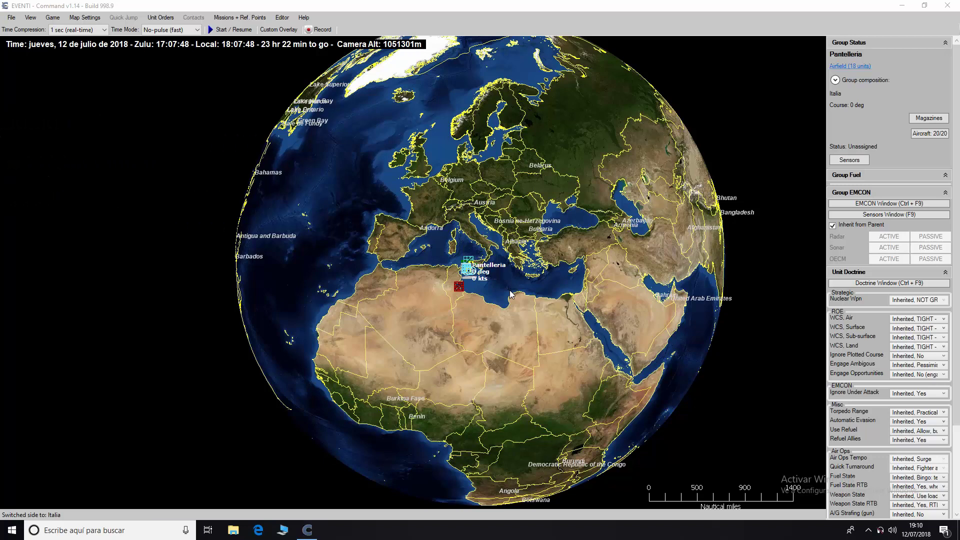
# Focus the map on the central Mediterranean and review the list of sides defined in the scenario.
pyautogui.scroll(3, 477, 270)
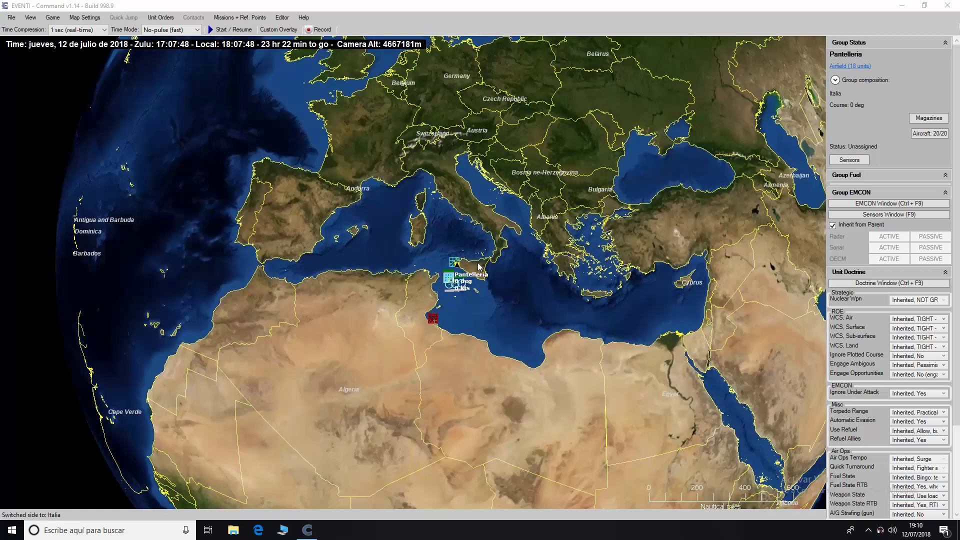
pyautogui.scroll(4, 478, 267)
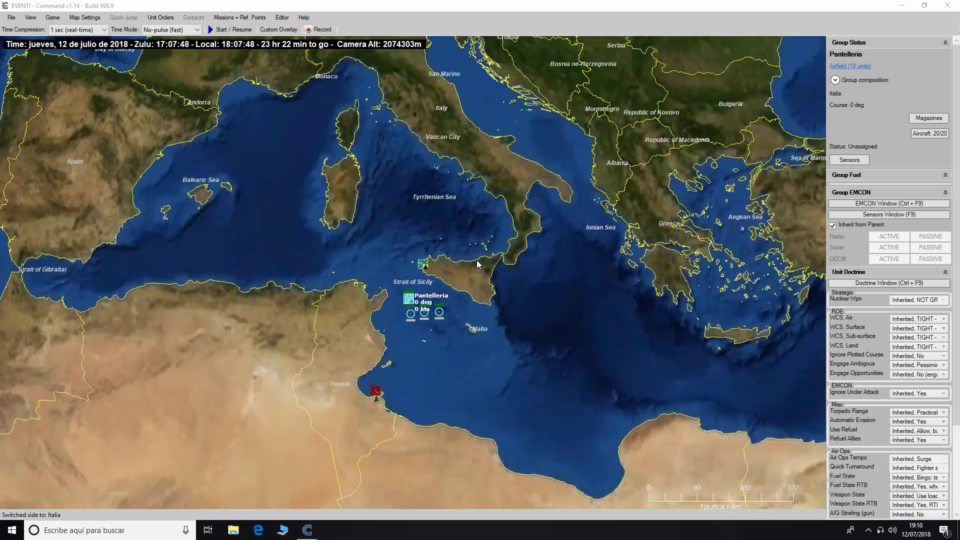
pyautogui.scroll(2, 478, 265)
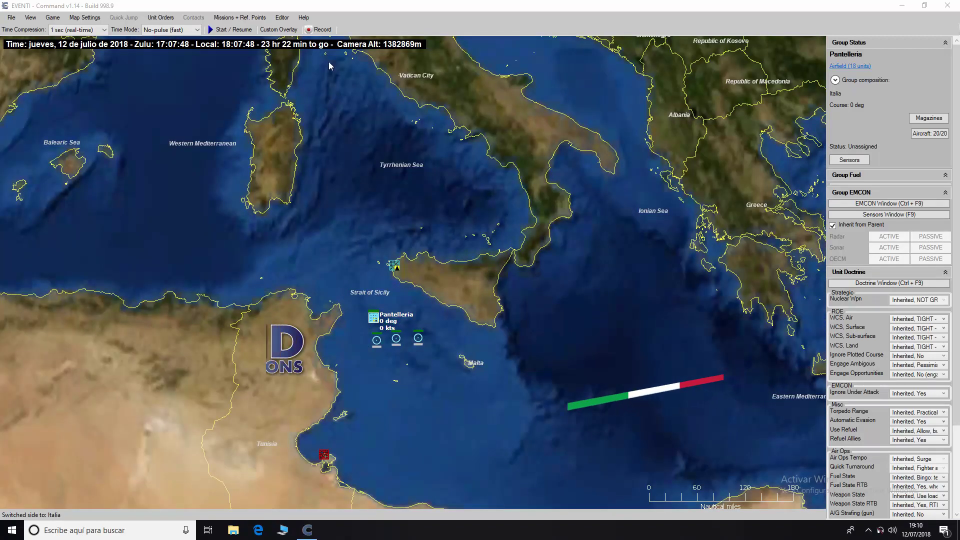
pyautogui.click(282, 18)
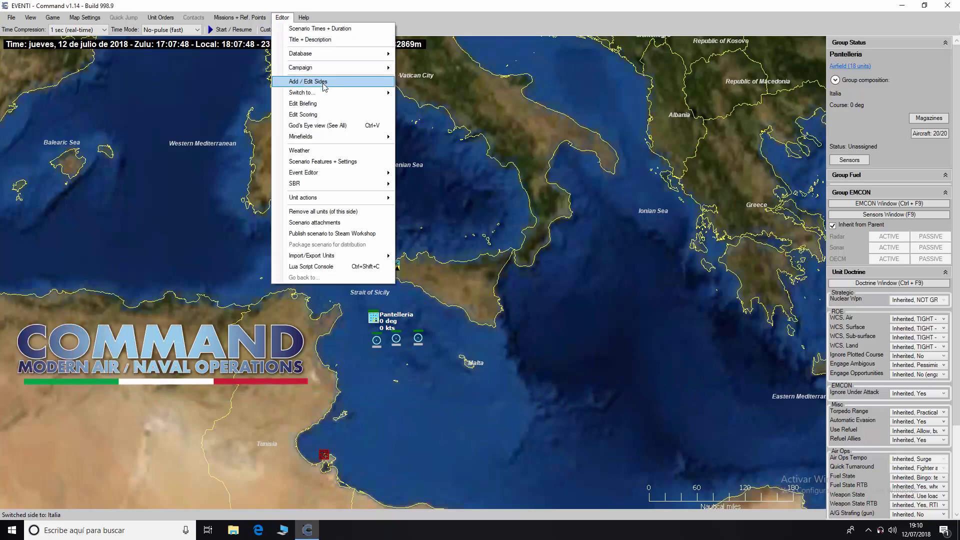
pyautogui.click(308, 81)
pyautogui.click(528, 208)
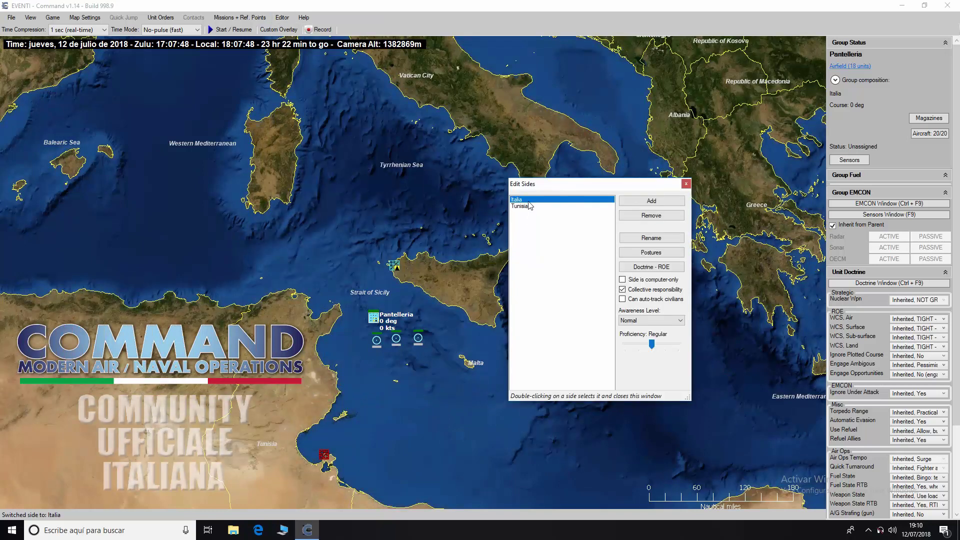
pyautogui.click(686, 184)
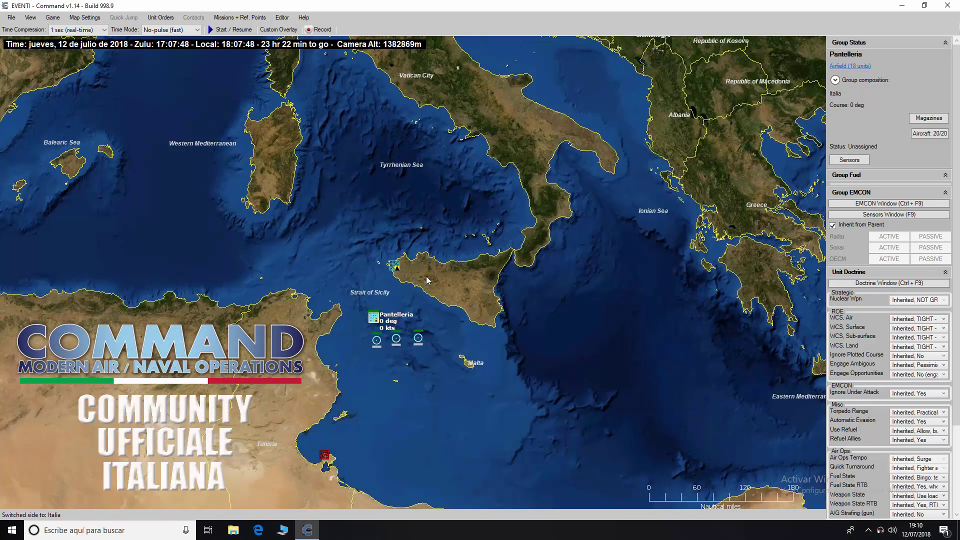
# At Trapani airfield, review the loadout of F-35A Champion #1 and the database entry of its AIM-120C-5 AMRAAM missile.
pyautogui.click(393, 264)
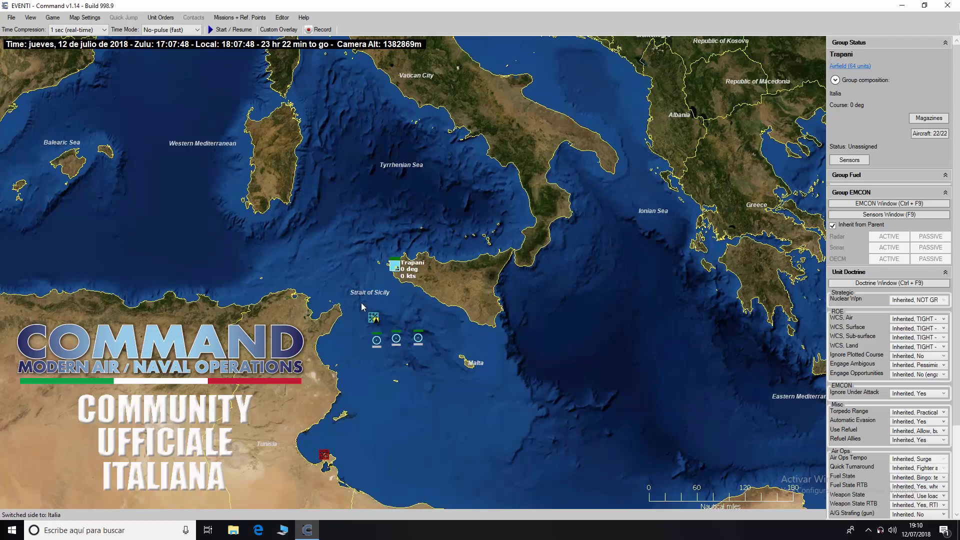
pyautogui.click(373, 318)
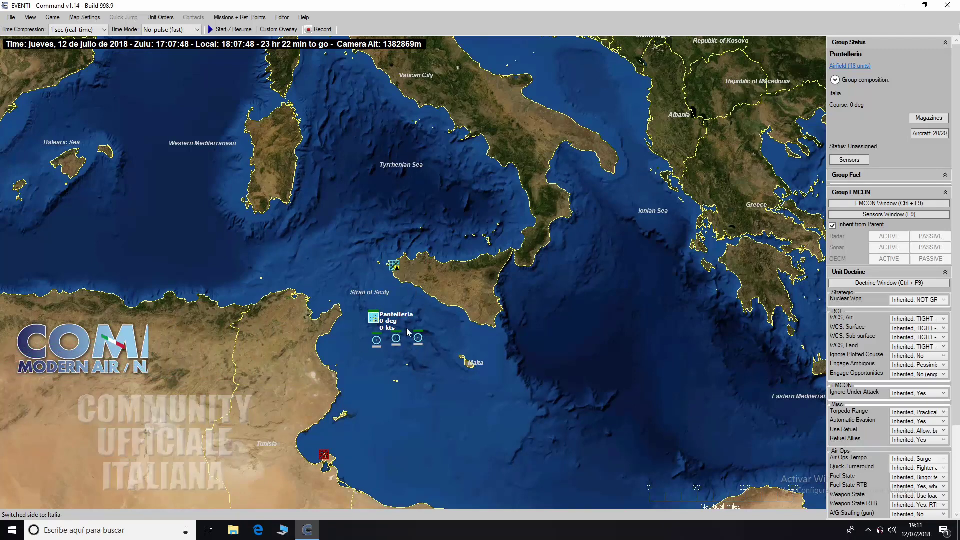
pyautogui.click(399, 269)
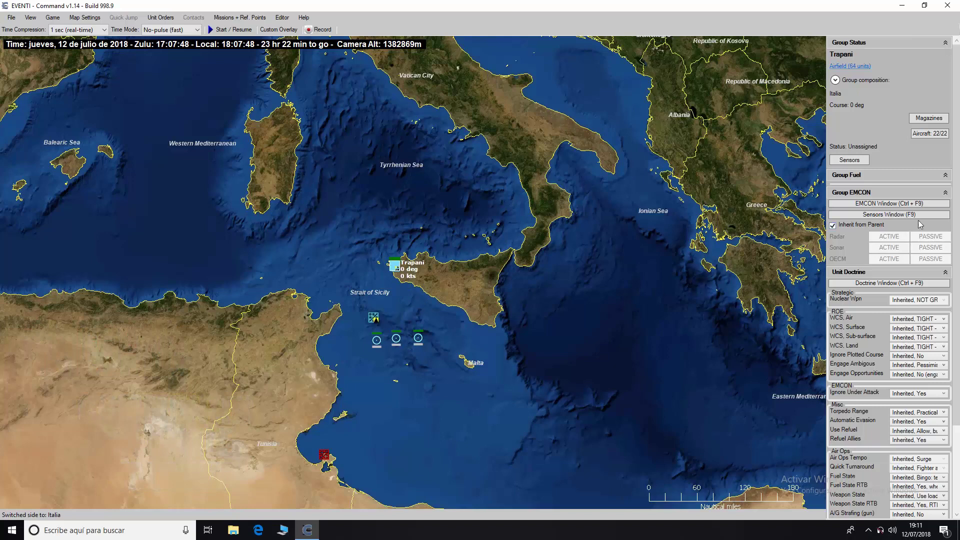
pyautogui.click(934, 135)
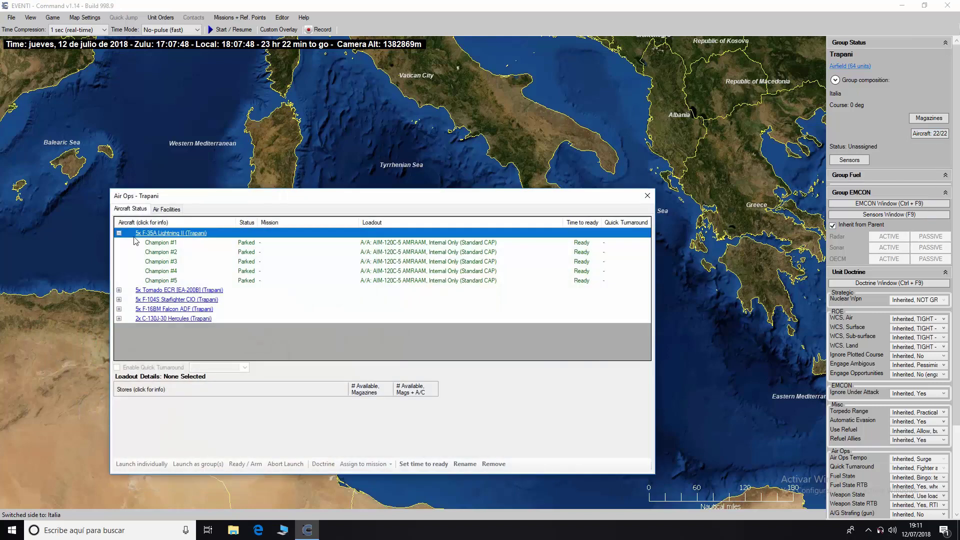
pyautogui.click(176, 248)
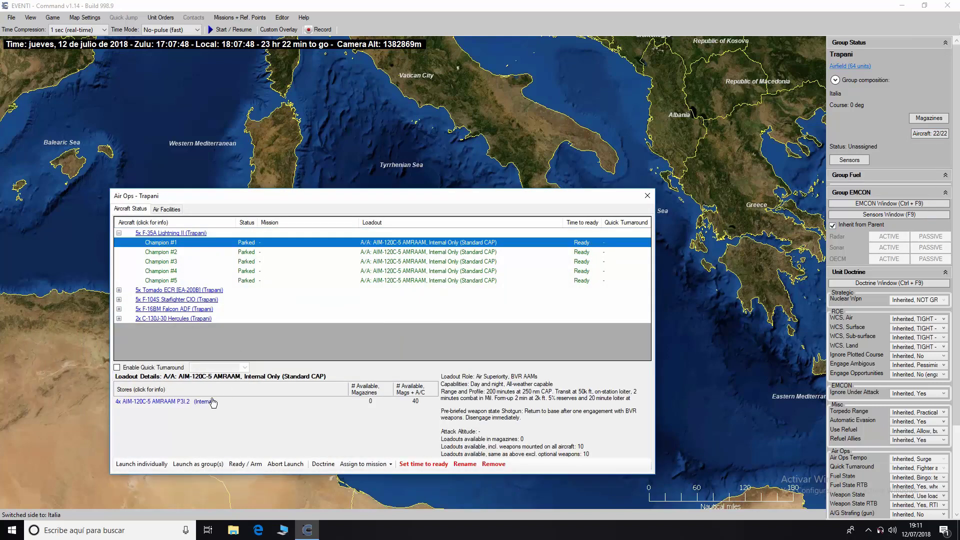
pyautogui.click(182, 401)
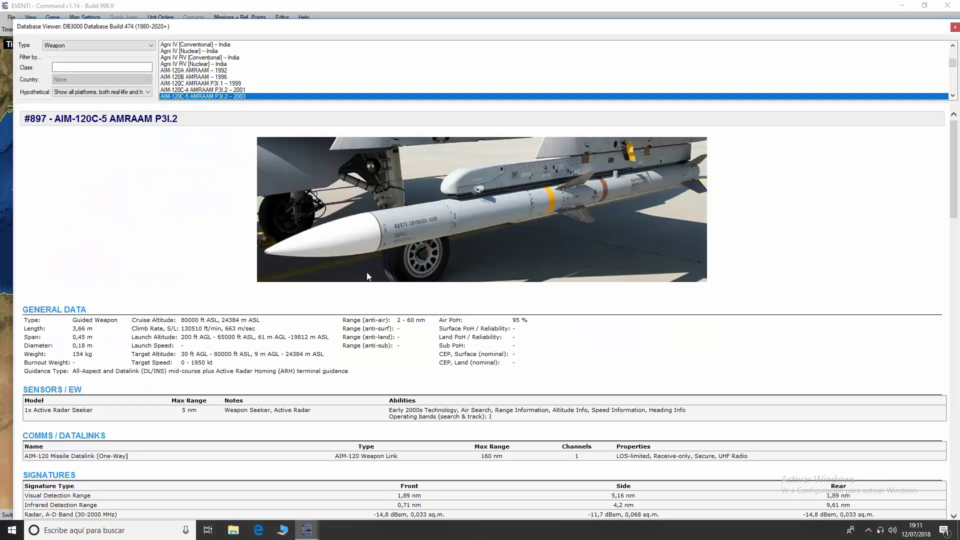
pyautogui.scroll(-1, 370, 270)
pyautogui.press('Escape')
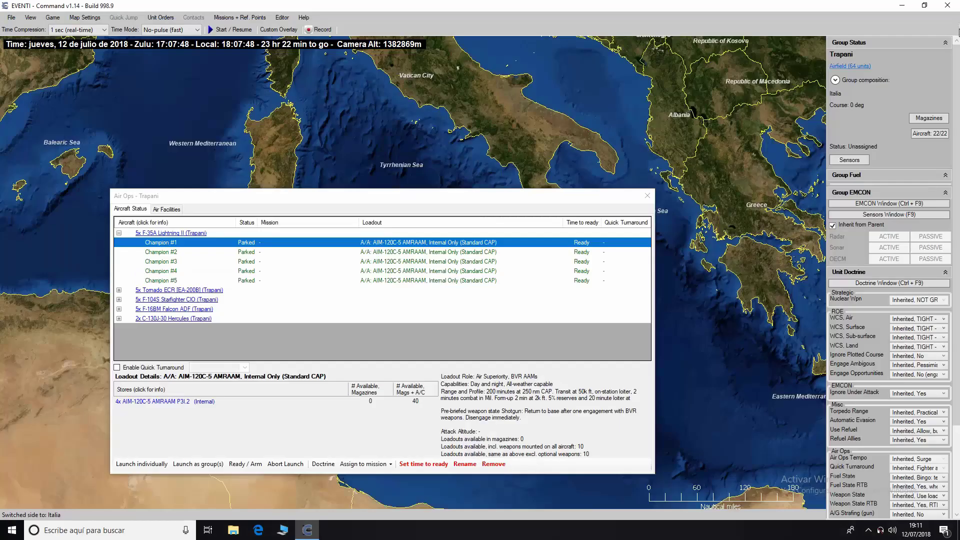
# Review the loadout of Tornado ECR Gladiator #2 and the remaining aircraft groups at Trapani, closing the air operations window when done.
pyautogui.click(120, 291)
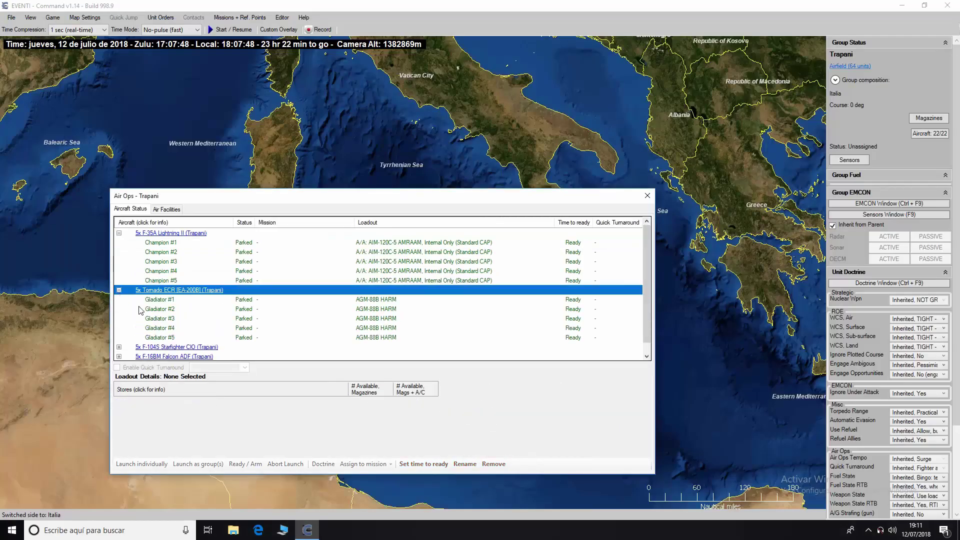
pyautogui.click(156, 309)
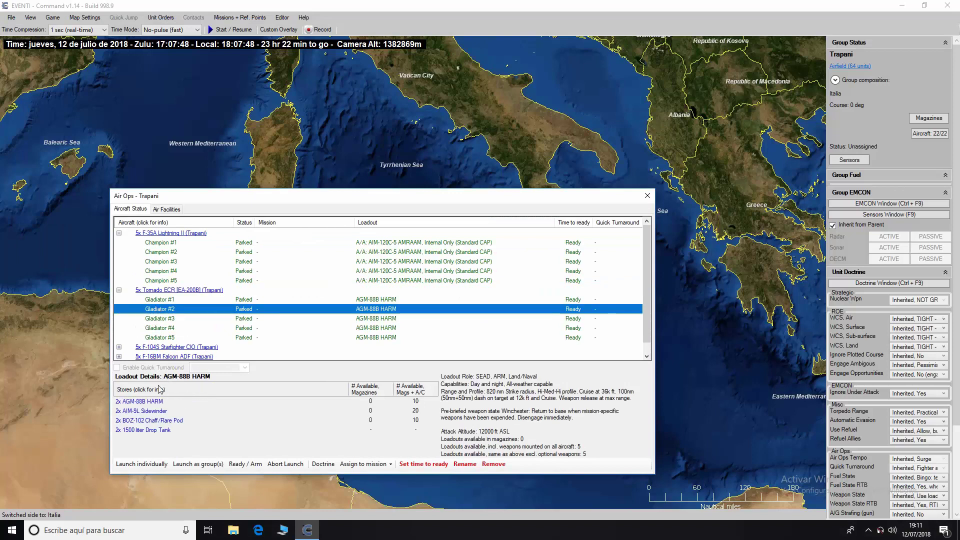
pyautogui.scroll(-1, 146, 315)
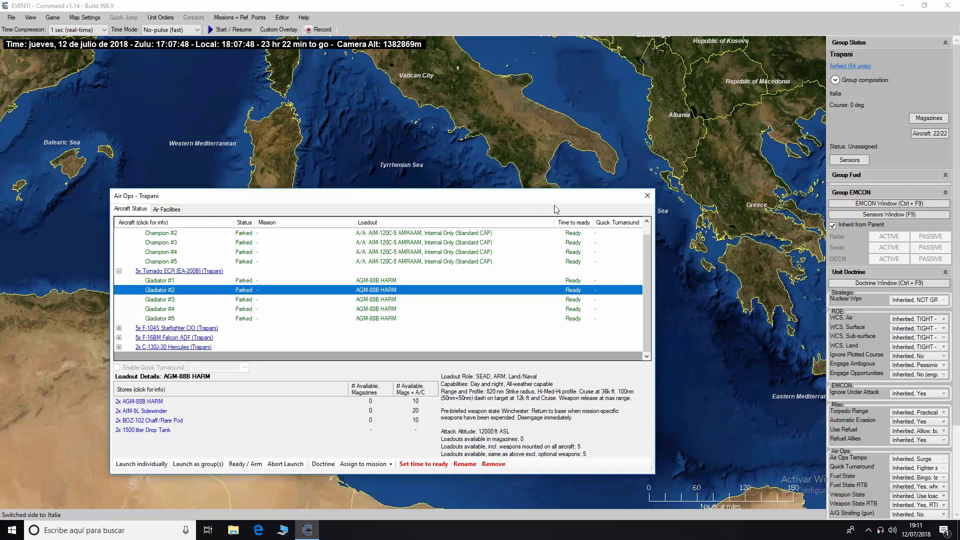
pyautogui.click(647, 195)
# Review the aircraft stationed at Pantelleria airfield in its air operations window.
pyautogui.click(373, 317)
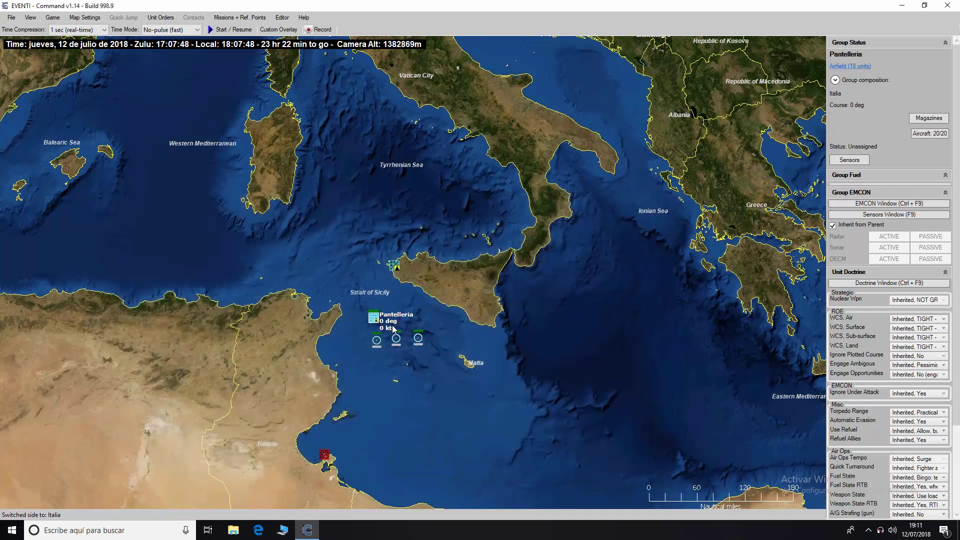
pyautogui.click(928, 134)
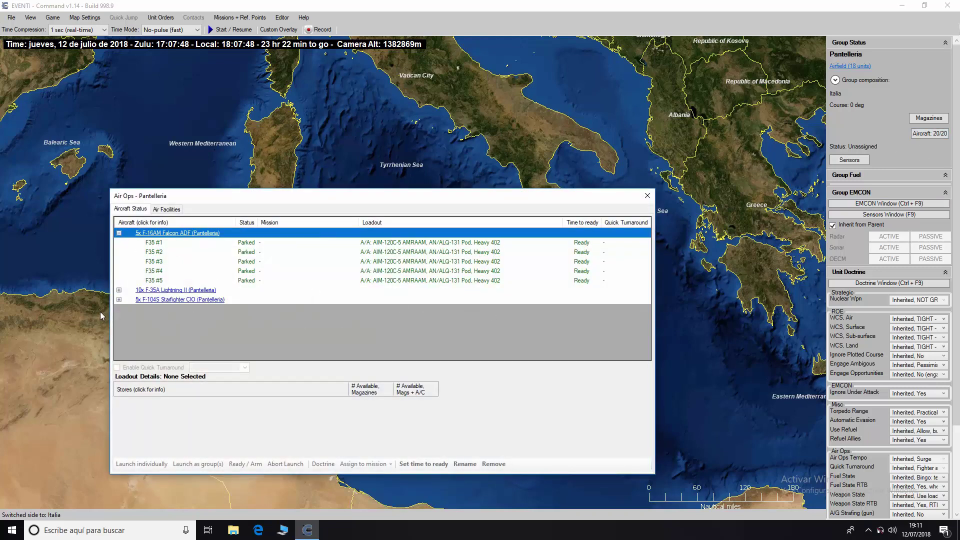
pyautogui.click(647, 196)
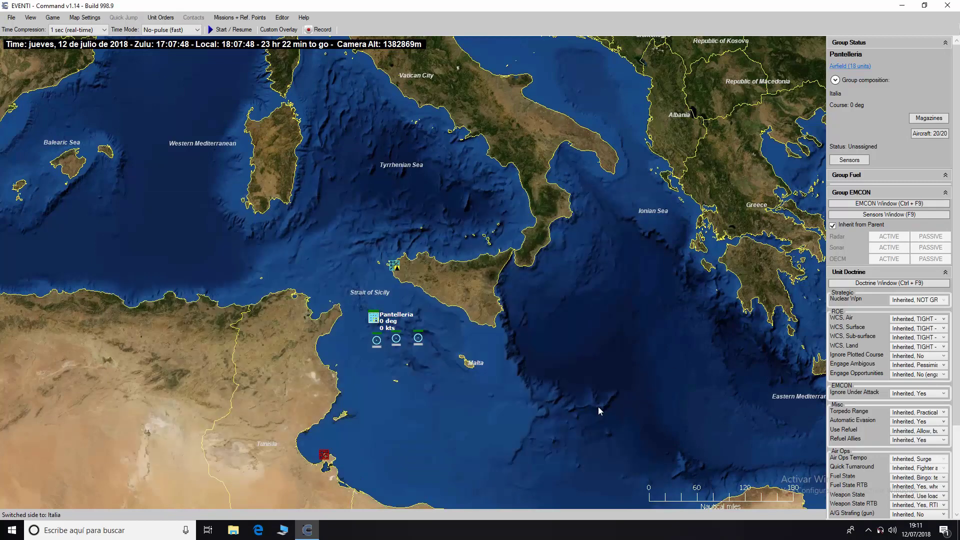
# Inspect the unit status of each of the three Italian ships south of Pantelleria.
pyautogui.click(377, 340)
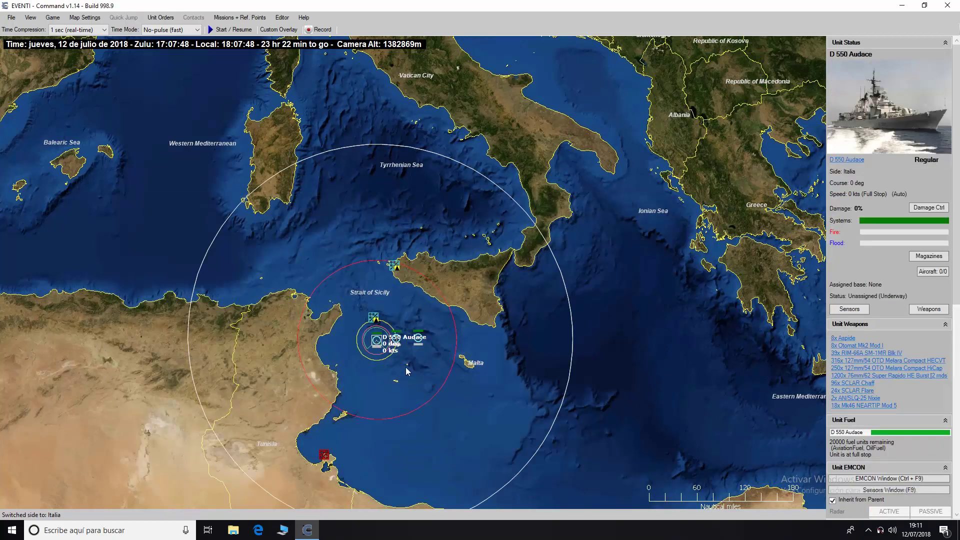
pyautogui.click(398, 340)
pyautogui.click(419, 340)
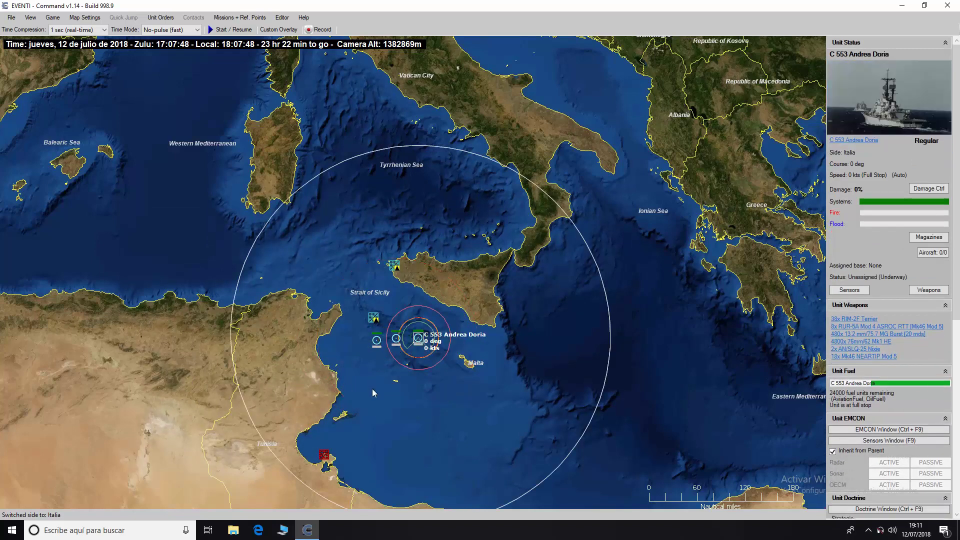
# Select Djerba-Zarzis International Airport on the Tunisian coast and switch the active side to Tunisia.
pyautogui.press('Down')
pyautogui.press('Left')
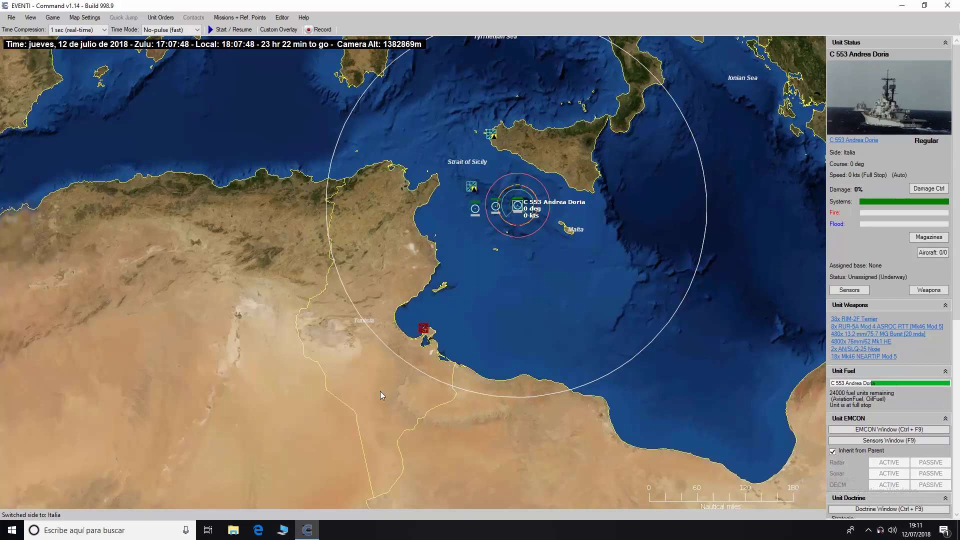
pyautogui.click(445, 357)
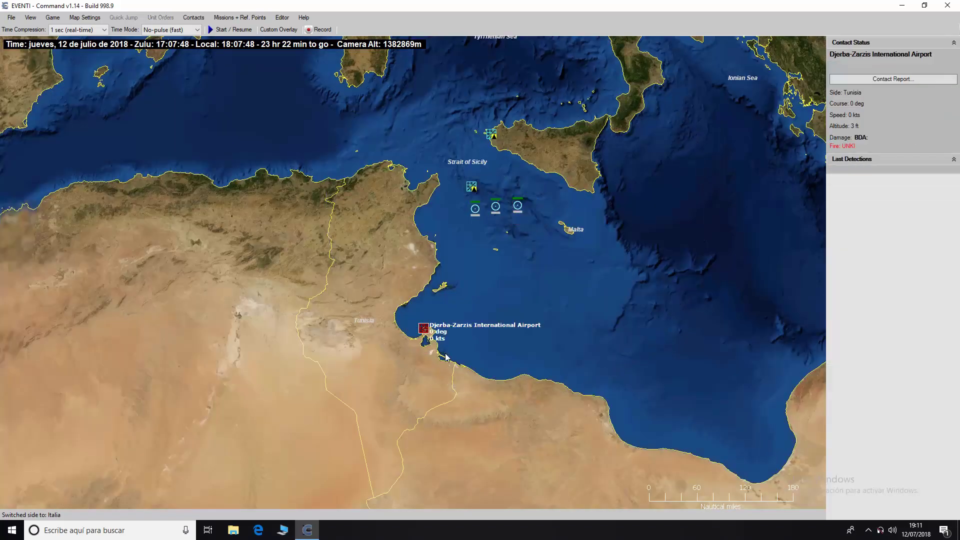
pyautogui.click(282, 17)
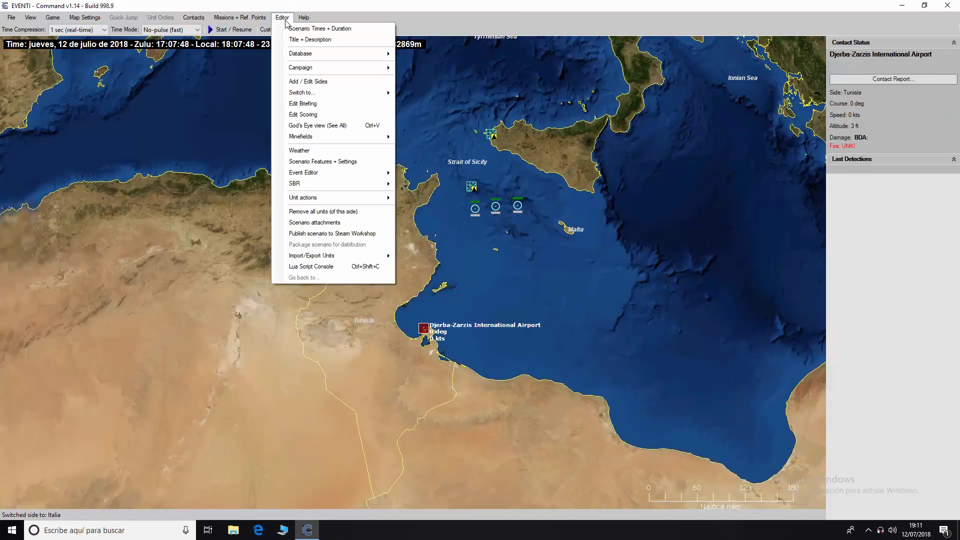
pyautogui.moveTo(334, 92)
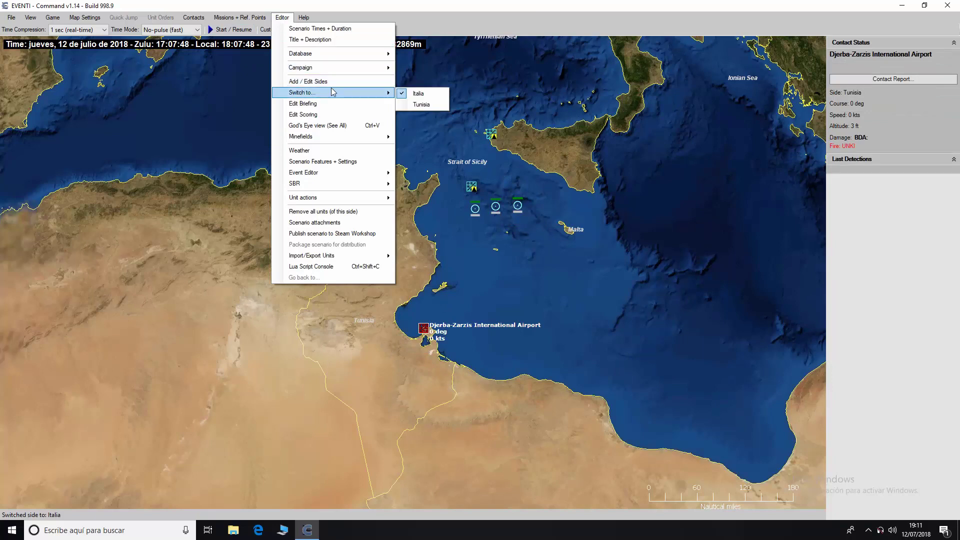
pyautogui.click(420, 106)
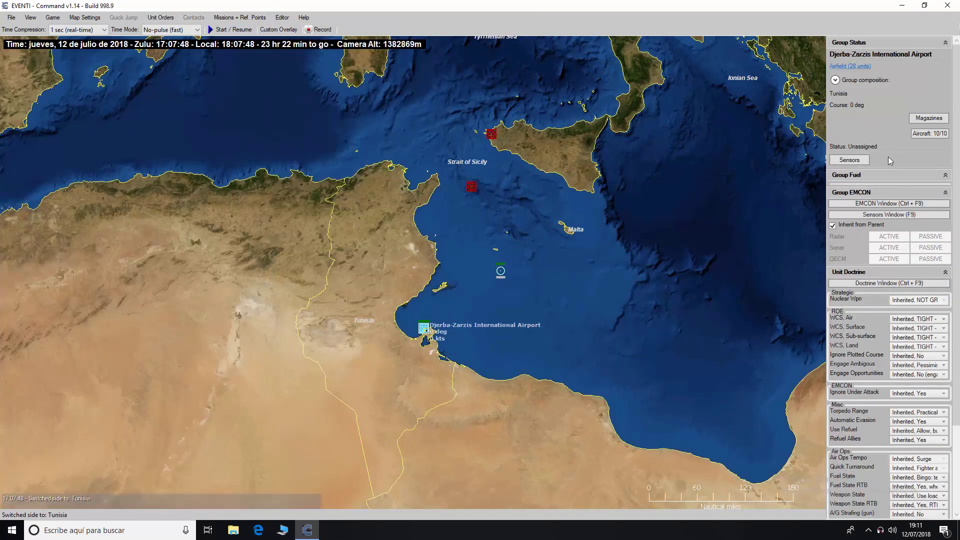
# Review the aircraft based at Djerba-Zarzis International Airport and read the database entry of the Mirage F.1ED.
pyautogui.click(928, 133)
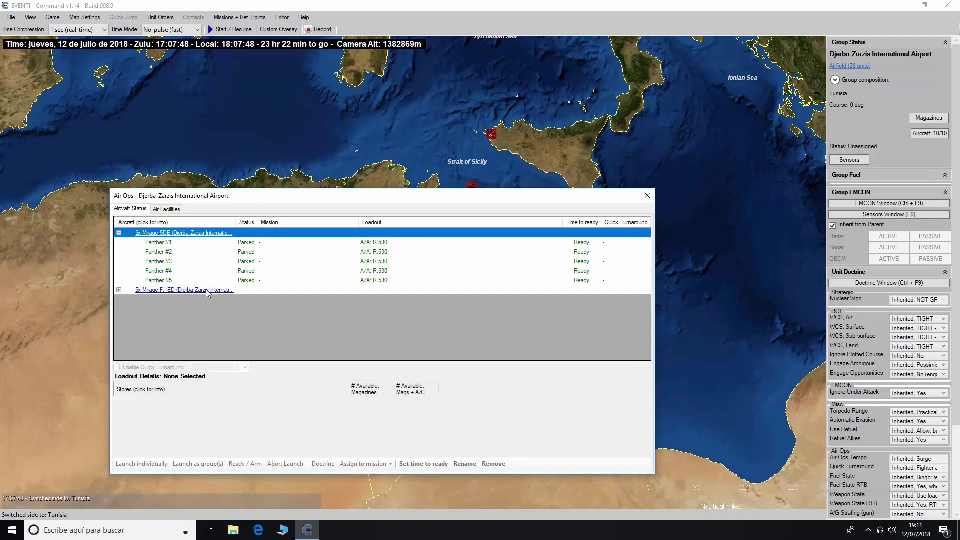
pyautogui.click(119, 291)
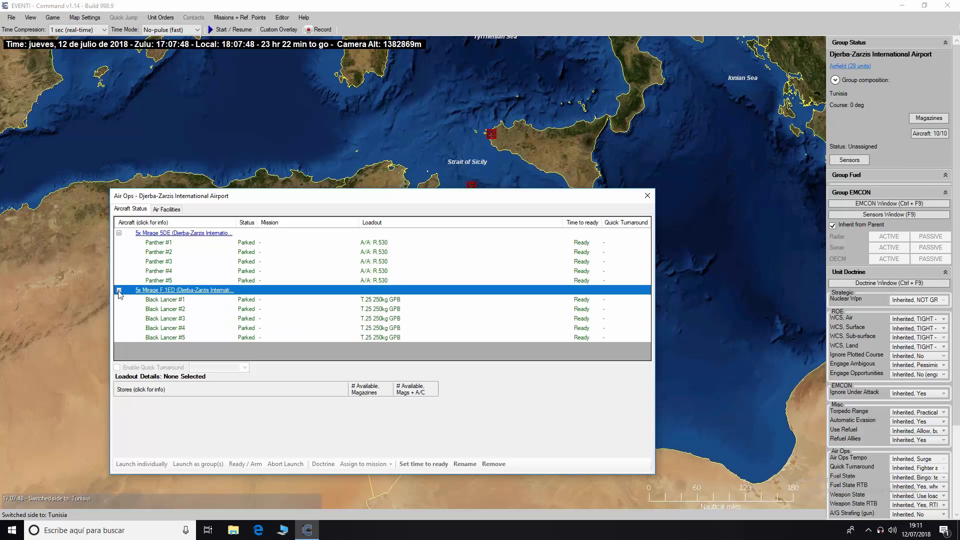
pyautogui.click(175, 292)
pyautogui.scroll(-5, 469, 286)
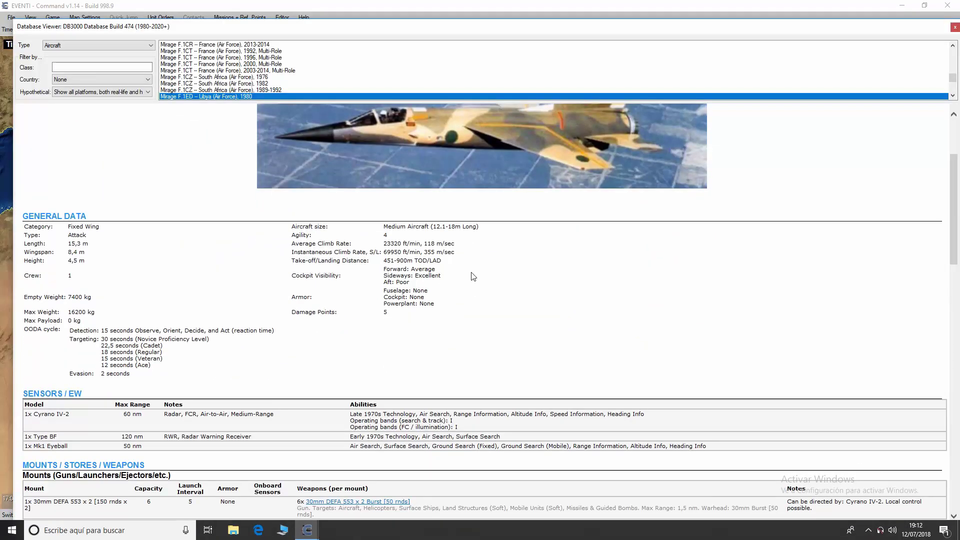
pyautogui.scroll(-2, 411, 275)
pyautogui.click(955, 27)
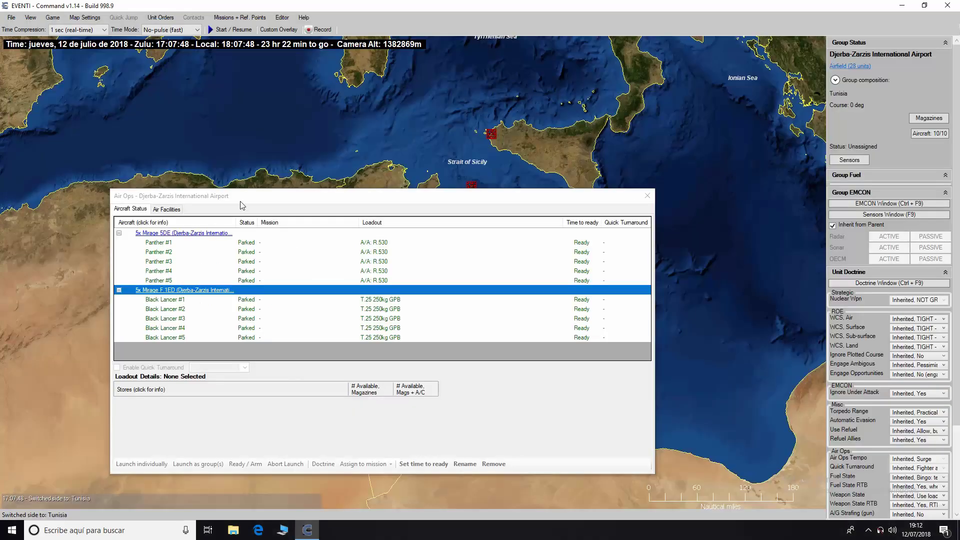
# Read the database entry of the Mirage 5DE based at Djerba-Zarzis, closing the air operations window when done.
pyautogui.moveTo(252, 200); pyautogui.dragTo(514, 142)
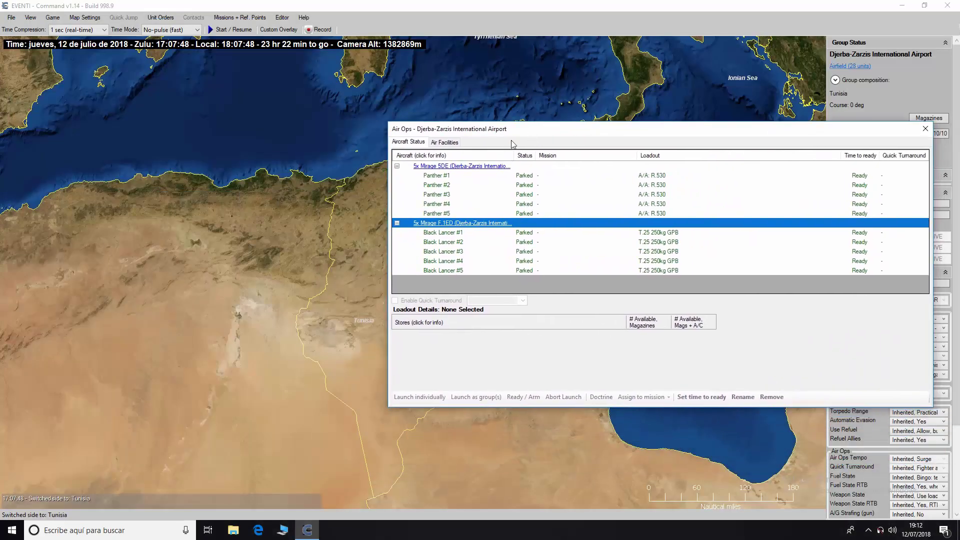
pyautogui.click(473, 166)
pyautogui.scroll(-4, 477, 227)
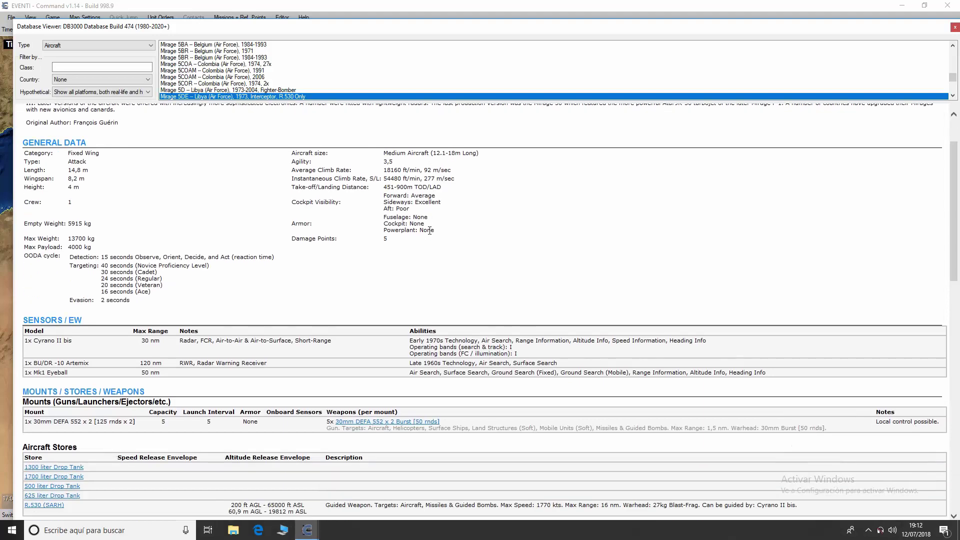
pyautogui.click(955, 28)
pyautogui.click(924, 130)
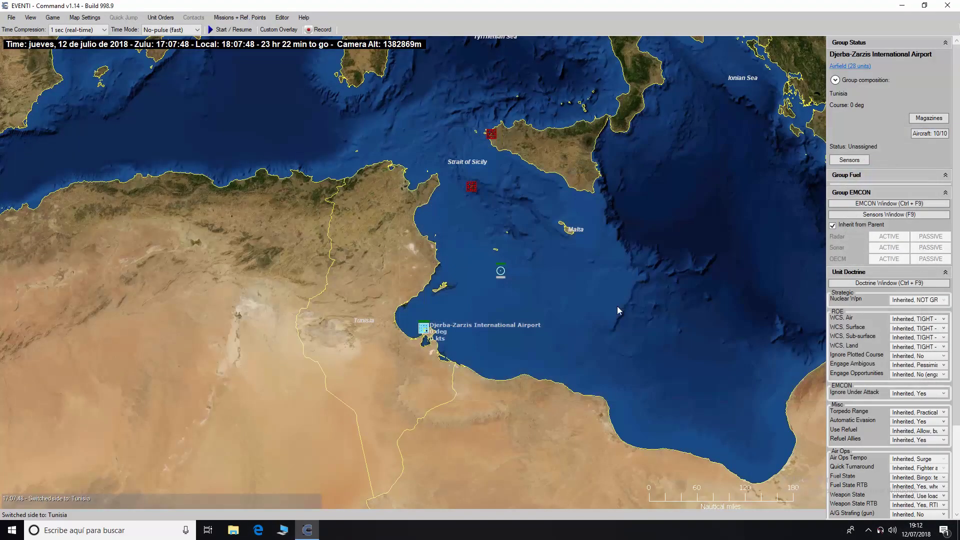
pyautogui.press('Down')
pyautogui.press('Right')
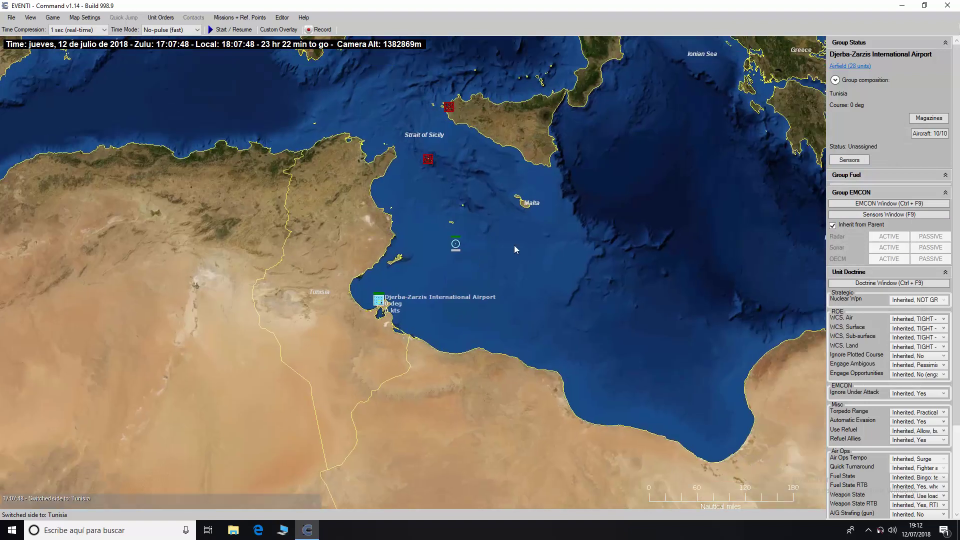
pyautogui.press('Up')
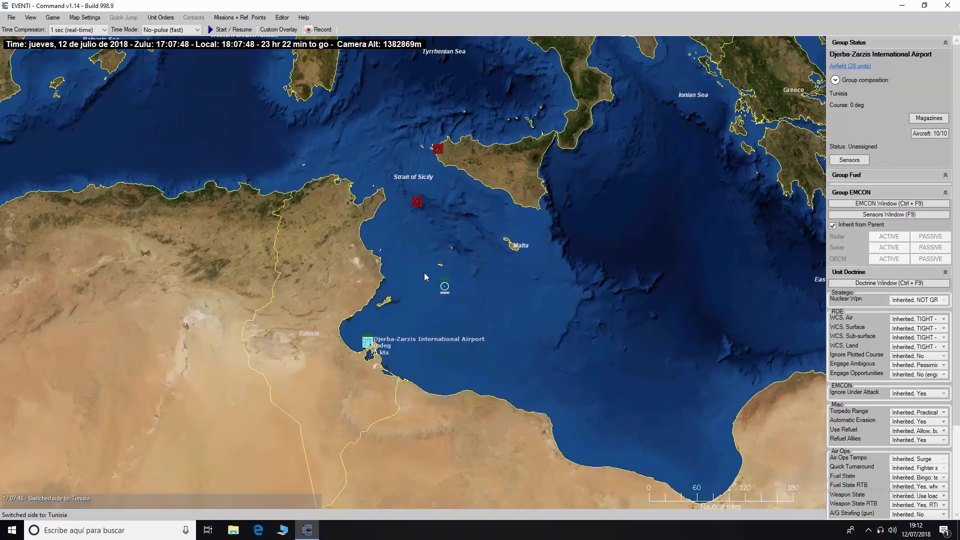
# Read the database entry of the Tunisian Commercial Supply Vessel [6,000t DWT] south of Malta, including its damage points and sensors.
pyautogui.click(444, 287)
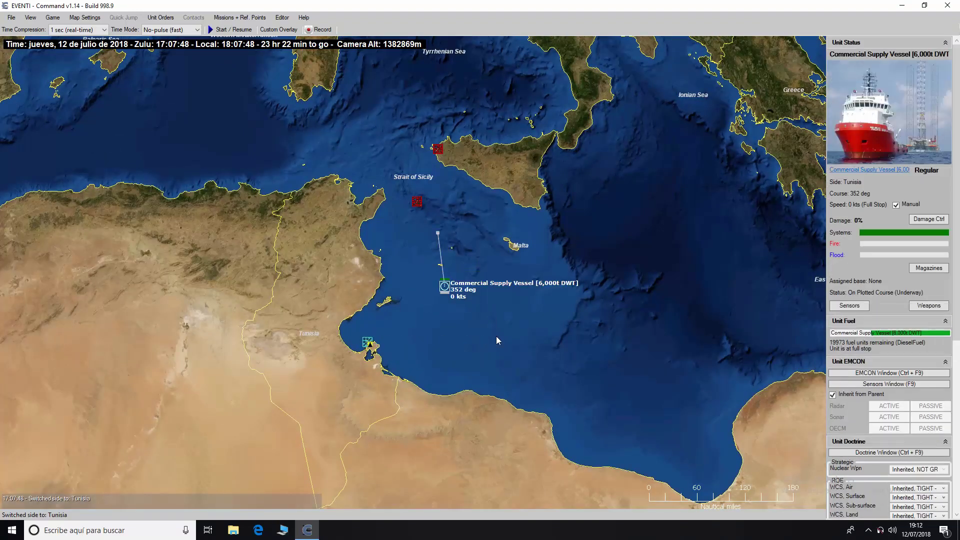
pyautogui.click(883, 170)
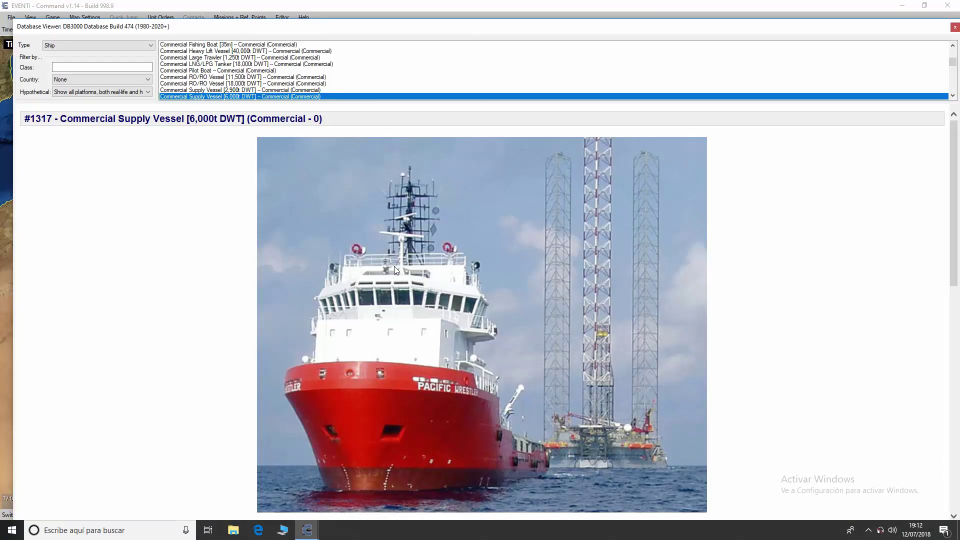
pyautogui.scroll(-2, 398, 268)
pyautogui.scroll(-1, 398, 268)
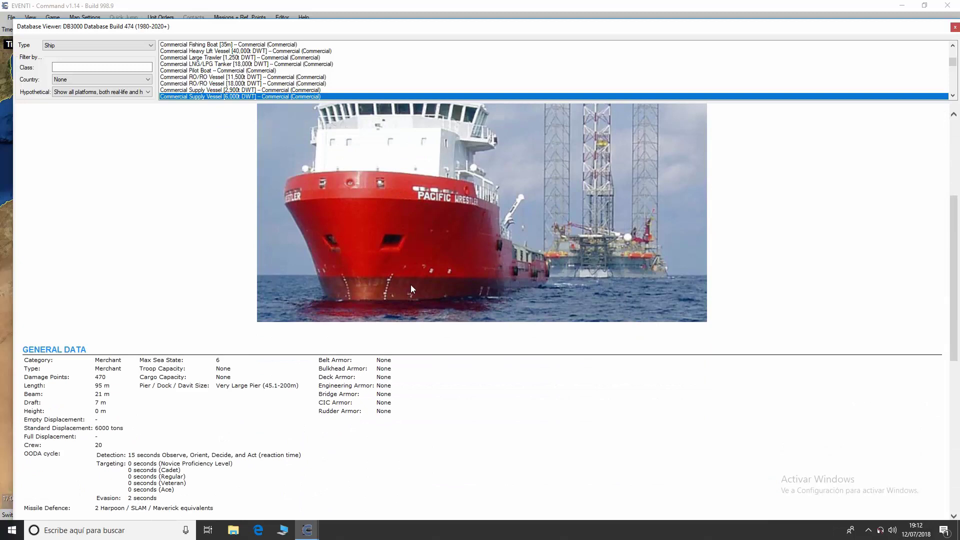
pyautogui.doubleClick(107, 378)
pyautogui.scroll(-3, 275, 420)
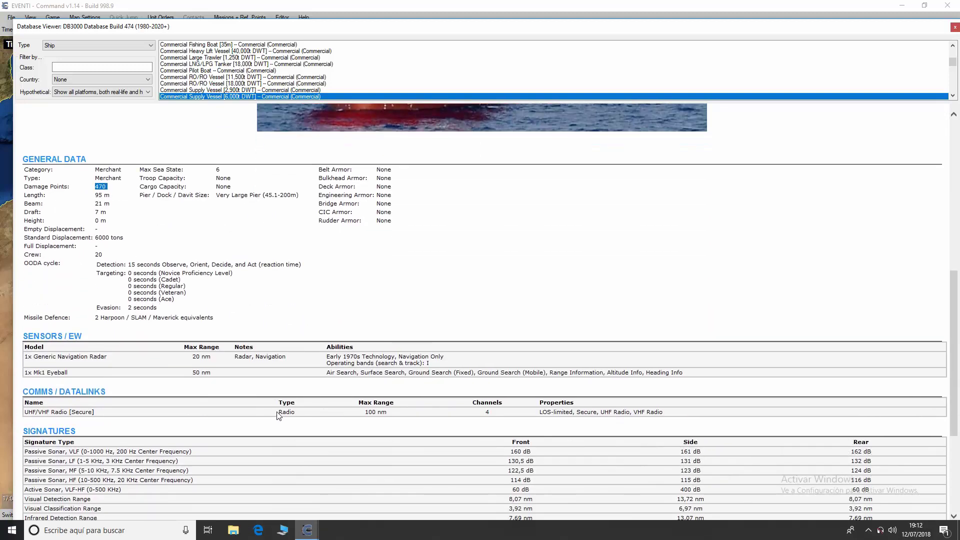
pyautogui.scroll(6, 278, 415)
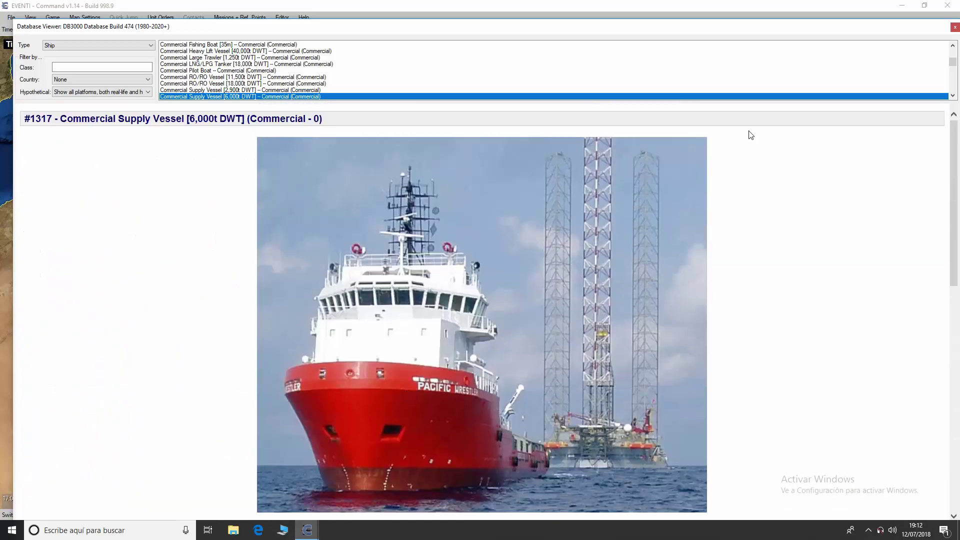
pyautogui.click(955, 27)
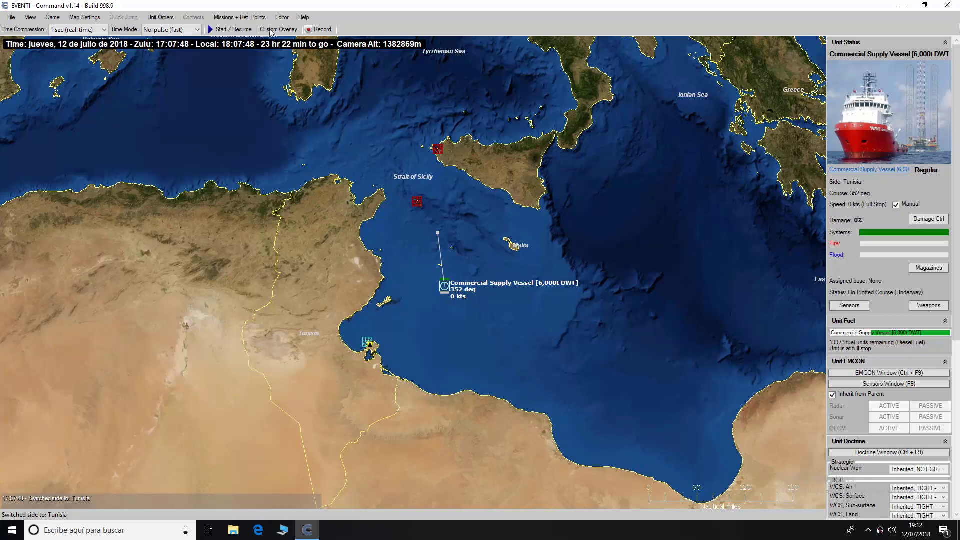
# Create a new scenario event with the description EVENTO 1, arranging the event windows side by side.
pyautogui.click(281, 17)
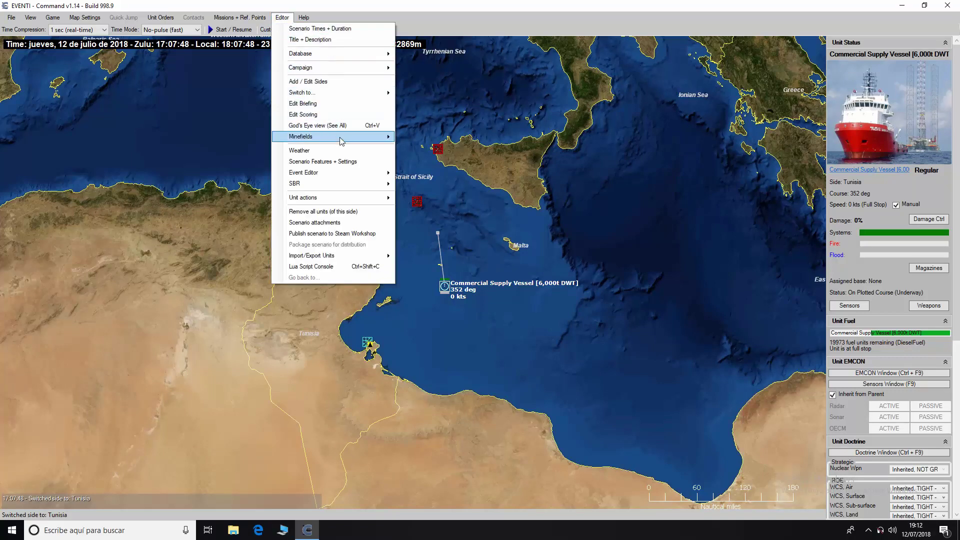
pyautogui.moveTo(356, 173)
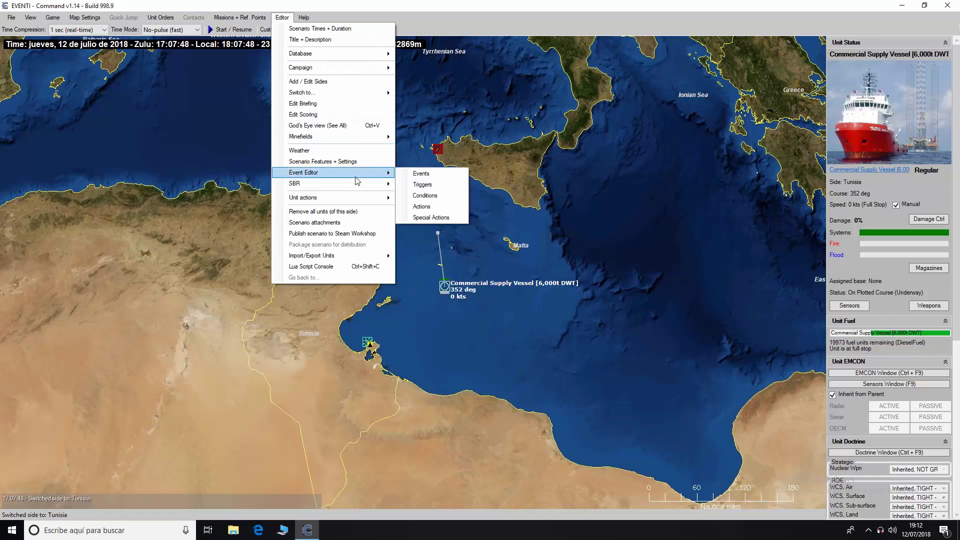
pyautogui.click(404, 174)
pyautogui.moveTo(631, 66); pyautogui.dragTo(583, 150)
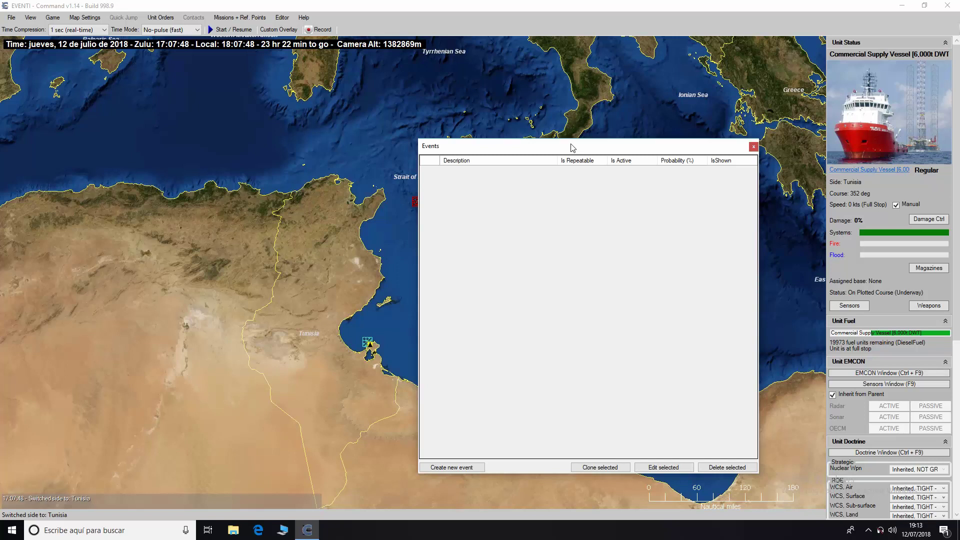
pyautogui.moveTo(529, 141); pyautogui.dragTo(575, 69)
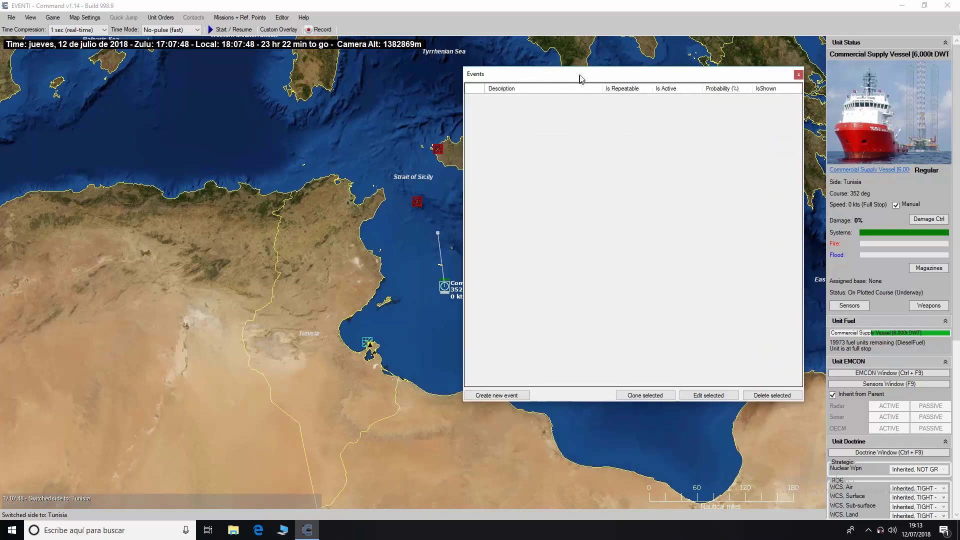
pyautogui.click(488, 398)
pyautogui.moveTo(453, 116); pyautogui.dragTo(350, 106)
pyautogui.moveTo(530, 76); pyautogui.dragTo(561, 110)
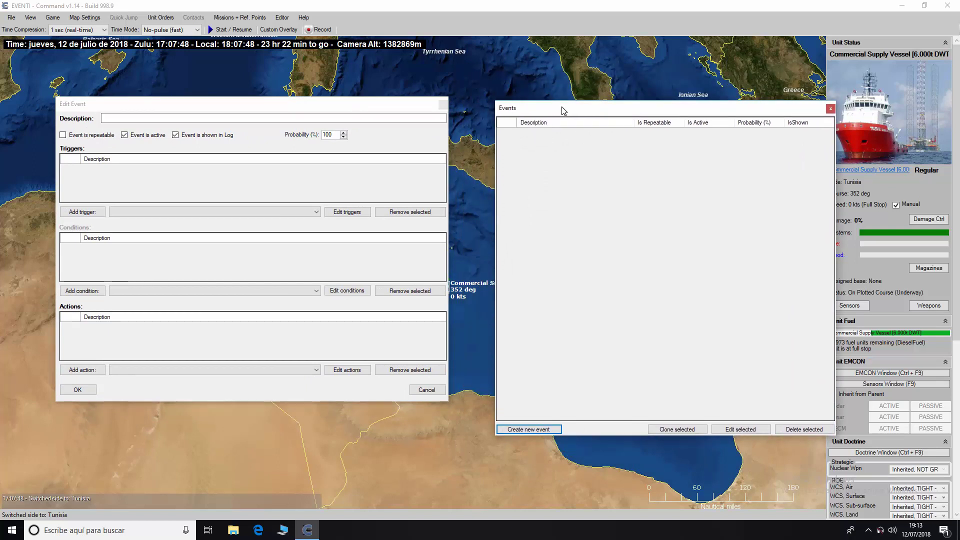
pyautogui.click(169, 116)
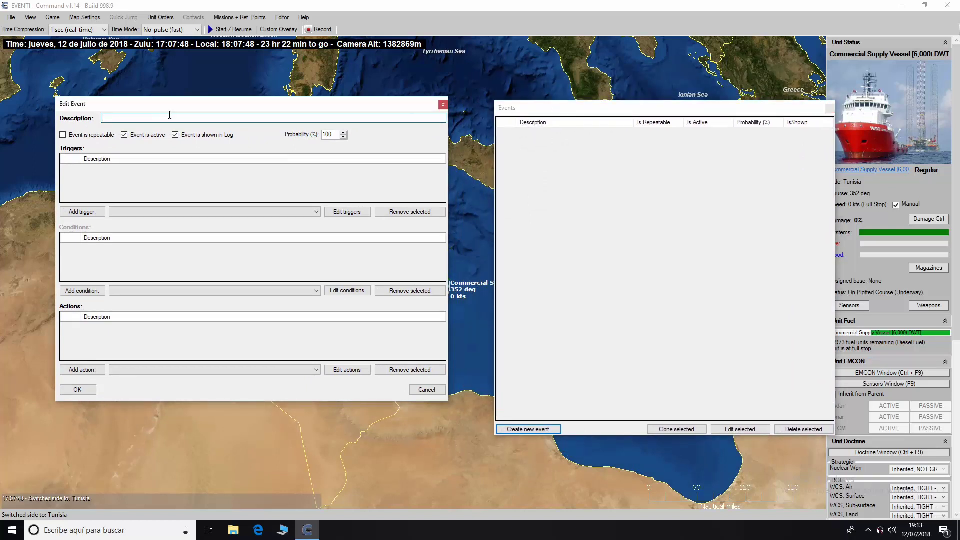
pyautogui.write('EVENTO 1')
# Try lowering the event's probability and return it to 100%.
pyautogui.click(95, 140)
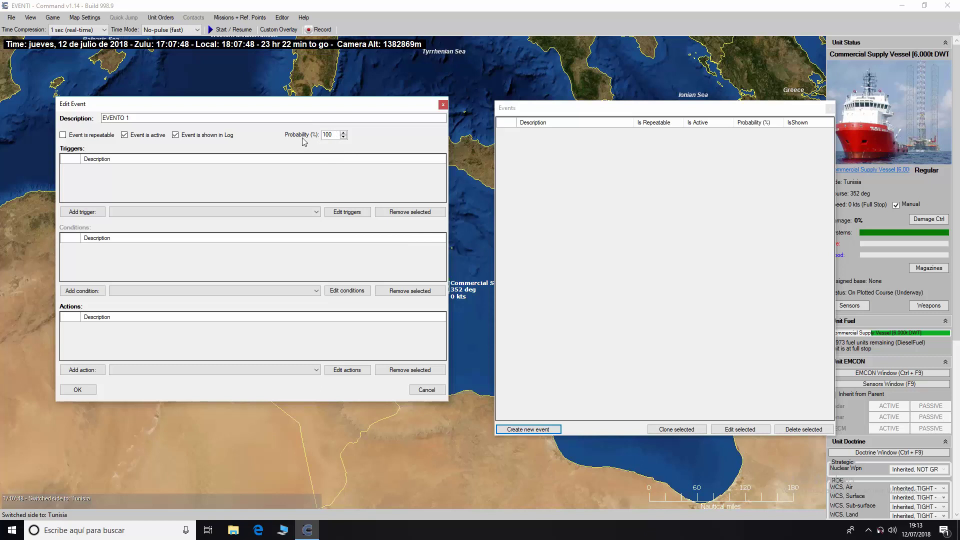
pyautogui.click(344, 138)
pyautogui.click(343, 138)
pyautogui.click(343, 134)
pyautogui.click(343, 134)
# Review the trigger types available for the event, closing the trigger list without creating one.
pyautogui.click(357, 215)
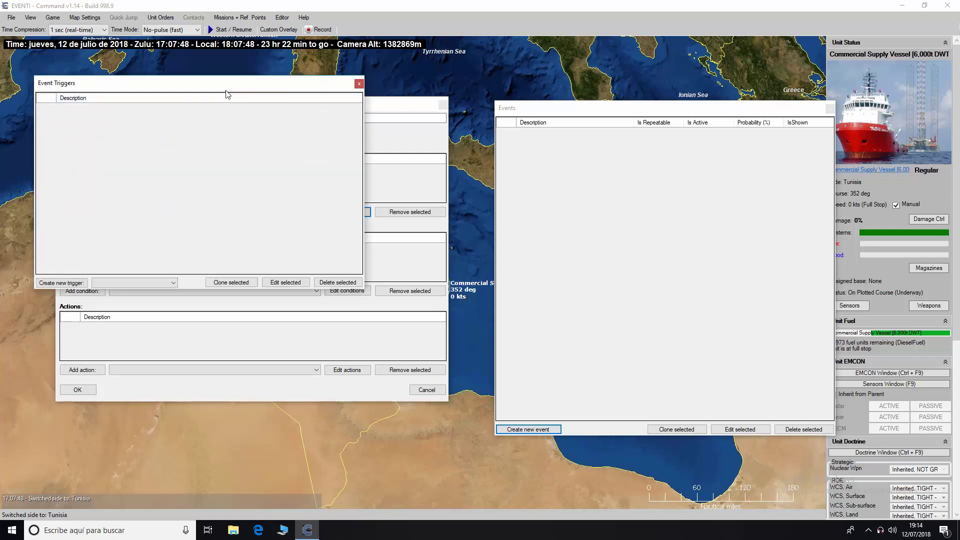
pyautogui.moveTo(227, 95); pyautogui.dragTo(490, 84)
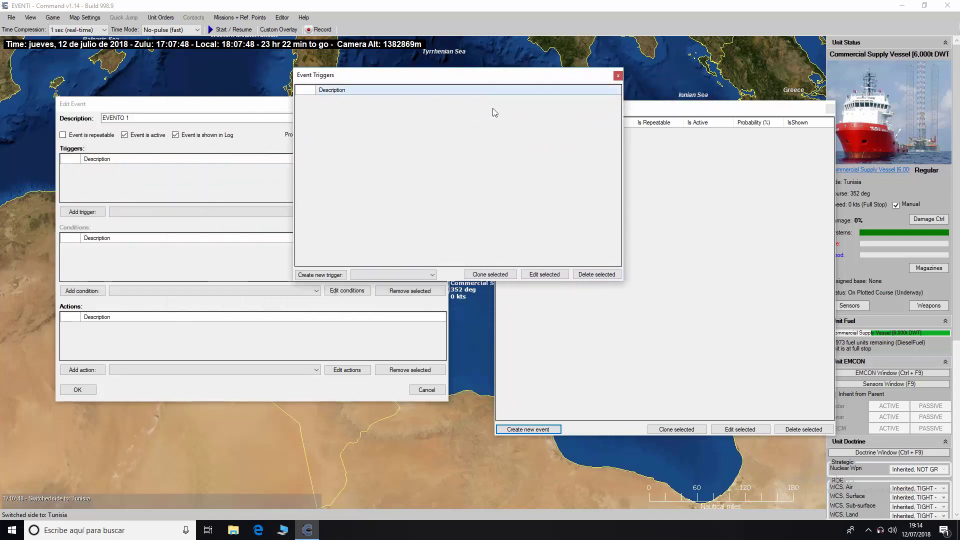
pyautogui.click(432, 275)
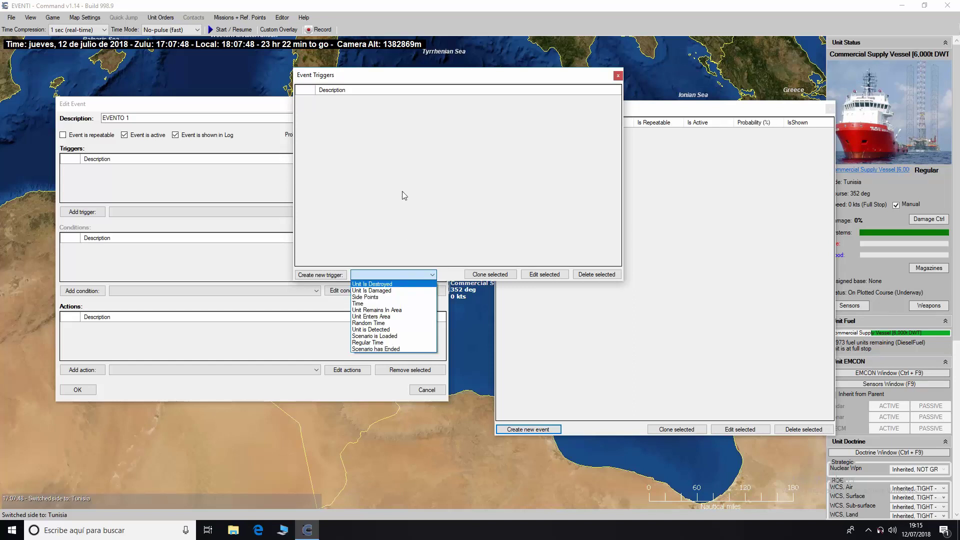
pyautogui.click(414, 218)
pyautogui.click(618, 76)
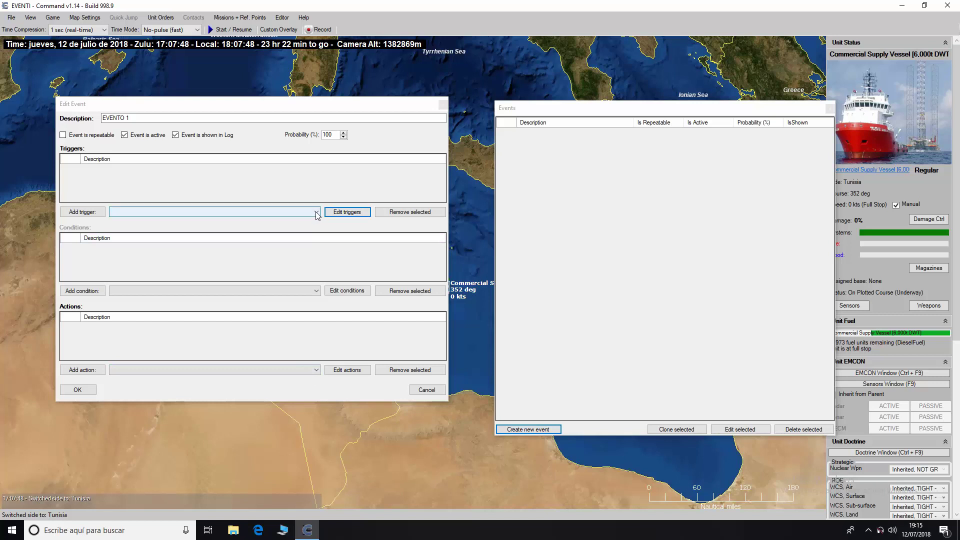
# Review the action types available for the event, closing the action list without creating one.
pyautogui.click(339, 376)
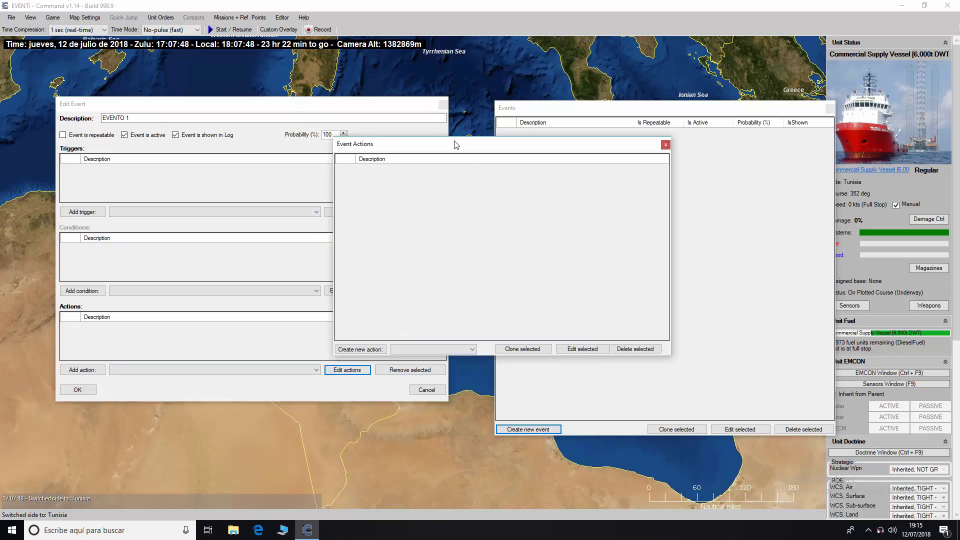
pyautogui.click(562, 322)
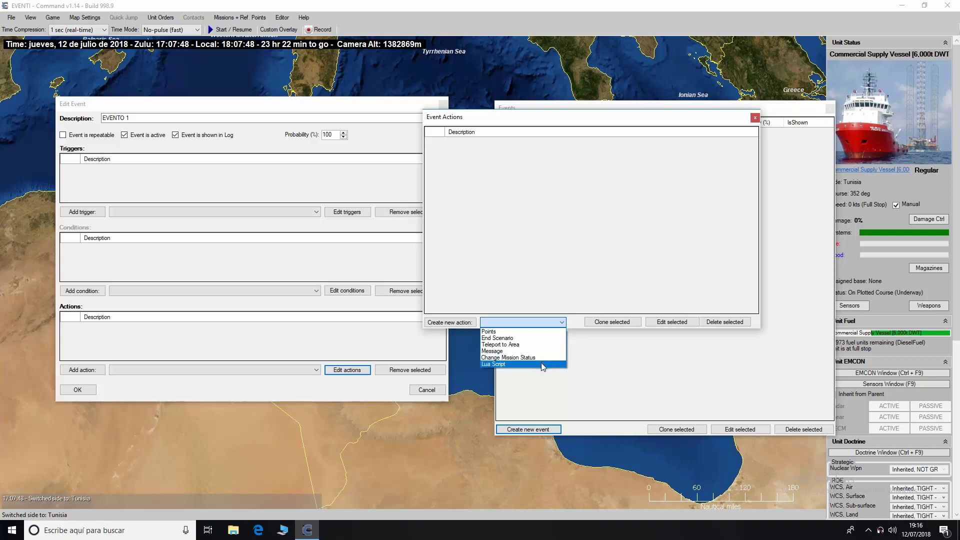
pyautogui.click(565, 252)
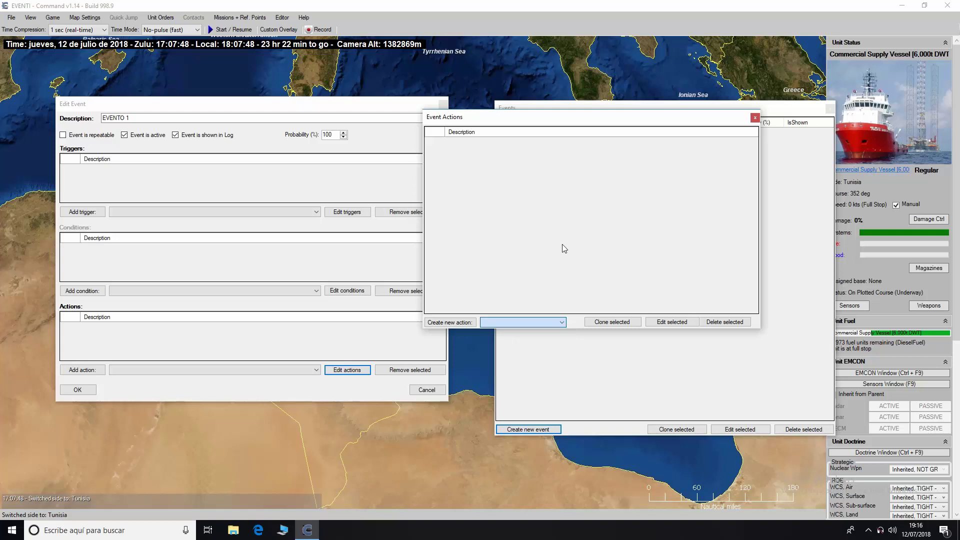
pyautogui.click(755, 118)
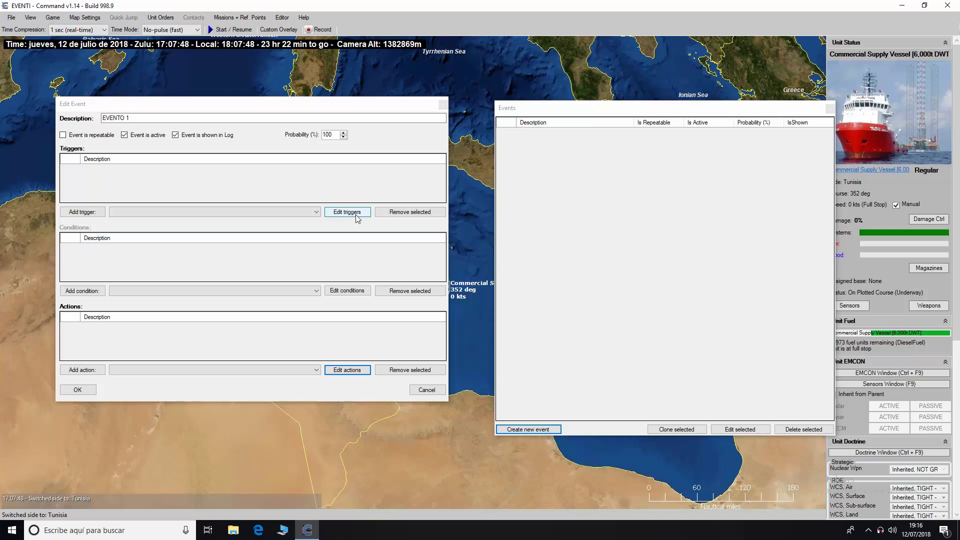
# Review the condition types available for the event, closing the condition list without creating one.
pyautogui.click(347, 293)
pyautogui.moveTo(310, 112); pyautogui.dragTo(622, 145)
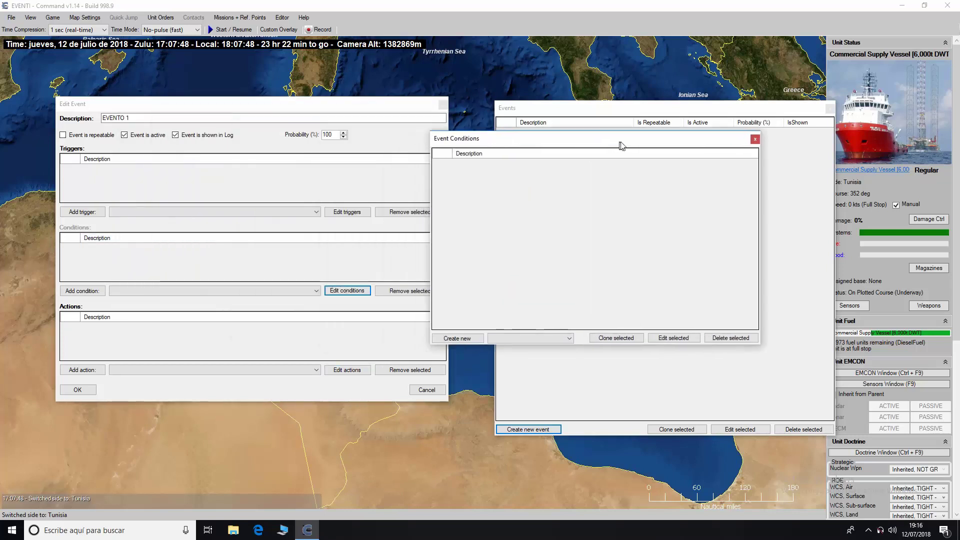
pyautogui.click(569, 338)
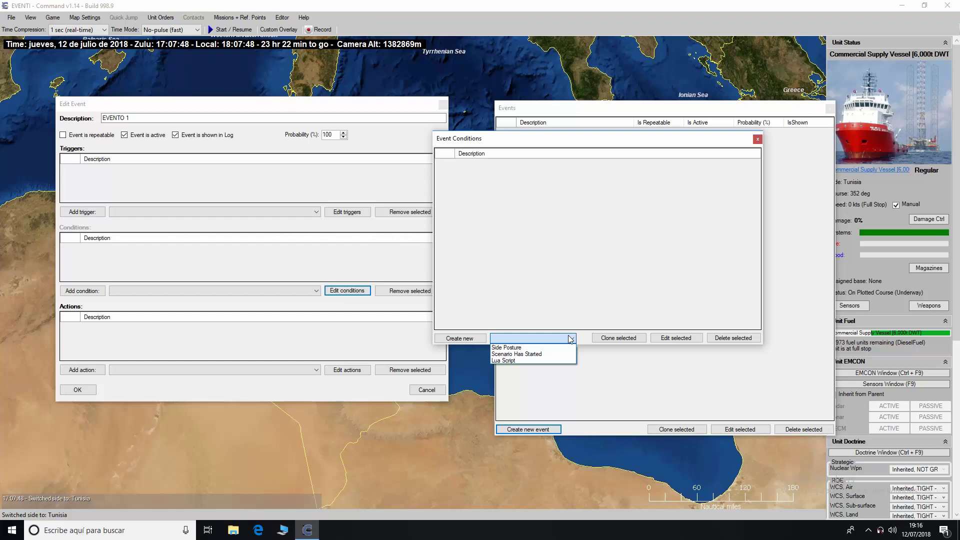
pyautogui.click(550, 361)
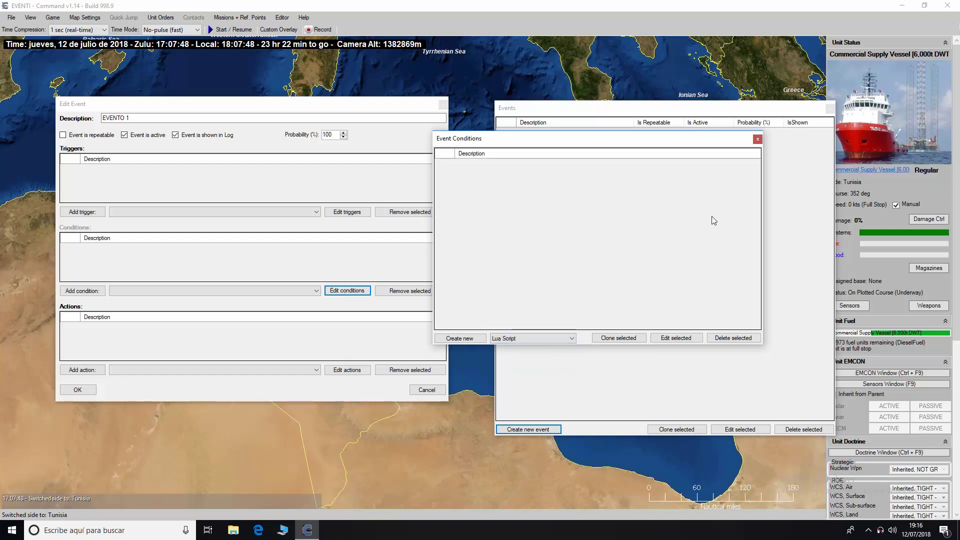
pyautogui.click(760, 138)
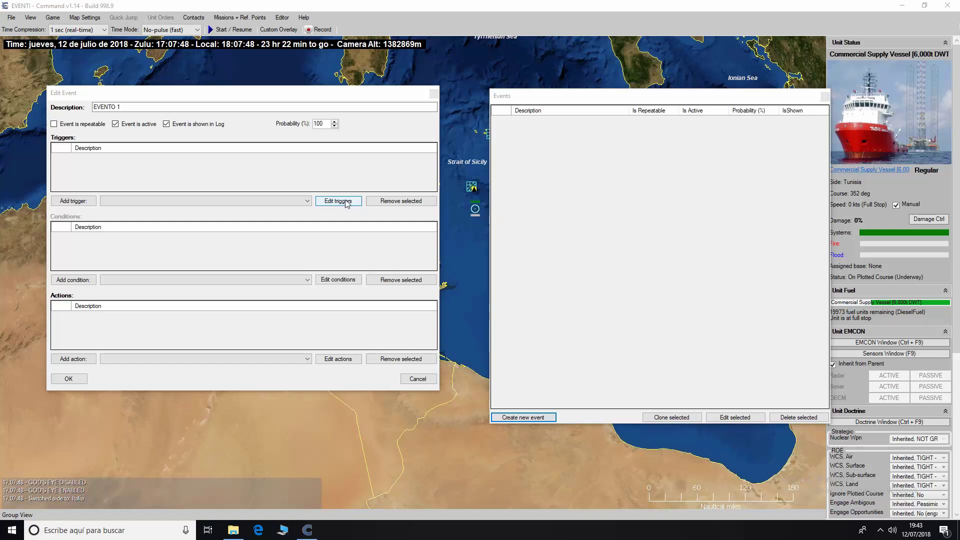
# Create a new Unit Is Destroyed trigger for EVENTO 1 with the description "nave tunisina".
pyautogui.click(348, 202)
pyautogui.click(425, 321)
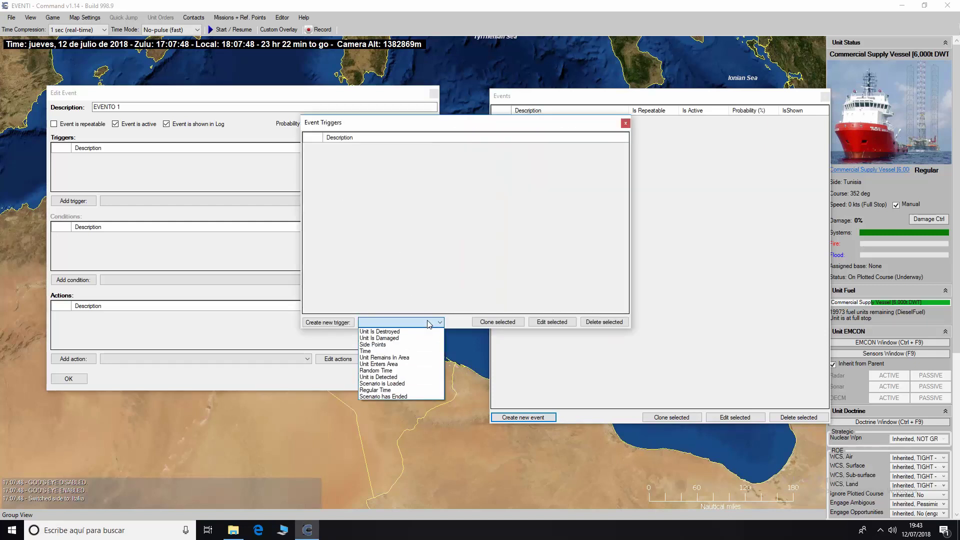
pyautogui.click(423, 332)
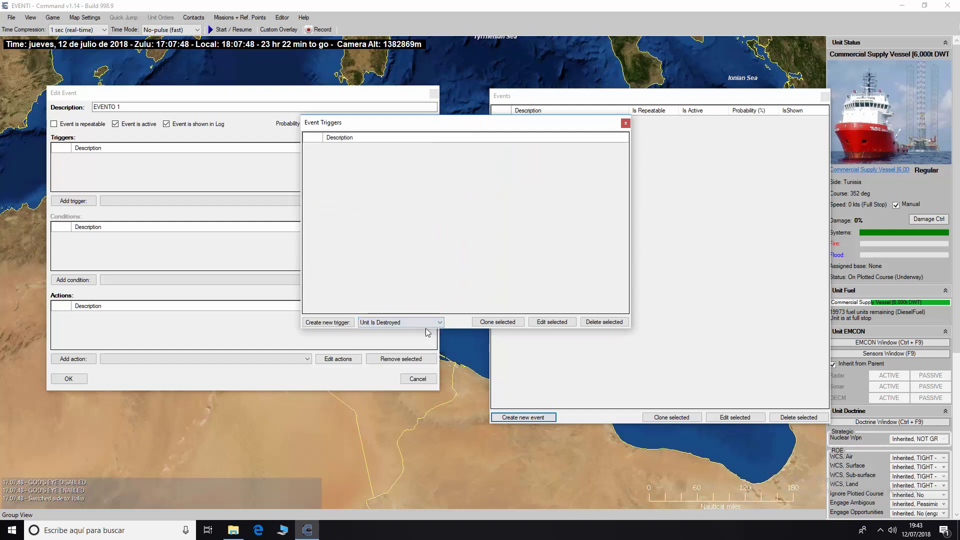
pyautogui.click(329, 324)
pyautogui.moveTo(302, 203); pyautogui.dragTo(444, 218)
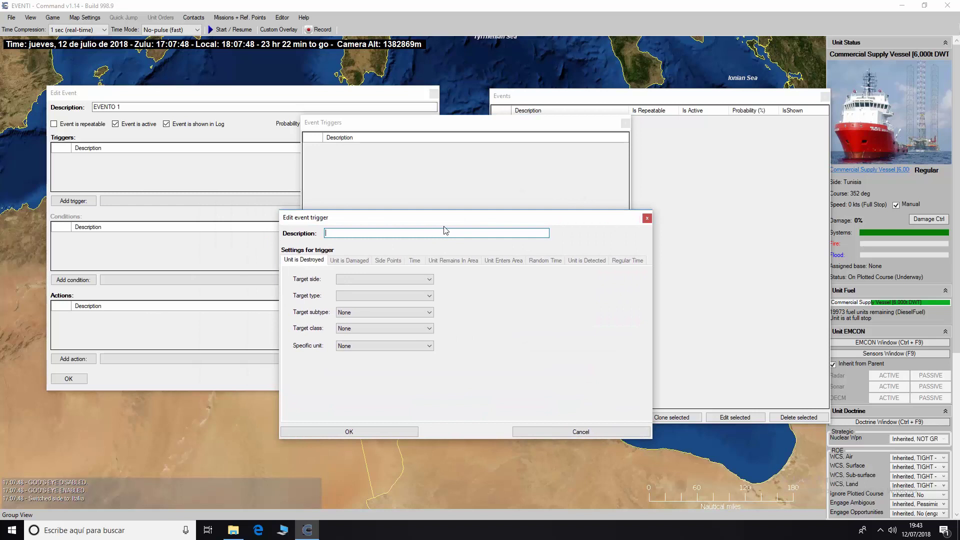
pyautogui.write('nave tunisina')
# Set the trigger's target side to Tunisia, type to Surface Ship, subtype to Merchant and class to Commercial Supply Vessel [6,000t DWT].
pyautogui.click(423, 281)
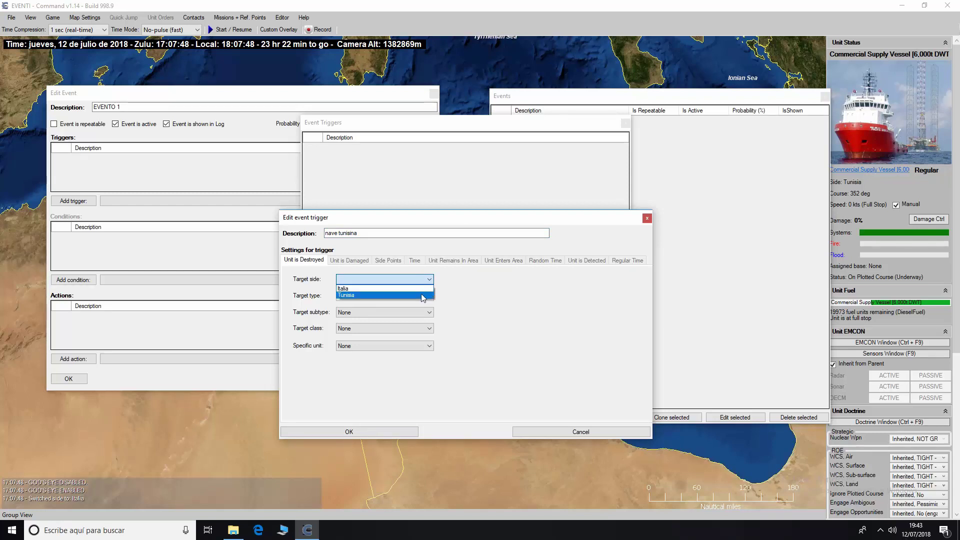
pyautogui.click(424, 295)
pyautogui.click(429, 297)
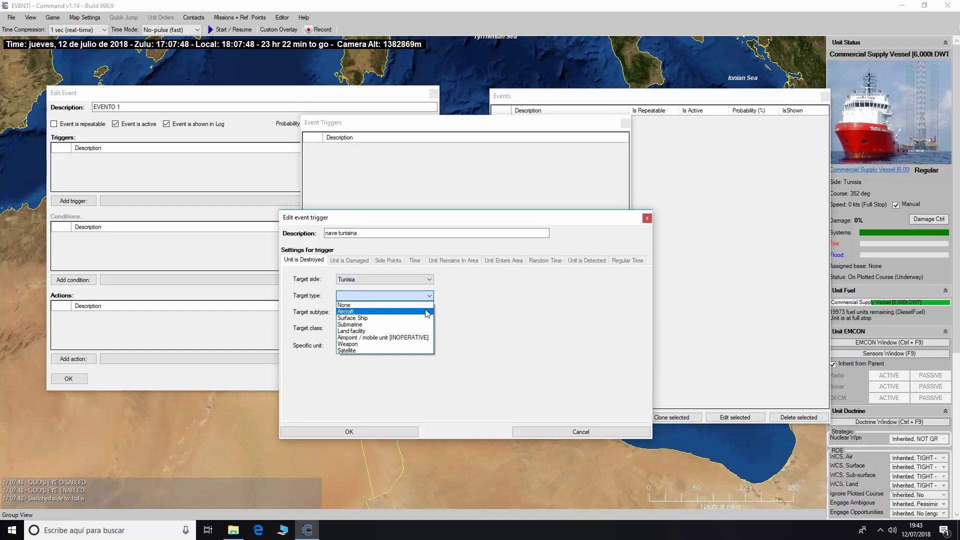
pyautogui.click(426, 318)
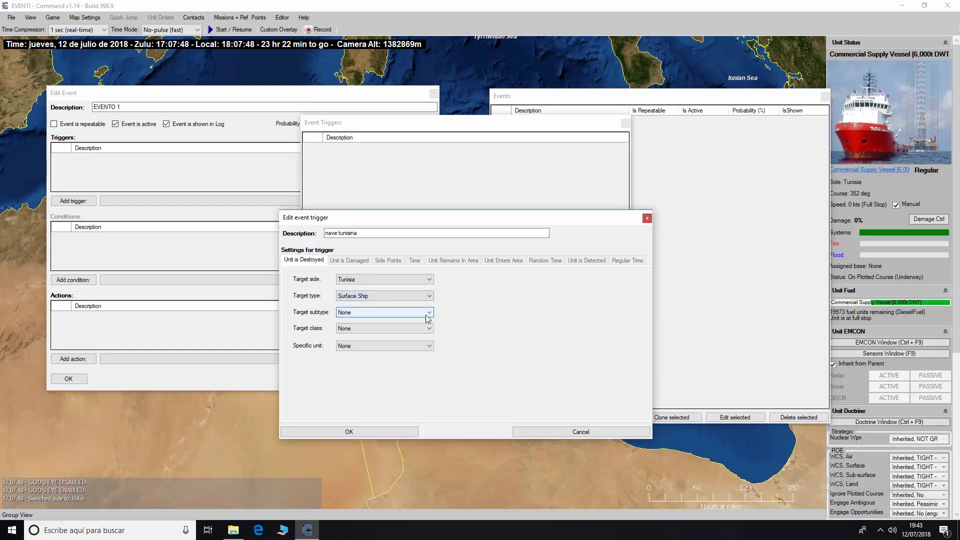
pyautogui.click(428, 315)
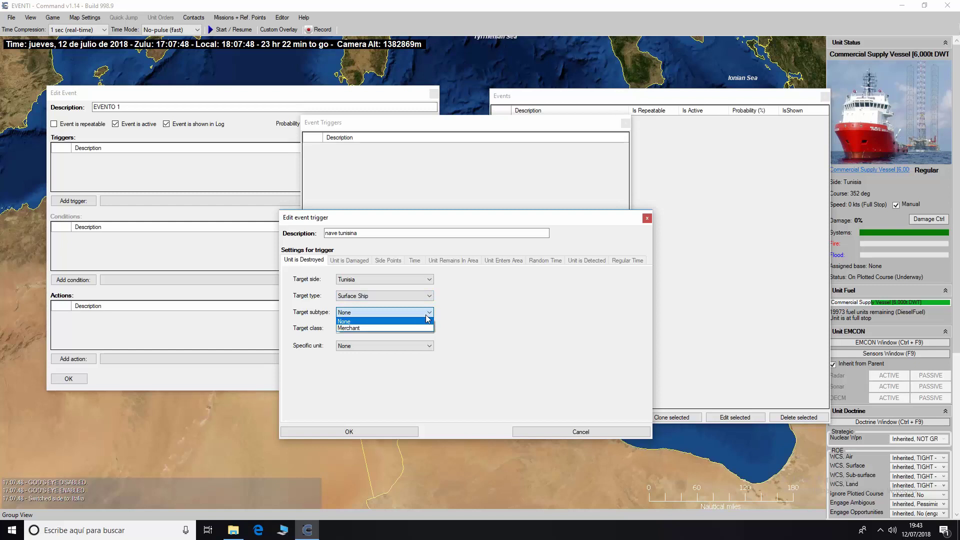
pyautogui.click(429, 328)
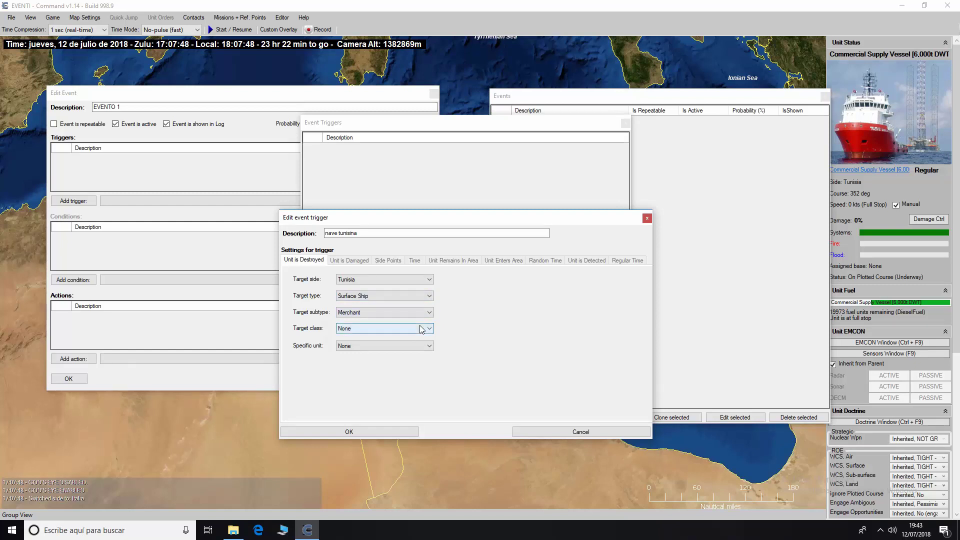
pyautogui.click(430, 329)
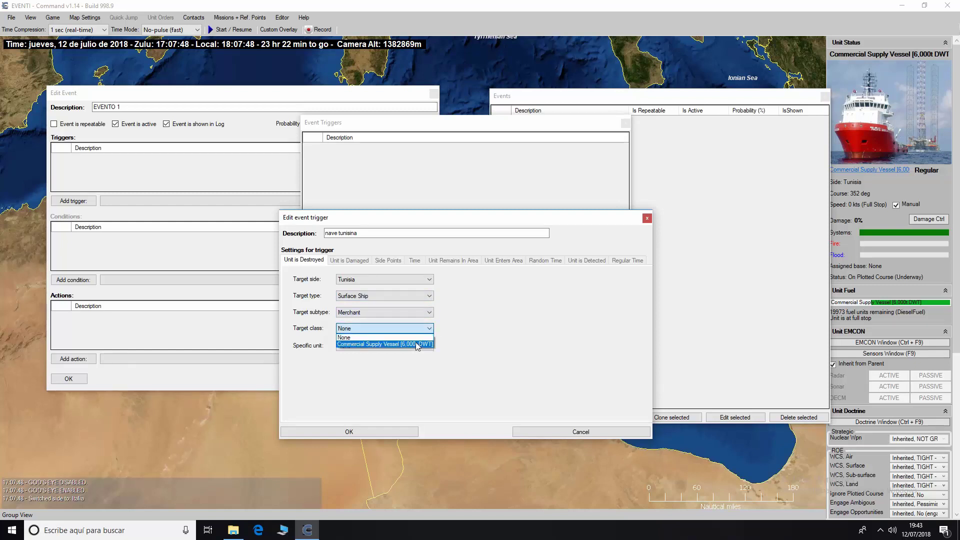
pyautogui.click(416, 343)
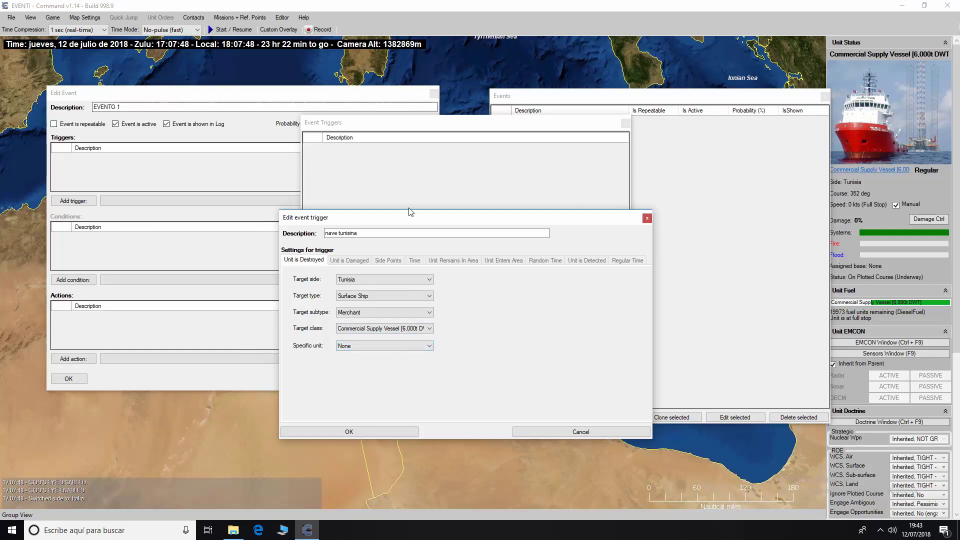
# Save the "nave tunisina" trigger and add it to EVENTO 1's triggers.
pyautogui.click(396, 432)
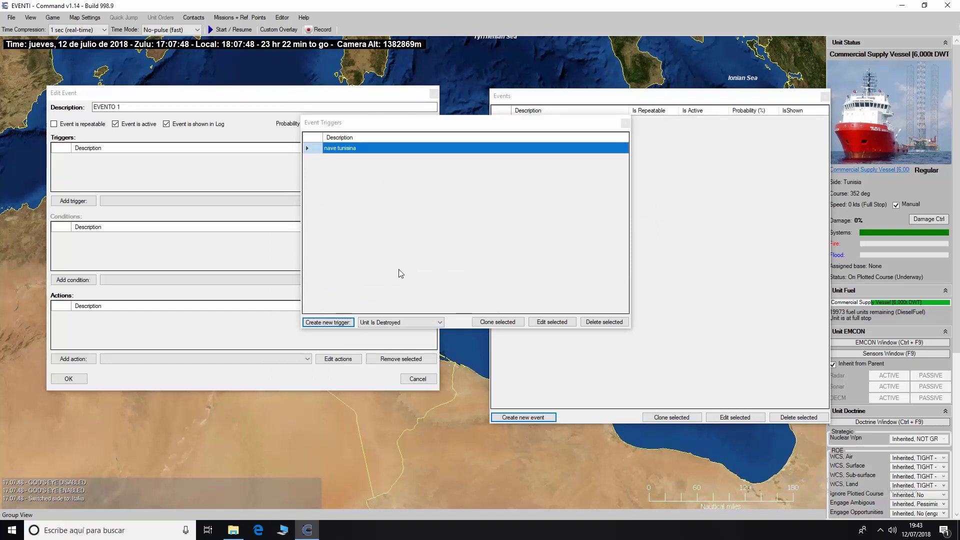
pyautogui.click(625, 123)
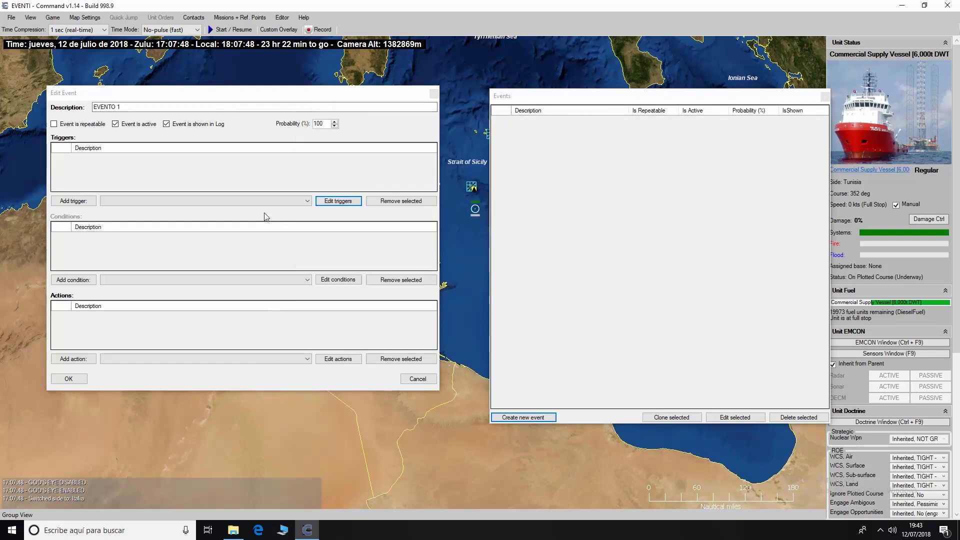
pyautogui.click(254, 202)
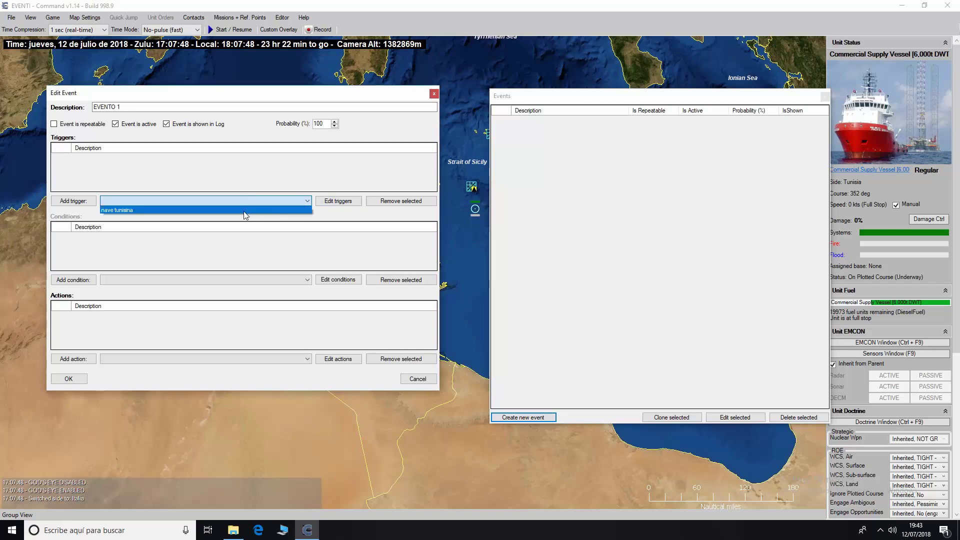
pyautogui.click(245, 213)
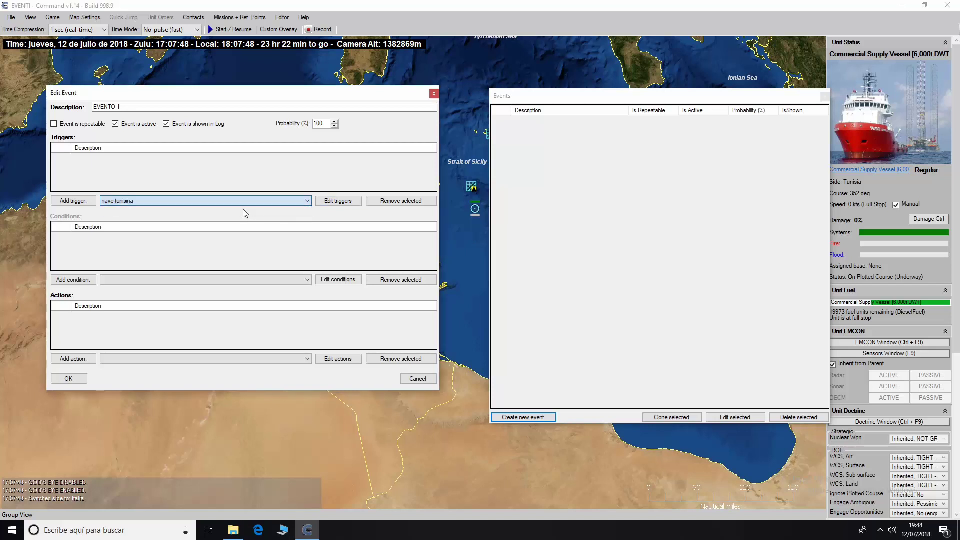
pyautogui.click(71, 205)
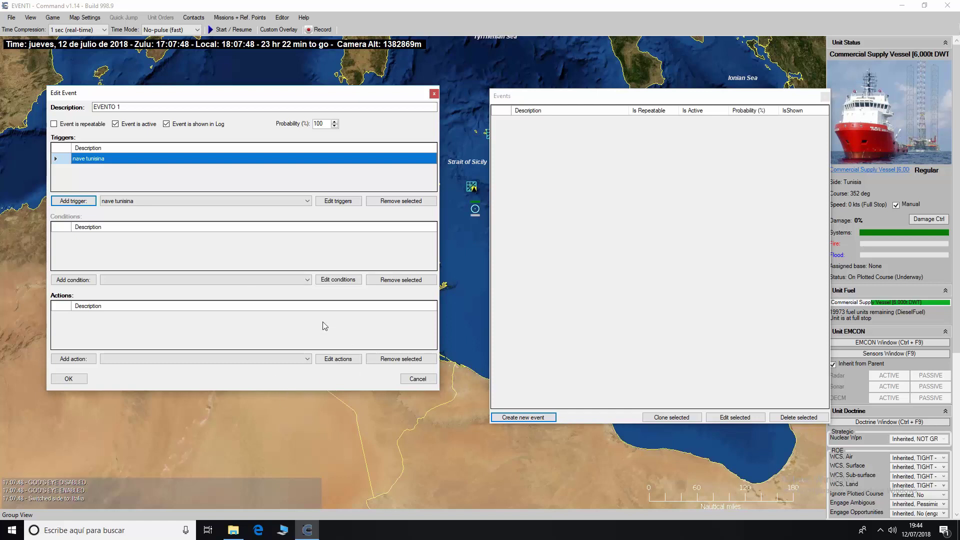
# Create a new Points action for EVENTO 1 with the description "punti all italia".
pyautogui.click(330, 360)
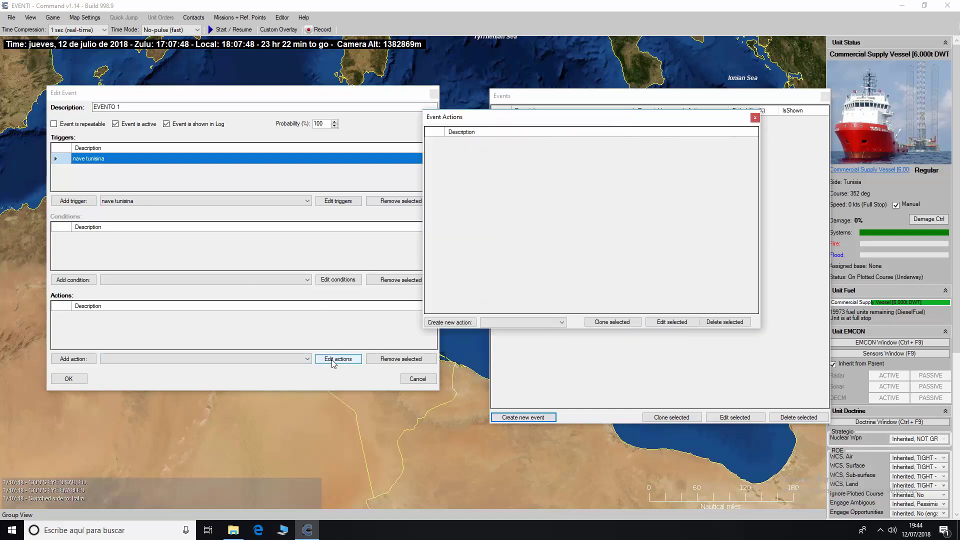
pyautogui.click(547, 324)
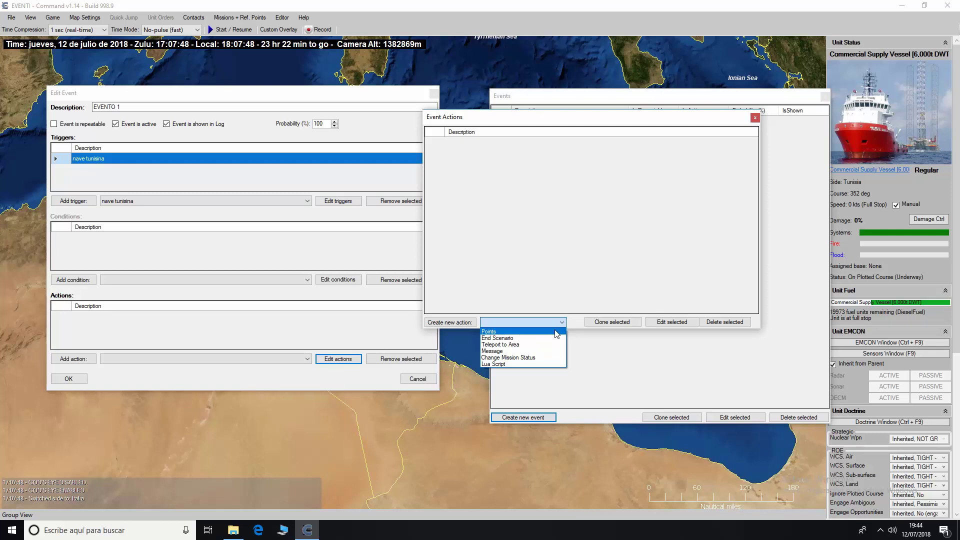
pyautogui.click(556, 333)
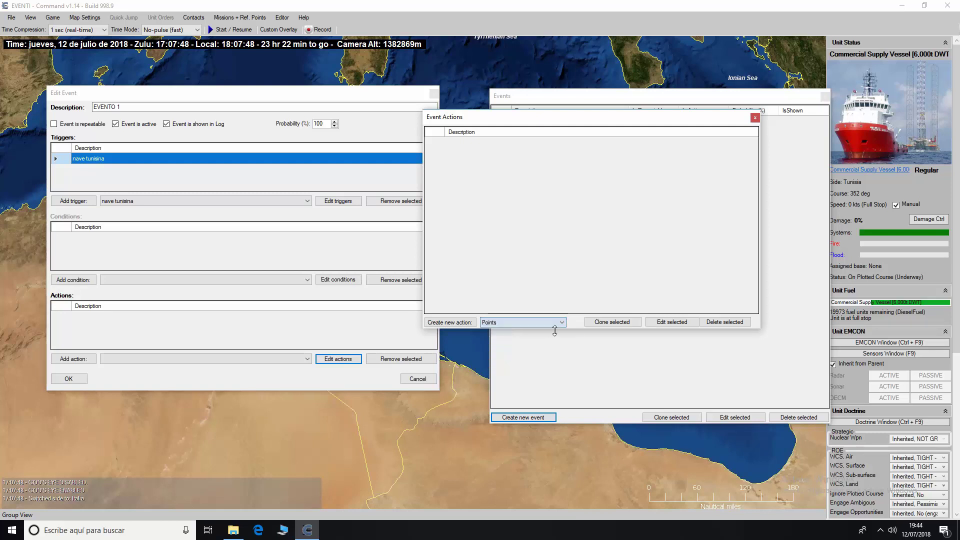
pyautogui.click(451, 325)
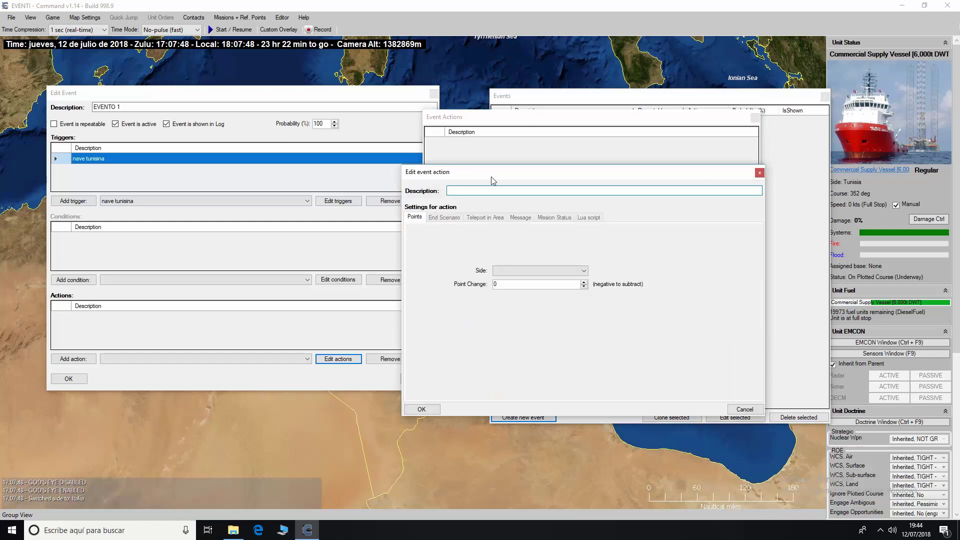
pyautogui.write('p')
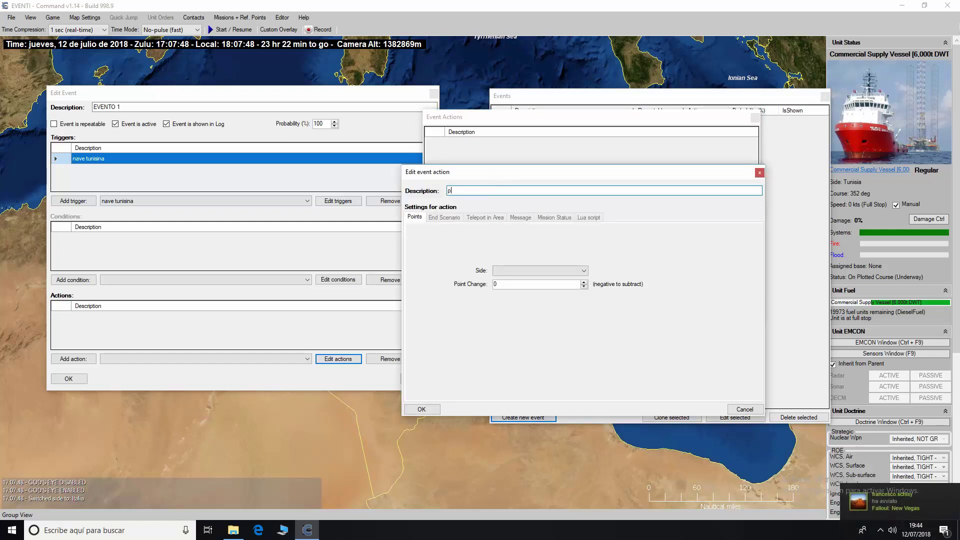
pyautogui.write('unti all italia')
# Set the action's side to Italia with a point change of 10, and save the action.
pyautogui.click(581, 274)
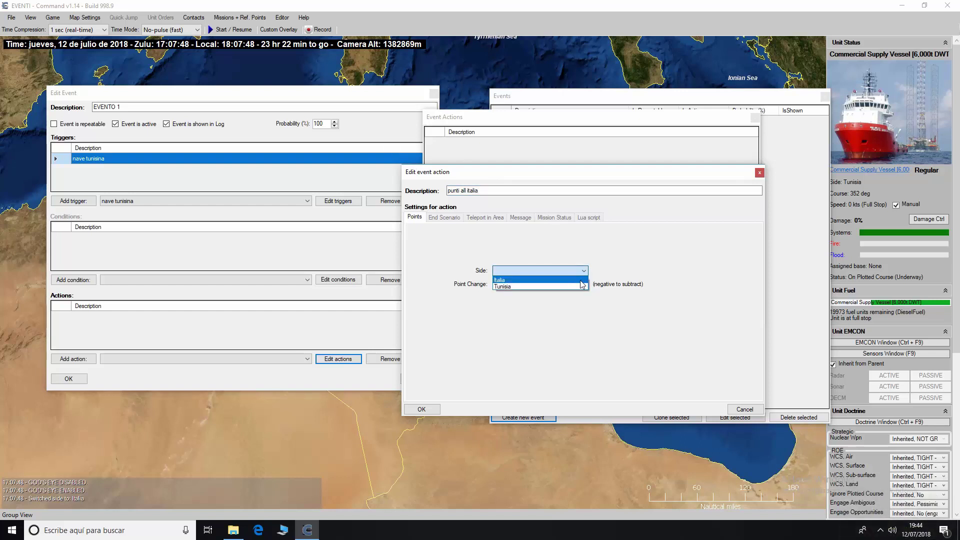
pyautogui.click(528, 280)
pyautogui.doubleClick(528, 284)
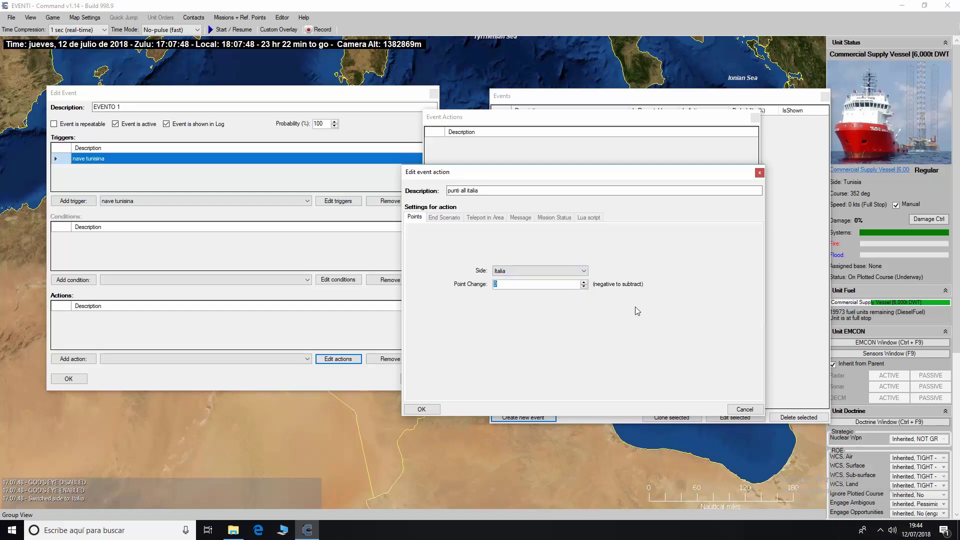
pyautogui.write('10')
pyautogui.click(421, 410)
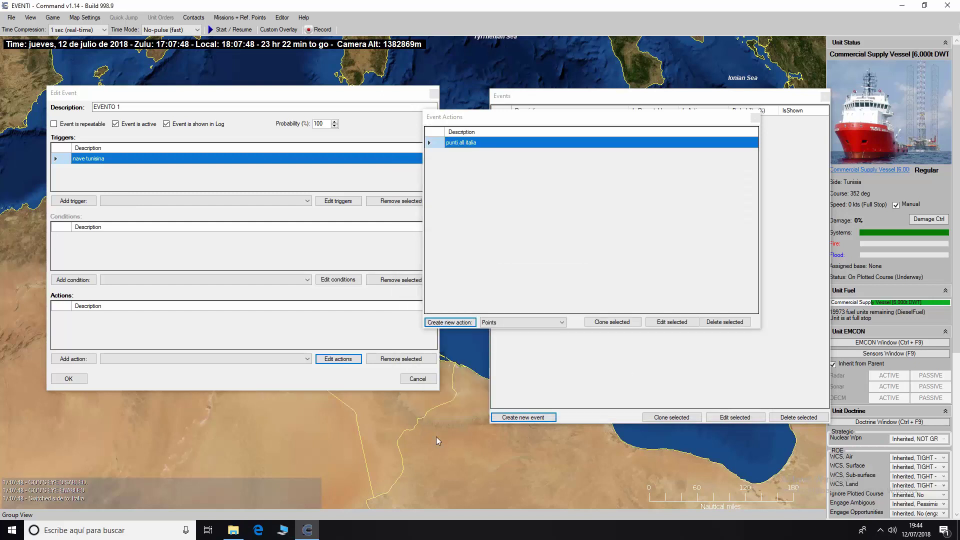
# Add the "punti all italia" action to EVENTO 1's actions.
pyautogui.click(755, 117)
pyautogui.click(247, 360)
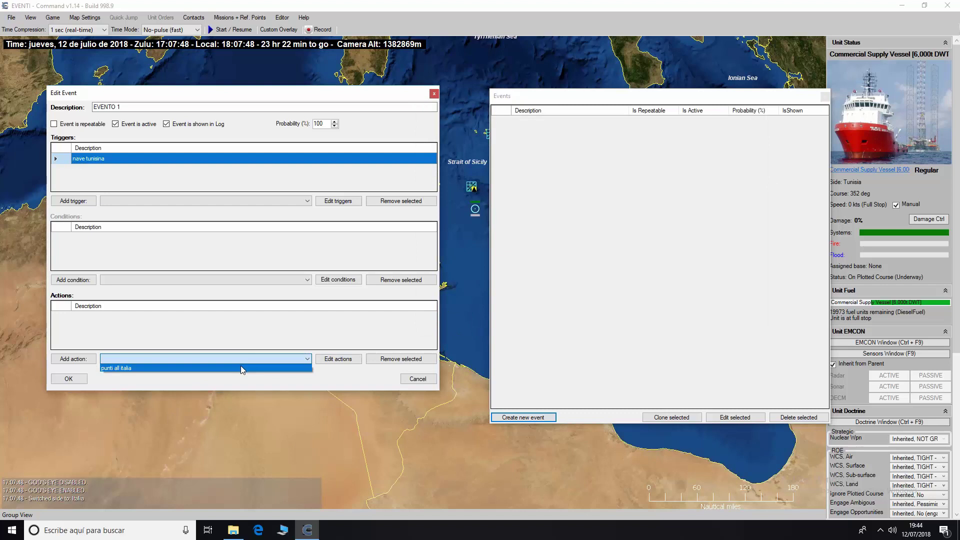
pyautogui.click(241, 367)
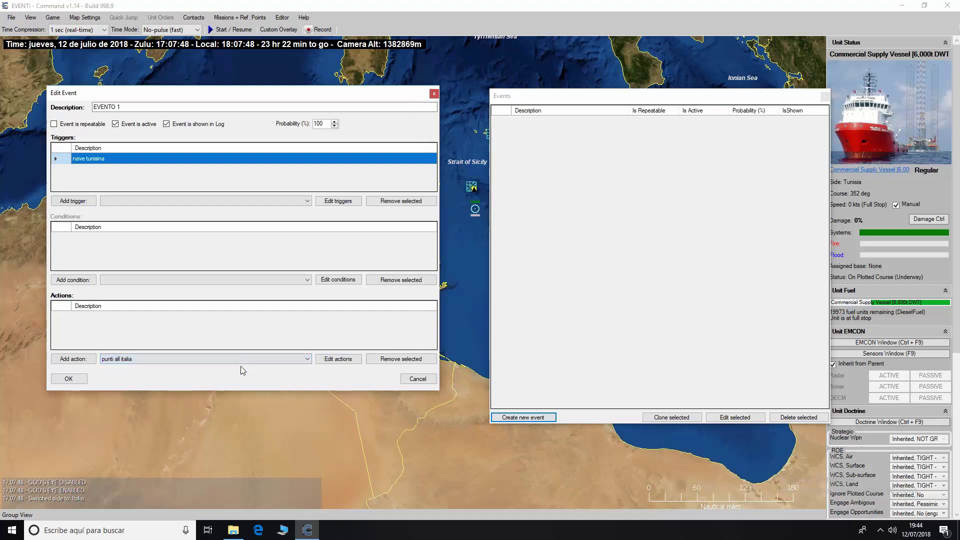
pyautogui.click(76, 359)
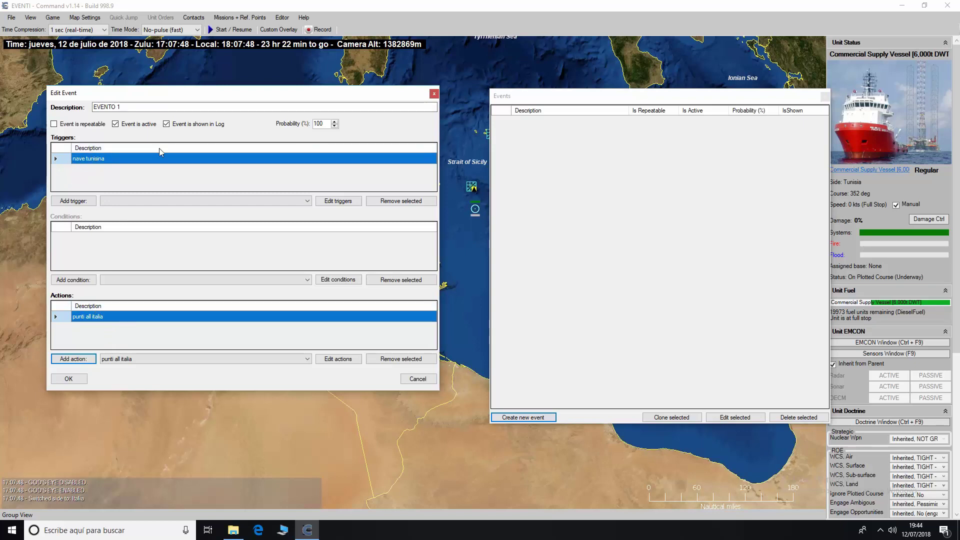
# Extend the event's description to "EVENTO 1 - Punti Italia" and save the event.
pyautogui.click(162, 105)
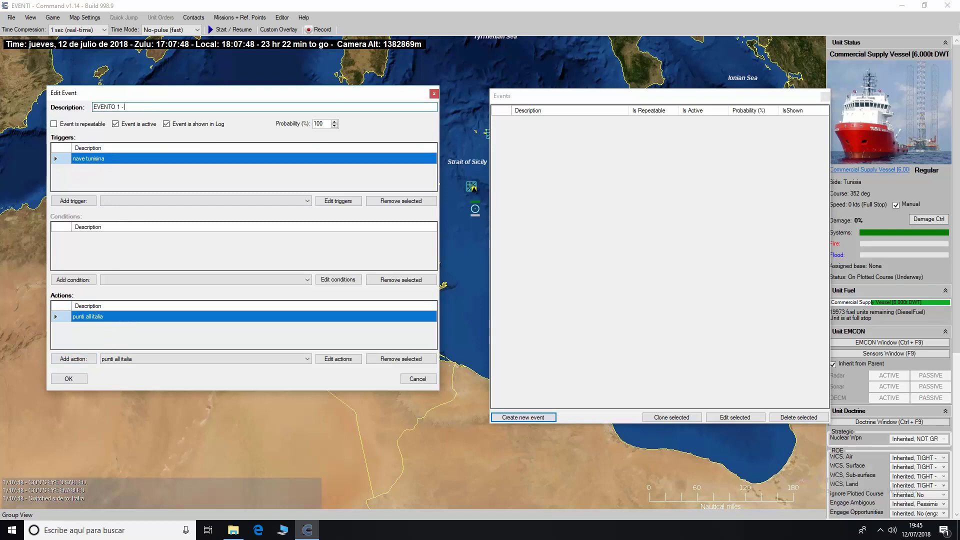
pyautogui.write('- Punti Italia')
pyautogui.click(78, 380)
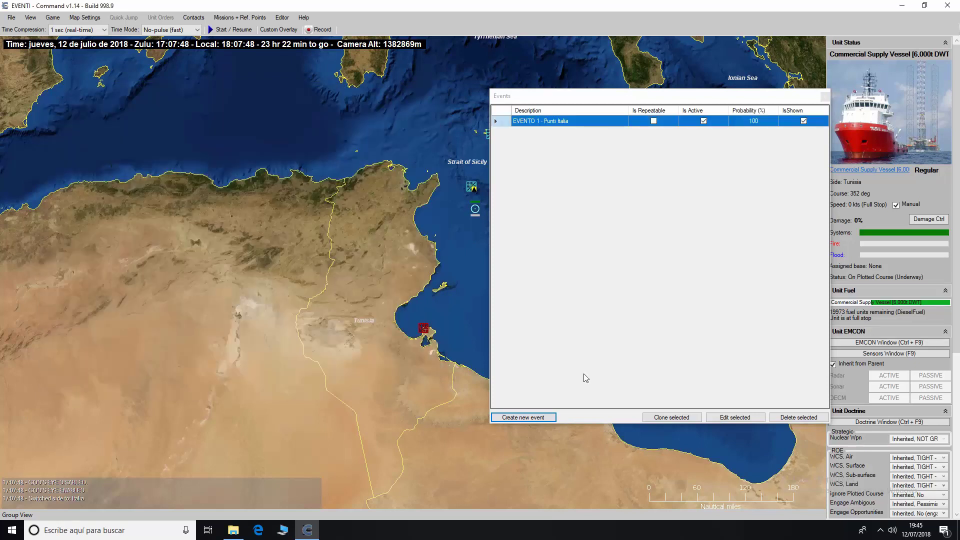
# Review the repeatable and active settings of EVENTO 1 in the event list, and close the list.
pyautogui.moveTo(679, 102); pyautogui.dragTo(497, 102)
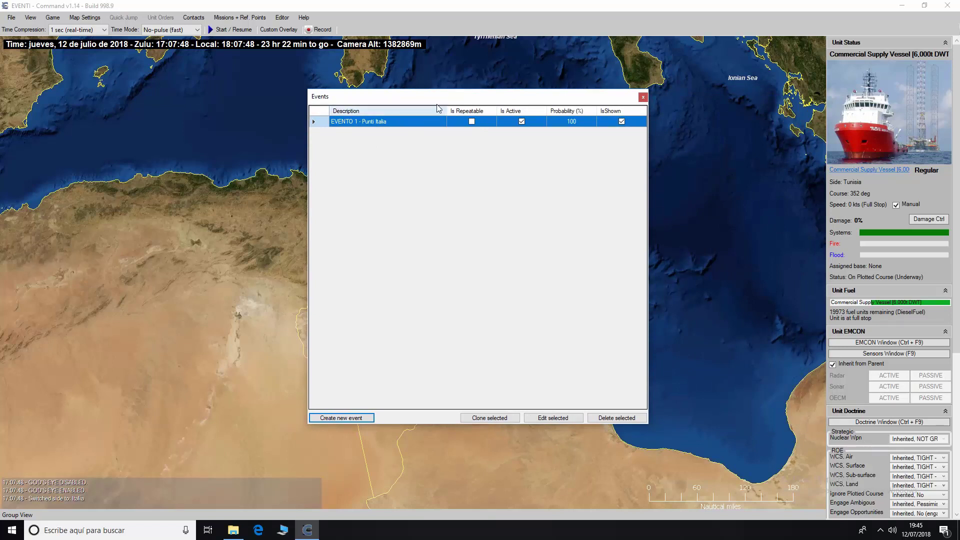
pyautogui.moveTo(449, 100); pyautogui.dragTo(461, 107)
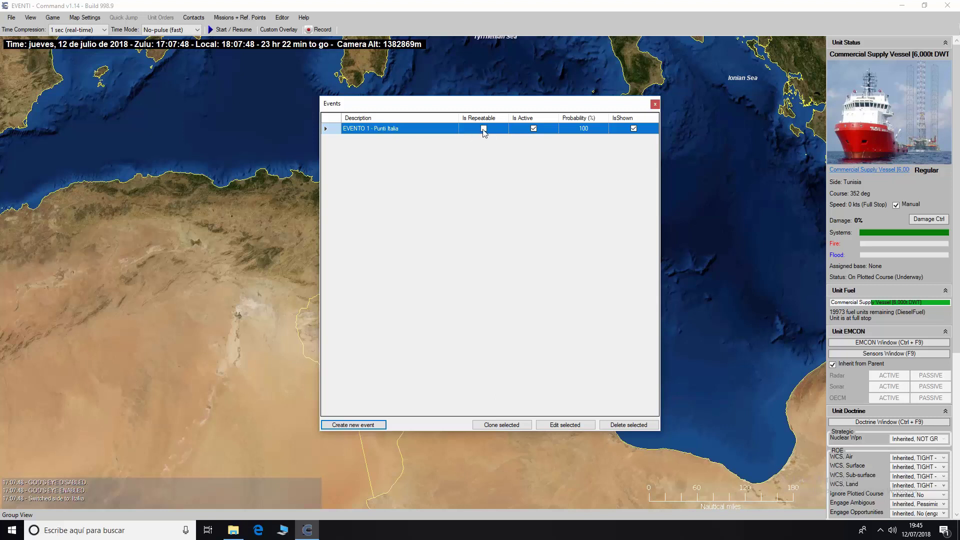
pyautogui.click(536, 130)
pyautogui.click(655, 105)
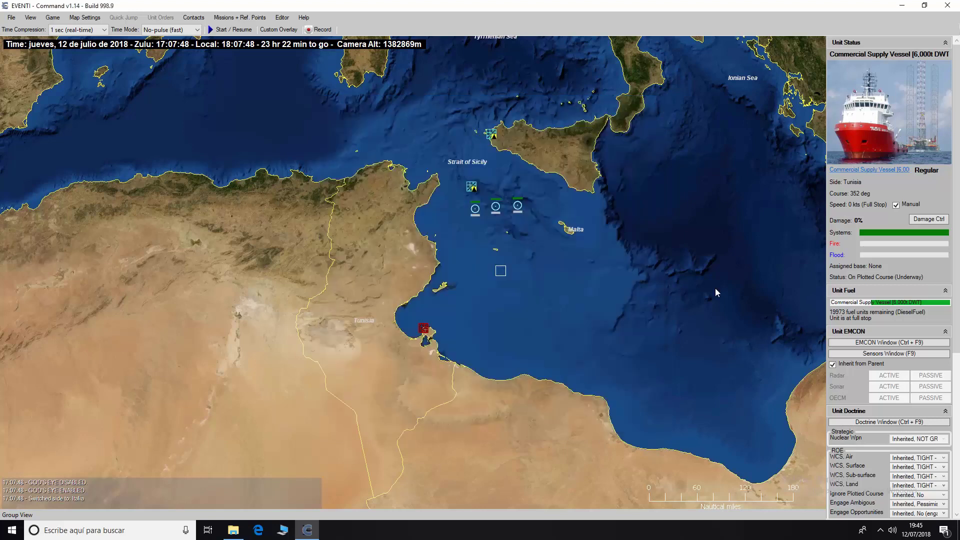
# Start the simulation with the three Italian ships selected and plot their course south-southeast to a waypoint near the outer range ring.
pyautogui.moveTo(462, 199); pyautogui.dragTo(535, 212)
pyautogui.click(229, 30)
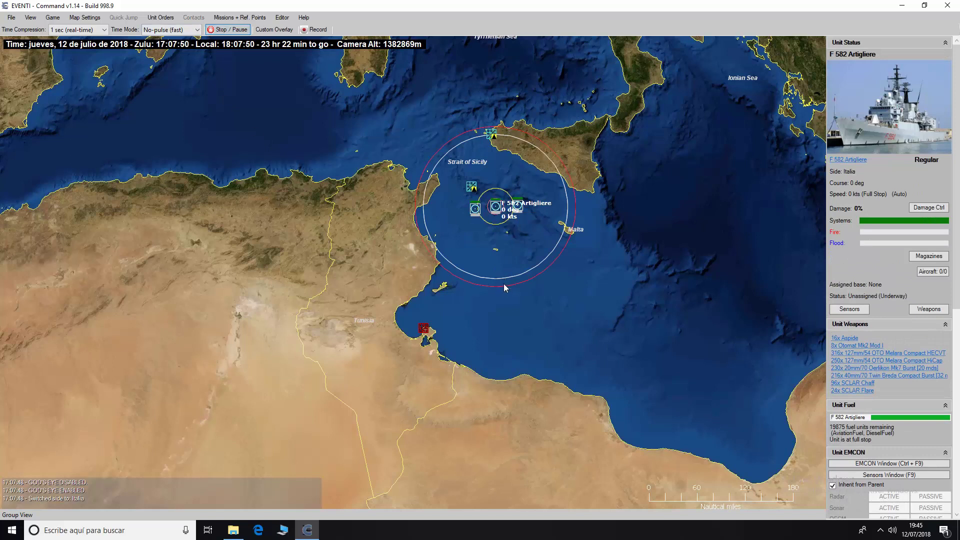
pyautogui.press('F3')
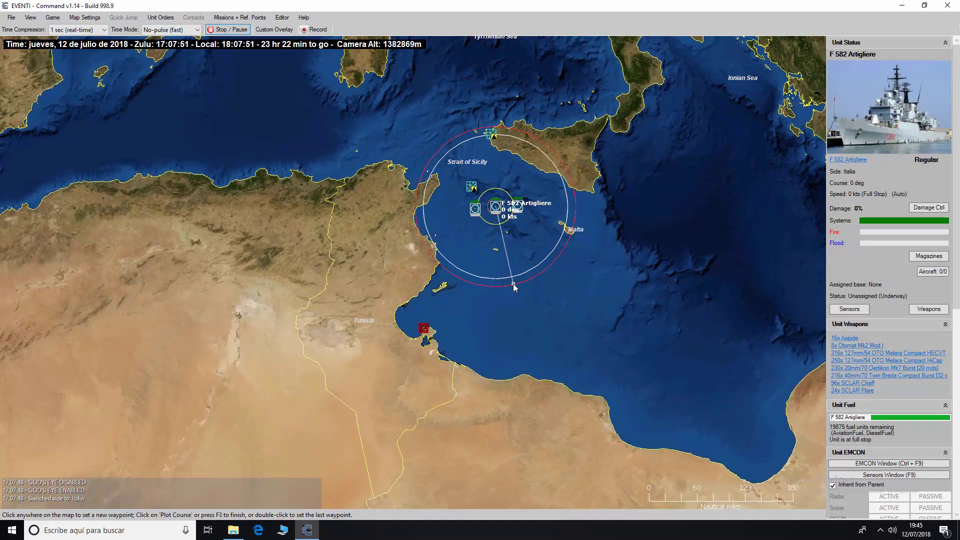
pyautogui.doubleClick(513, 283)
# Switch to the Tunisia side and set the Commercial Supply Vessel's throttle to Flank.
pyautogui.click(282, 18)
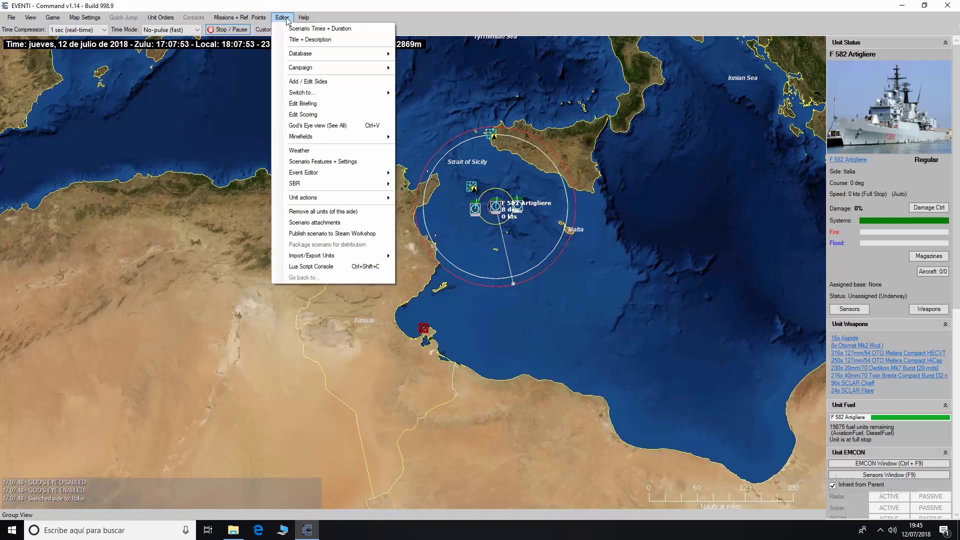
pyautogui.moveTo(315, 94)
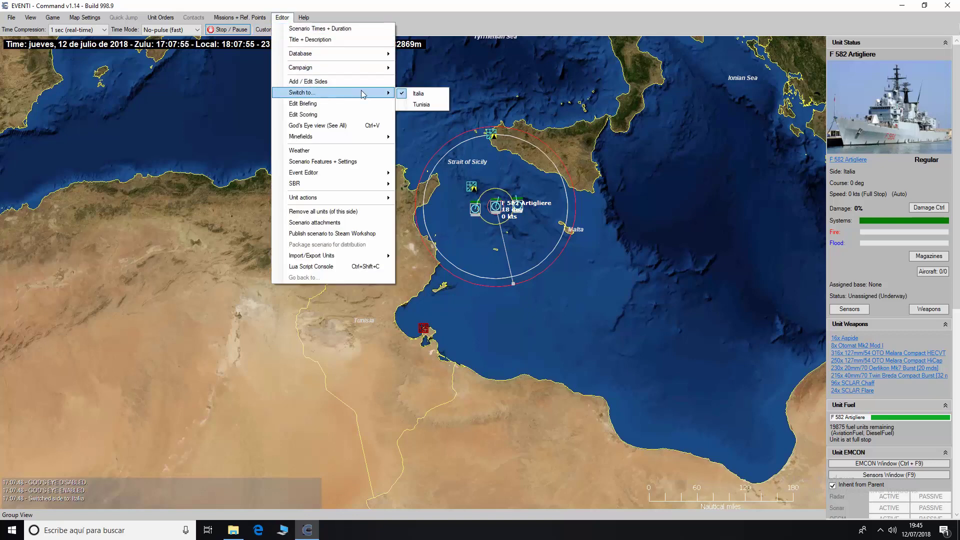
pyautogui.click(421, 104)
pyautogui.moveTo(481, 256); pyautogui.dragTo(531, 298)
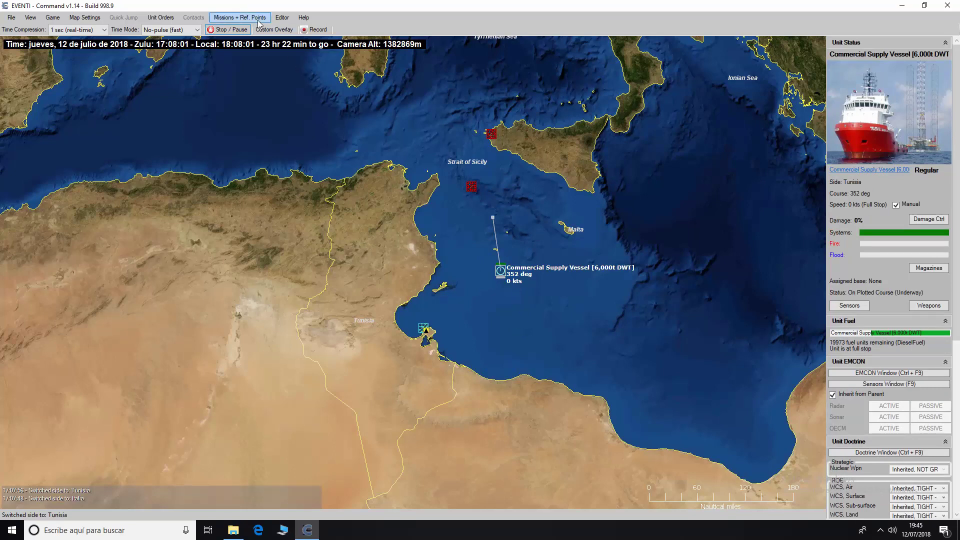
pyautogui.click(161, 18)
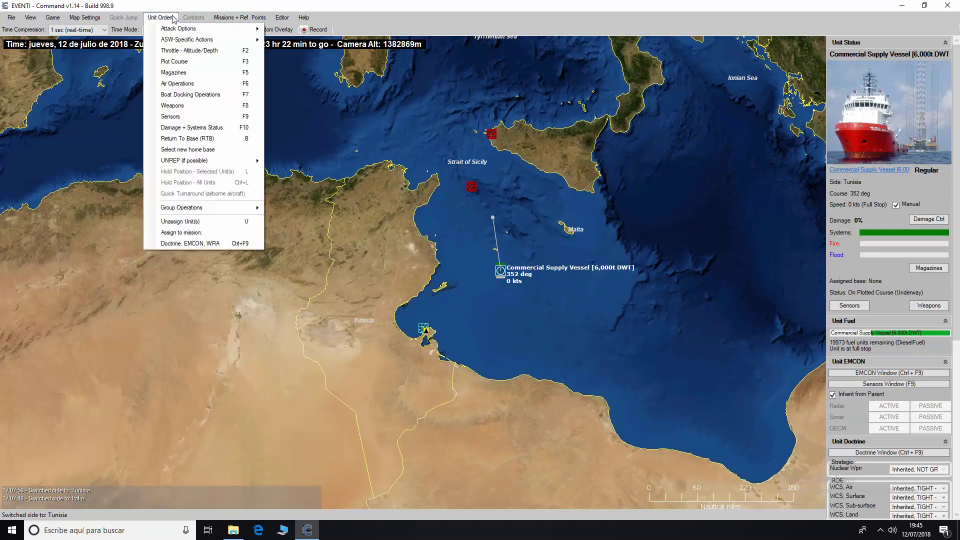
pyautogui.click(202, 52)
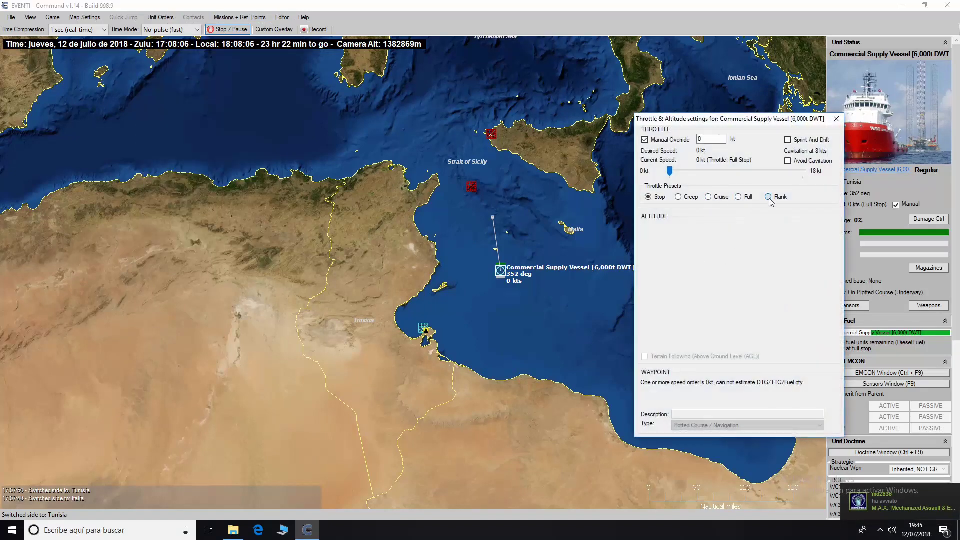
pyautogui.click(769, 197)
pyautogui.click(836, 119)
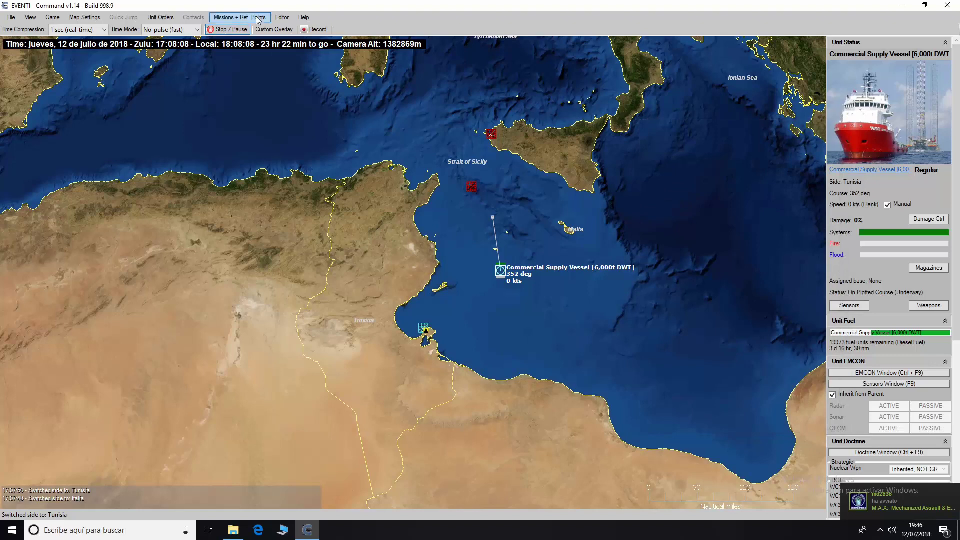
# Switch the active side back to Italia.
pyautogui.click(282, 17)
pyautogui.moveTo(385, 93)
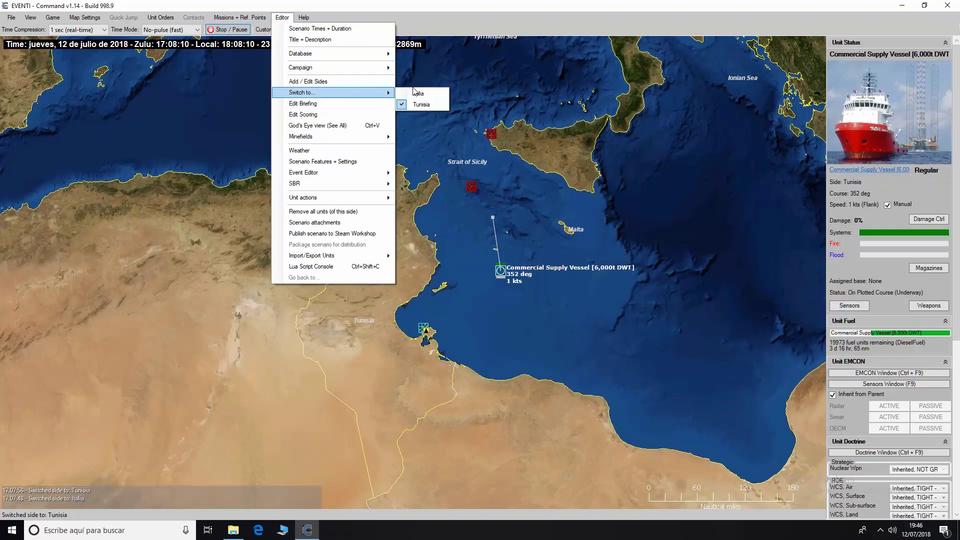
pyautogui.click(418, 93)
# Advance the simulation at 30 mins (1800x) time compression, and return it to 1 sec (real-time) as the ships move south.
pyautogui.click(104, 30)
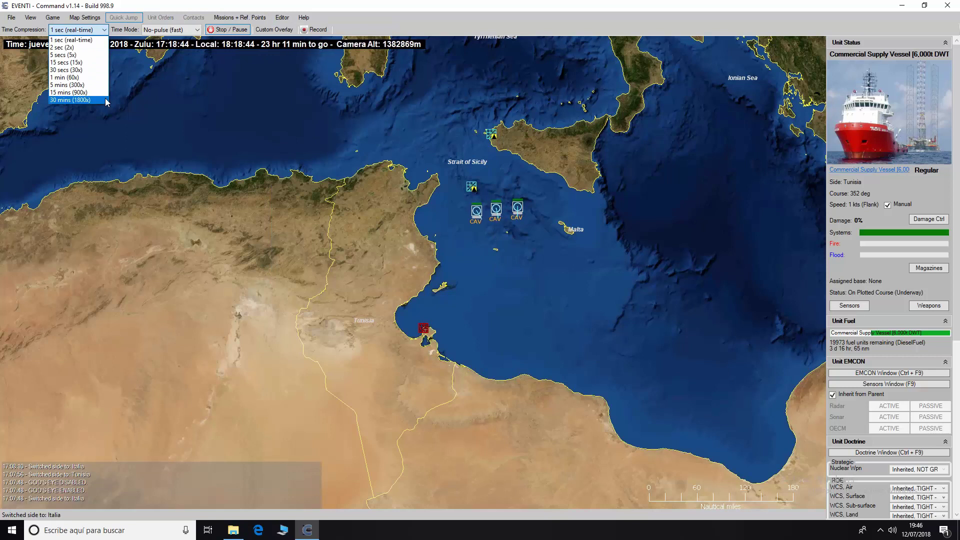
pyautogui.click(75, 100)
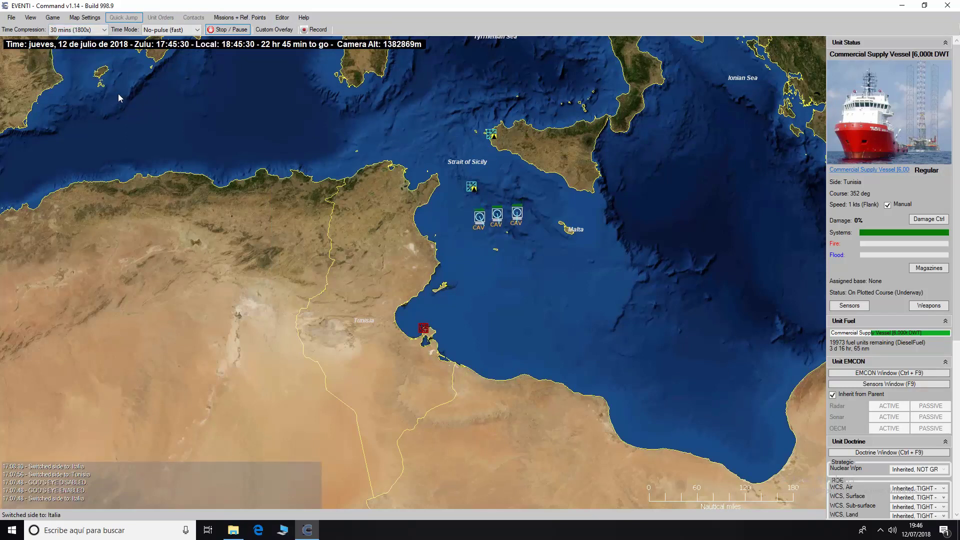
pyautogui.click(104, 30)
pyautogui.click(70, 37)
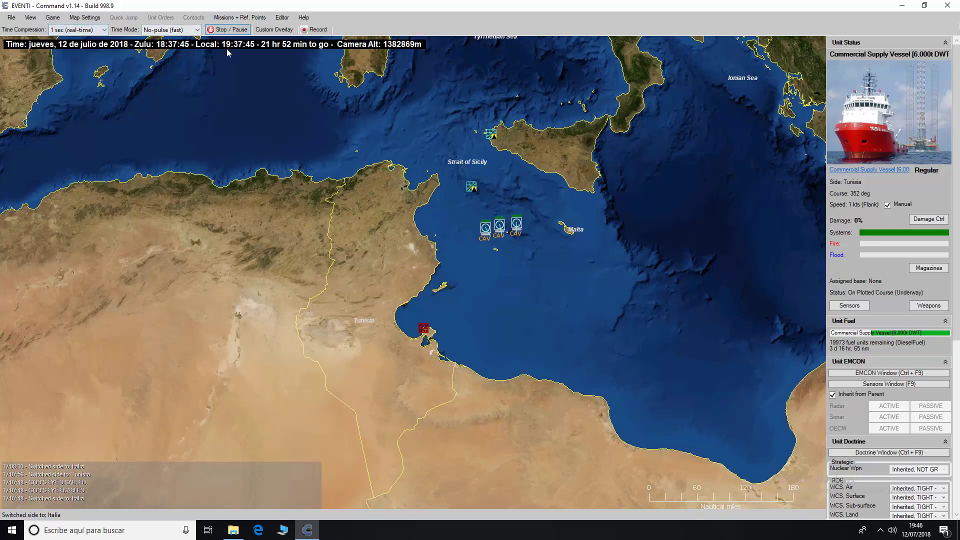
# Check the Tunisian vessel's position with God's Eye view and turn that view off again.
pyautogui.click(282, 17)
pyautogui.click(316, 125)
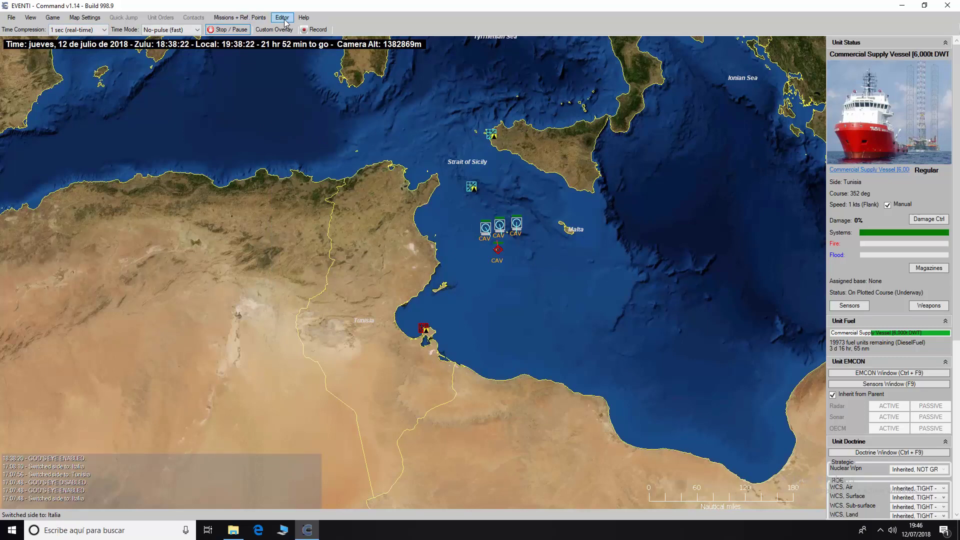
pyautogui.click(283, 18)
pyautogui.click(316, 126)
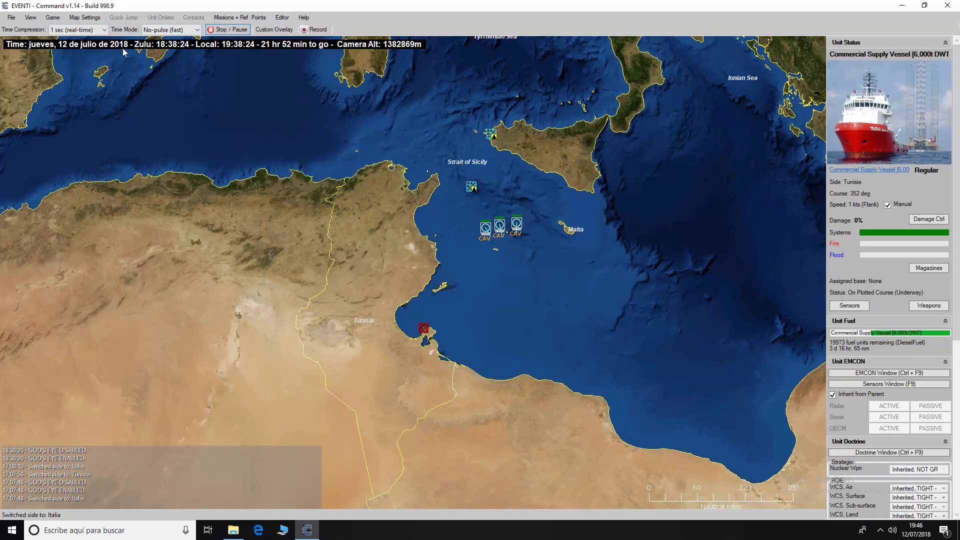
# Return the simulation to 1 sec (real-time) and mark the newly detected contact south of the Italian ships as hostile.
pyautogui.click(95, 31)
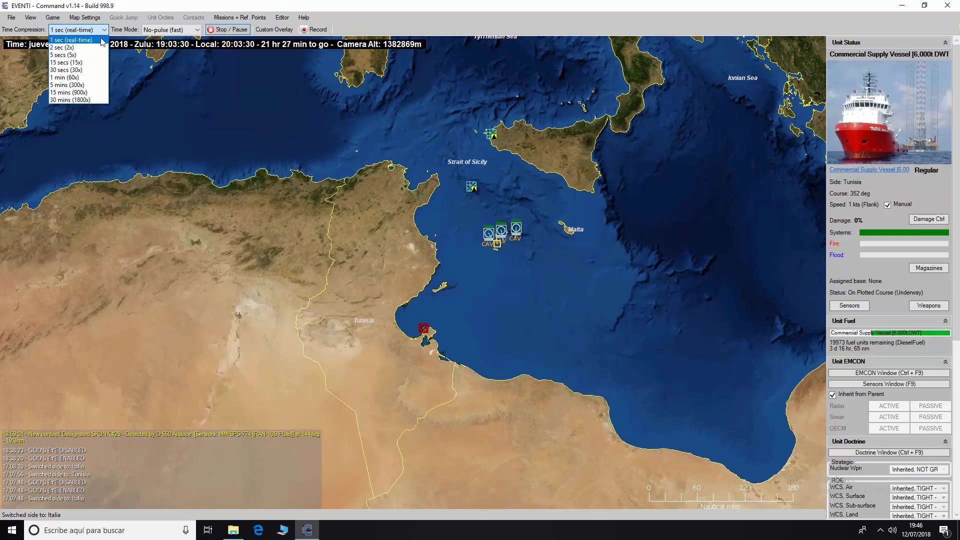
pyautogui.click(75, 40)
pyautogui.scroll(3, 514, 247)
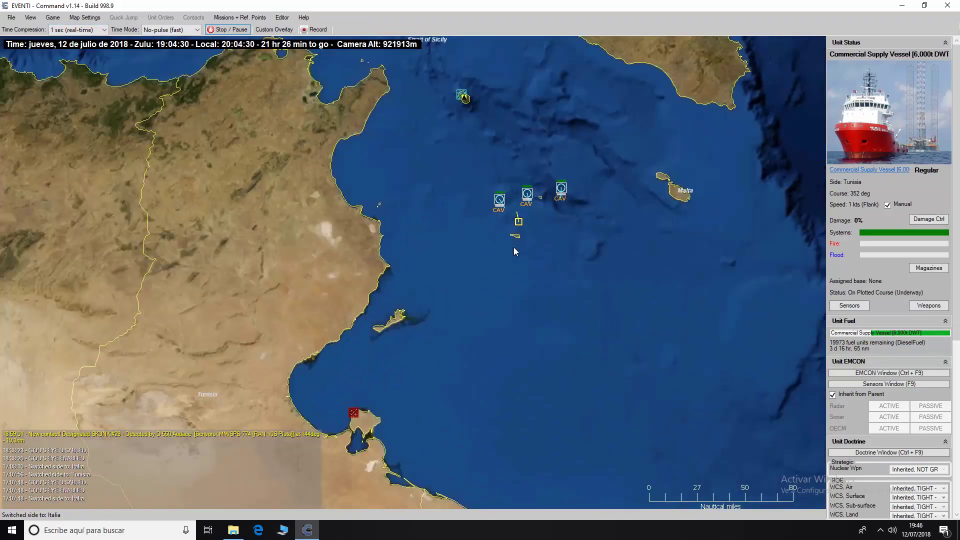
pyautogui.moveTo(582, 171); pyautogui.dragTo(620, 182)
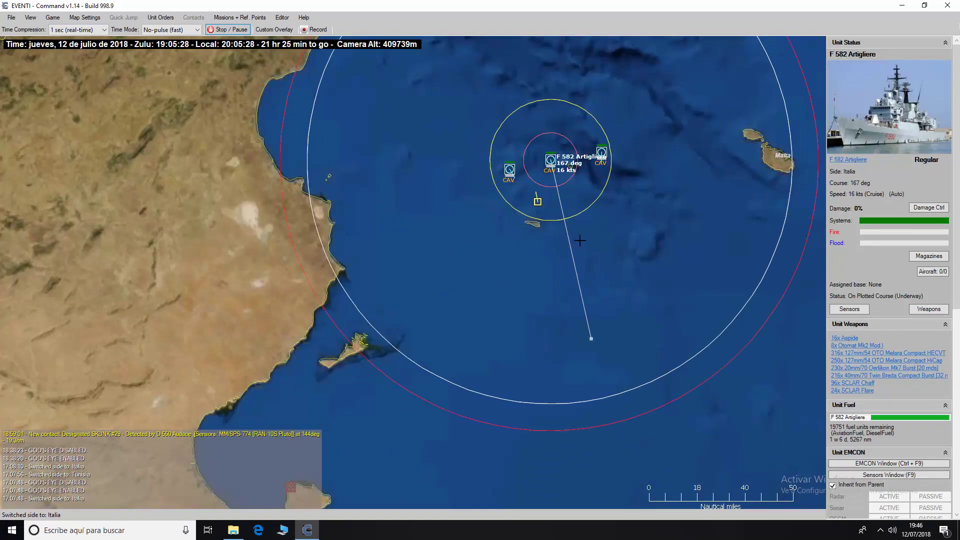
pyautogui.press('h')
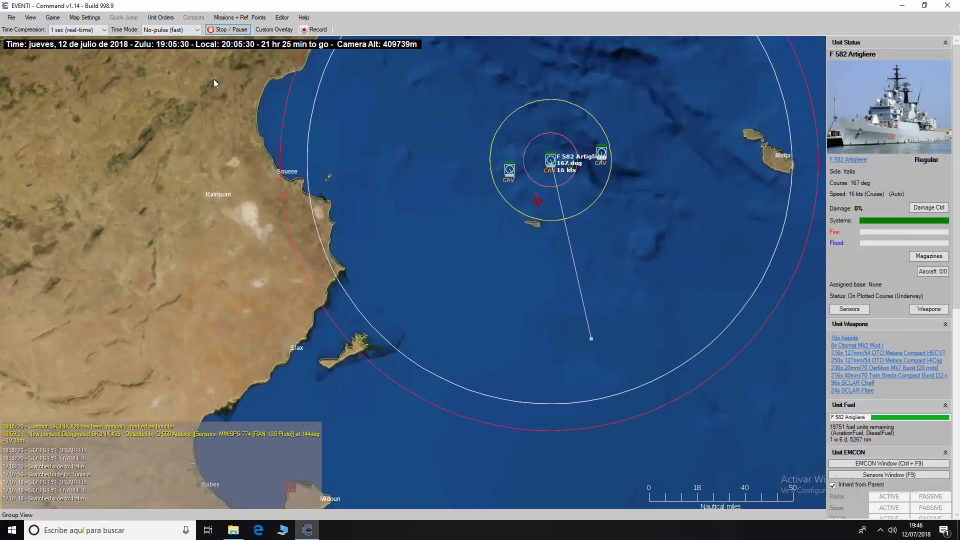
# Advance the simulation at 5 secs (5x) until the missiles reach the hostile vessel, and return it to 1 sec (real-time).
pyautogui.click(92, 30)
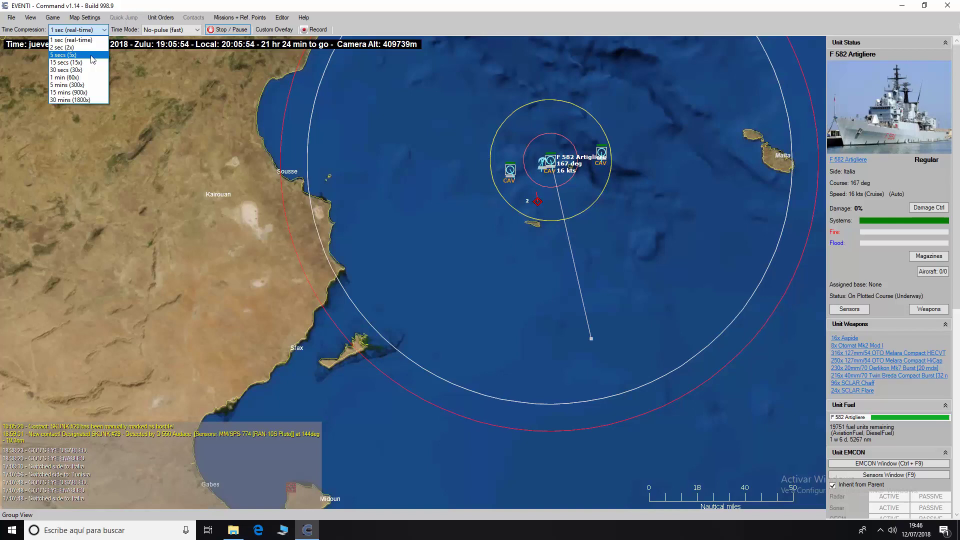
pyautogui.click(91, 56)
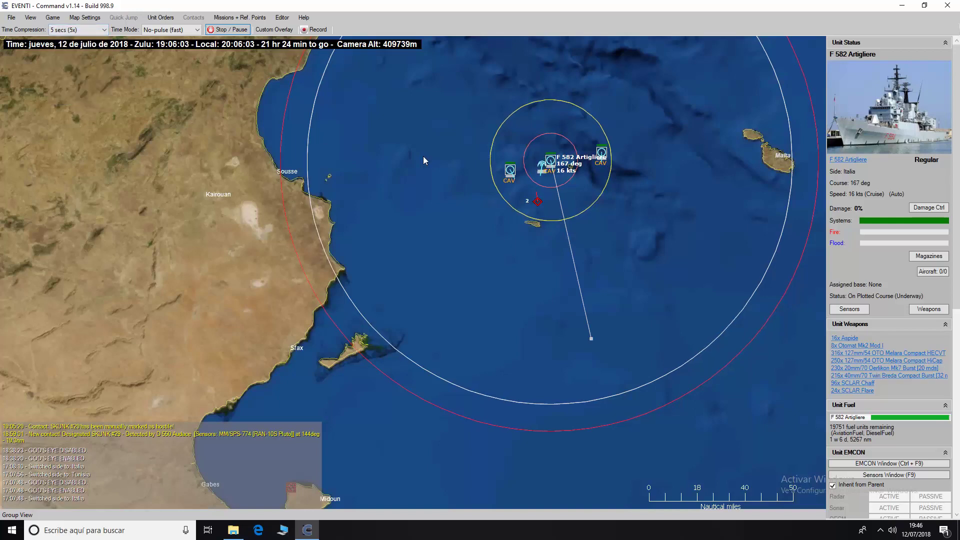
pyautogui.scroll(1, 590, 196)
pyautogui.scroll(1, 623, 149)
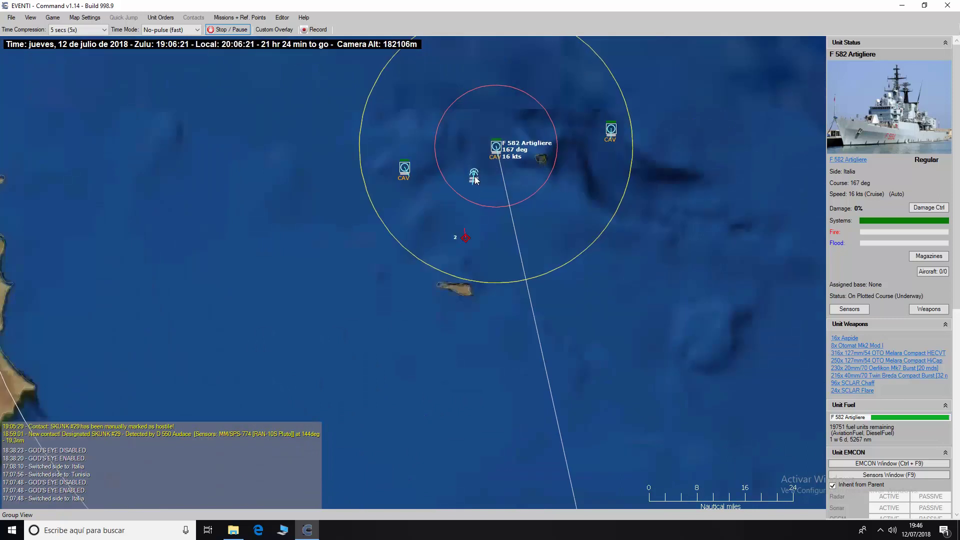
pyautogui.moveTo(471, 183)
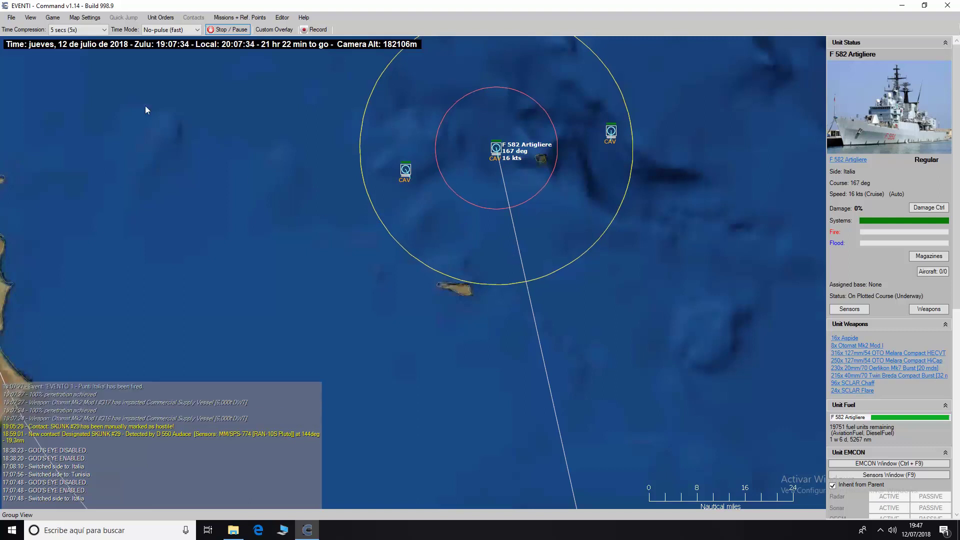
pyautogui.click(102, 31)
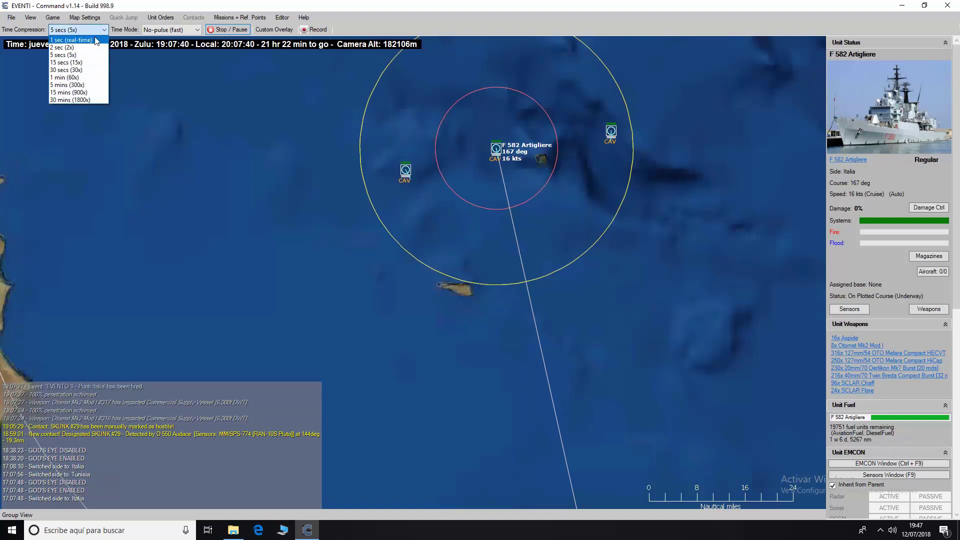
pyautogui.click(97, 40)
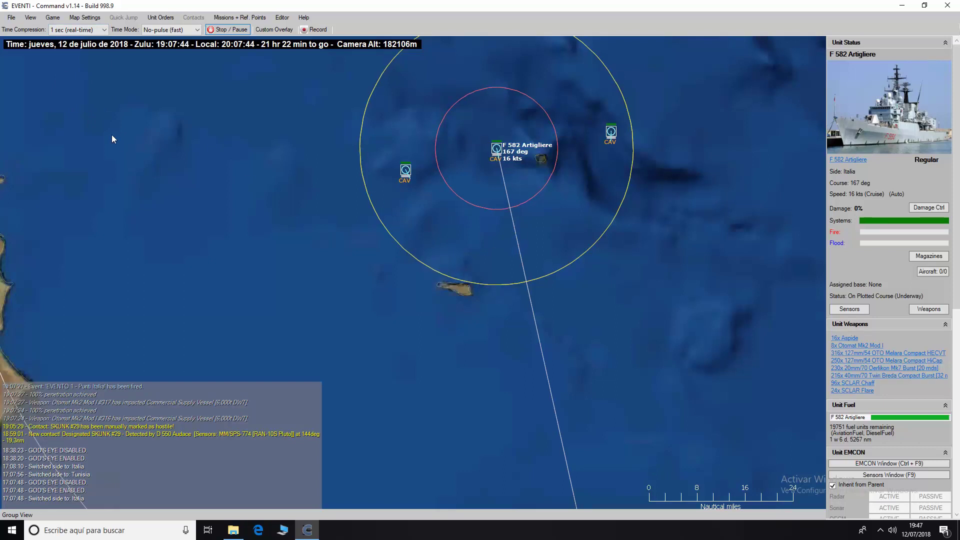
# Check Italia's current score in the player evaluation and close it.
pyautogui.click(51, 20)
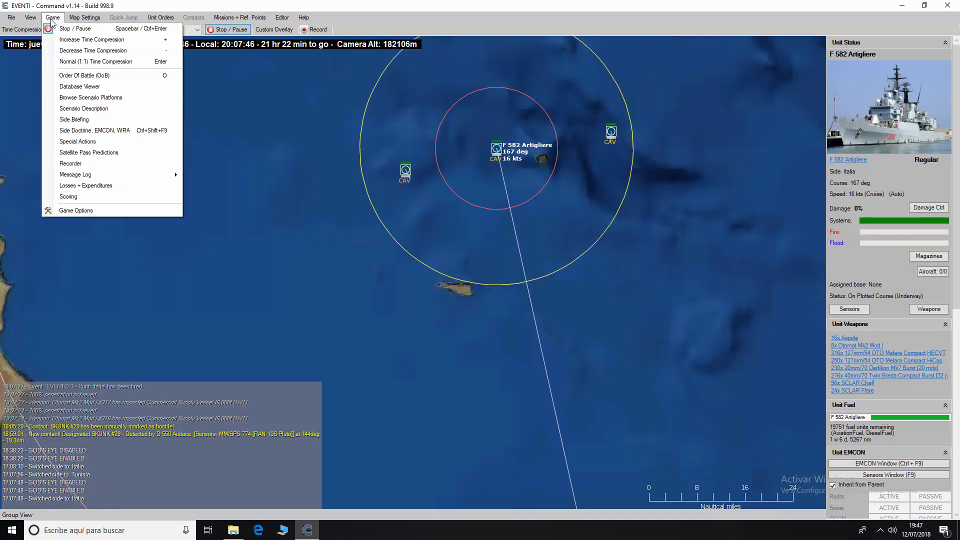
pyautogui.click(85, 197)
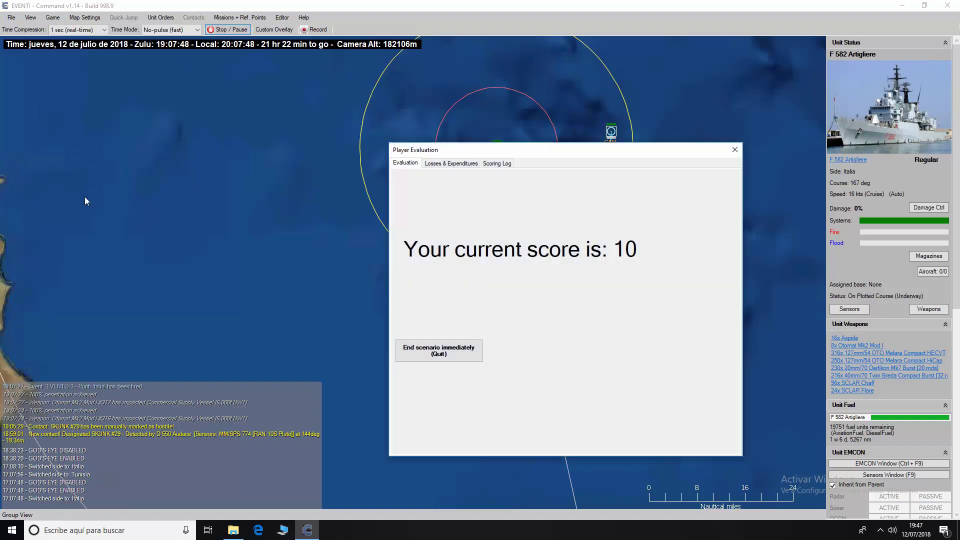
pyautogui.moveTo(584, 154); pyautogui.dragTo(200, 99)
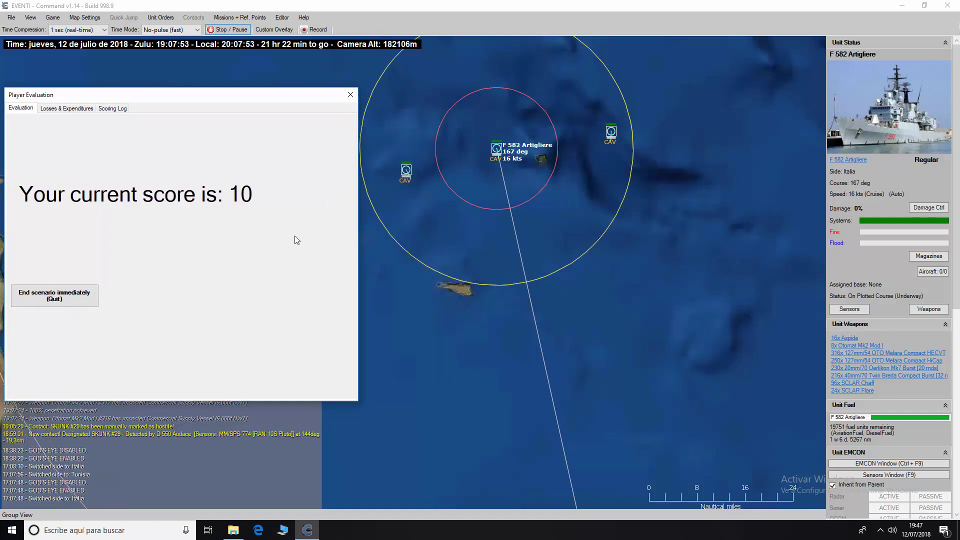
pyautogui.click(350, 95)
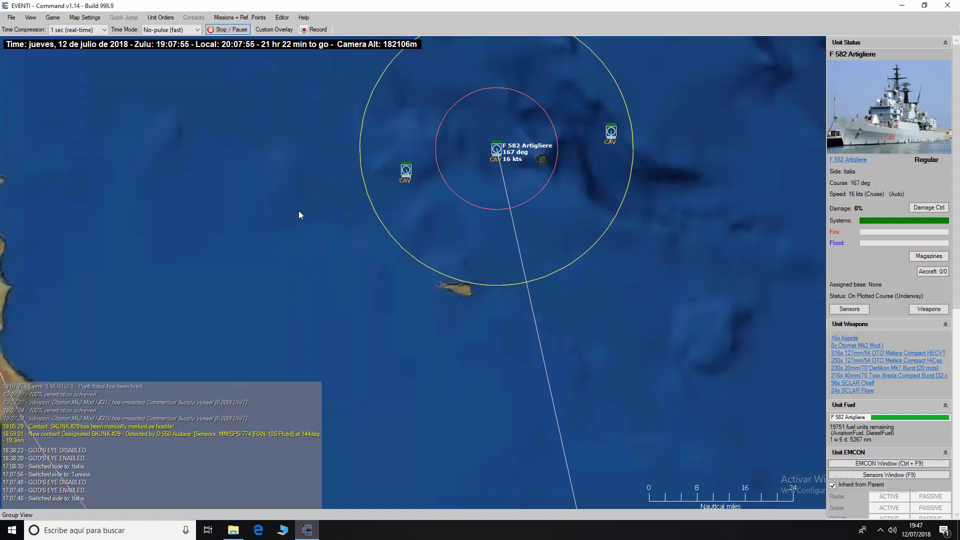
# Create a second scenario event with the description Messaggio.
pyautogui.scroll(-3, 443, 212)
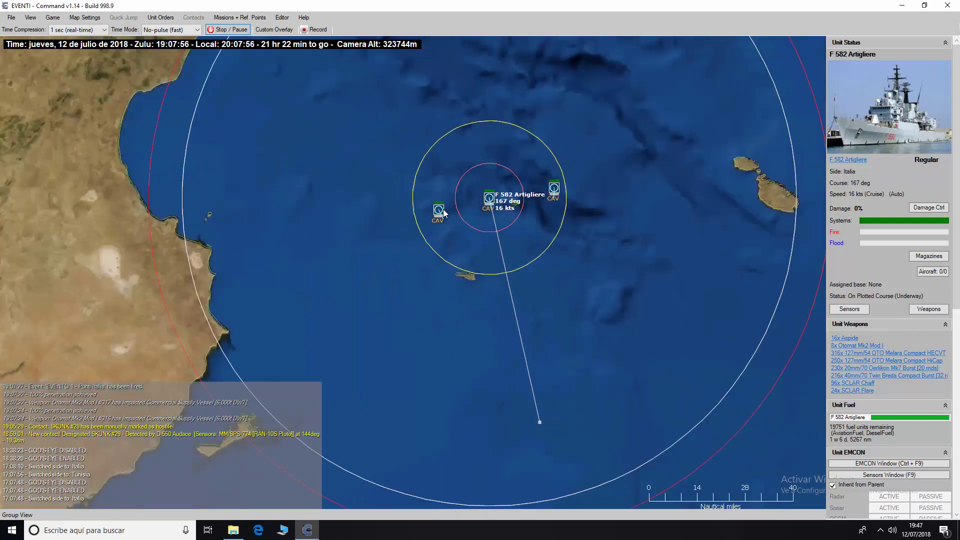
pyautogui.scroll(-2, 443, 209)
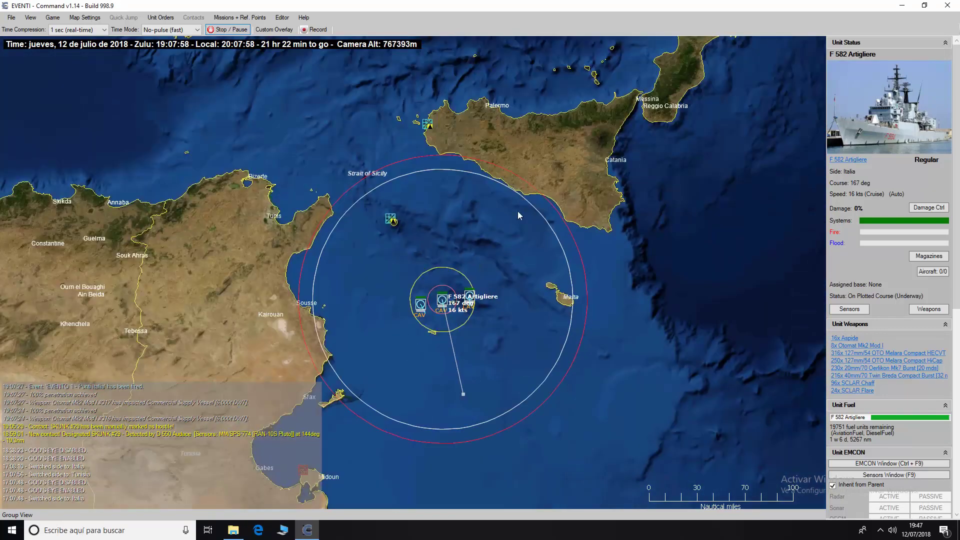
pyautogui.click(282, 17)
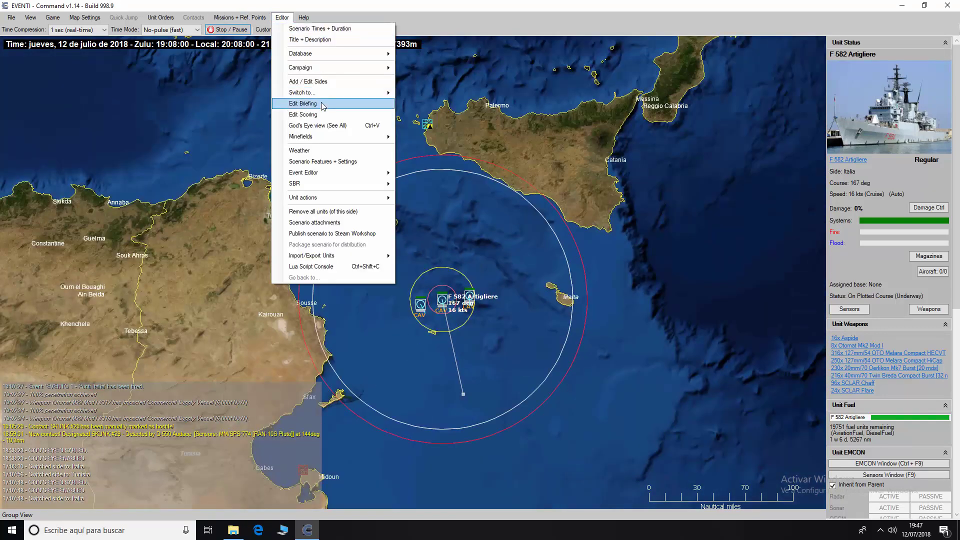
pyautogui.moveTo(322, 172)
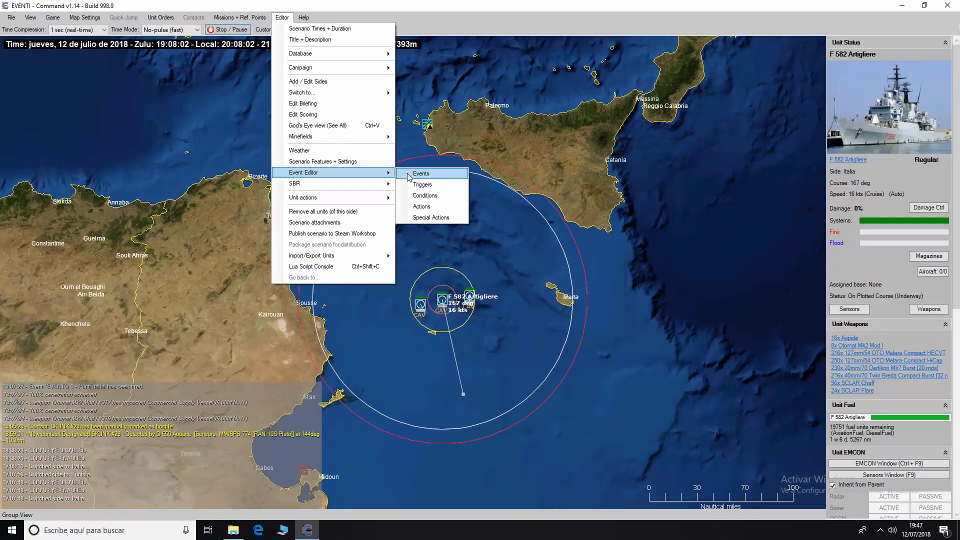
pyautogui.click(407, 173)
pyautogui.moveTo(462, 112); pyautogui.dragTo(673, 91)
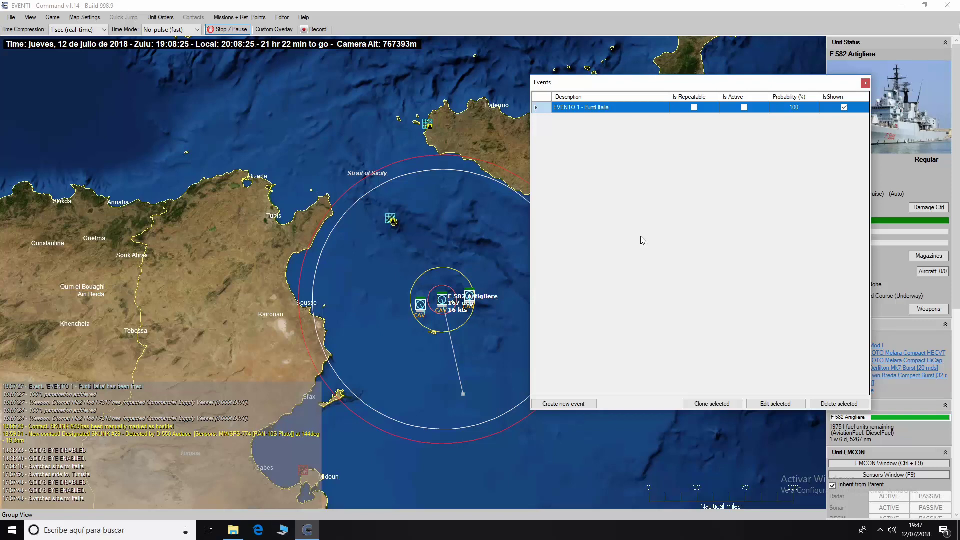
pyautogui.click(577, 406)
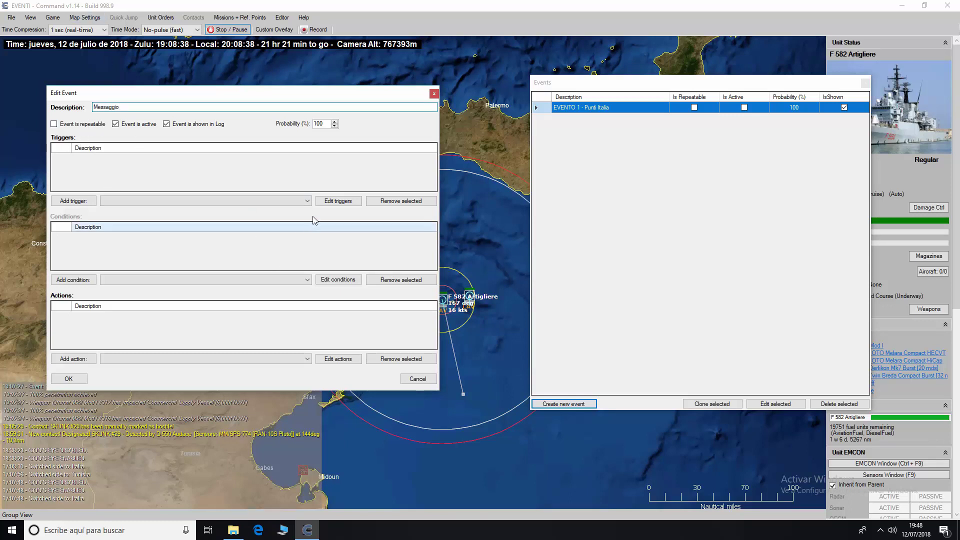
# Create a Unit Enters Area trigger for the Messaggio event with the description "unita entra area".
pyautogui.click(350, 202)
pyautogui.click(438, 323)
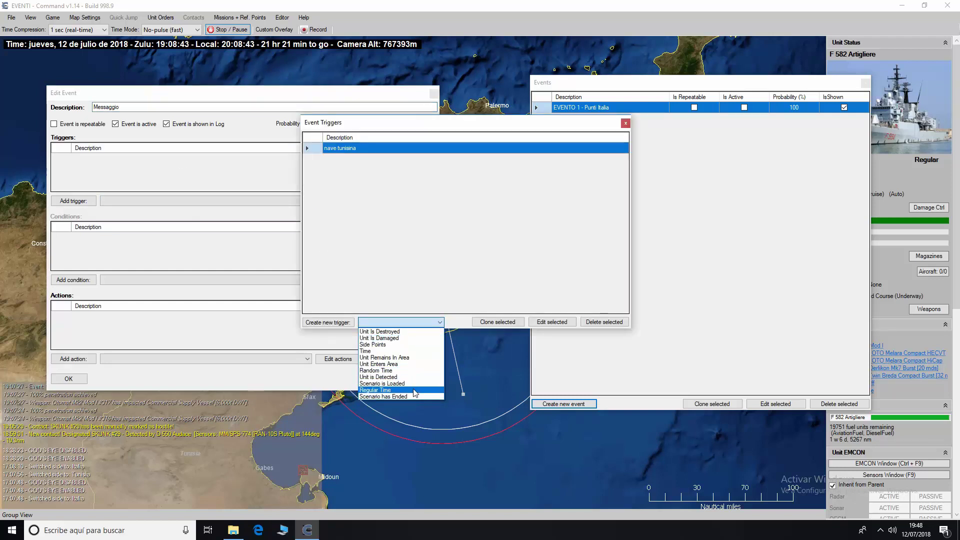
pyautogui.click(402, 364)
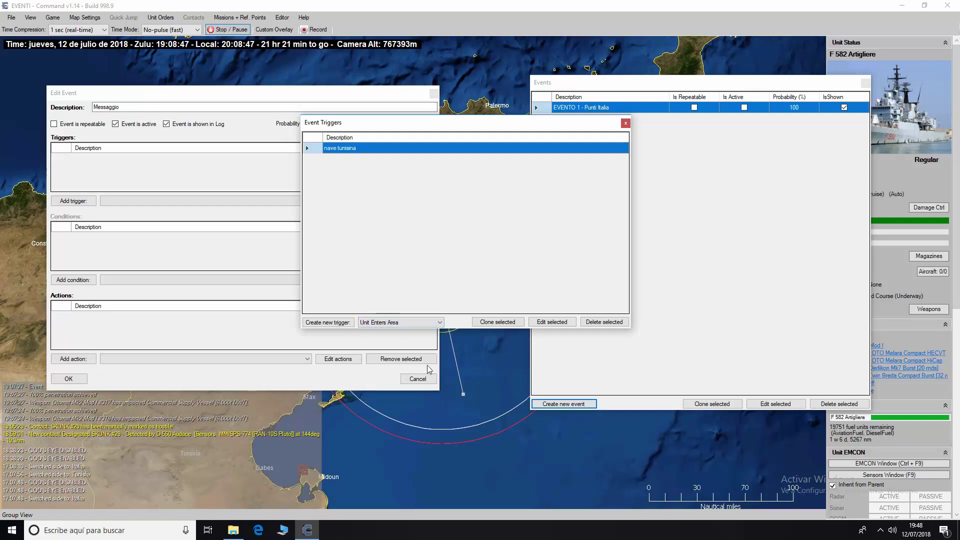
pyautogui.click(328, 322)
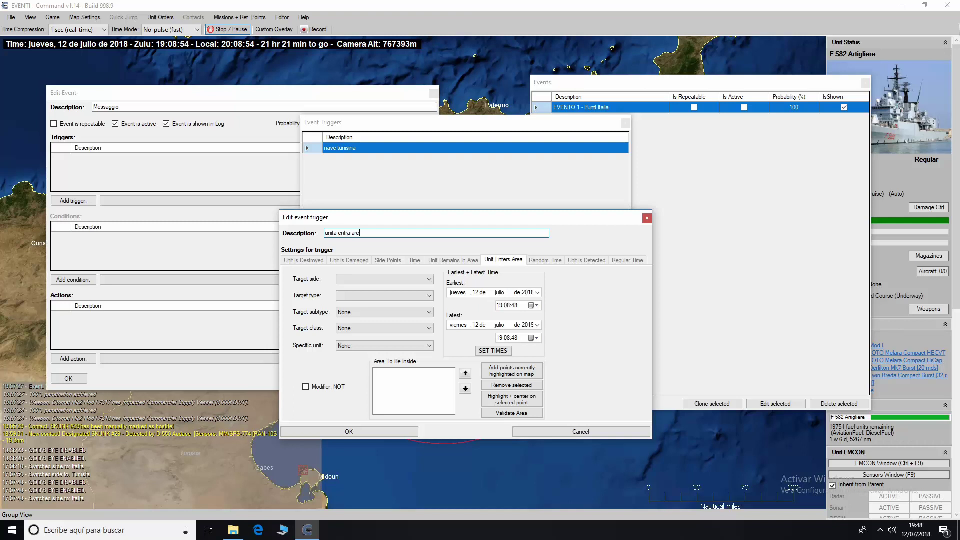
# Set the trigger's target to side Italia, type Surface Ship, subtype FFG and class F 582 Artigliere.
pyautogui.click(431, 279)
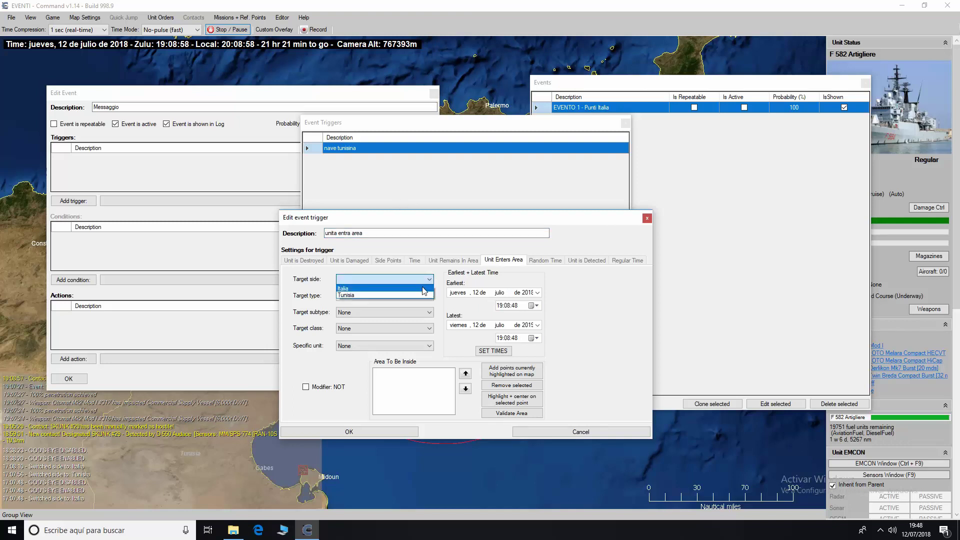
pyautogui.click(422, 288)
pyautogui.click(423, 296)
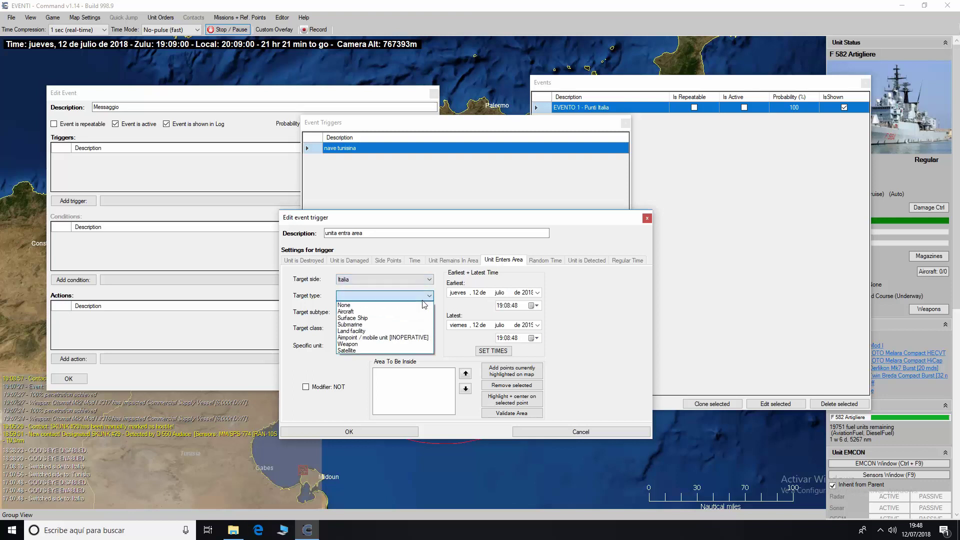
pyautogui.click(422, 318)
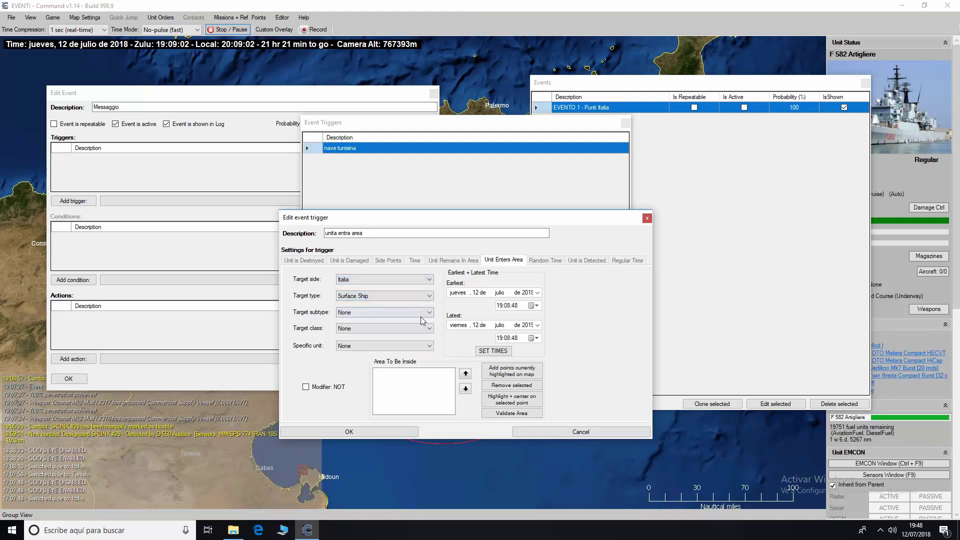
pyautogui.click(425, 313)
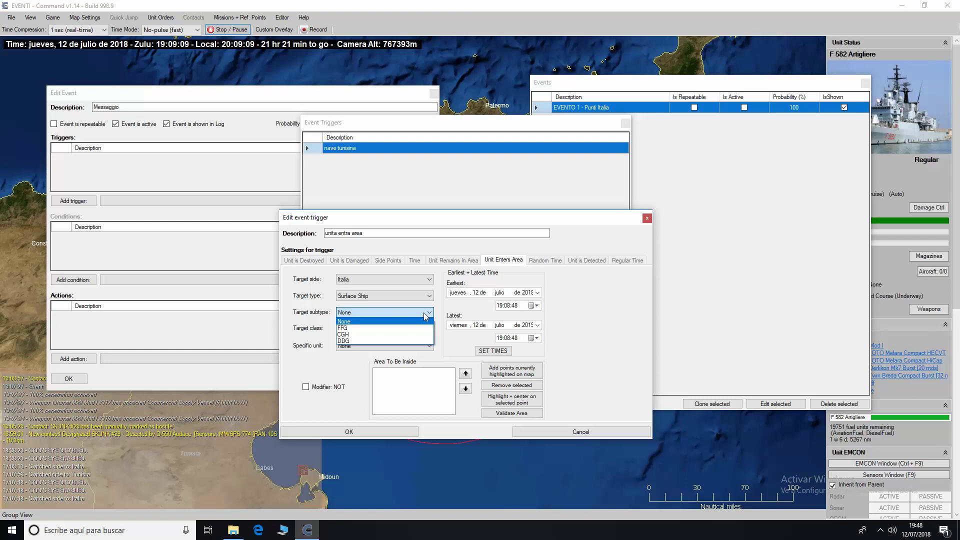
pyautogui.click(415, 327)
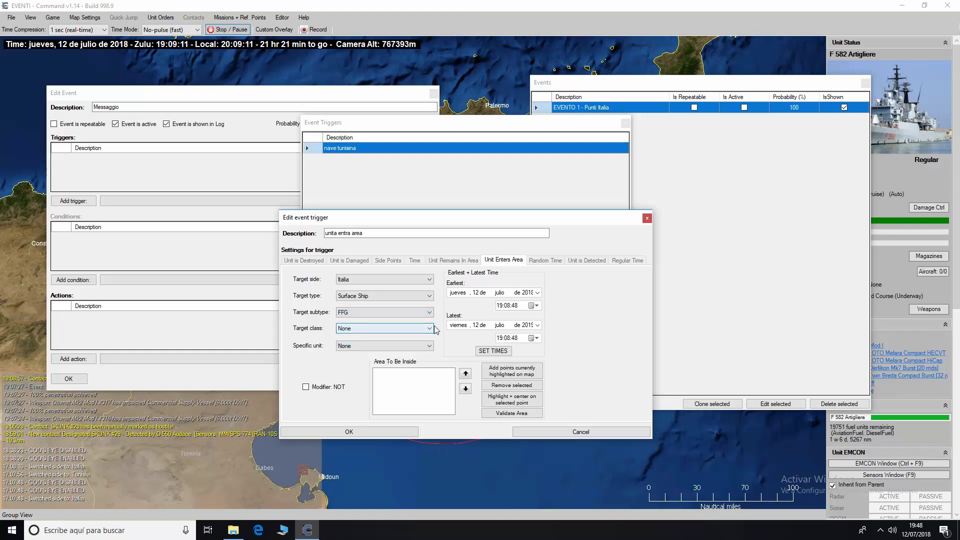
pyautogui.click(428, 330)
pyautogui.click(415, 344)
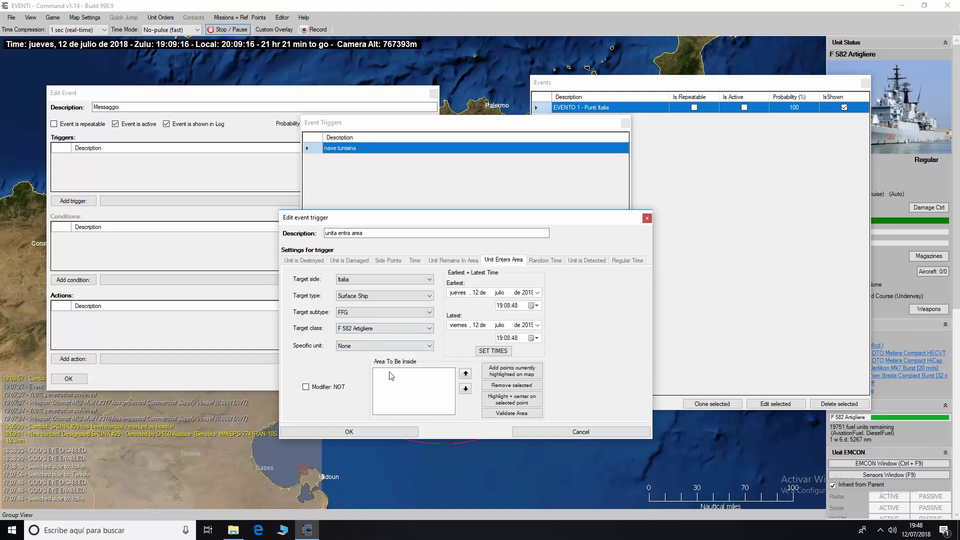
# Uncover the map behind the event windows and define a rectangular reference-point area in the sea just south of Malta.
pyautogui.moveTo(564, 225); pyautogui.dragTo(403, 280)
pyautogui.moveTo(547, 124); pyautogui.dragTo(336, 180)
pyautogui.moveTo(612, 87); pyautogui.dragTo(160, 164)
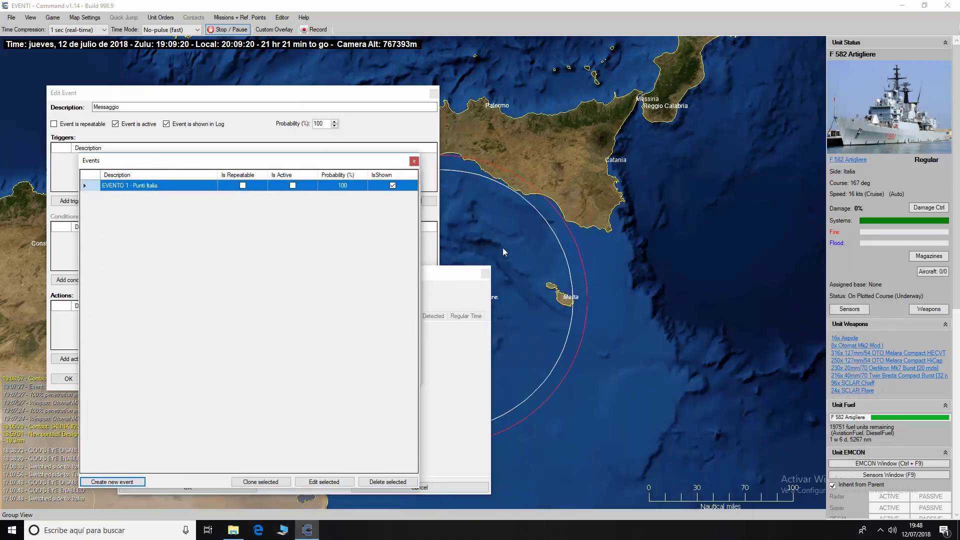
pyautogui.moveTo(500, 370); pyautogui.dragTo(752, 290)
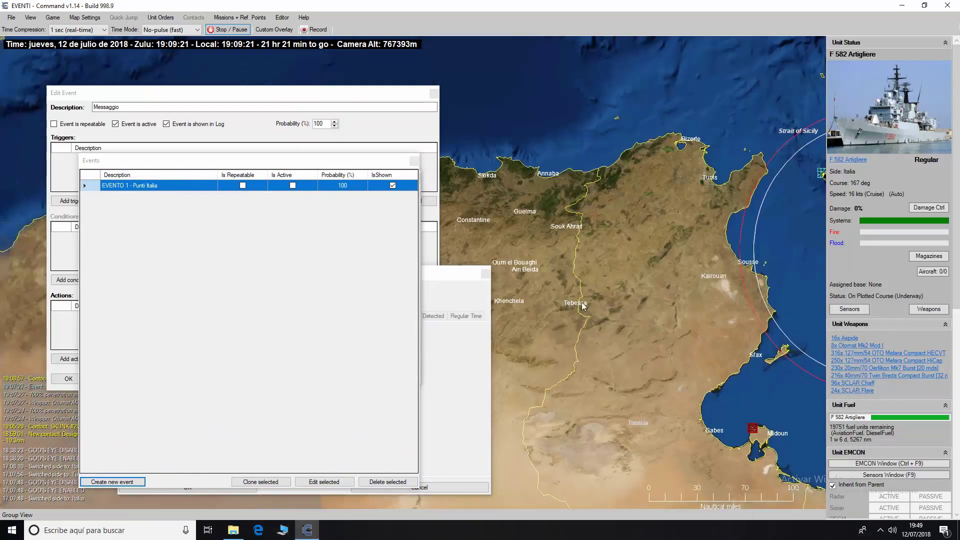
pyautogui.press('Right')
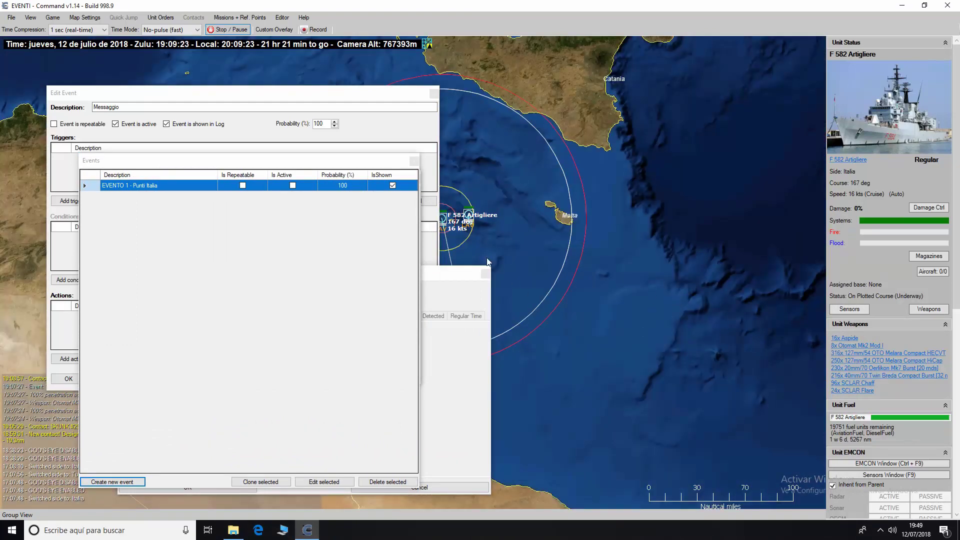
pyautogui.click(240, 17)
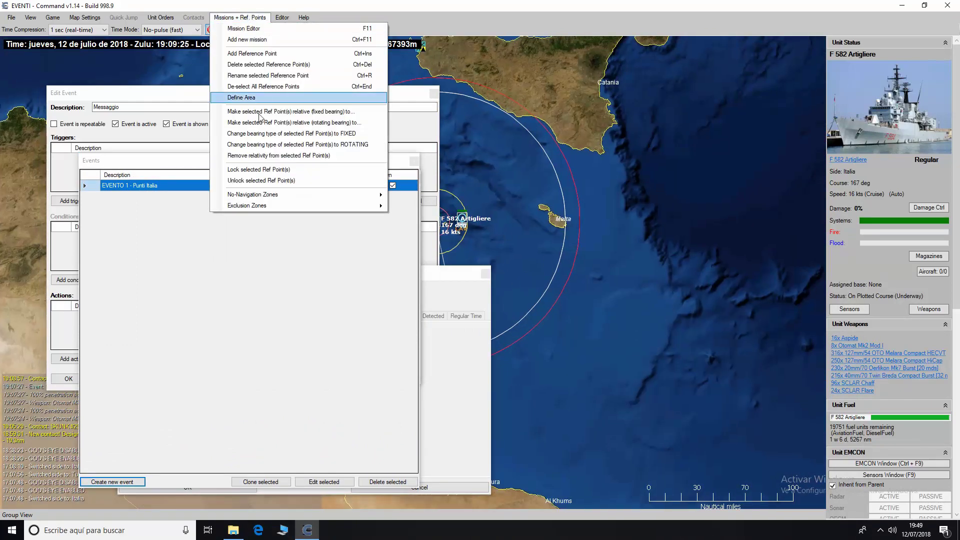
pyautogui.click(241, 97)
pyautogui.moveTo(512, 252); pyautogui.dragTo(579, 303)
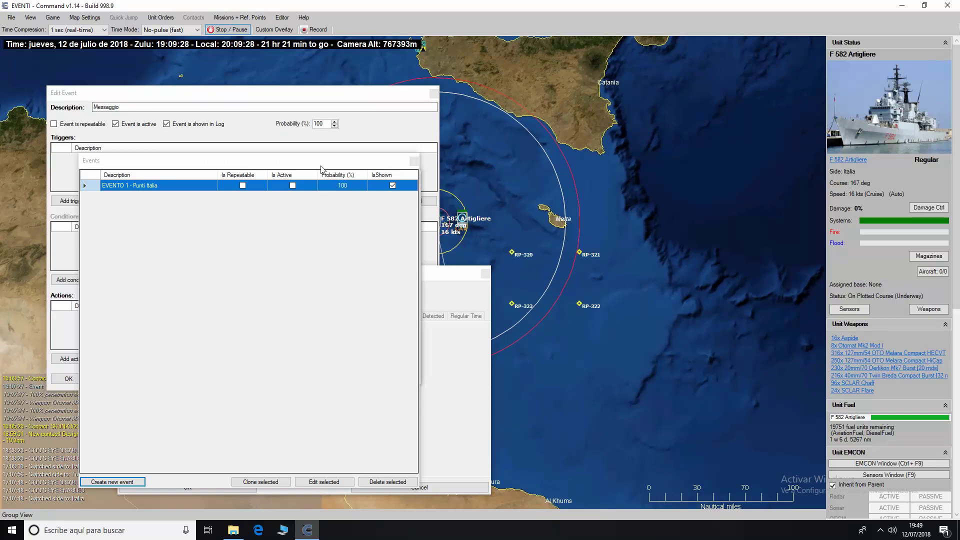
# Assign the highlighted reference points RP-320 to RP-323 as the area of the "unita entra area" trigger and save the trigger.
pyautogui.moveTo(314, 164); pyautogui.dragTo(659, 127)
pyautogui.moveTo(340, 175); pyautogui.dragTo(693, 134)
pyautogui.moveTo(365, 274); pyautogui.dragTo(504, 222)
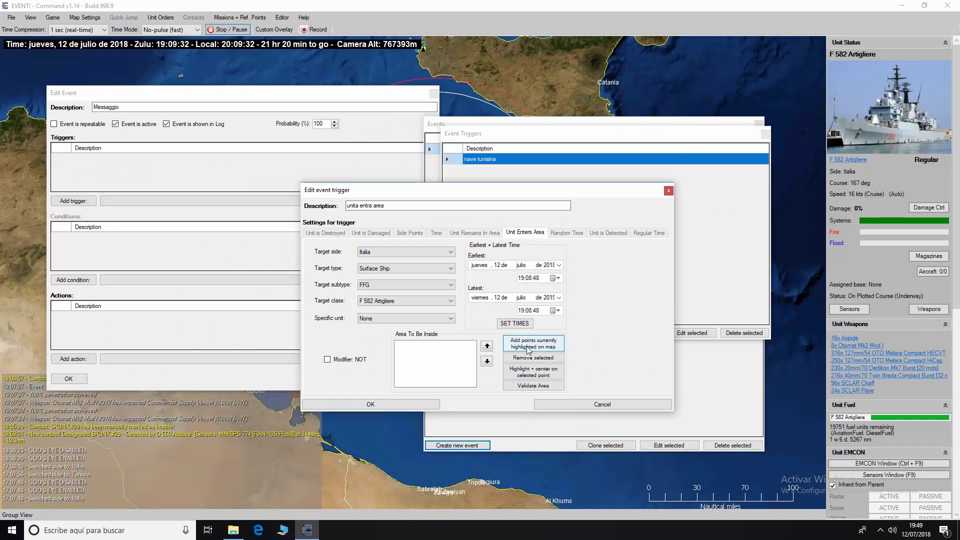
pyautogui.click(525, 344)
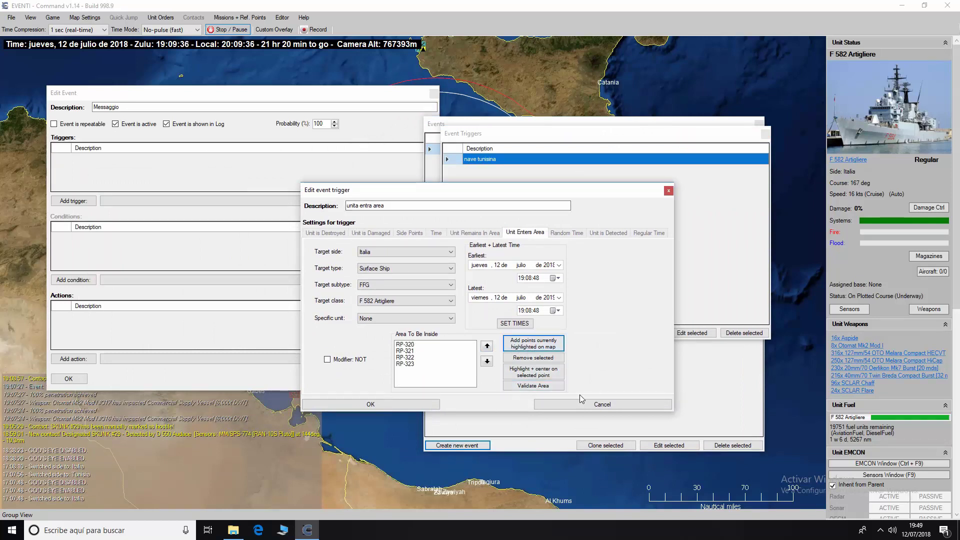
pyautogui.click(395, 406)
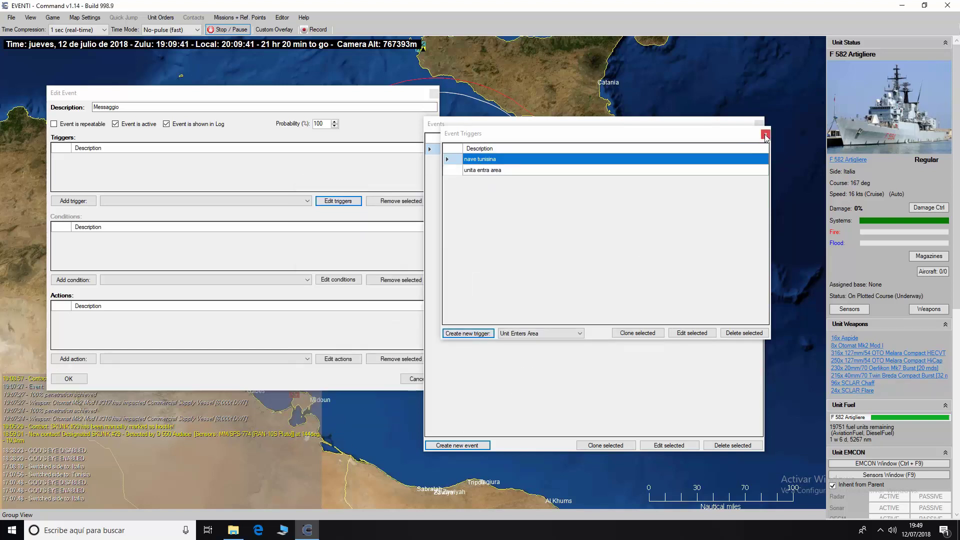
# Return to the Messaggio event and add the "unita entra area" trigger to it.
pyautogui.moveTo(733, 136); pyautogui.dragTo(679, 172)
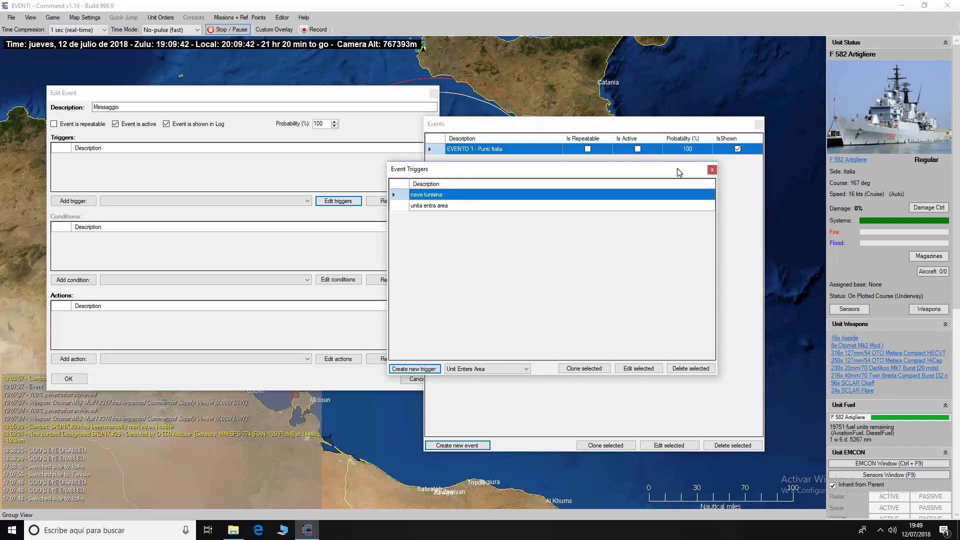
pyautogui.click(713, 169)
pyautogui.click(208, 201)
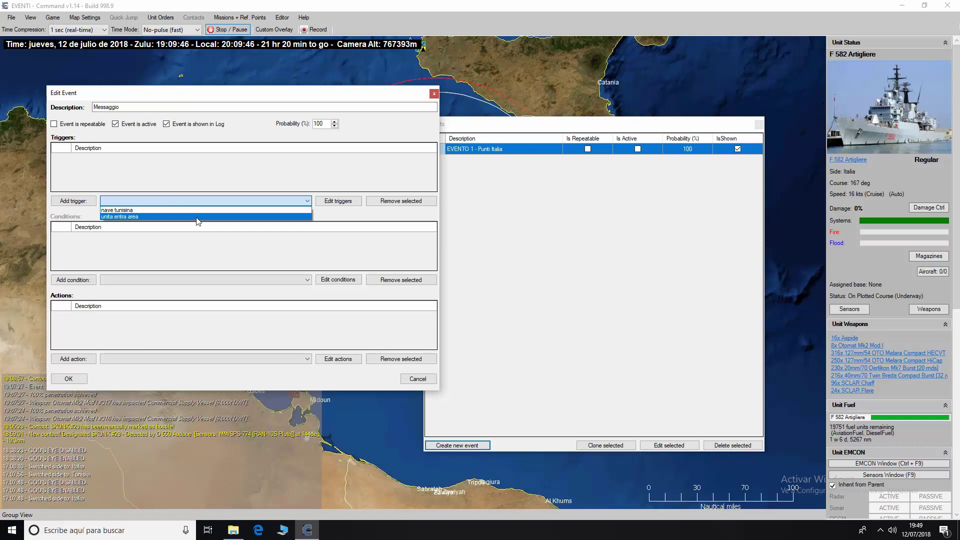
pyautogui.click(197, 218)
pyautogui.click(75, 201)
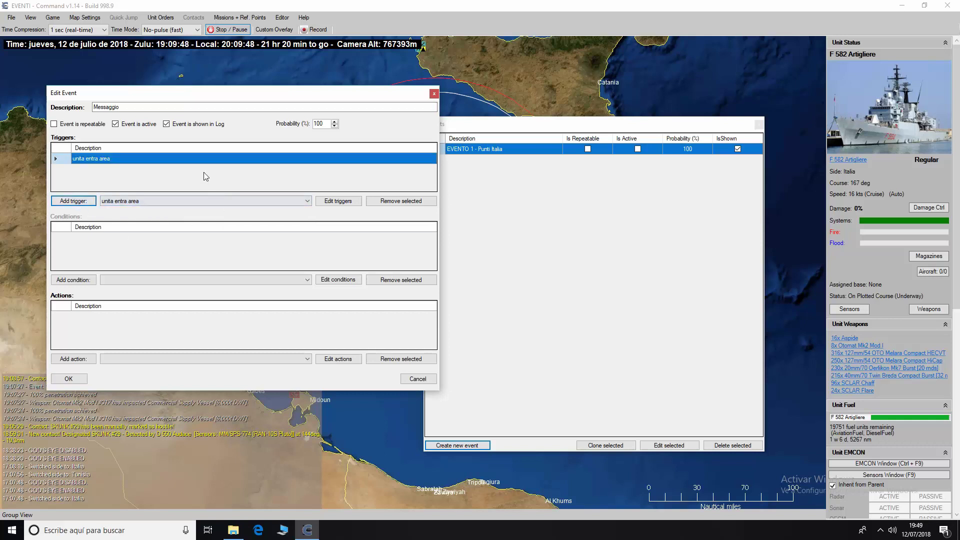
# Create a Message action for the Messaggio event with the description "Nave Arrivata" and side Italia.
pyautogui.moveTo(502, 130); pyautogui.dragTo(549, 113)
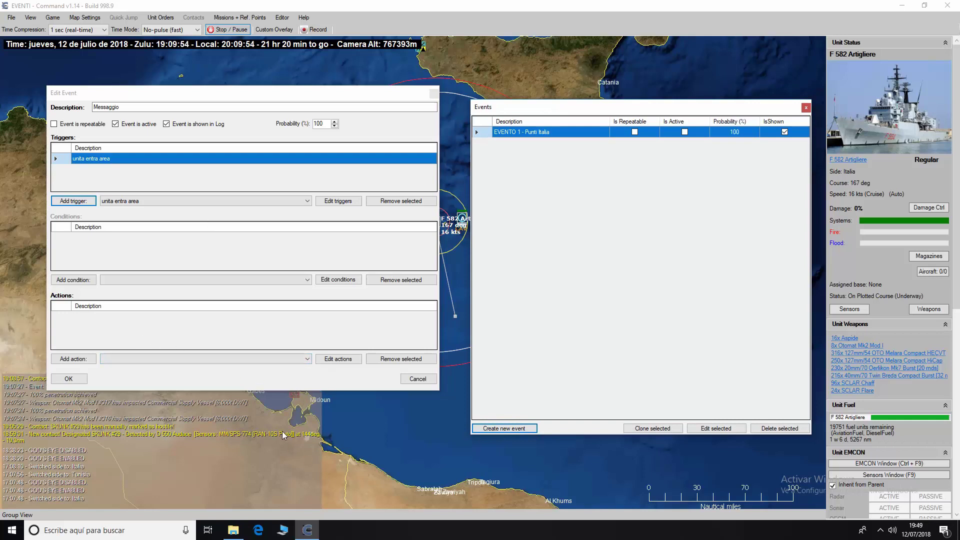
pyautogui.click(325, 362)
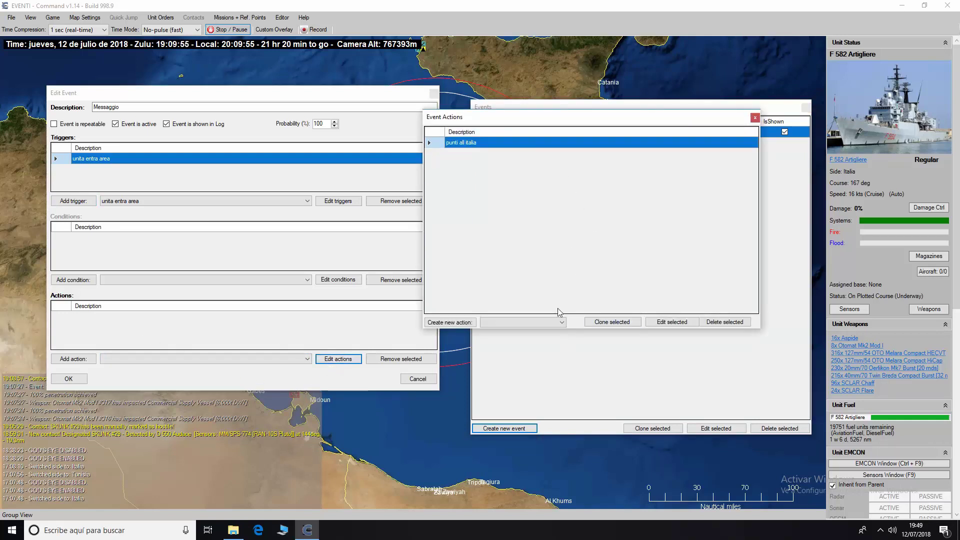
pyautogui.click(563, 322)
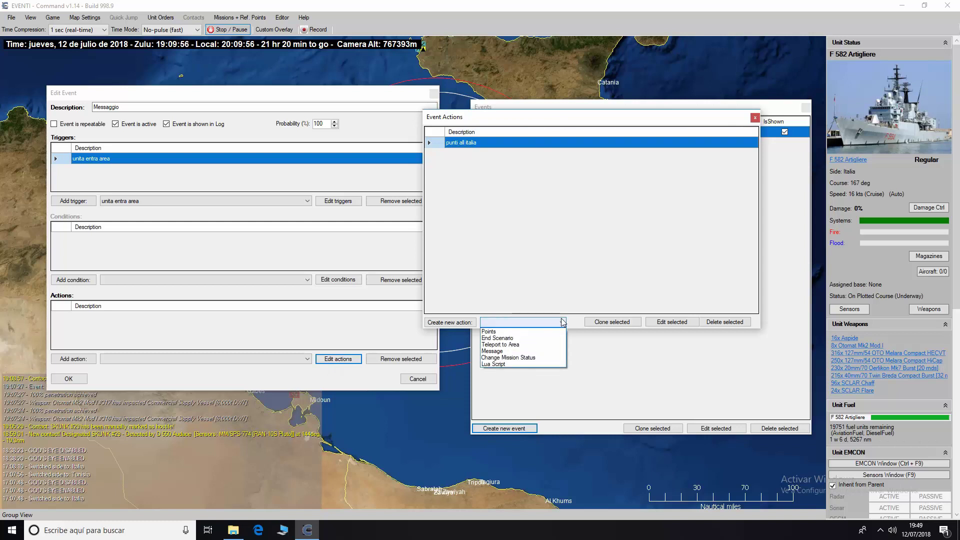
pyautogui.click(547, 351)
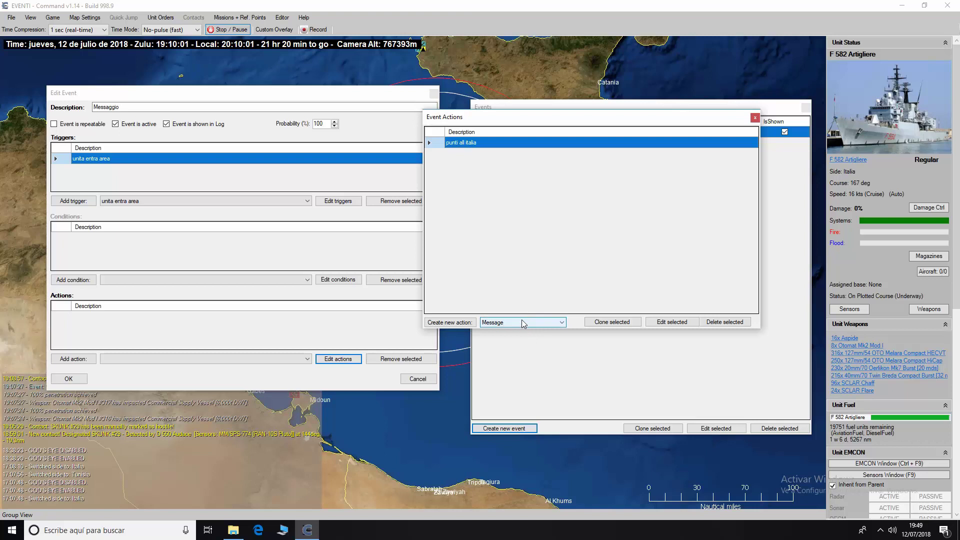
pyautogui.click(450, 323)
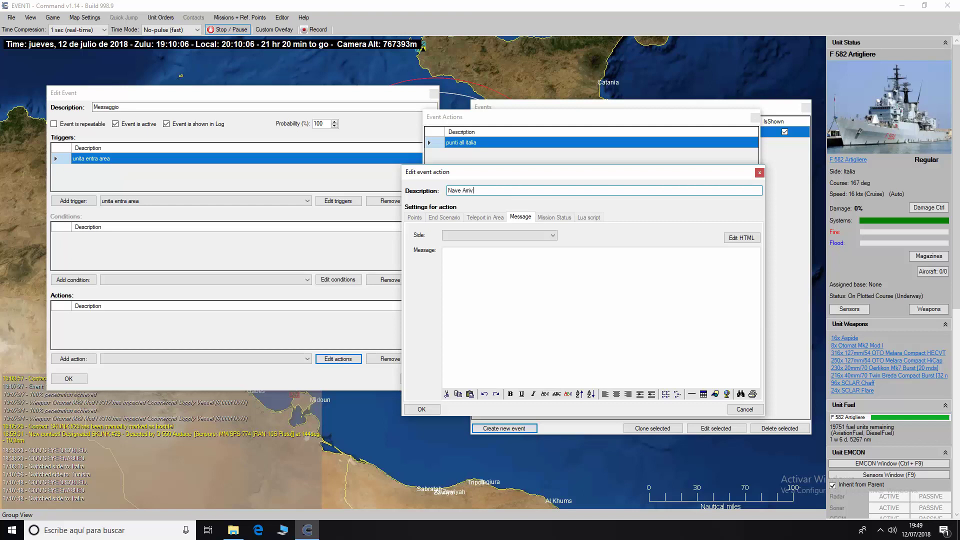
pyautogui.click(487, 236)
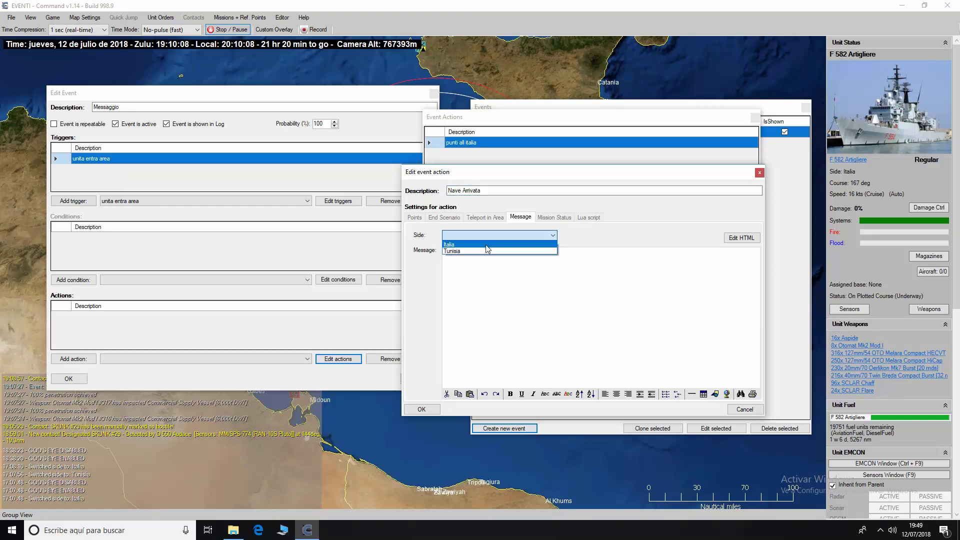
pyautogui.click(487, 245)
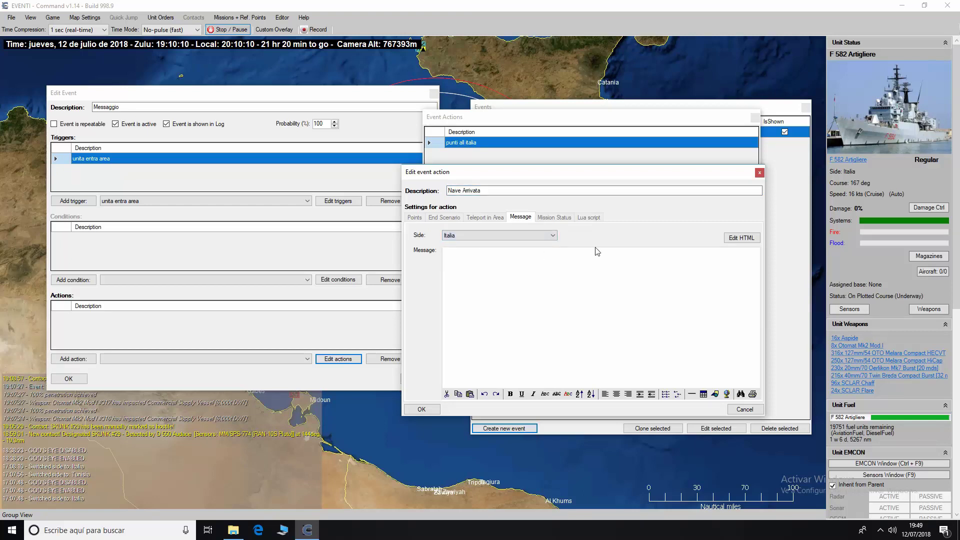
# Enter the message text "La nave ha raggiunto il punto prestabilito" and save the action.
pyautogui.write('v')
pyautogui.write('ave ha raggiunto il punto prestabil')
pyautogui.write('ito')
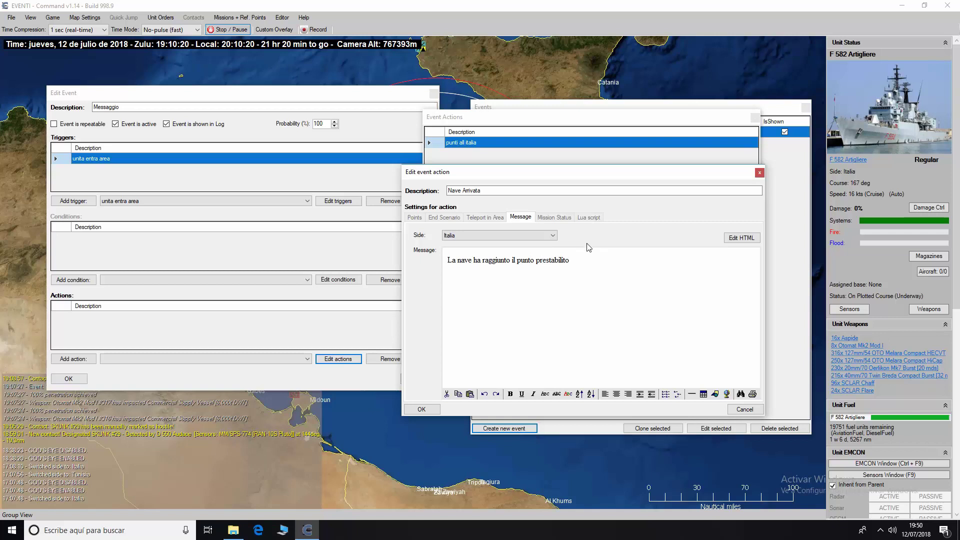
pyautogui.click(422, 409)
pyautogui.click(753, 118)
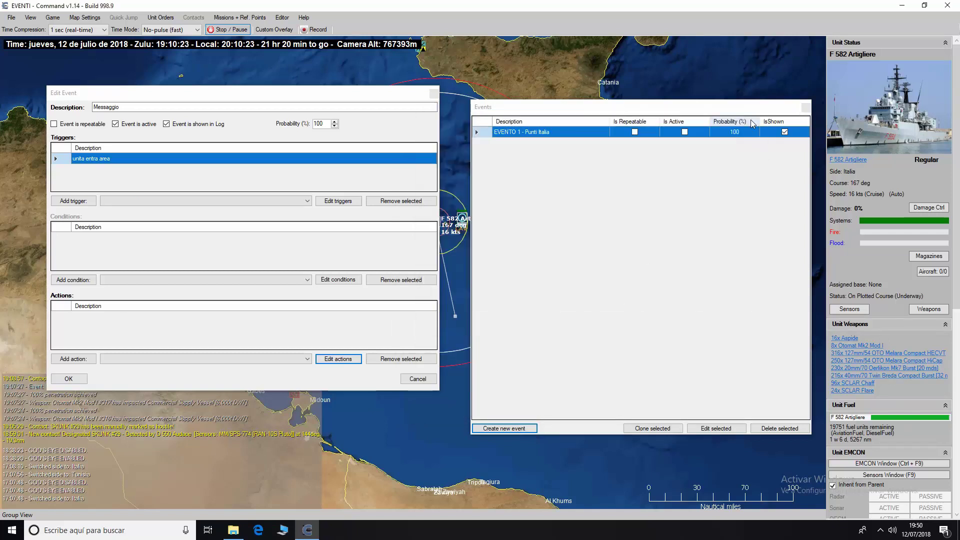
# Add the Nave Arrivata action to the Messaggio event and save the event.
pyautogui.click(307, 359)
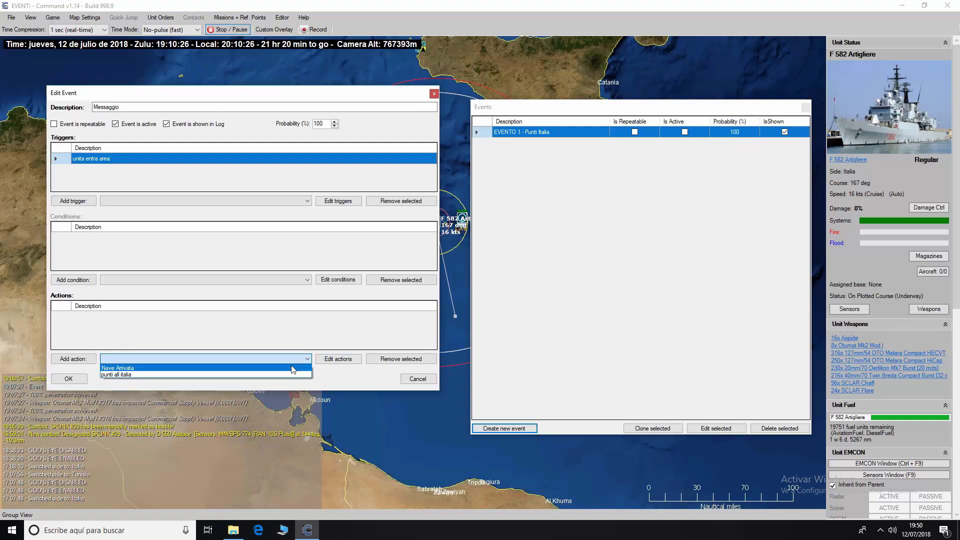
pyautogui.click(292, 367)
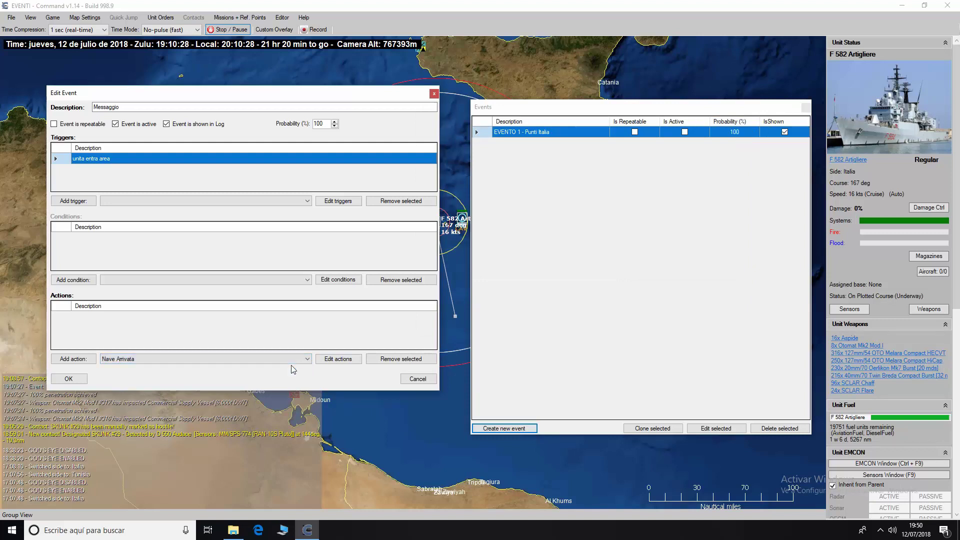
pyautogui.click(73, 358)
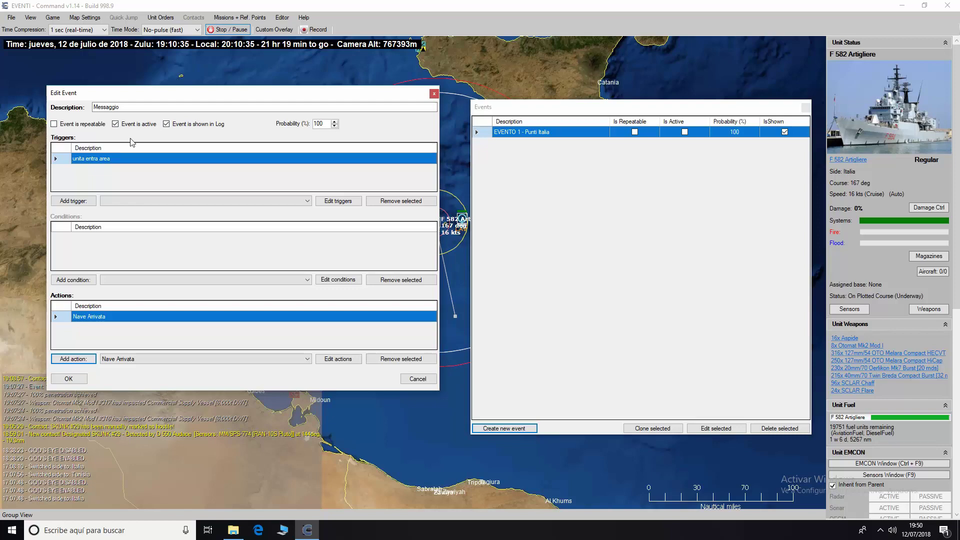
pyautogui.click(73, 379)
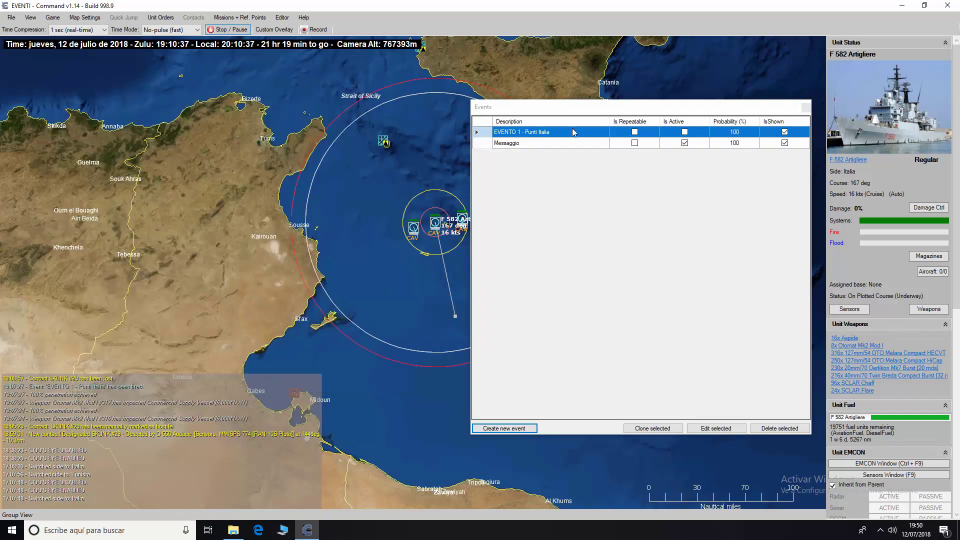
# Rename the Messaggio event as "EVENTO 2 - Messaggio" and close the events list.
pyautogui.moveTo(599, 111); pyautogui.dragTo(513, 132)
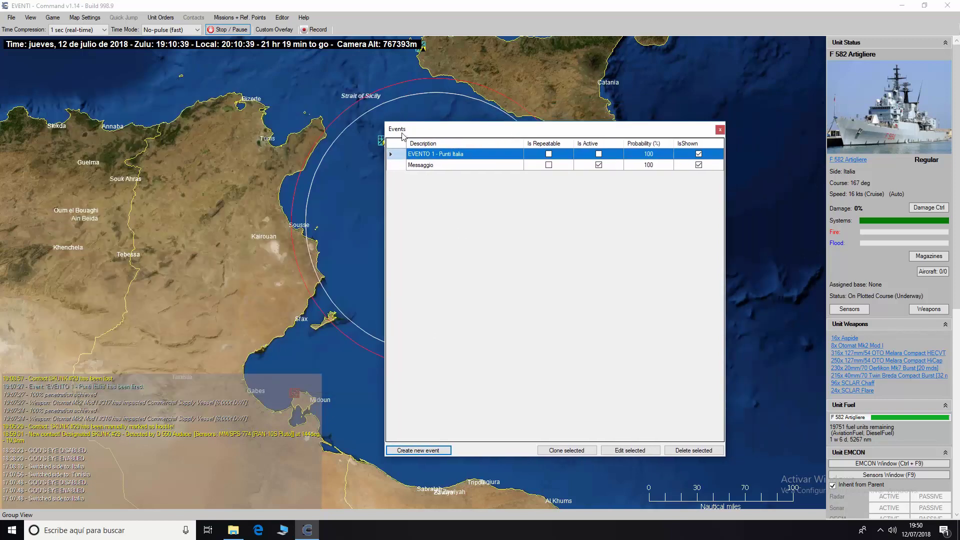
pyautogui.click(439, 167)
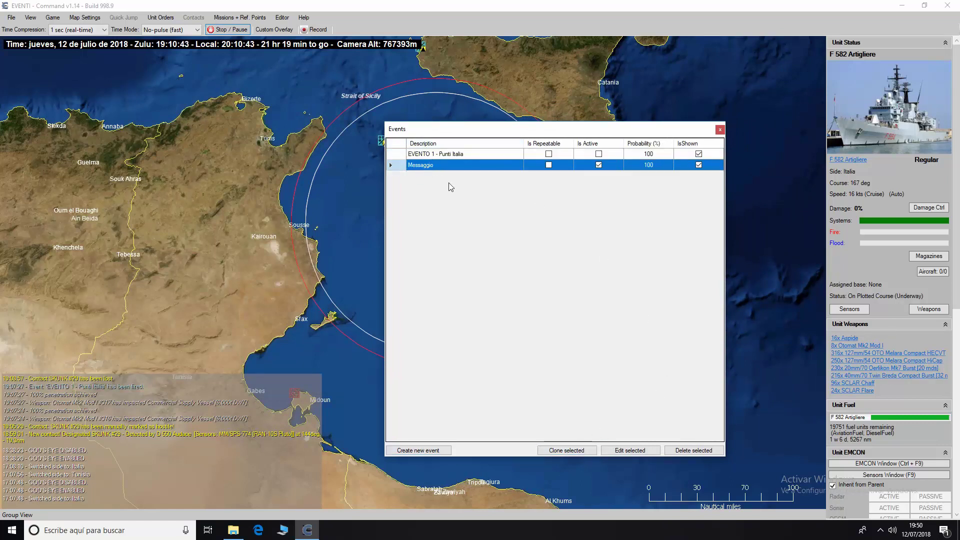
pyautogui.click(629, 450)
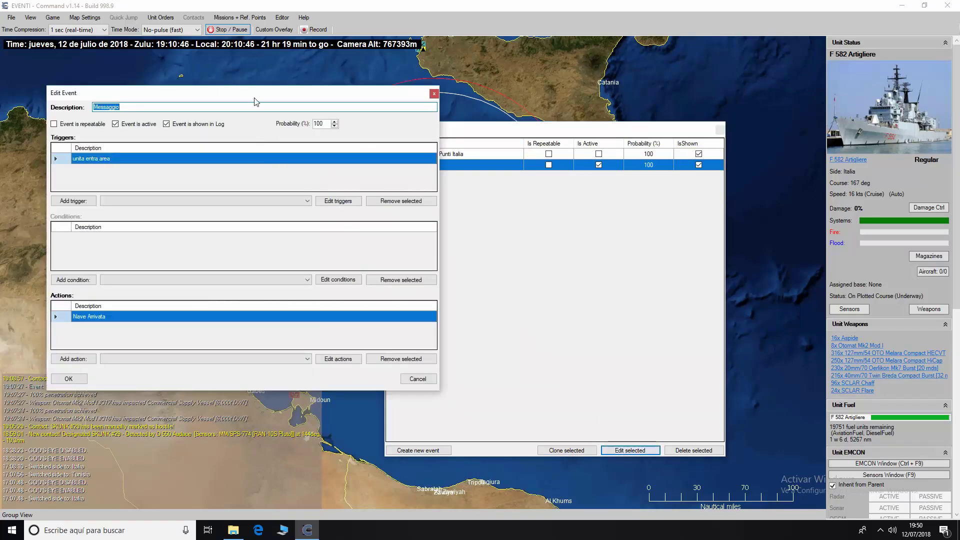
pyautogui.moveTo(257, 94); pyautogui.dragTo(557, 208)
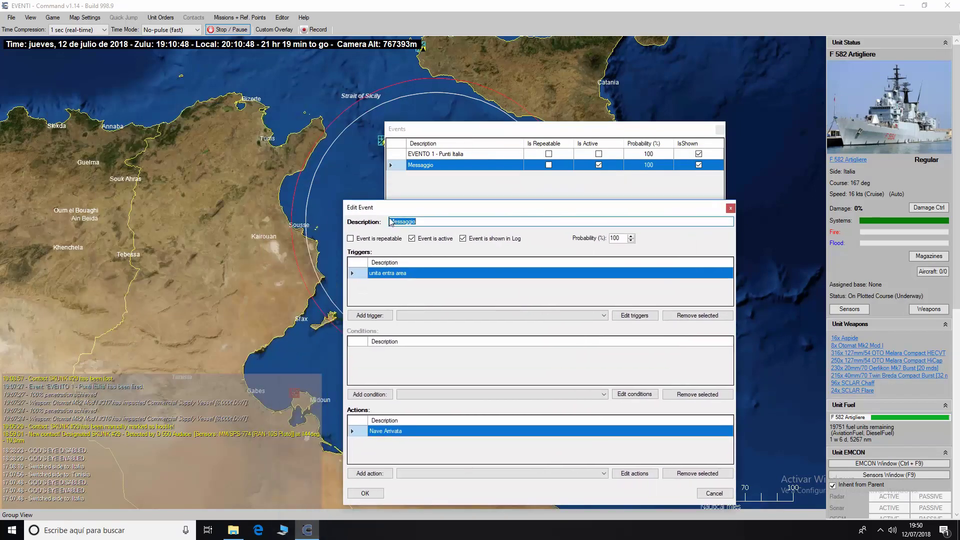
pyautogui.click(391, 221)
pyautogui.write('EVENTO 2 -')
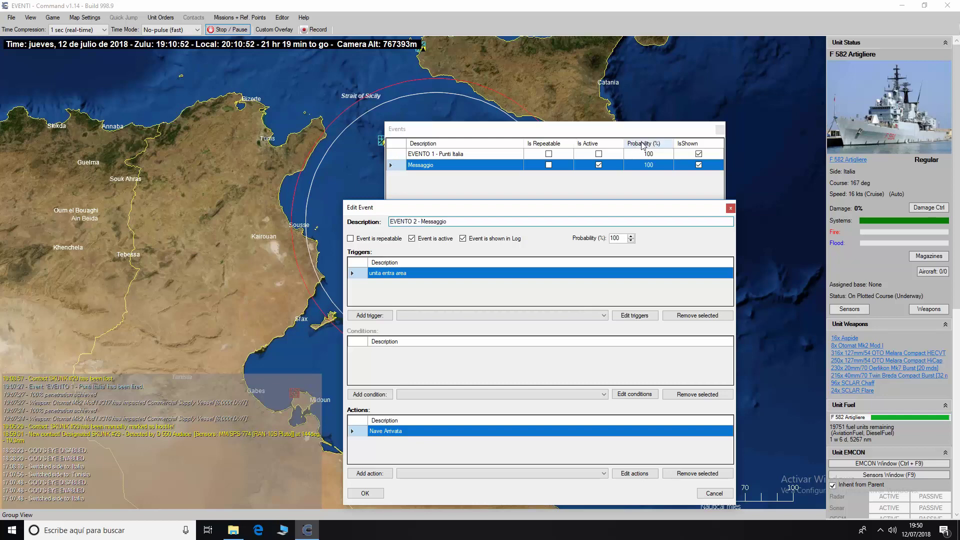
pyautogui.moveTo(555, 210); pyautogui.dragTo(588, 102)
pyautogui.click(391, 387)
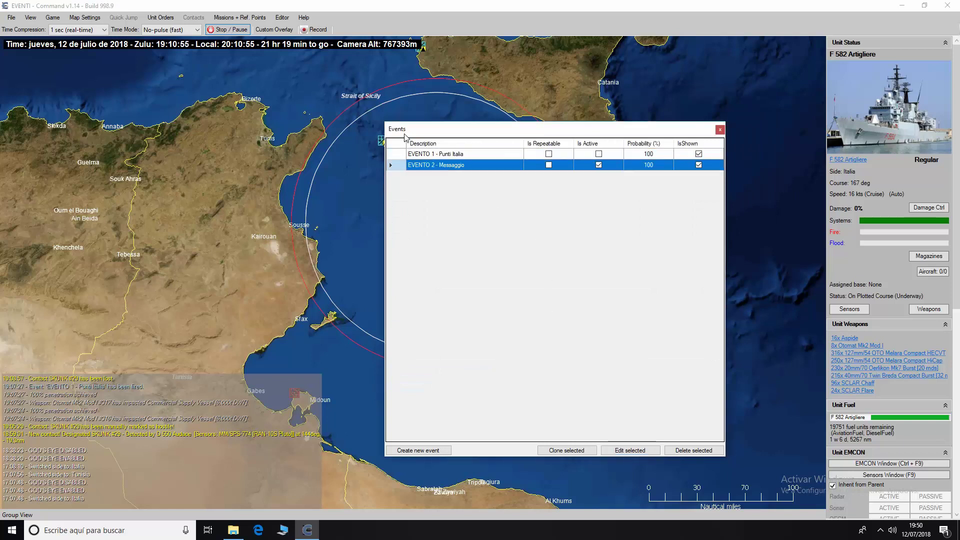
pyautogui.click(411, 154)
pyautogui.click(446, 166)
pyautogui.click(720, 130)
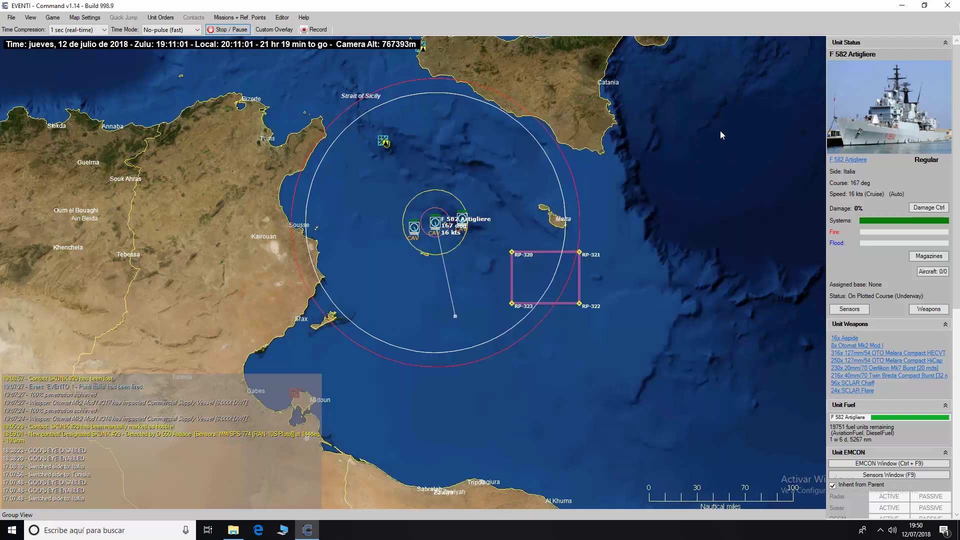
# Select F 582 Artigliere and move its course waypoint inside the reference-point area south of Malta.
pyautogui.click(459, 219)
pyautogui.click(432, 228)
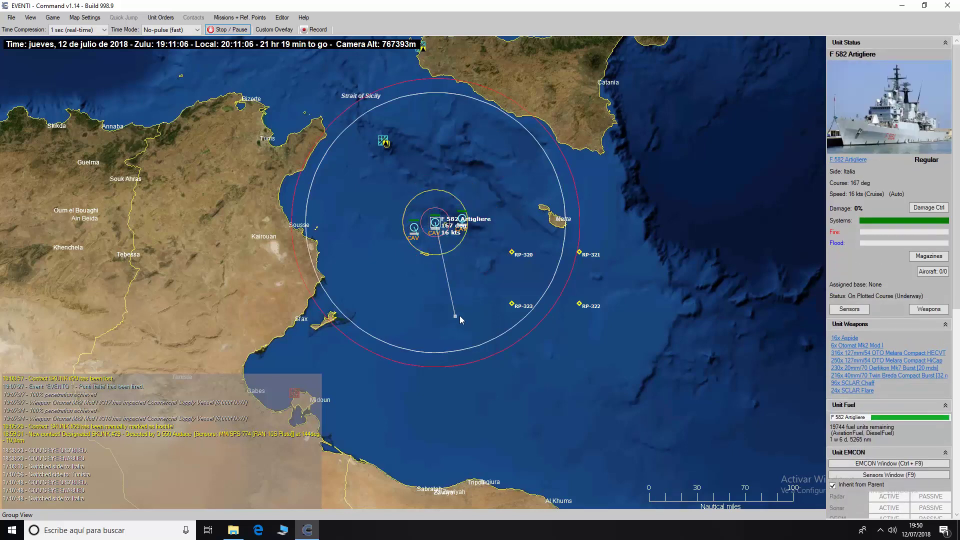
pyautogui.moveTo(457, 321); pyautogui.dragTo(560, 279)
# Set the time compression to 30 mins (1800x) to speed up the ship's run towards the area.
pyautogui.click(77, 30)
pyautogui.press('Down')
pyautogui.press('Down')
pyautogui.press('Down')
pyautogui.press('Down')
pyautogui.press('Down')
pyautogui.press('Down')
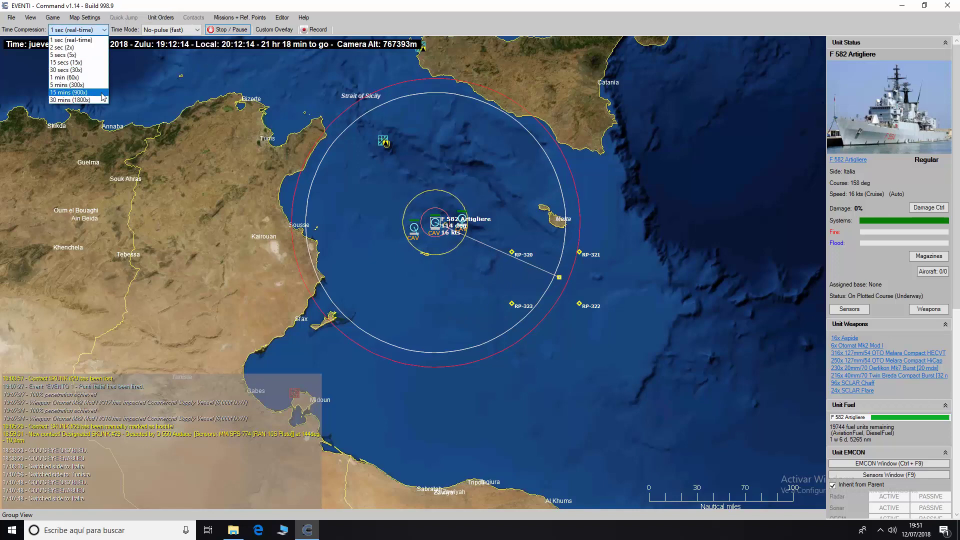
pyautogui.press('Return')
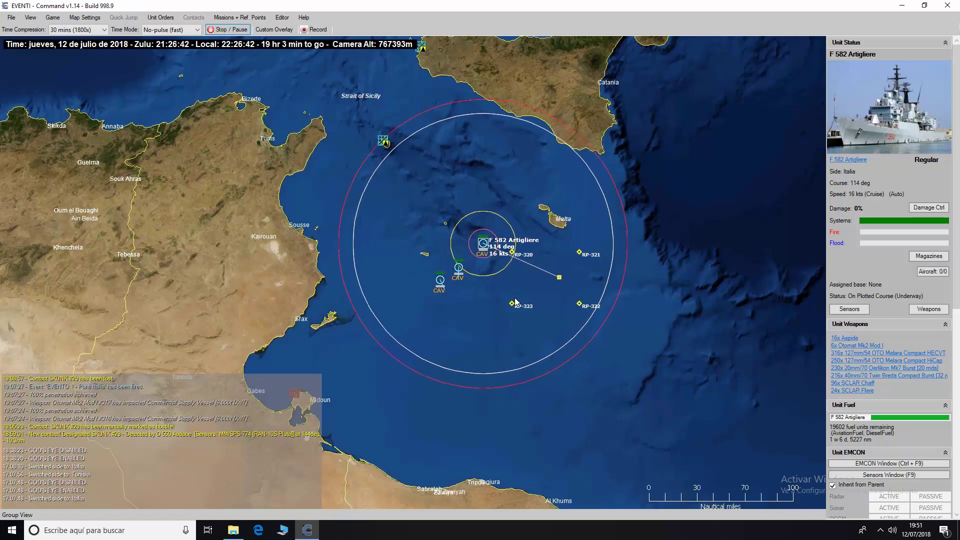
# Follow F 582 Artigliere into the reference-point area, then read and dismiss the event's special message.
pyautogui.scroll(3, 529, 254)
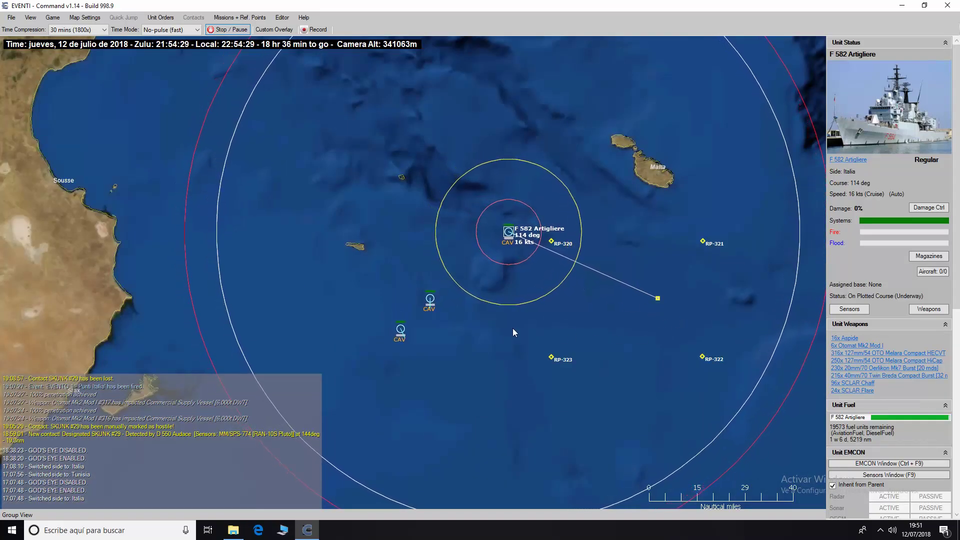
pyautogui.moveTo(721, 327); pyautogui.dragTo(492, 264)
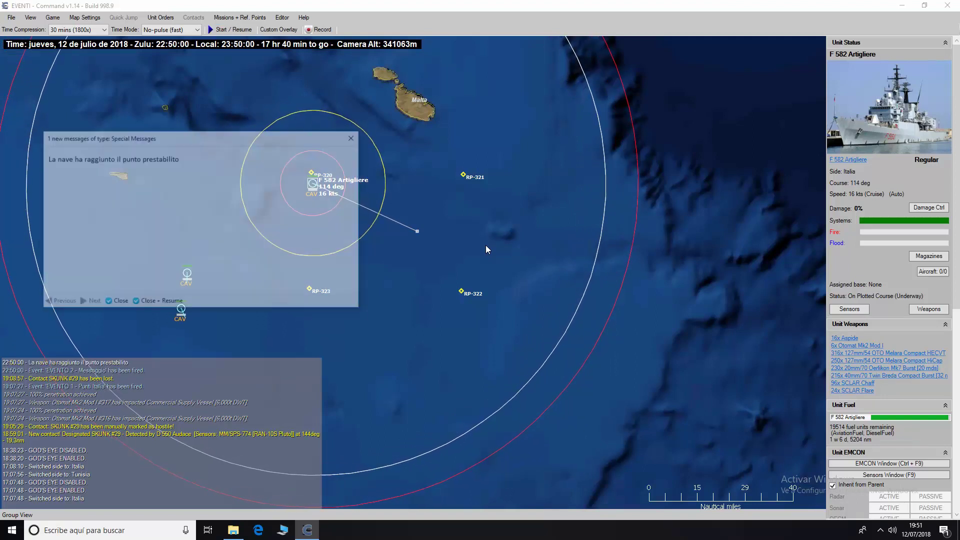
pyautogui.moveTo(200, 139); pyautogui.dragTo(665, 174)
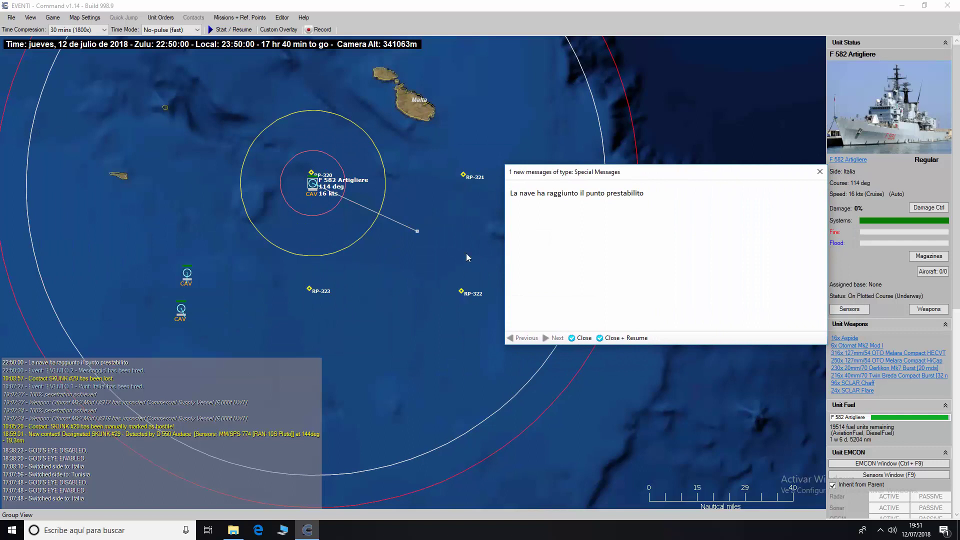
pyautogui.moveTo(600, 175); pyautogui.dragTo(524, 155)
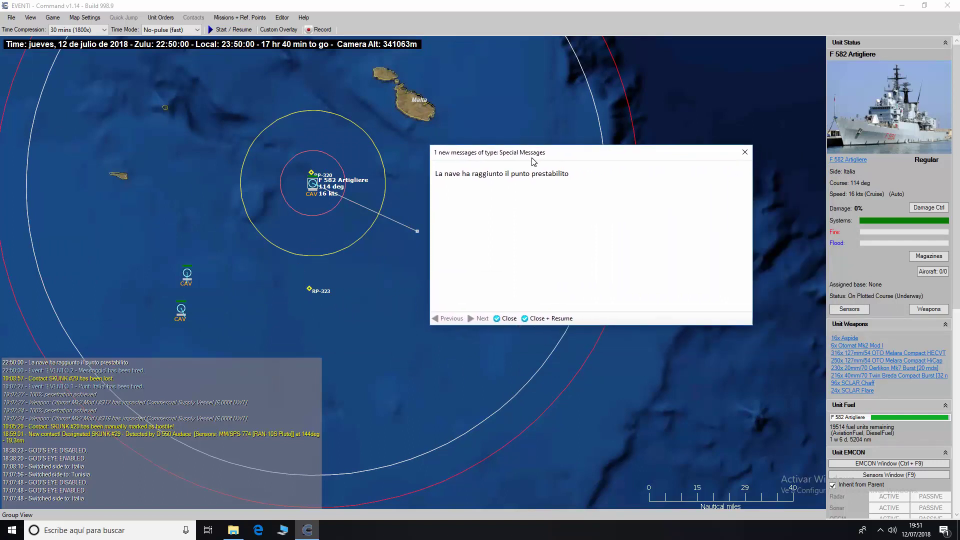
pyautogui.click(508, 319)
pyautogui.scroll(-2, 411, 243)
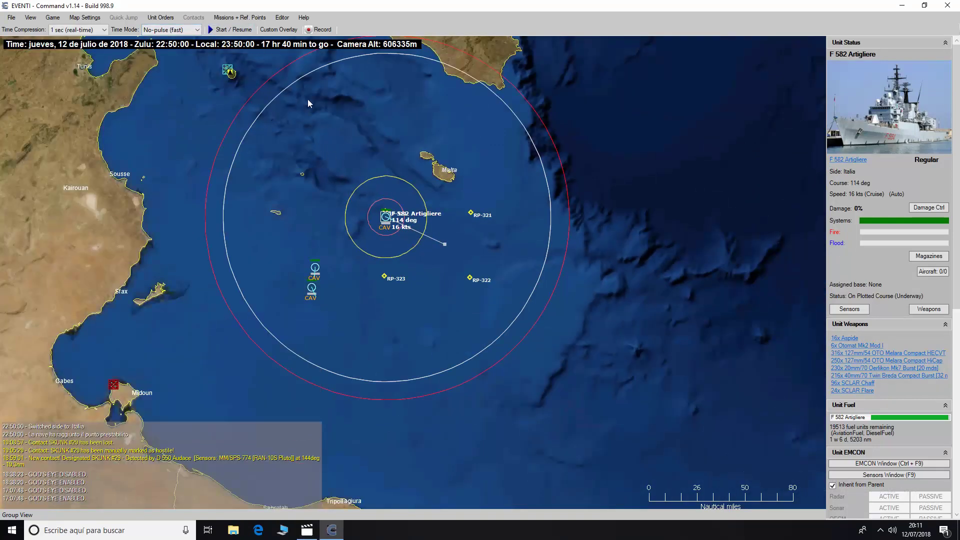
# Create a new scenario event described as "EVENTO 3 - Punti e messaggio".
pyautogui.click(282, 19)
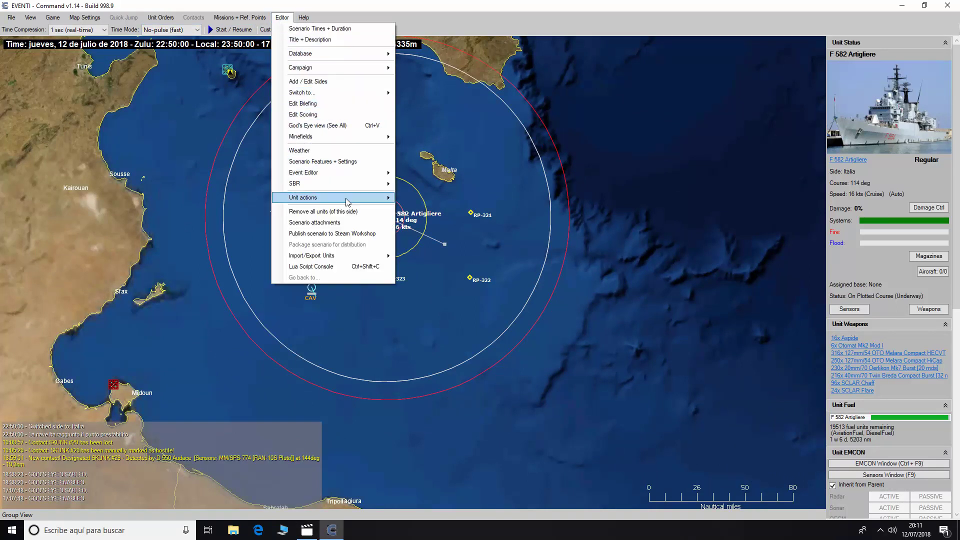
pyautogui.moveTo(360, 173)
pyautogui.click(403, 176)
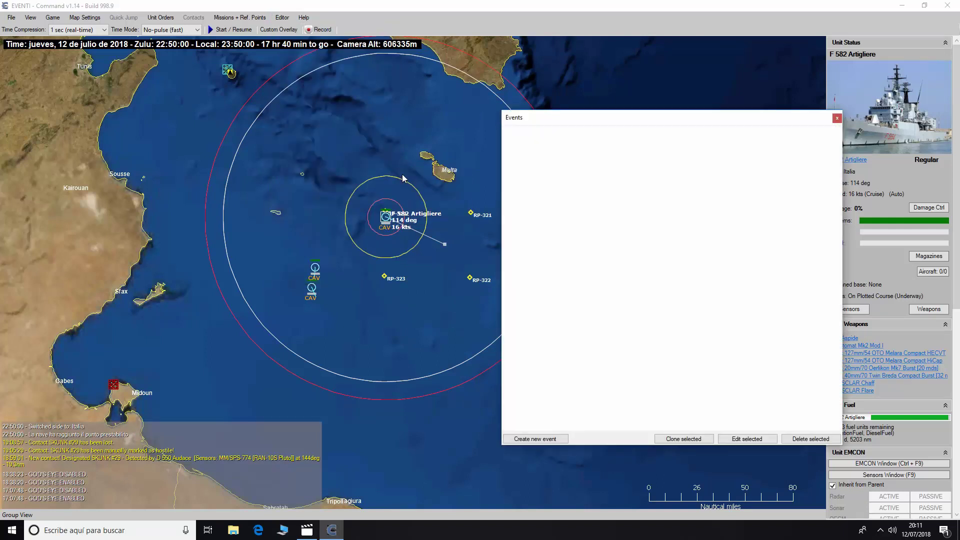
pyautogui.click(556, 155)
pyautogui.click(569, 143)
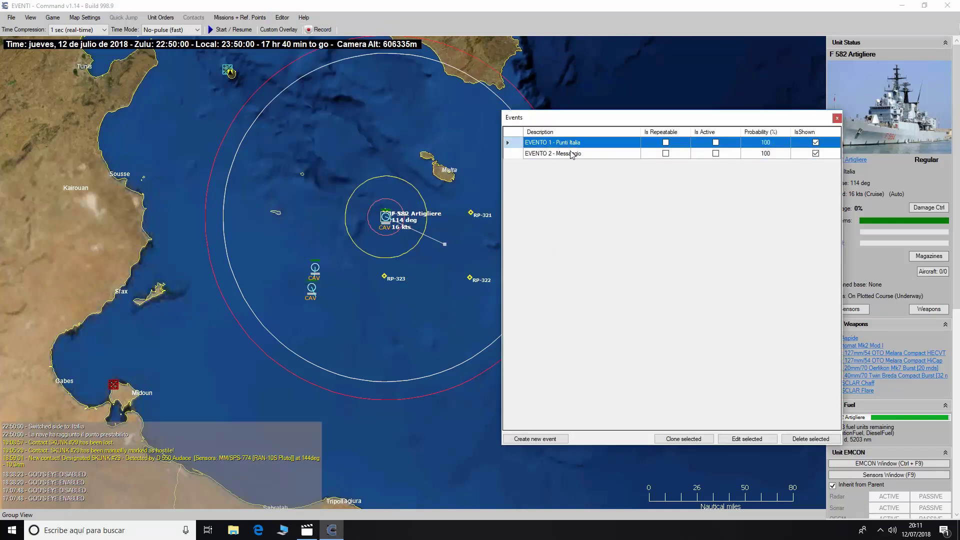
pyautogui.click(572, 154)
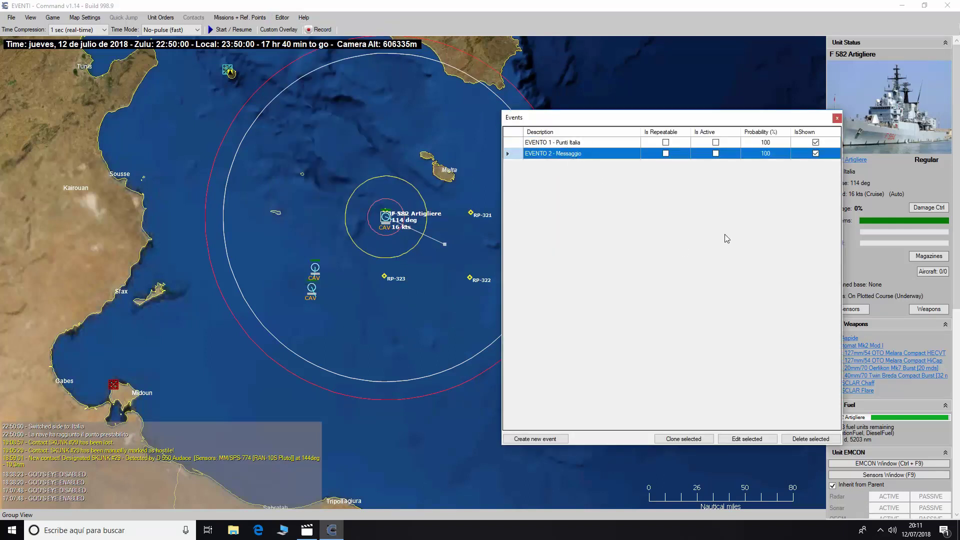
pyautogui.click(544, 439)
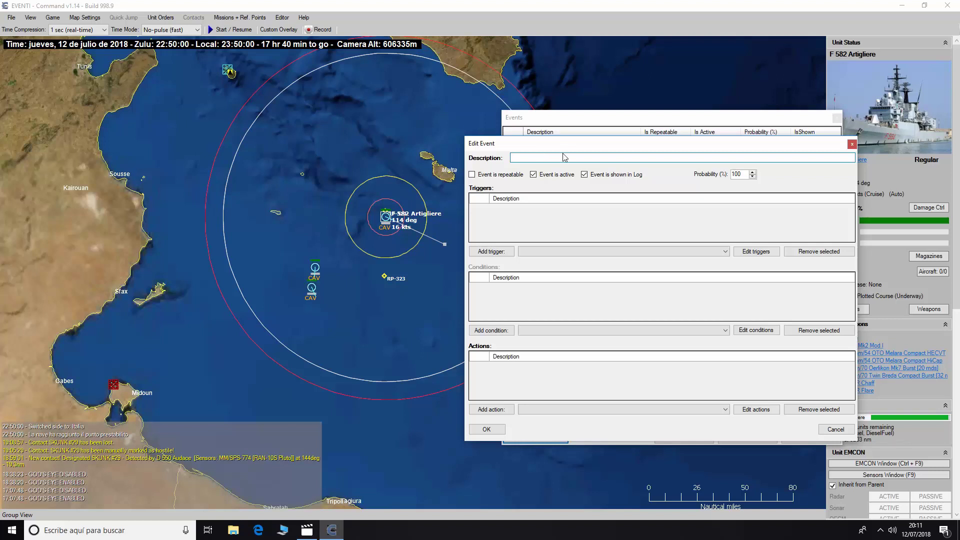
pyautogui.write('EVENTO 3 - Punti e messaggio')
# Start a new Unit Remains In Area trigger for the event and describe it as "artigliere in area".
pyautogui.click(750, 255)
pyautogui.click(619, 341)
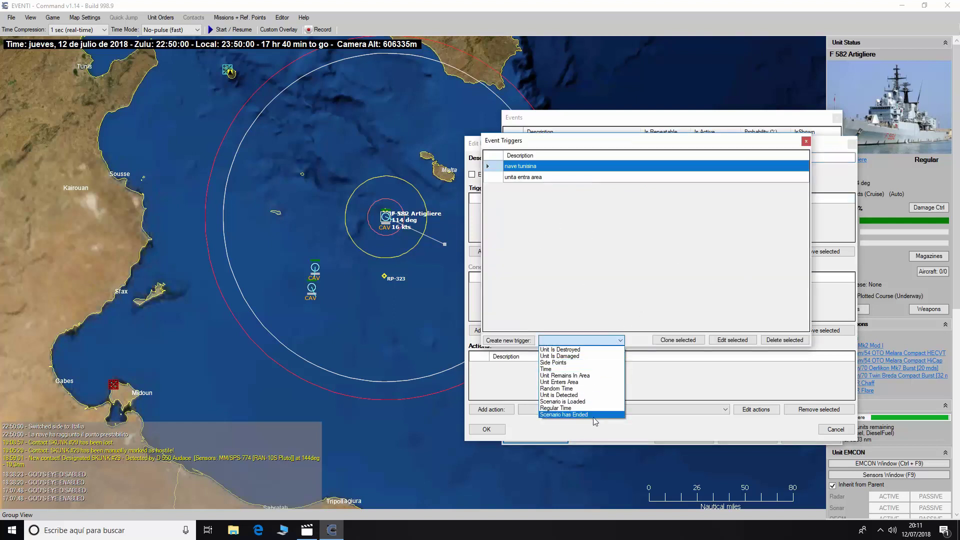
pyautogui.click(589, 379)
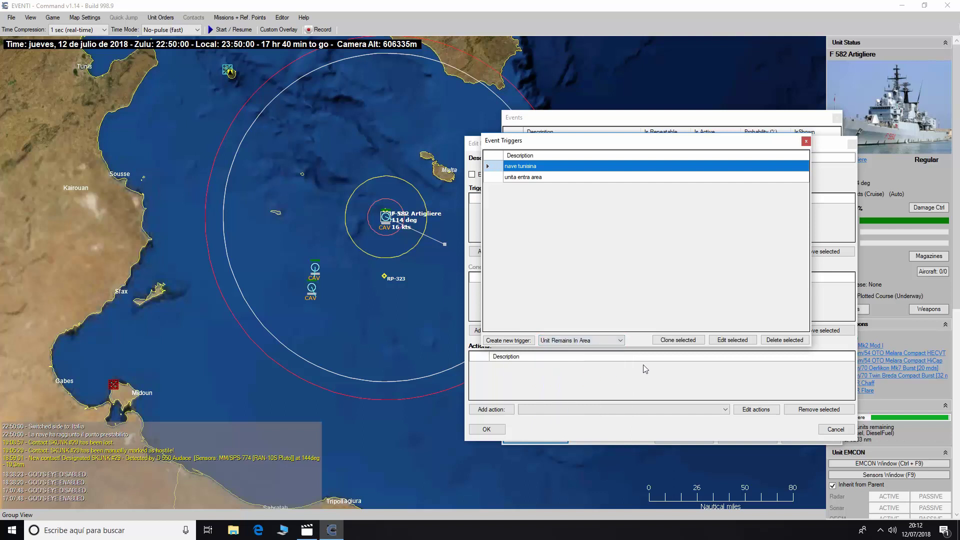
pyautogui.click(524, 342)
pyautogui.click(601, 217)
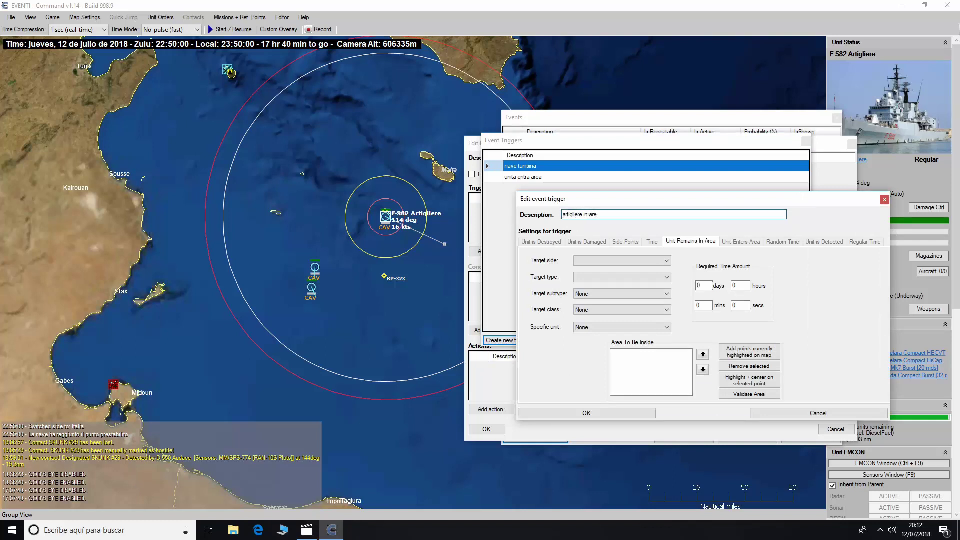
# Set the trigger's target to side Italia, type Surface Ship, subtype FFG and class F 582 Artigliere.
pyautogui.click(665, 261)
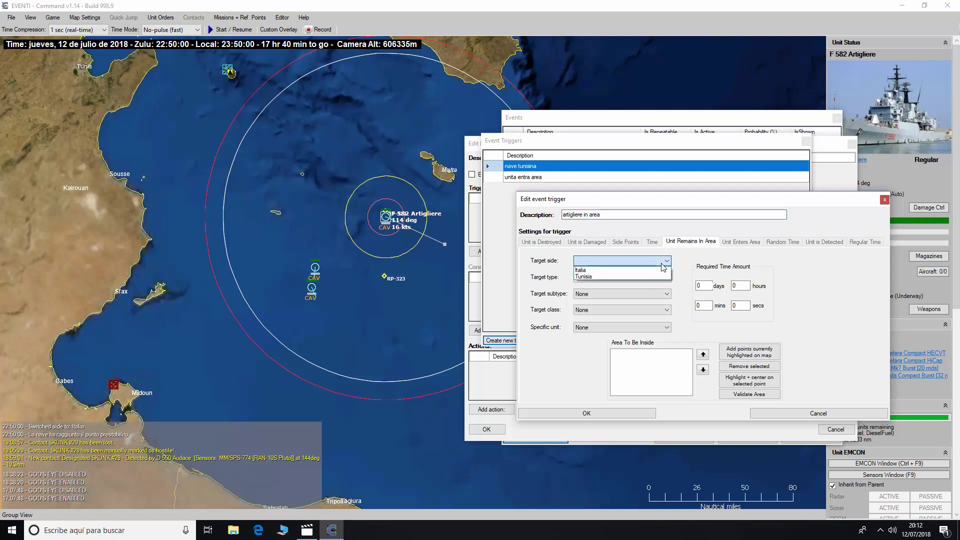
pyautogui.click(653, 279)
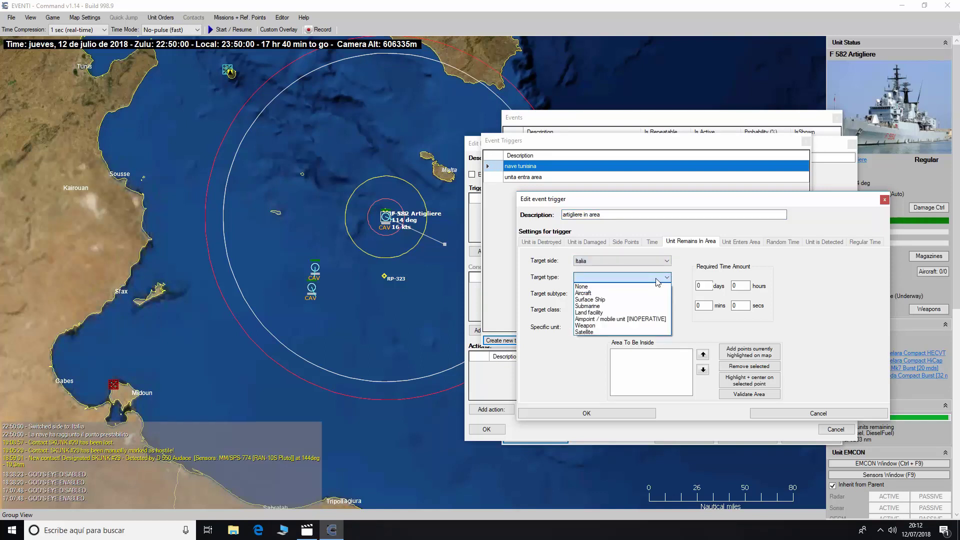
pyautogui.click(634, 299)
pyautogui.click(634, 296)
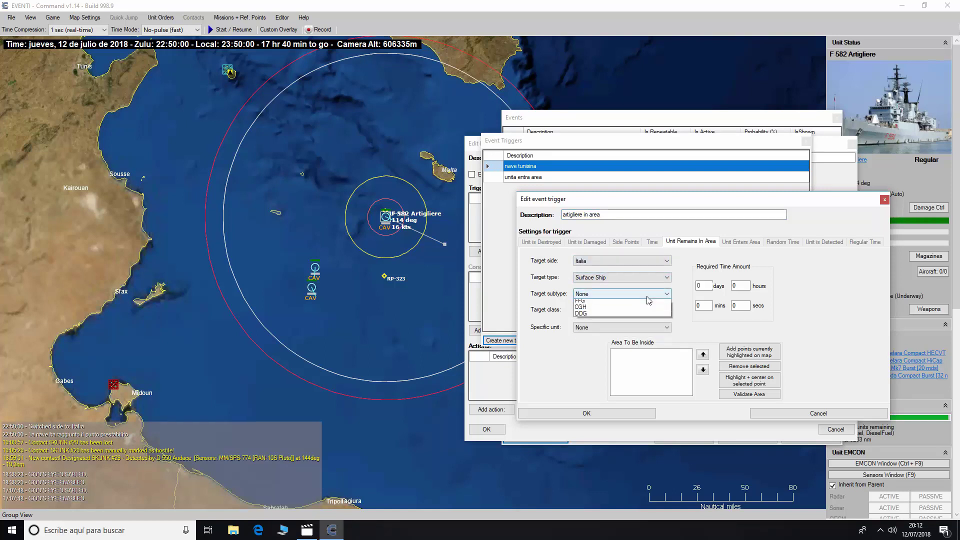
pyautogui.click(646, 303)
pyautogui.click(644, 310)
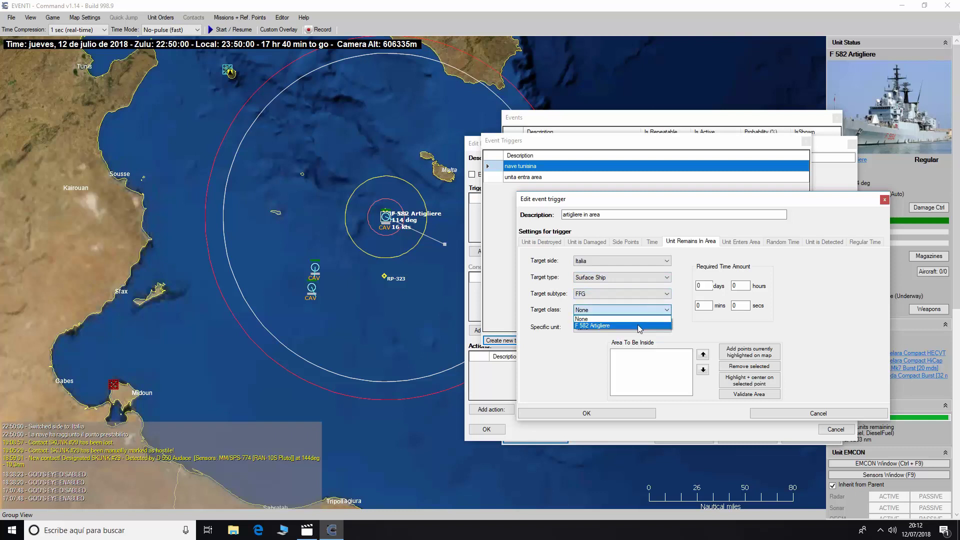
pyautogui.click(640, 318)
# Set the trigger's required time to 1 hour 30 mins, define its area with RP-320 to RP-323, and save it.
pyautogui.click(703, 305)
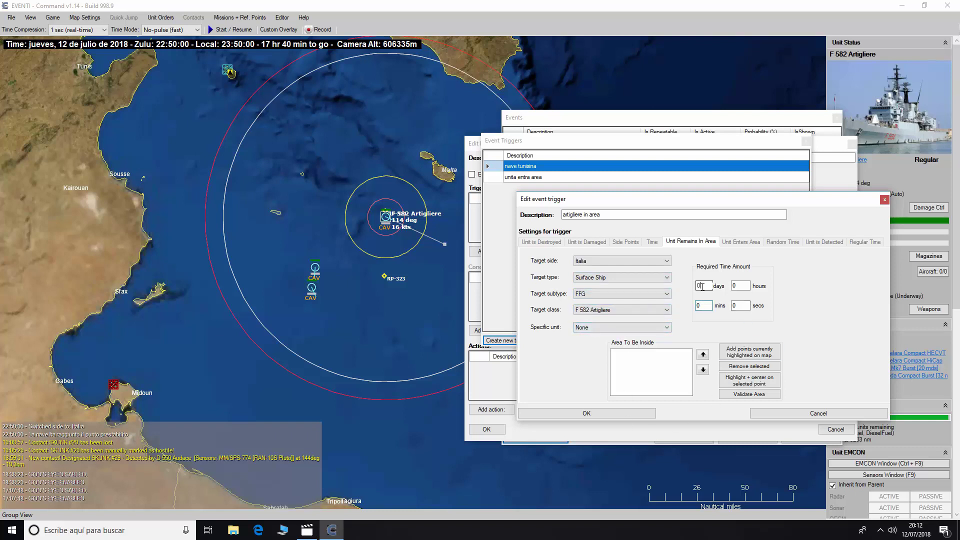
pyautogui.click(740, 286)
pyautogui.click(740, 285)
pyautogui.write('1')
pyautogui.press('Delete')
pyautogui.press('Tab')
pyautogui.write('30')
pyautogui.click(749, 356)
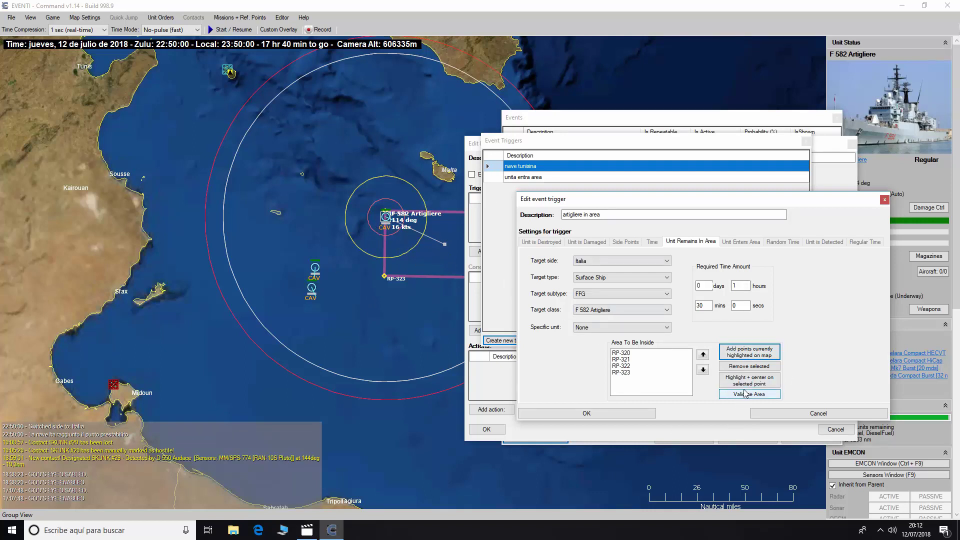
pyautogui.click(643, 413)
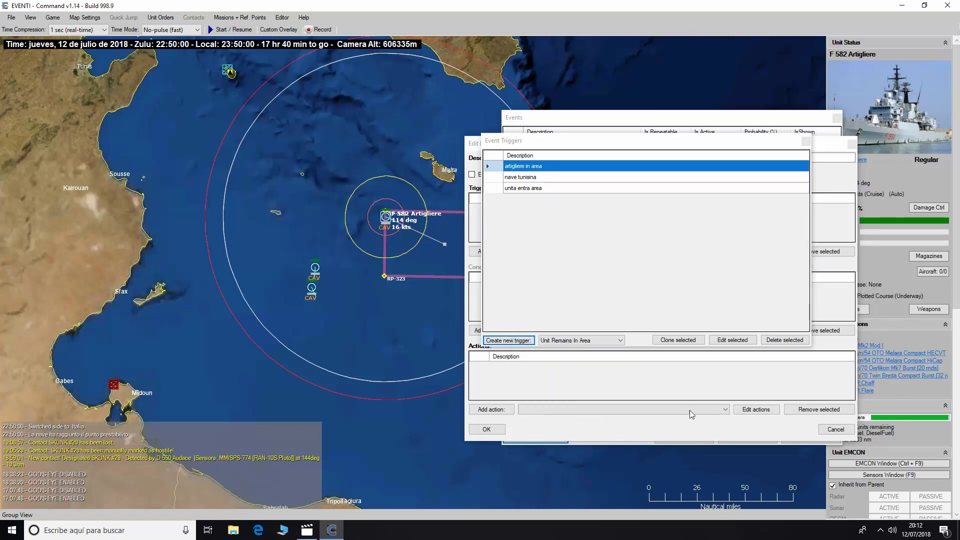
# Add the "artigliere in area" trigger to EVENTO 3 - Punti e messaggio.
pyautogui.click(806, 141)
pyautogui.click(621, 253)
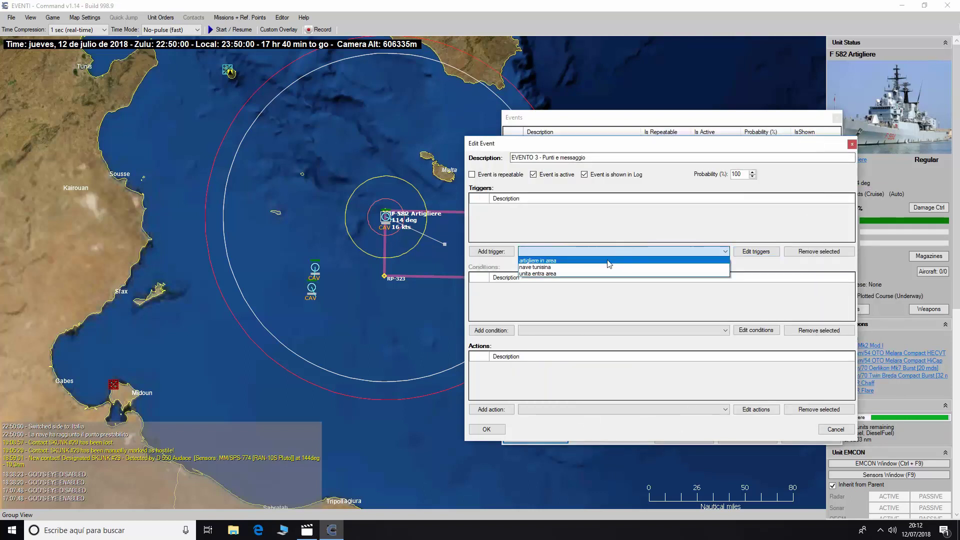
pyautogui.click(608, 261)
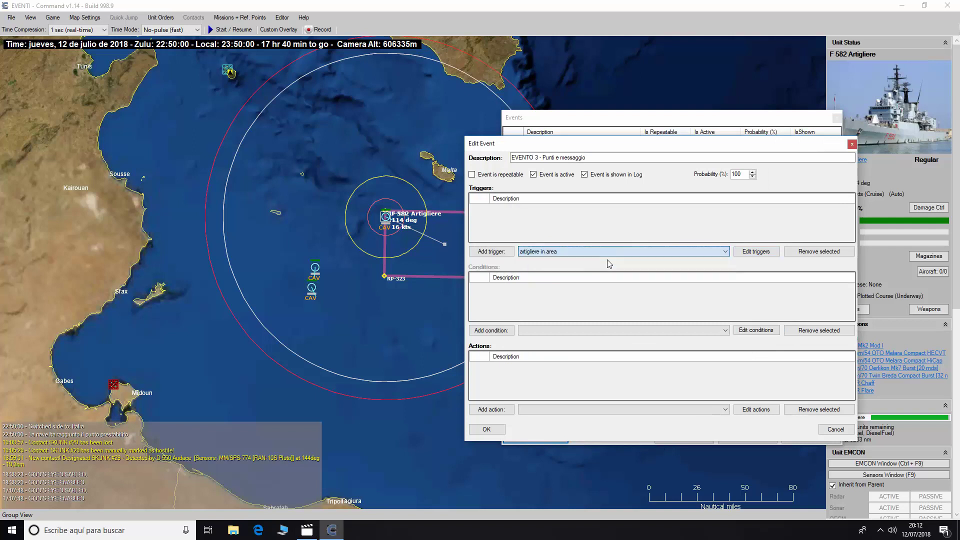
pyautogui.click(497, 254)
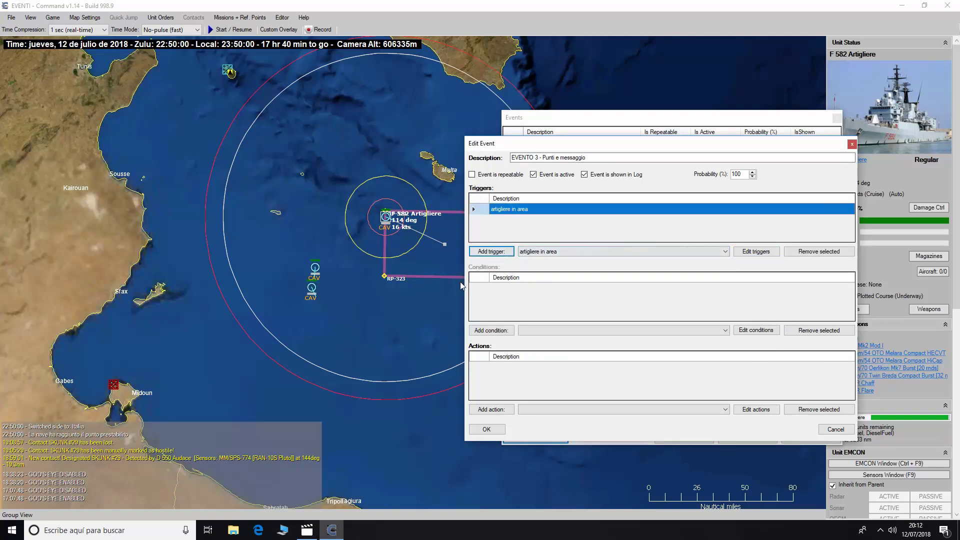
# Create a Points action described as "punti" that gives side Italia 100 points.
pyautogui.click(747, 411)
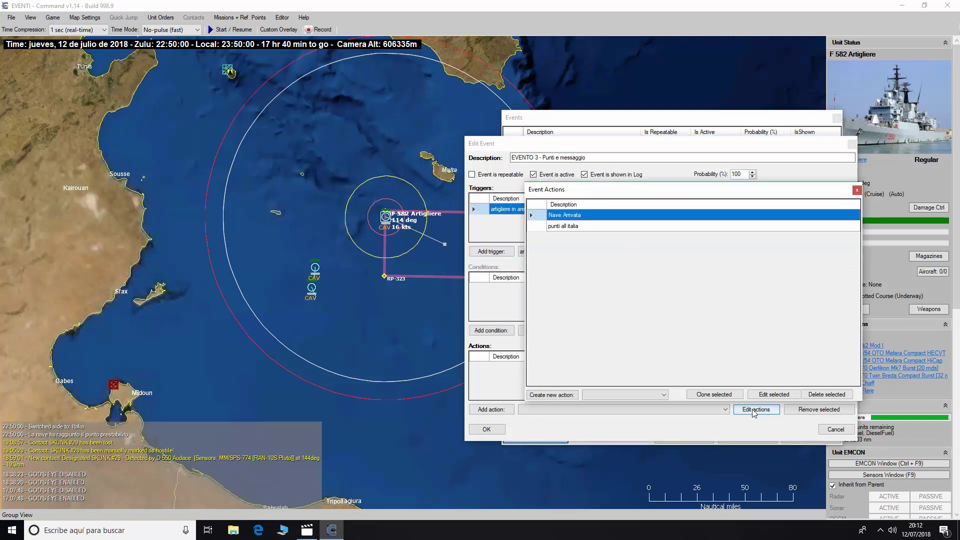
pyautogui.click(665, 396)
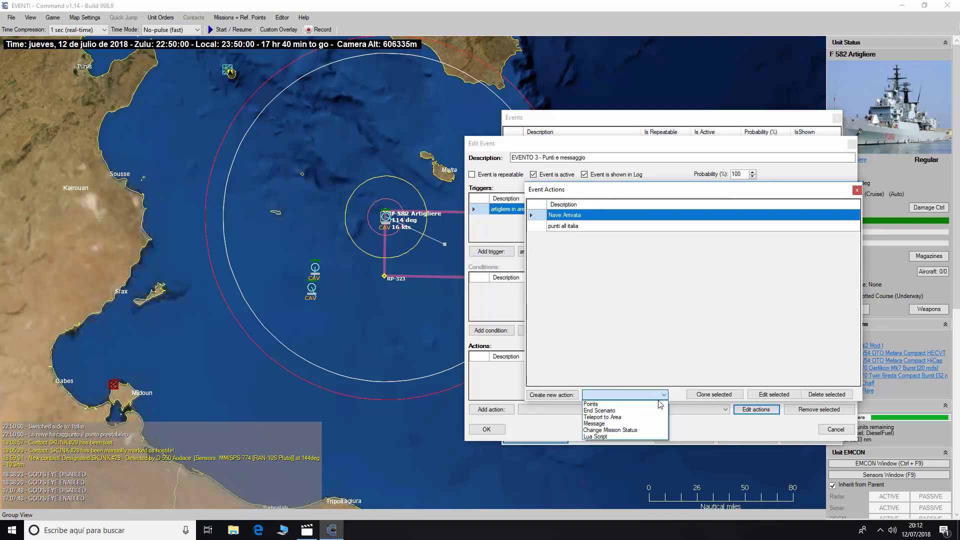
pyautogui.click(656, 404)
pyautogui.click(553, 396)
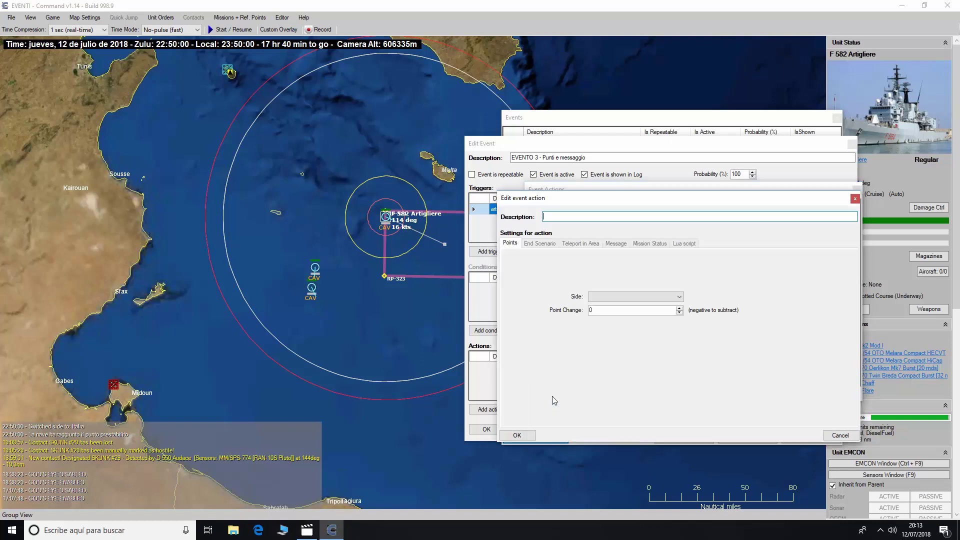
pyautogui.click(668, 297)
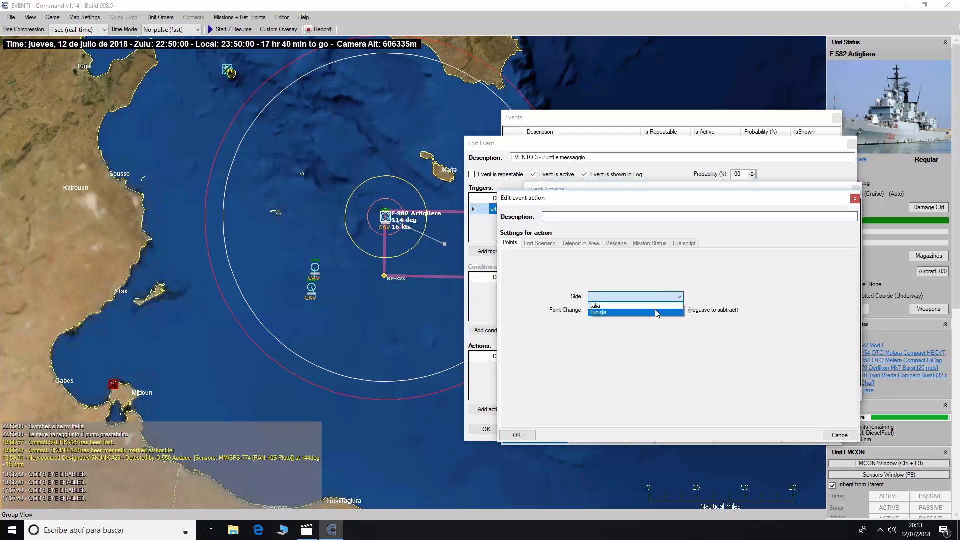
pyautogui.click(625, 305)
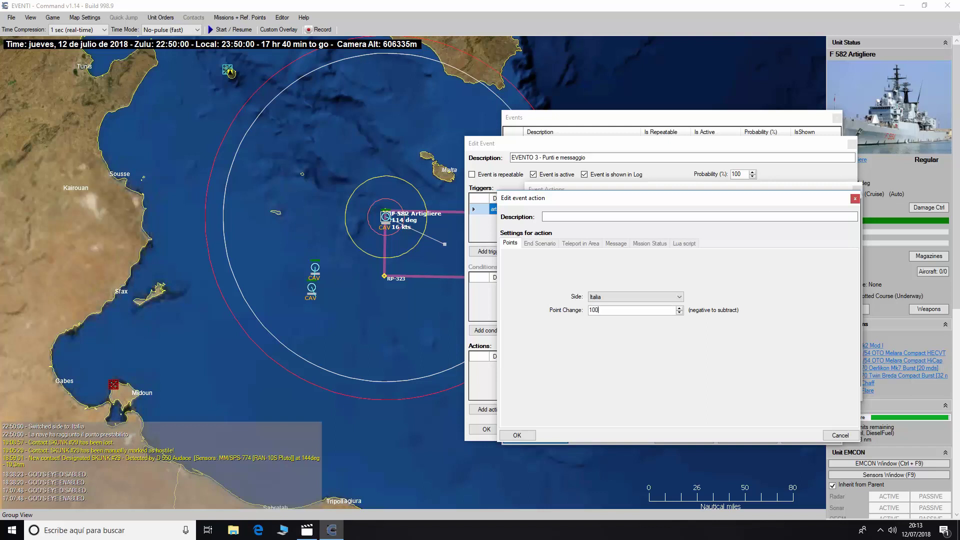
pyautogui.click(678, 216)
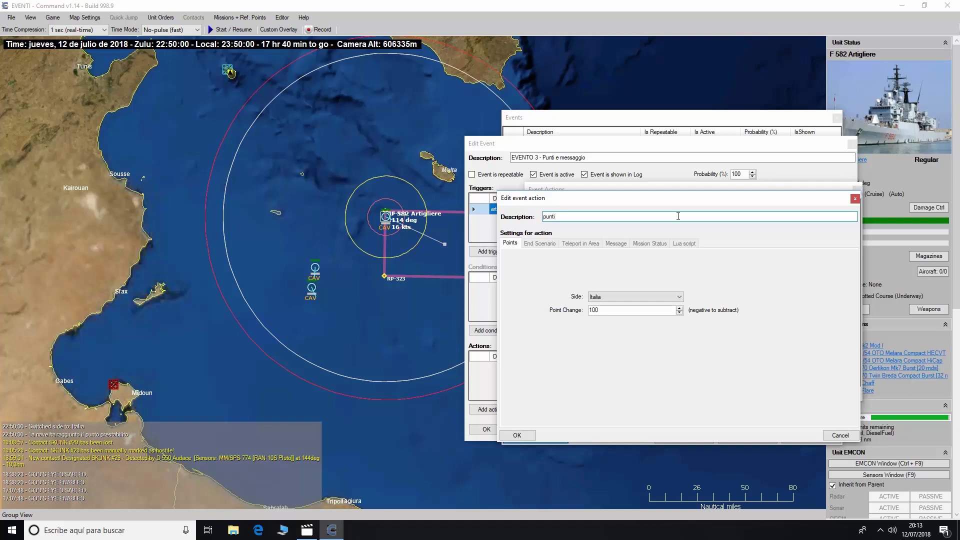
pyautogui.click(527, 433)
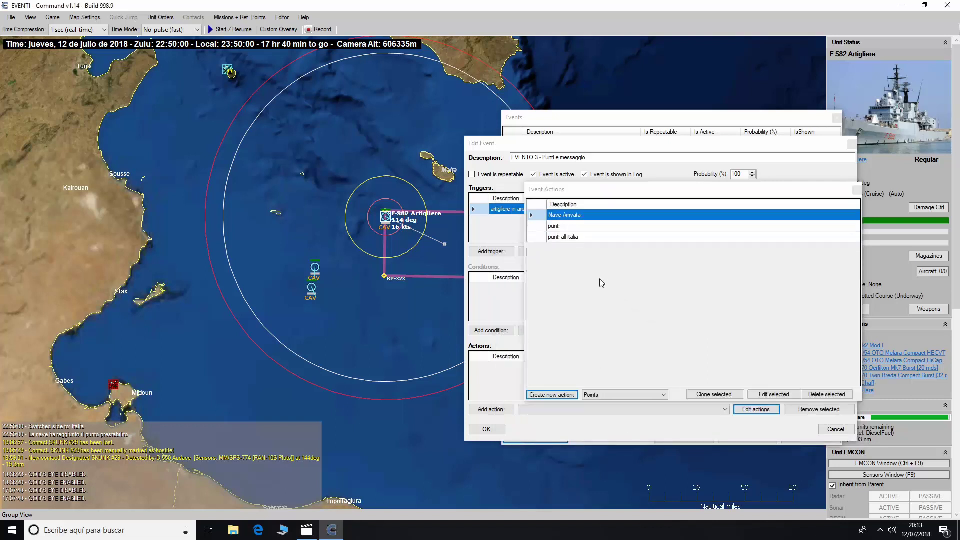
# Create a Message action "Messaggio" for side Italia reading "sei rimasta in area per 1 ora e 30", and close the actions list.
pyautogui.click(558, 396)
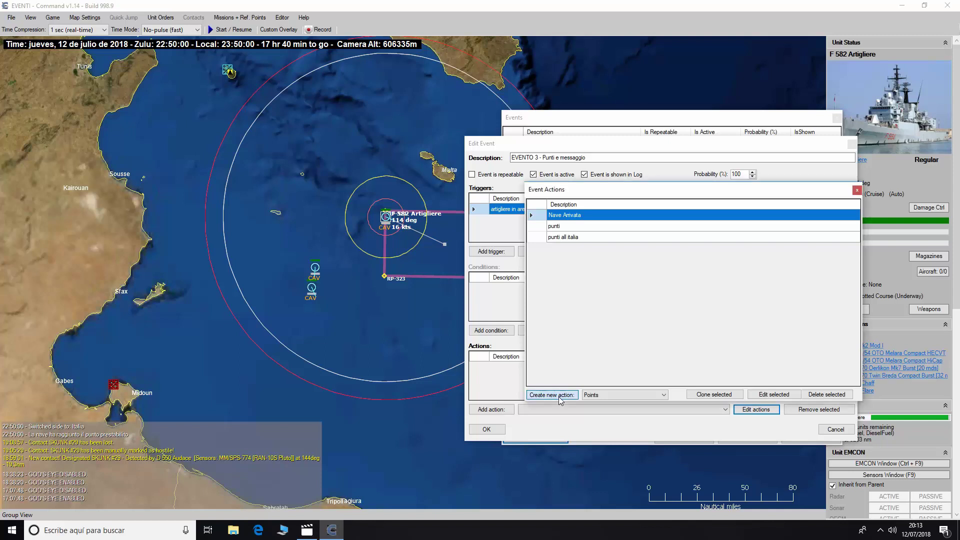
pyautogui.click(855, 199)
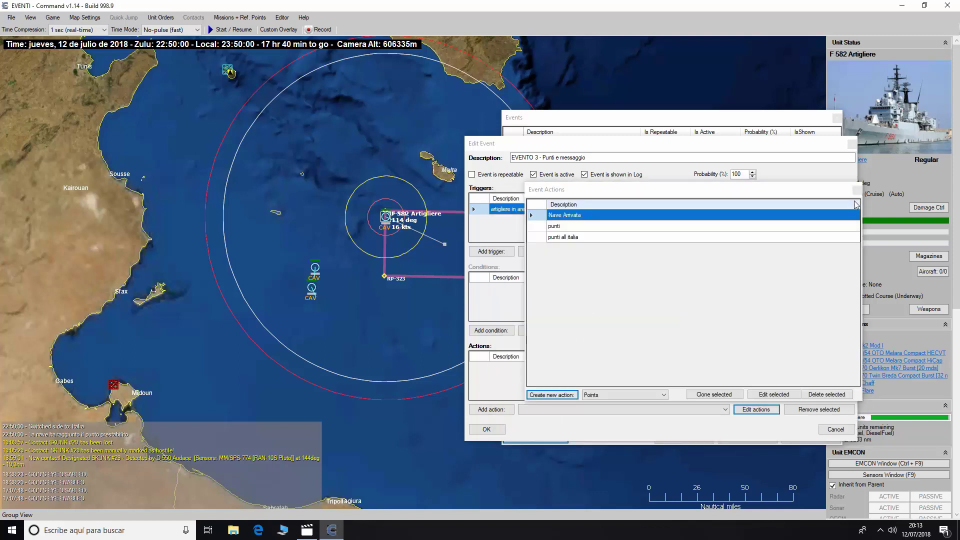
pyautogui.click(645, 395)
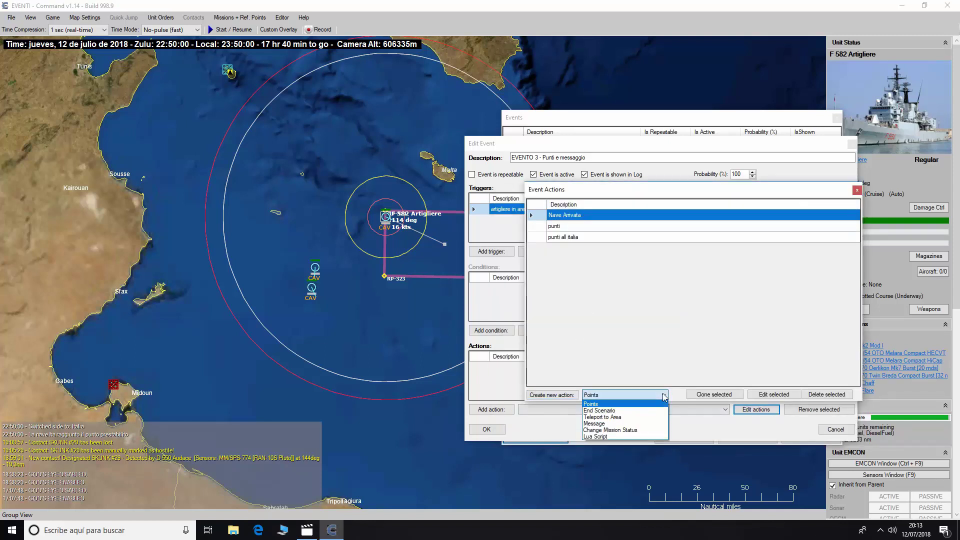
pyautogui.click(642, 424)
pyautogui.click(558, 395)
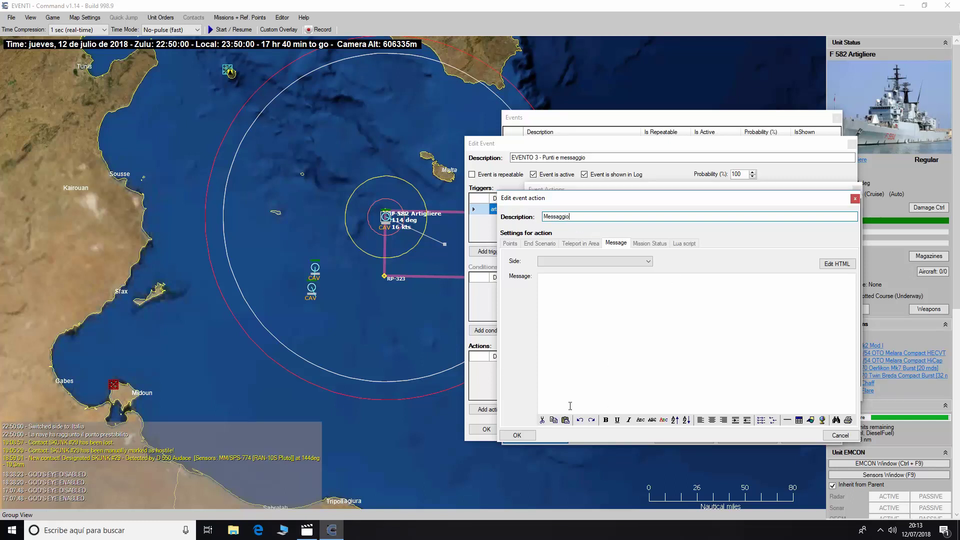
pyautogui.click(561, 262)
pyautogui.click(569, 276)
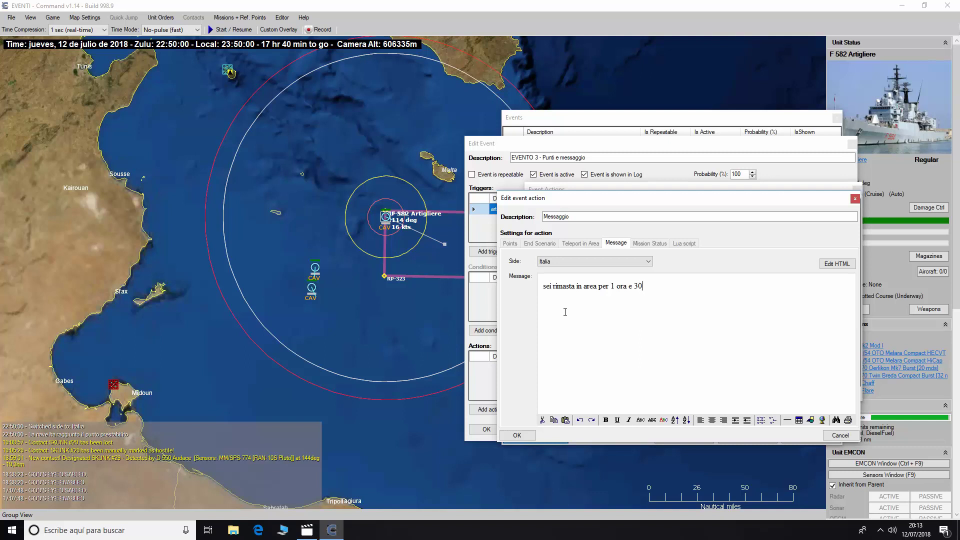
pyautogui.click(517, 435)
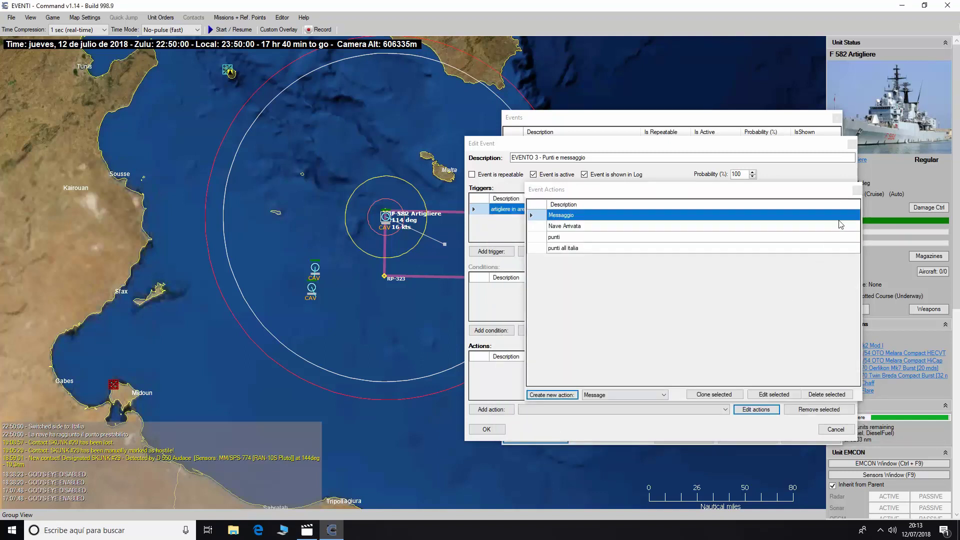
pyautogui.click(854, 189)
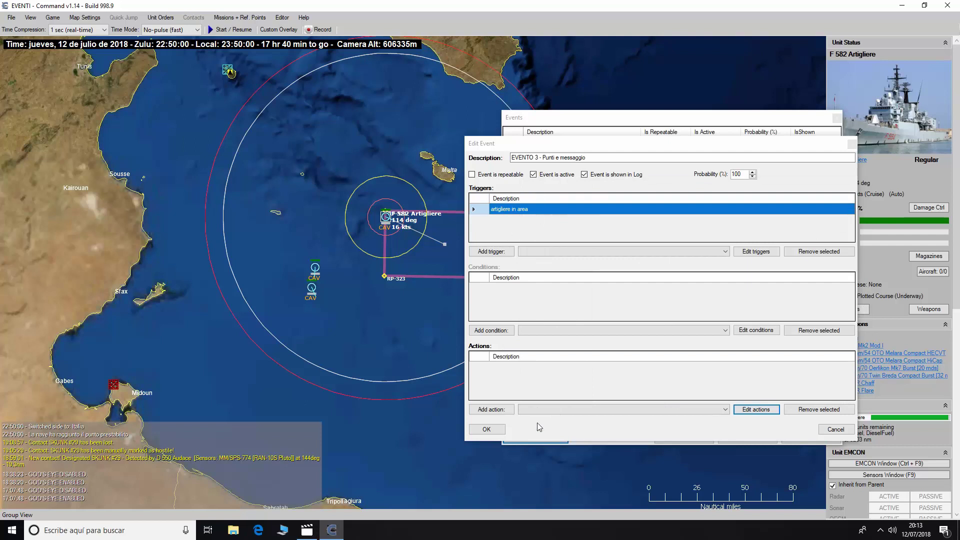
# Open the list of existing event actions and review the message settings of the "Nave Arrivata" action.
pyautogui.click(719, 411)
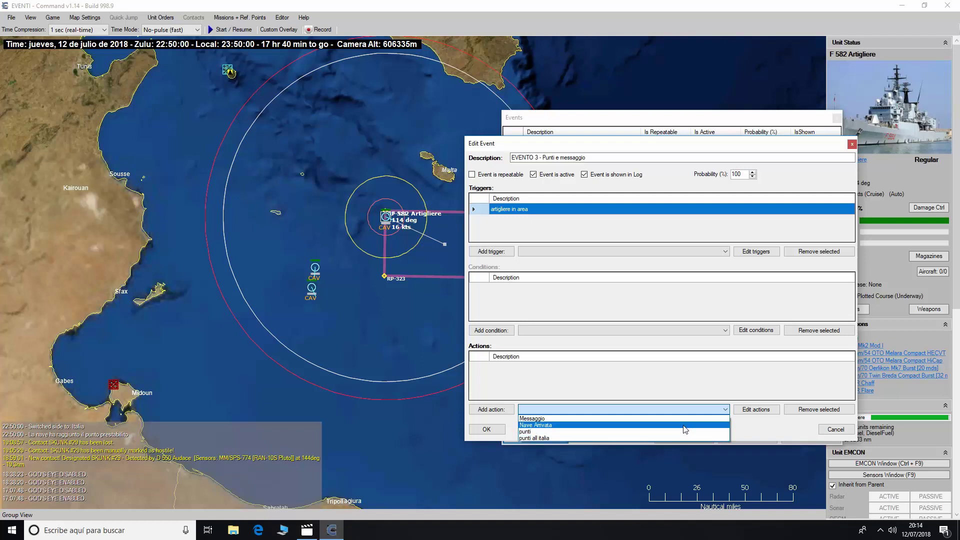
pyautogui.click(750, 410)
pyautogui.click(750, 410)
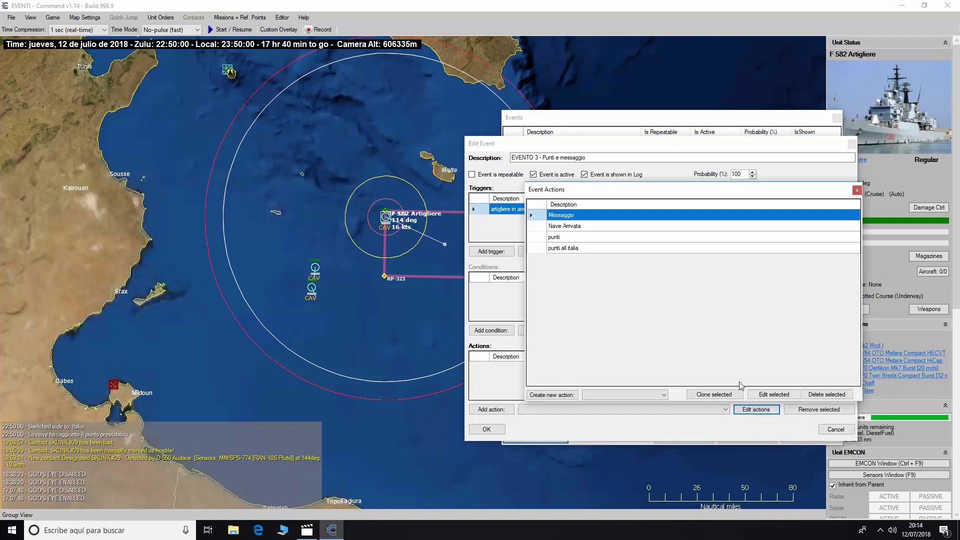
pyautogui.click(581, 230)
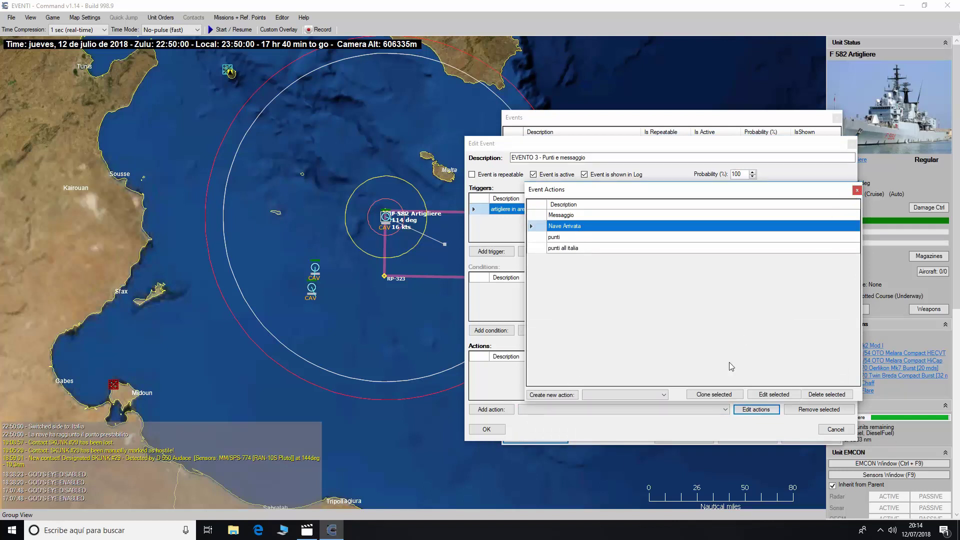
pyautogui.click(771, 394)
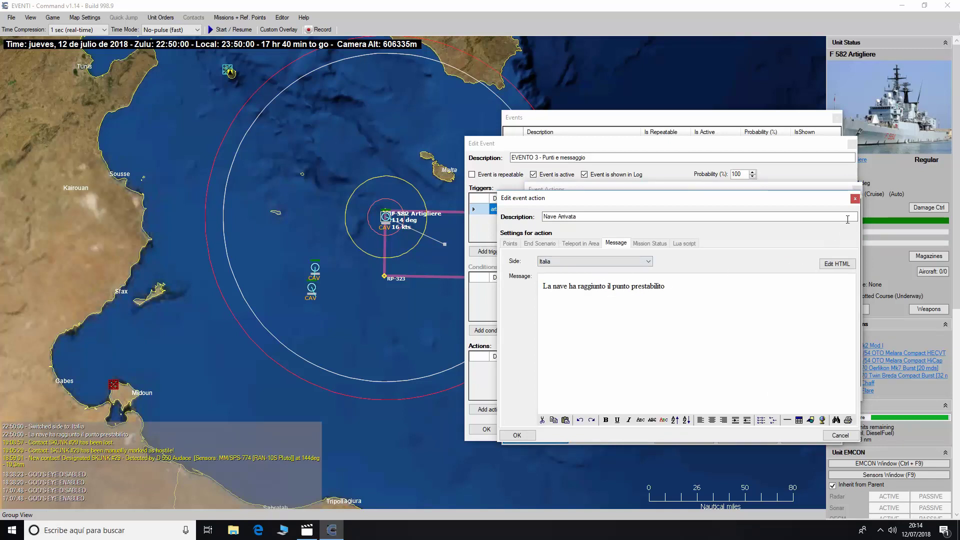
pyautogui.click(855, 199)
# Review the side and point change settings of the "punti" action, and close the actions list.
pyautogui.click(576, 238)
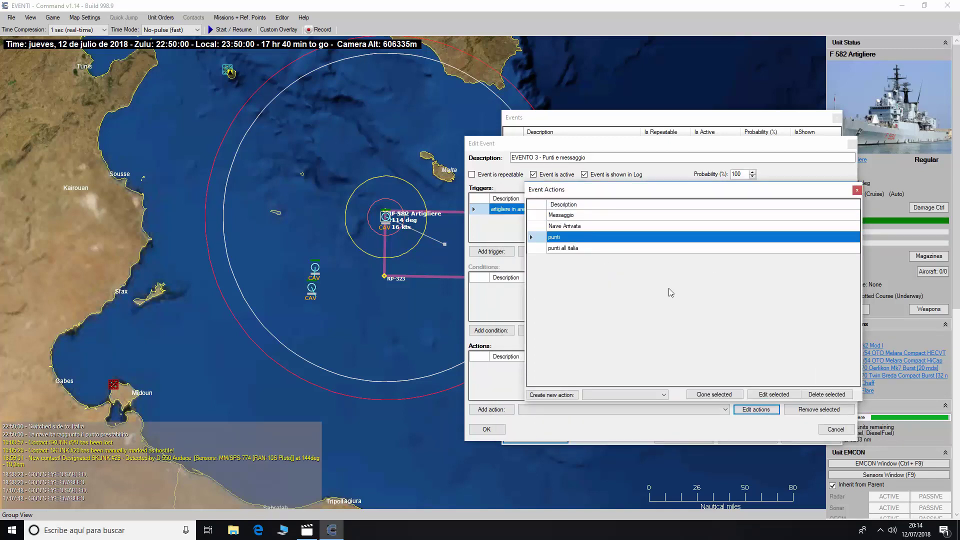
pyautogui.click(753, 406)
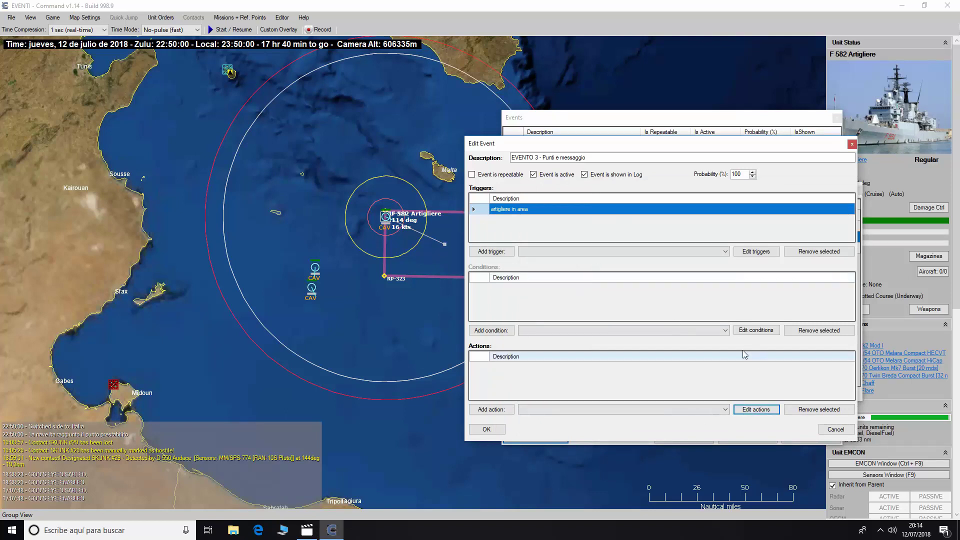
pyautogui.moveTo(774, 141); pyautogui.dragTo(353, 107)
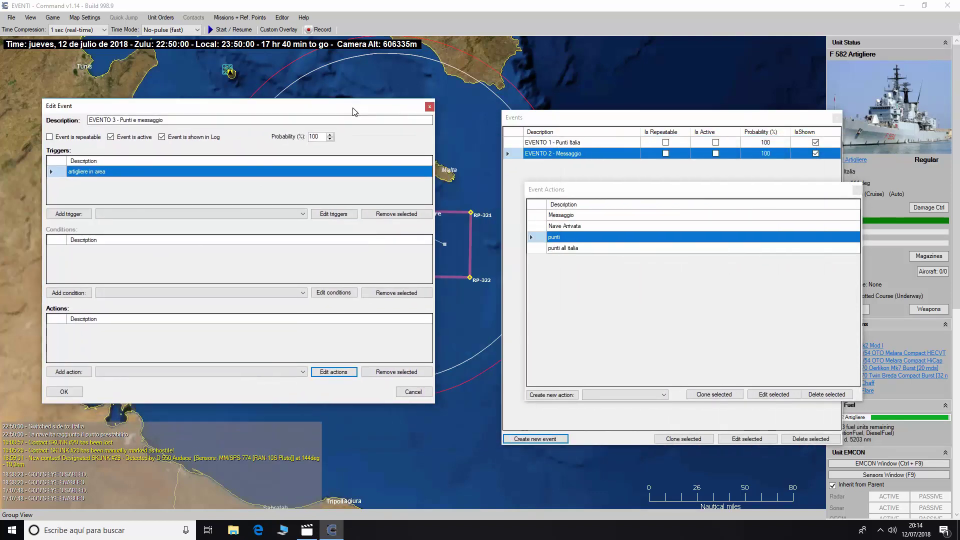
pyautogui.click(774, 394)
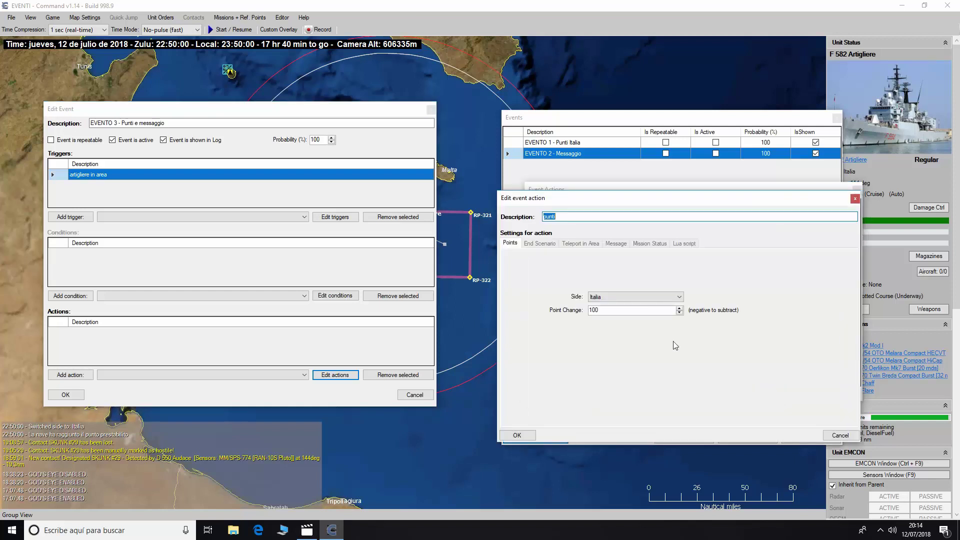
pyautogui.click(854, 199)
pyautogui.click(859, 193)
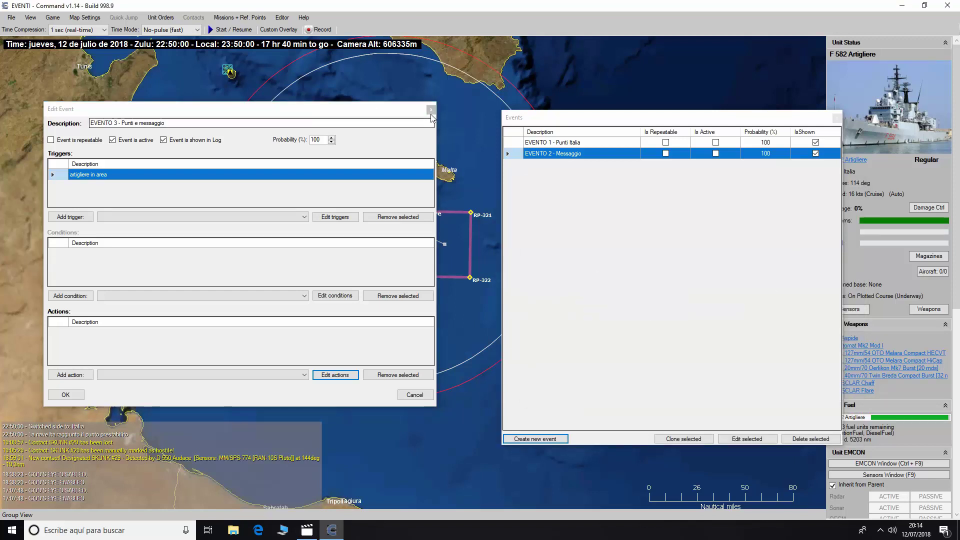
# Add the "punti" and "Messaggio" actions to EVENTO 3 - Punti e messaggio.
pyautogui.moveTo(334, 108); pyautogui.dragTo(714, 142)
pyautogui.click(531, 409)
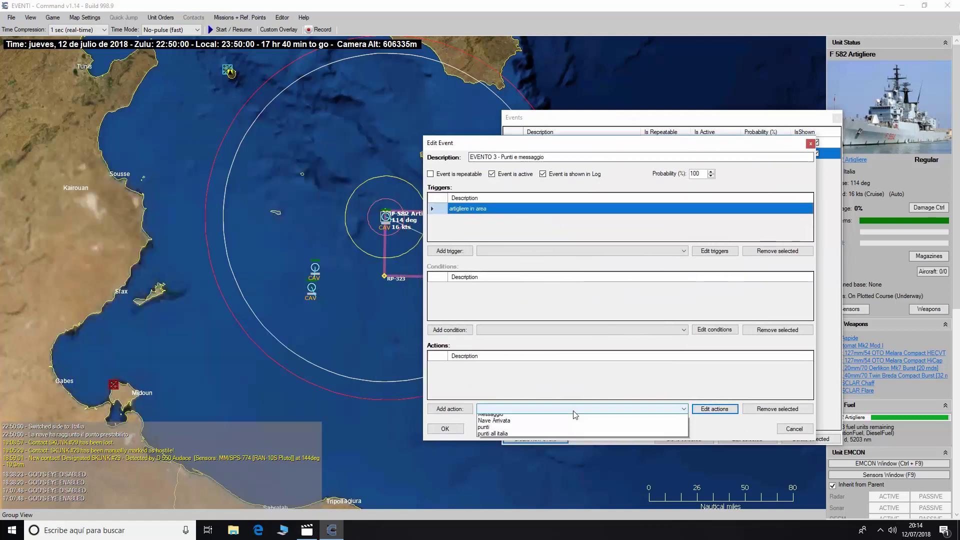
pyautogui.click(556, 428)
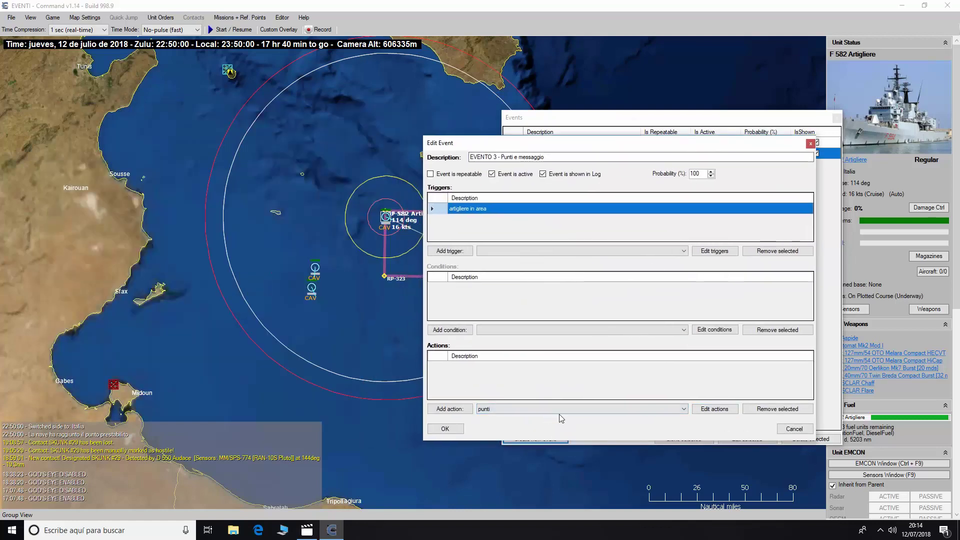
pyautogui.click(448, 409)
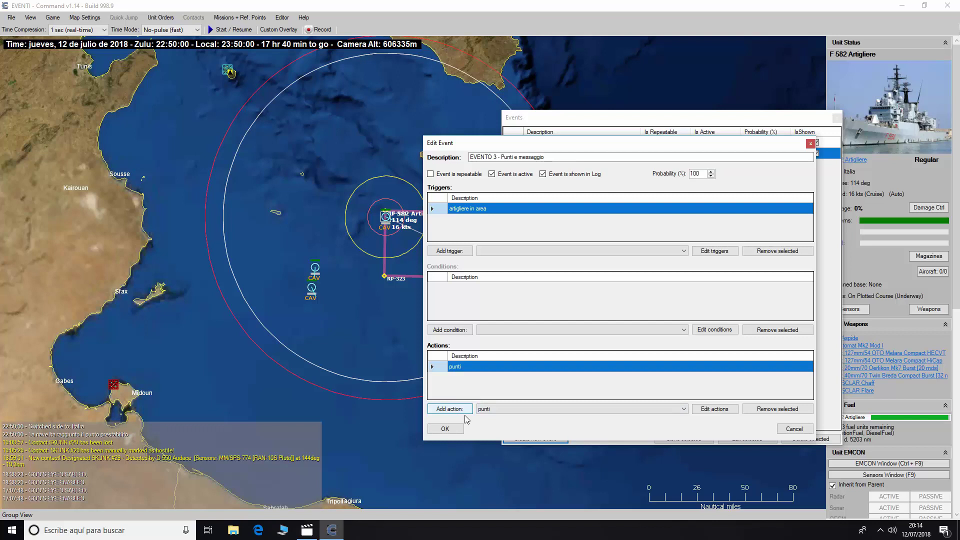
pyautogui.click(637, 410)
pyautogui.click(623, 418)
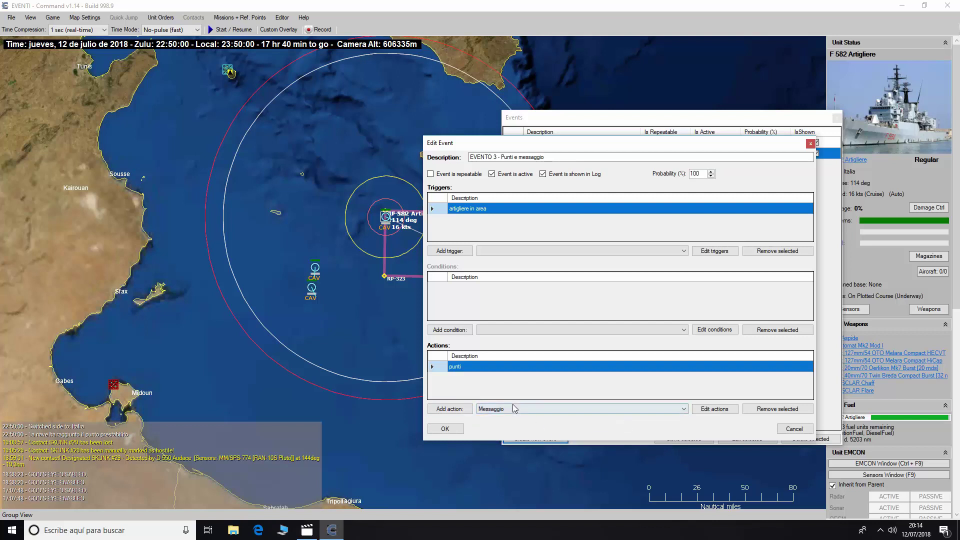
pyautogui.click(458, 412)
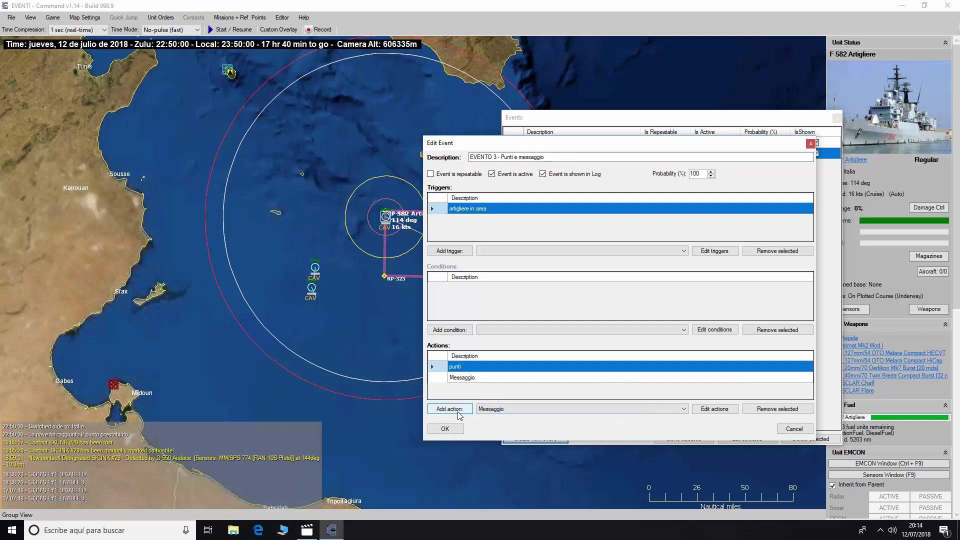
# Check the two actions assigned to EVENTO 3 - Punti e messaggio and save the event.
pyautogui.click(515, 376)
pyautogui.click(506, 368)
pyautogui.click(504, 378)
pyautogui.click(505, 367)
pyautogui.click(504, 378)
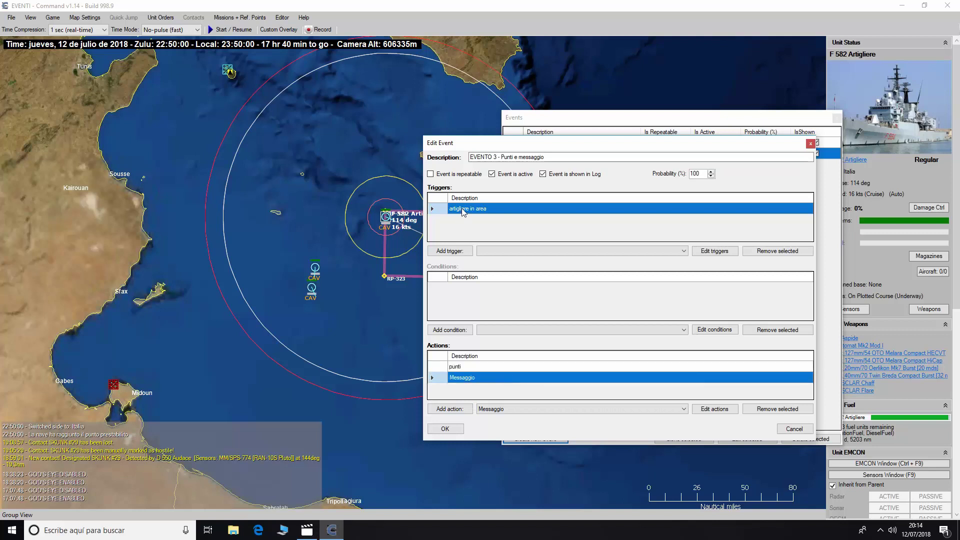
pyautogui.click(445, 429)
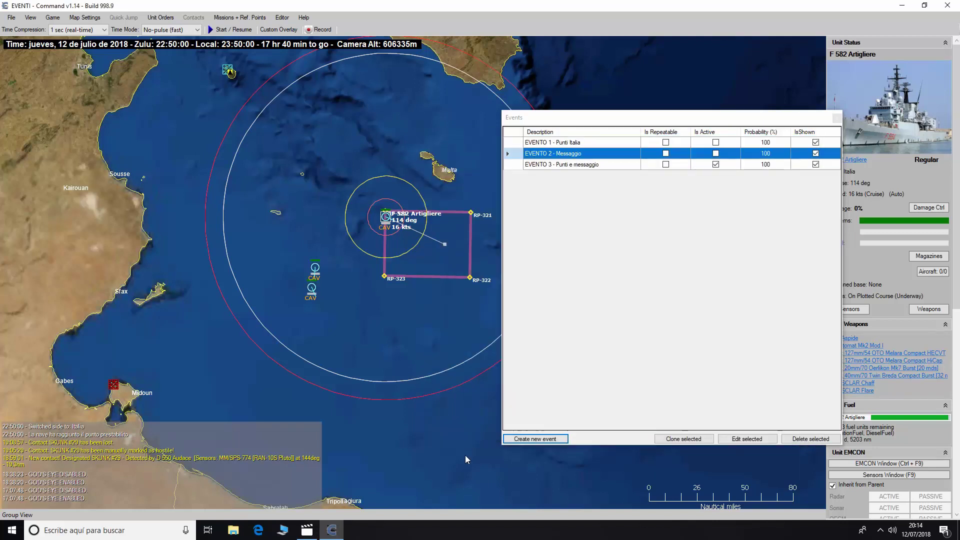
# Close the Events list and check the player's current score in the evaluation window.
pyautogui.click(591, 167)
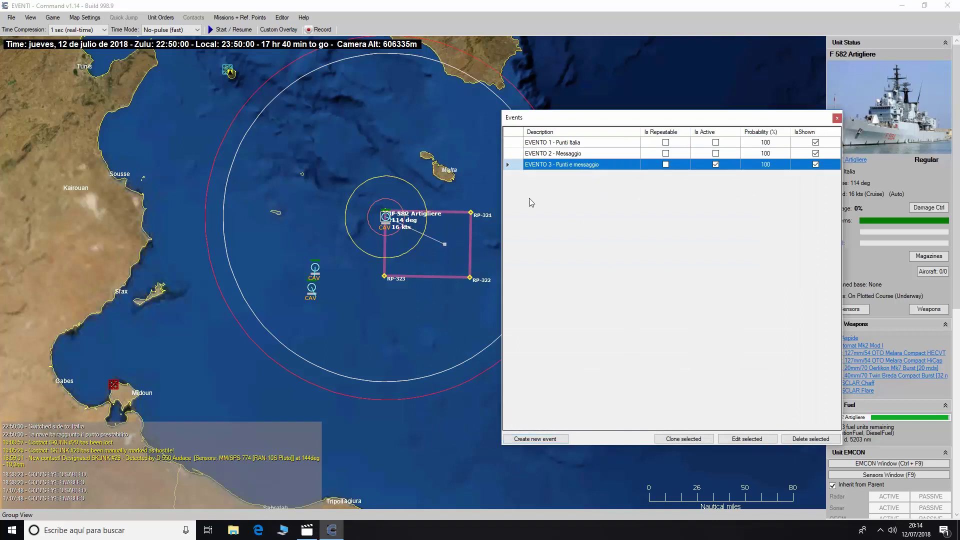
pyautogui.moveTo(641, 122)
pyautogui.mouseDown()
pyautogui.moveTo(734, 106)
pyautogui.moveTo(650, 132)
pyautogui.mouseUp()
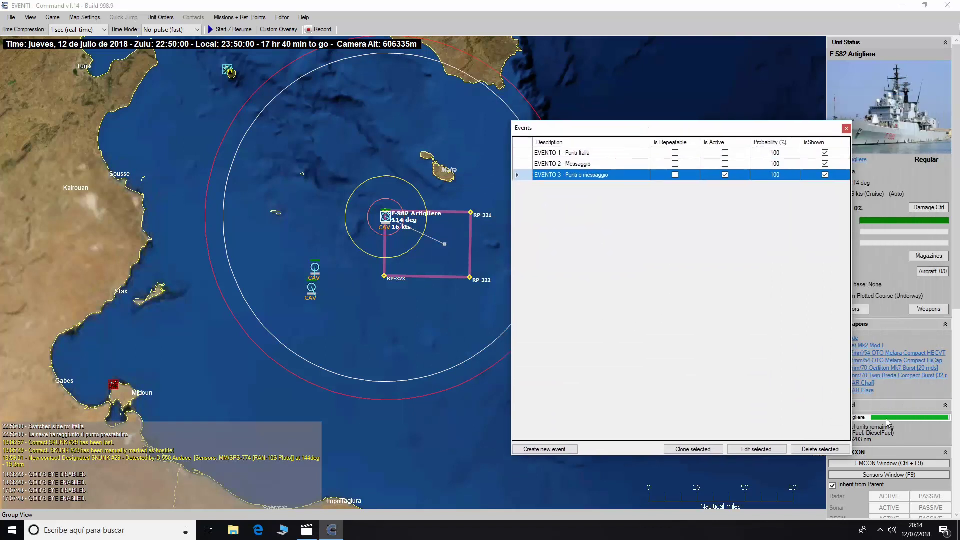
pyautogui.click(847, 129)
pyautogui.click(52, 18)
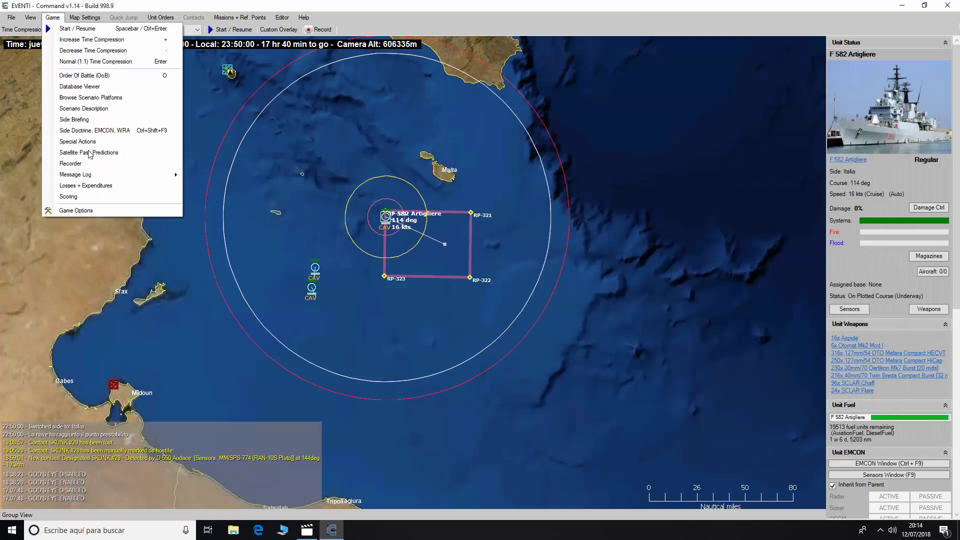
pyautogui.click(85, 196)
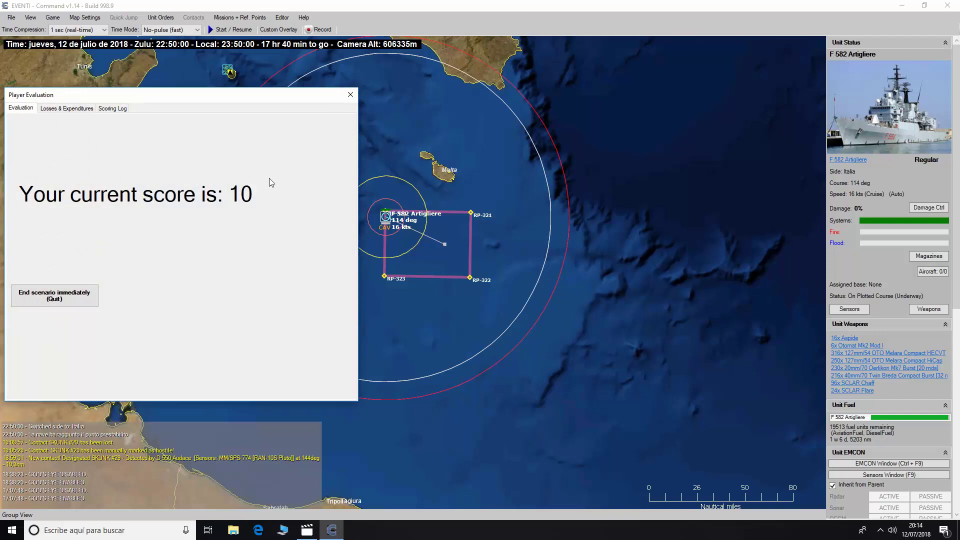
pyautogui.click(351, 94)
# Start the scenario, shift the Artigliere's course waypoint slightly southwest, and set time compression to 30 mins (1800x).
pyautogui.click(220, 30)
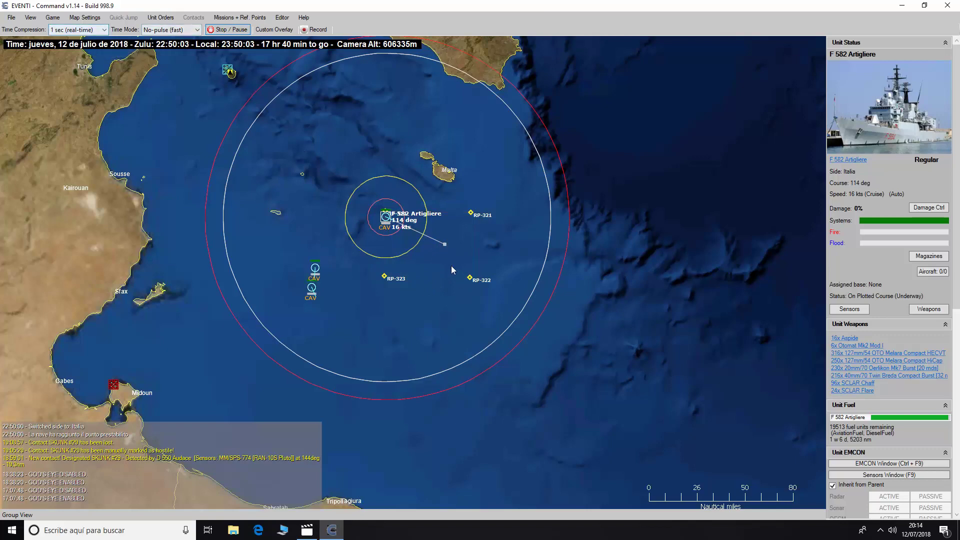
pyautogui.moveTo(446, 243); pyautogui.dragTo(436, 250)
pyautogui.scroll(3, 442, 260)
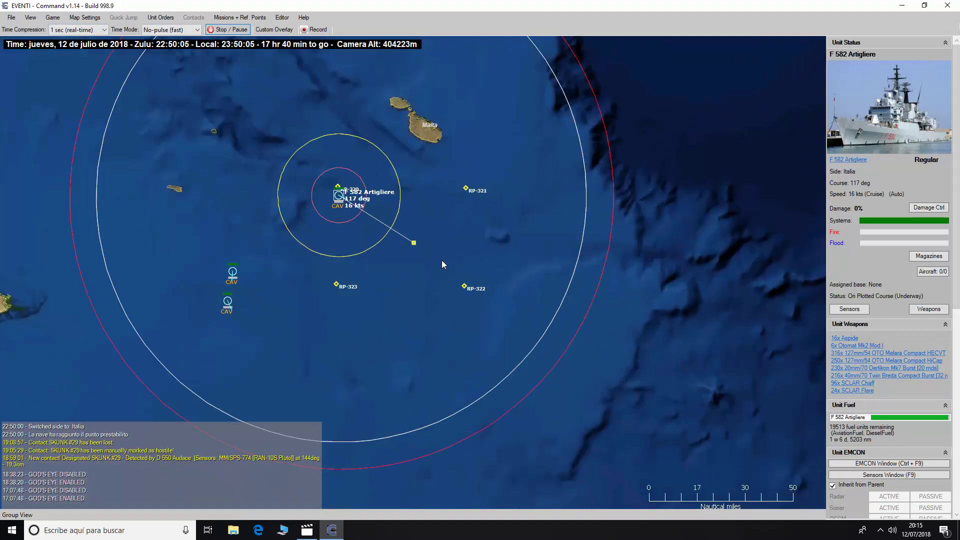
pyautogui.click(78, 29)
pyautogui.click(90, 100)
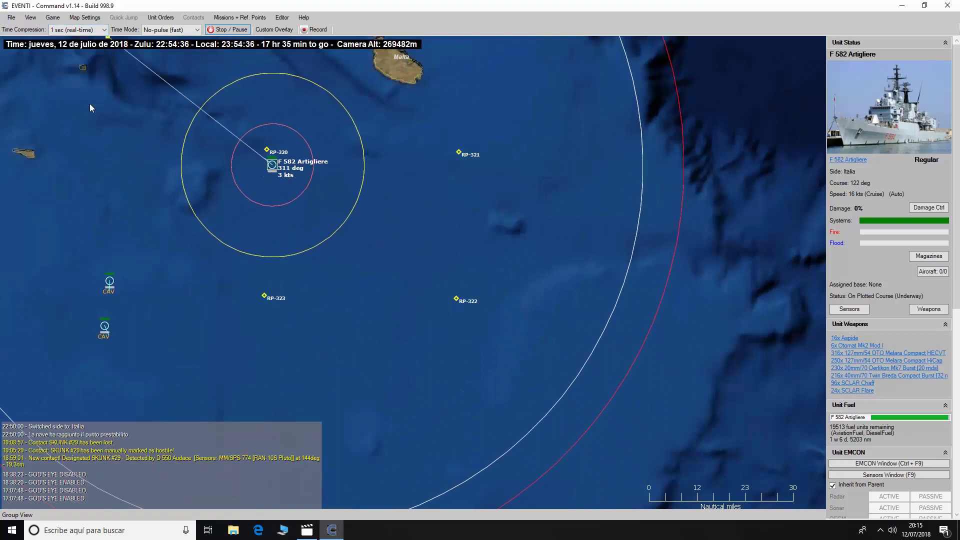
pyautogui.click(77, 29)
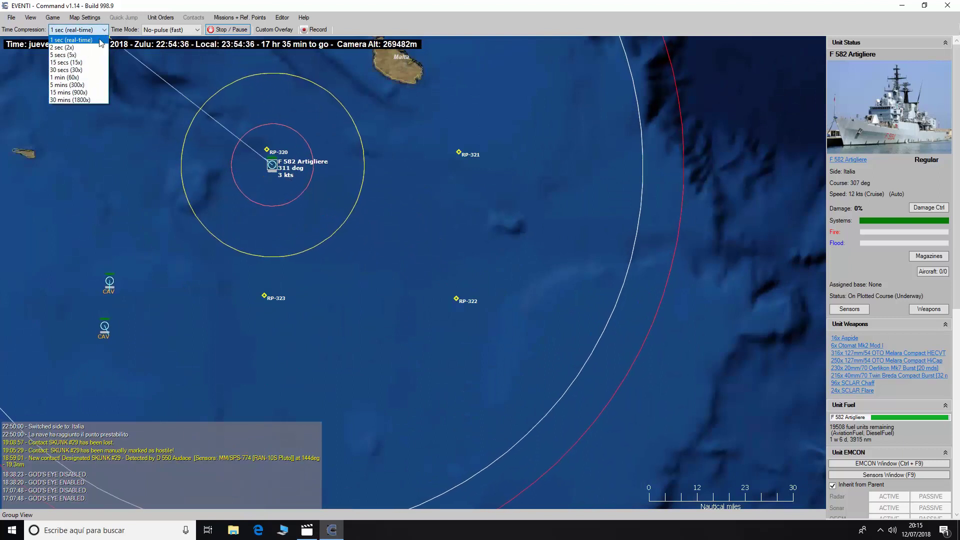
pyautogui.click(97, 100)
# Plot a five-waypoint zigzag course for F 582 Artigliere inside the area bounded by RP-320 to RP-323.
pyautogui.press('F3')
pyautogui.click(381, 221)
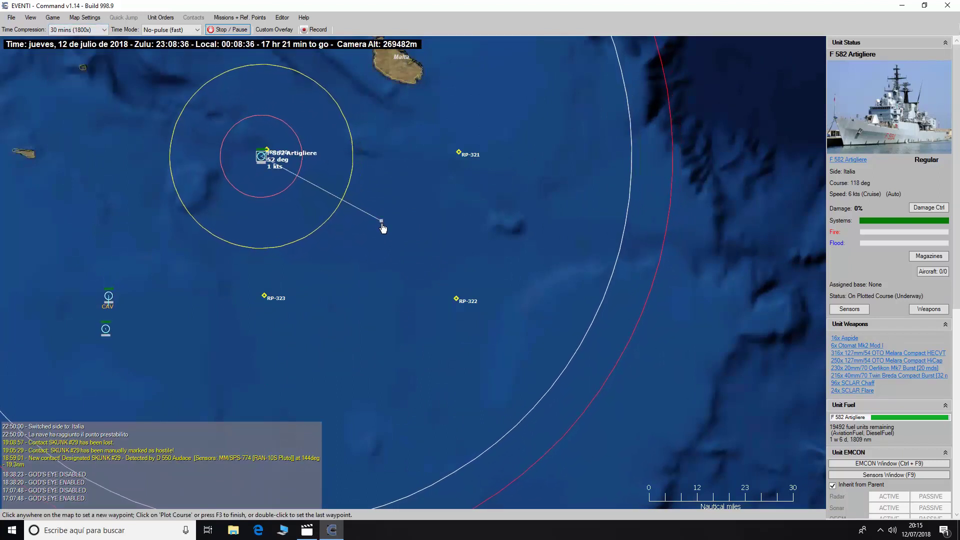
pyautogui.click(384, 248)
pyautogui.click(341, 255)
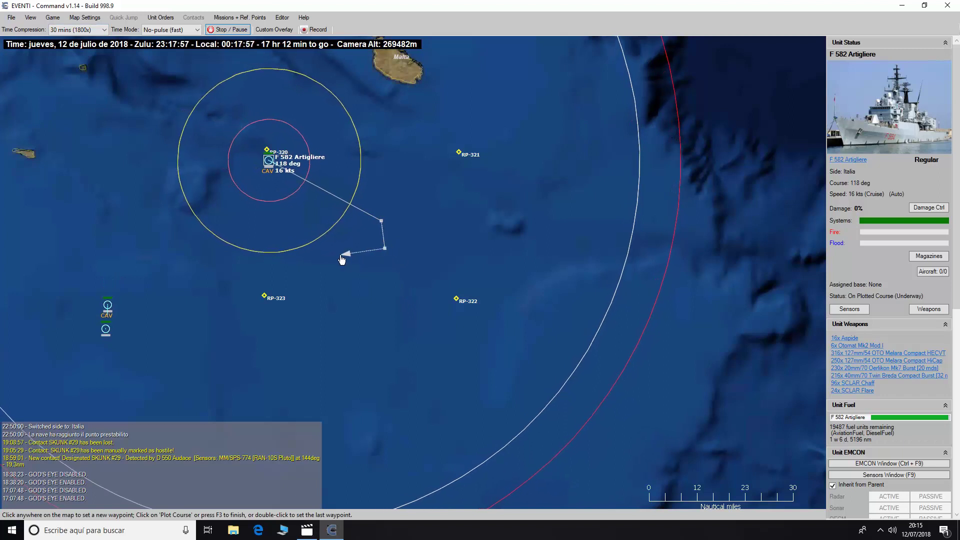
pyautogui.click(430, 249)
pyautogui.doubleClick(423, 195)
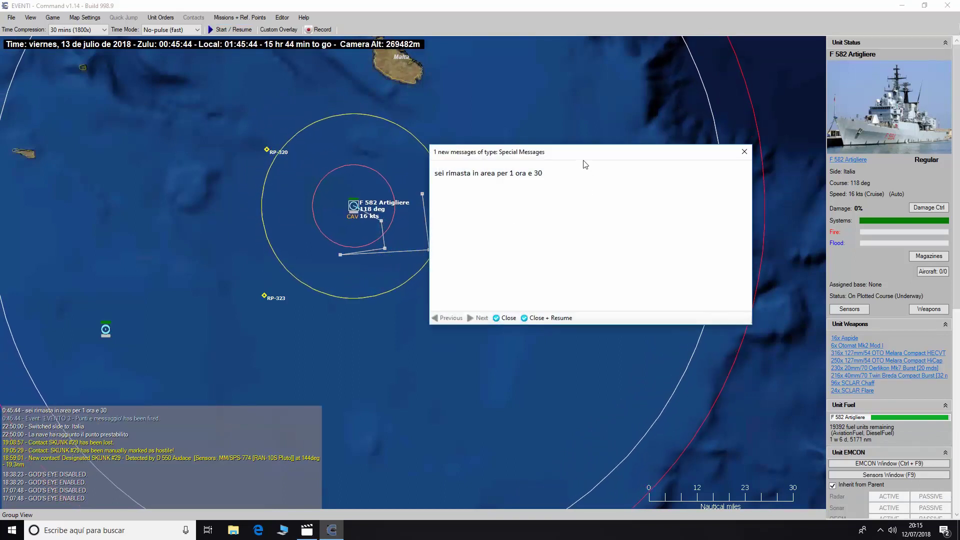
# Dismiss the special message while resuming the scenario, and check the player's updated score.
pyautogui.moveTo(555, 155); pyautogui.dragTo(587, 137)
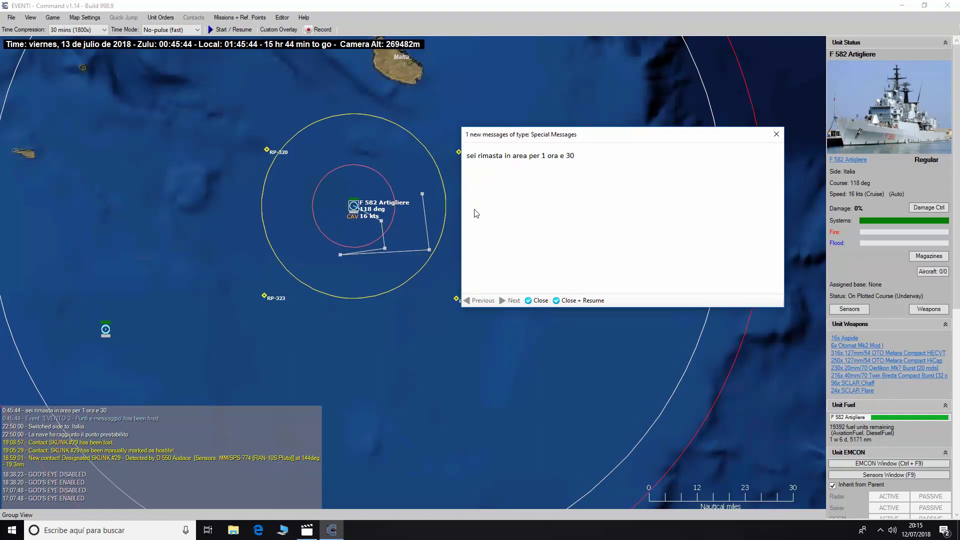
pyautogui.click(570, 300)
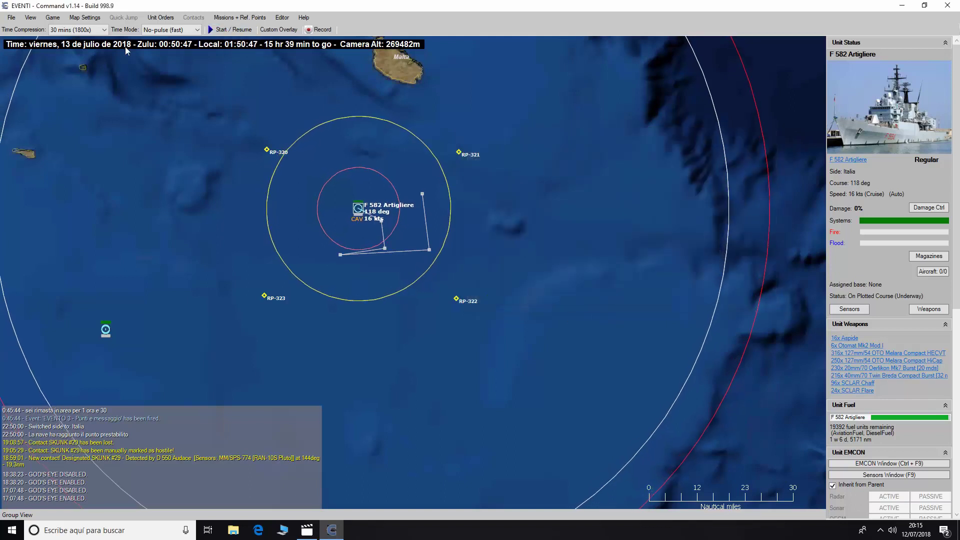
pyautogui.click(53, 17)
pyautogui.click(65, 195)
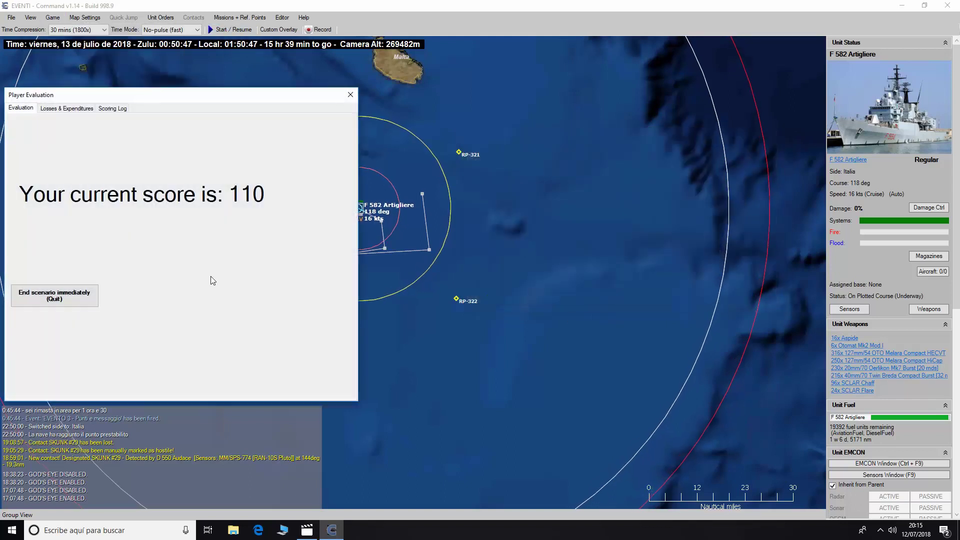
pyautogui.moveTo(729, 107); pyautogui.dragTo(730, 105)
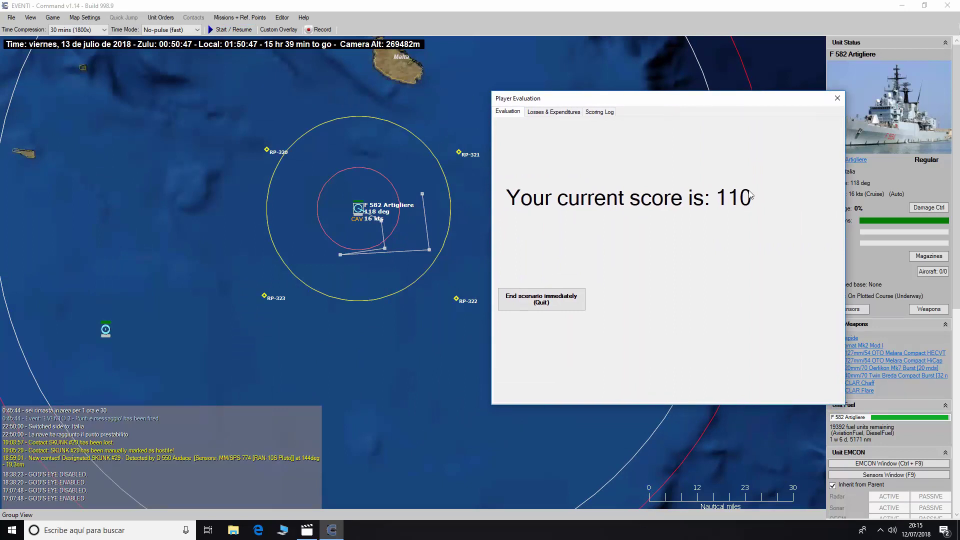
pyautogui.click(838, 98)
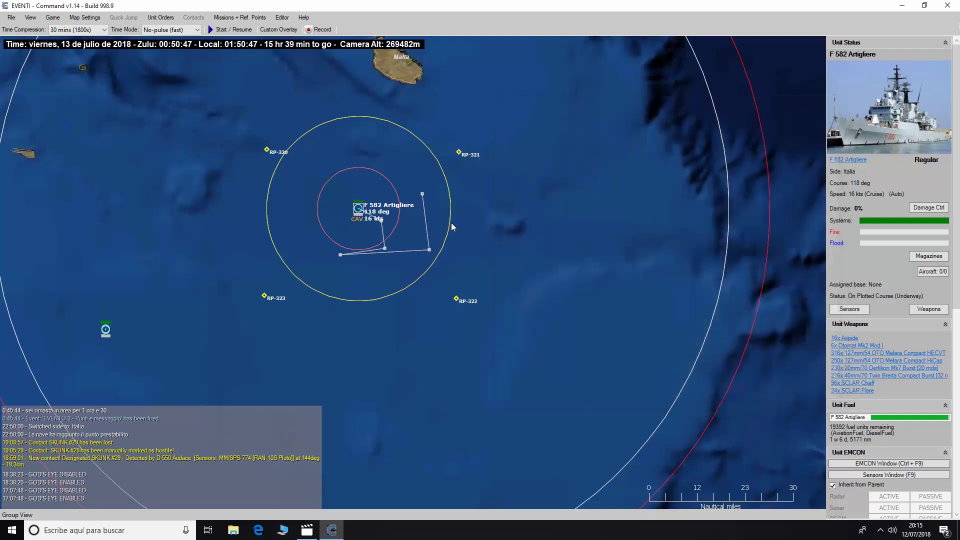
# Select the Djerba-Zarzis International Airport contact and switch the scenario editor to the Tunisia side.
pyautogui.press('alt')
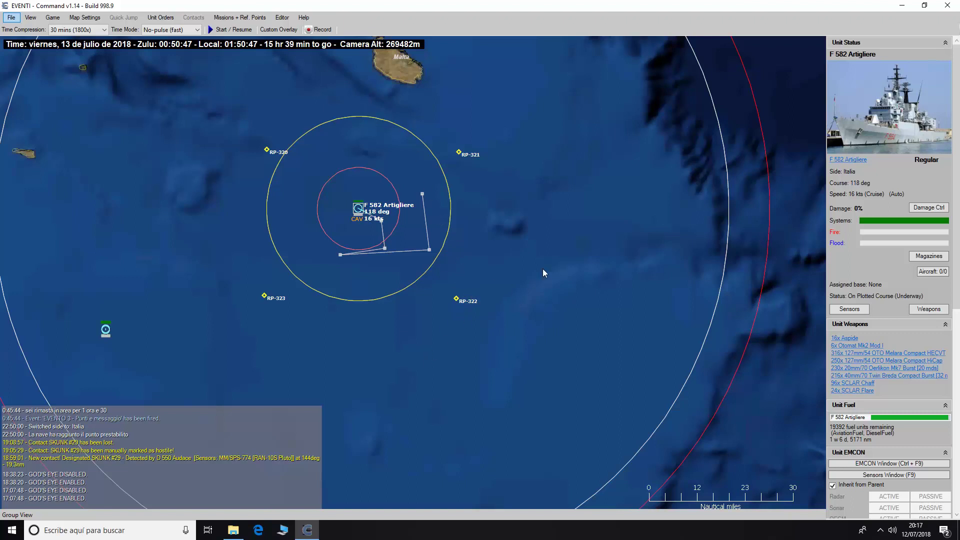
pyautogui.press('alt')
pyautogui.scroll(-3, 353, 257)
pyautogui.scroll(-1, 352, 253)
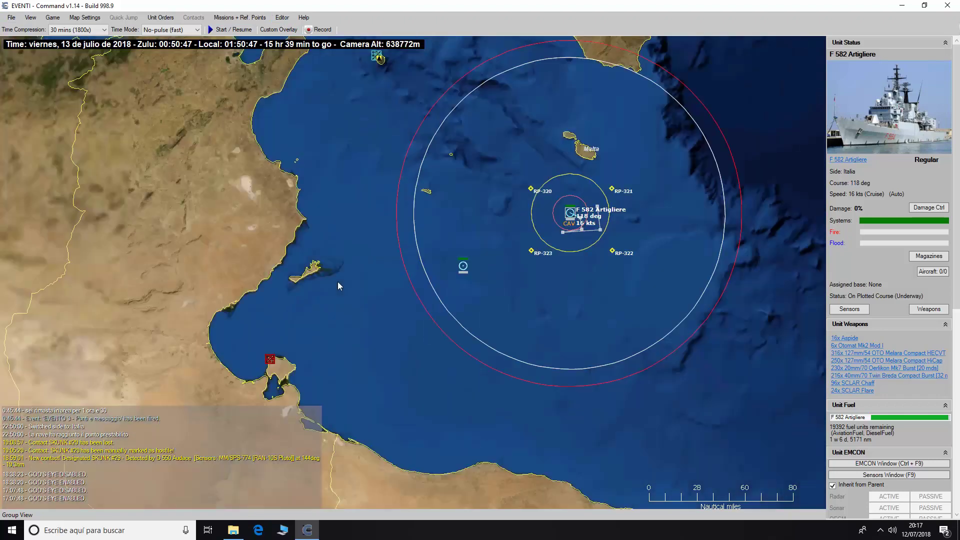
pyautogui.click(319, 373)
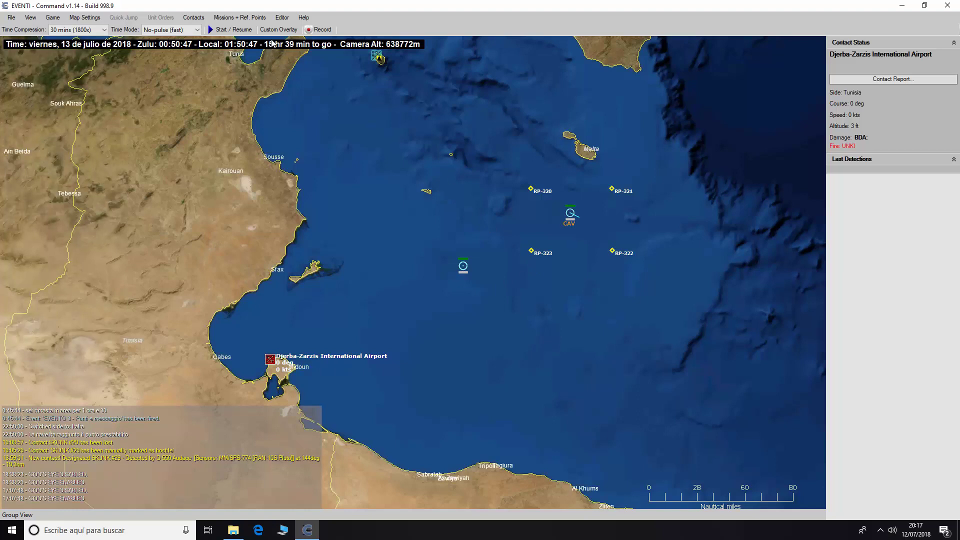
pyautogui.click(282, 18)
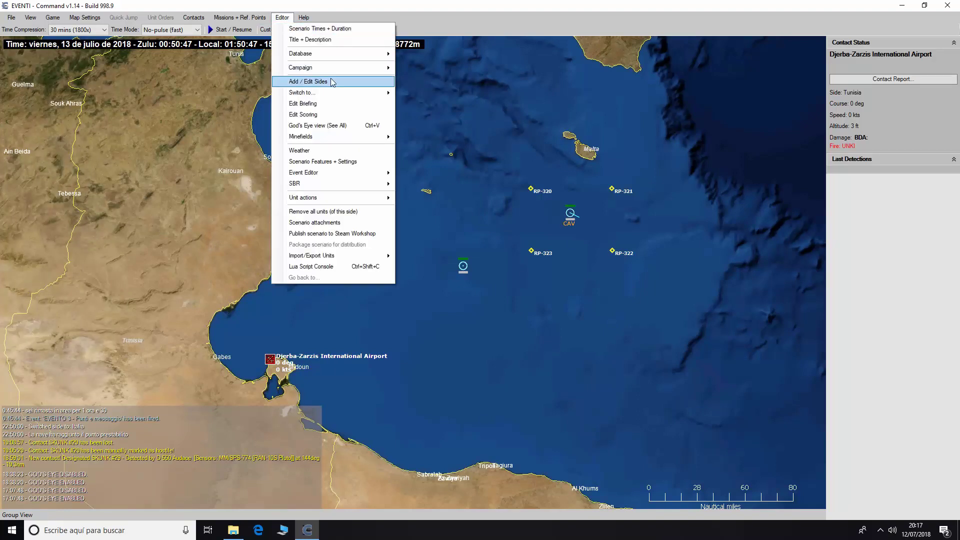
pyautogui.moveTo(335, 93)
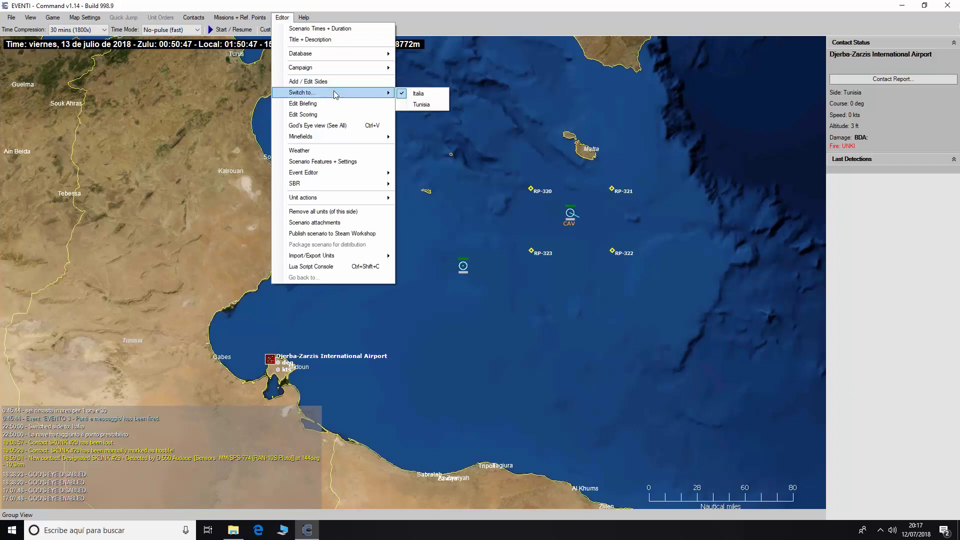
pyautogui.click(426, 106)
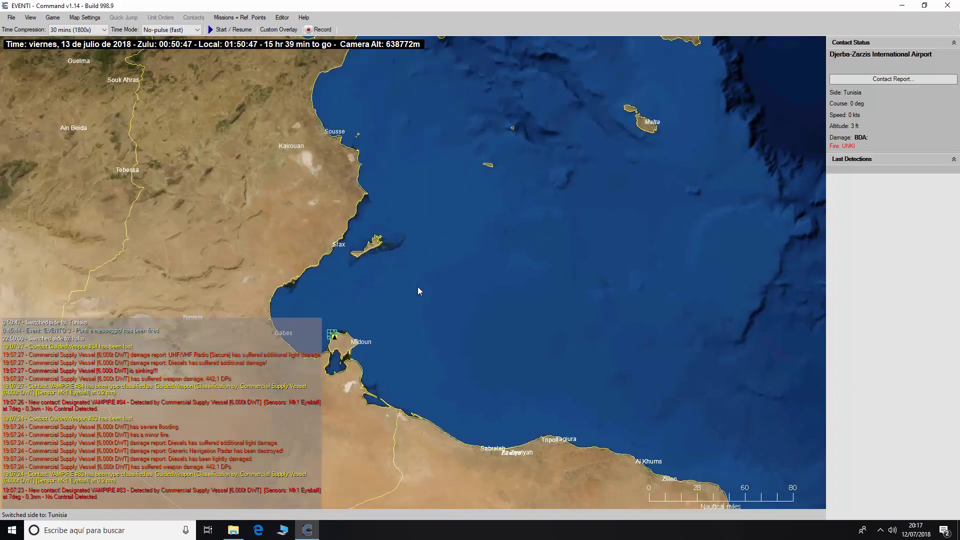
# Create a new event in the Event Editor with the description "EVENTO 4 - Scoperta nave".
pyautogui.click(282, 18)
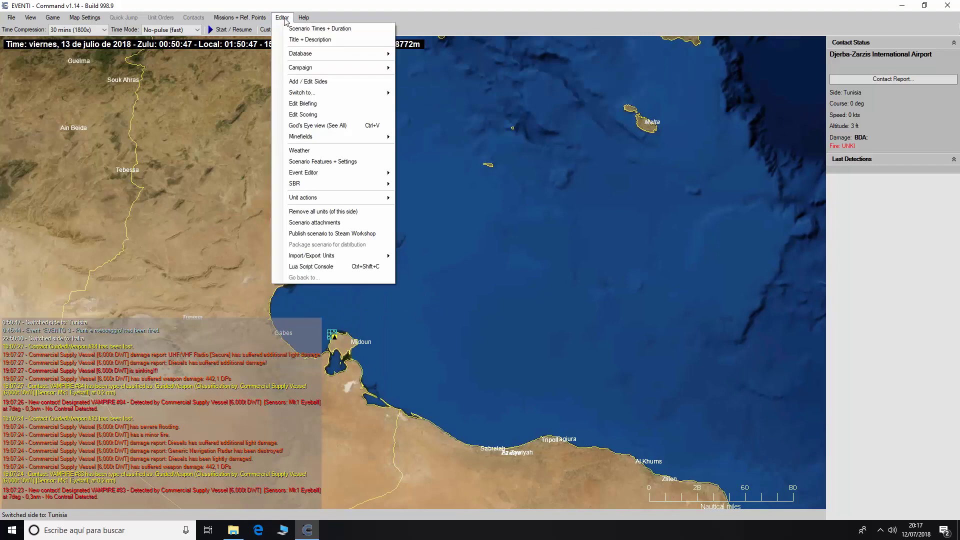
pyautogui.moveTo(337, 173)
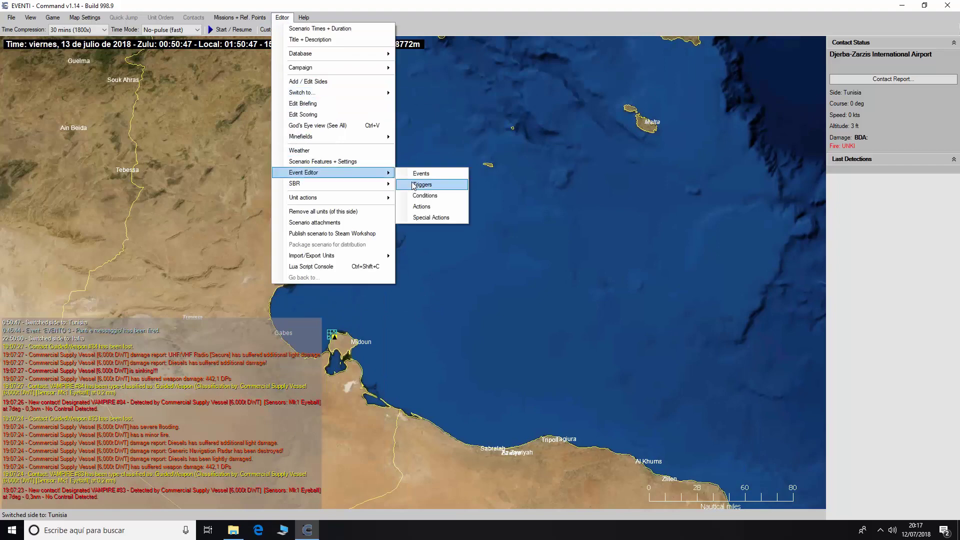
pyautogui.click(422, 175)
pyautogui.moveTo(626, 131); pyautogui.dragTo(582, 146)
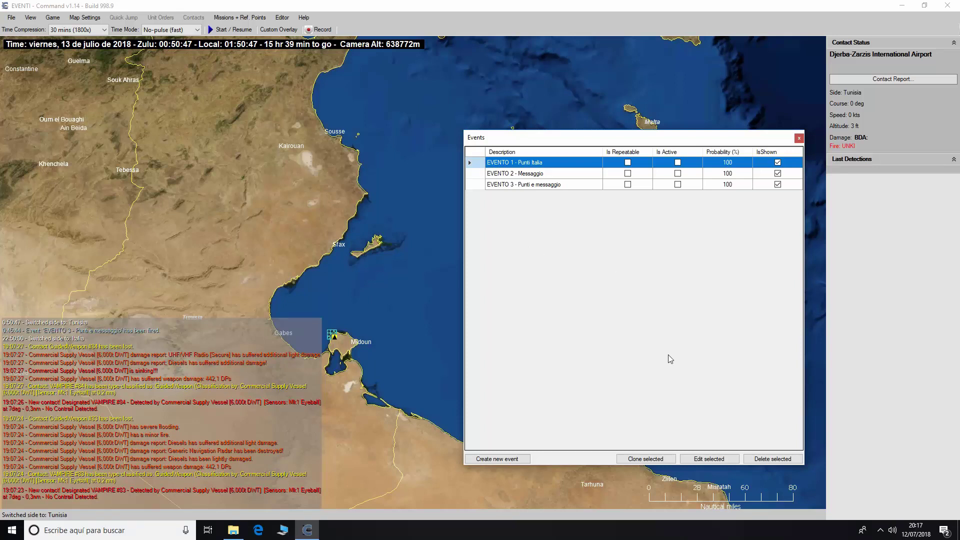
pyautogui.click(497, 459)
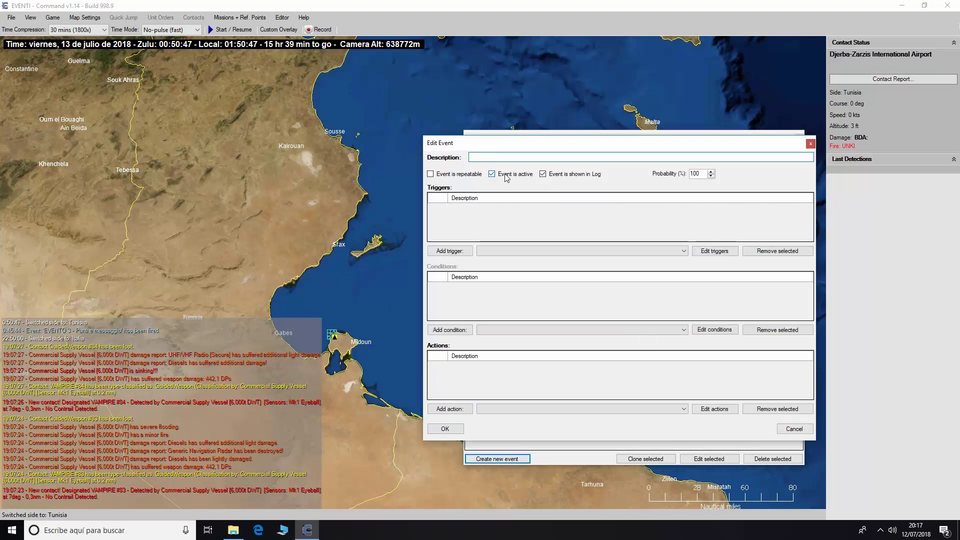
pyautogui.write('EVENTO $')
pyautogui.press('BackSpace')
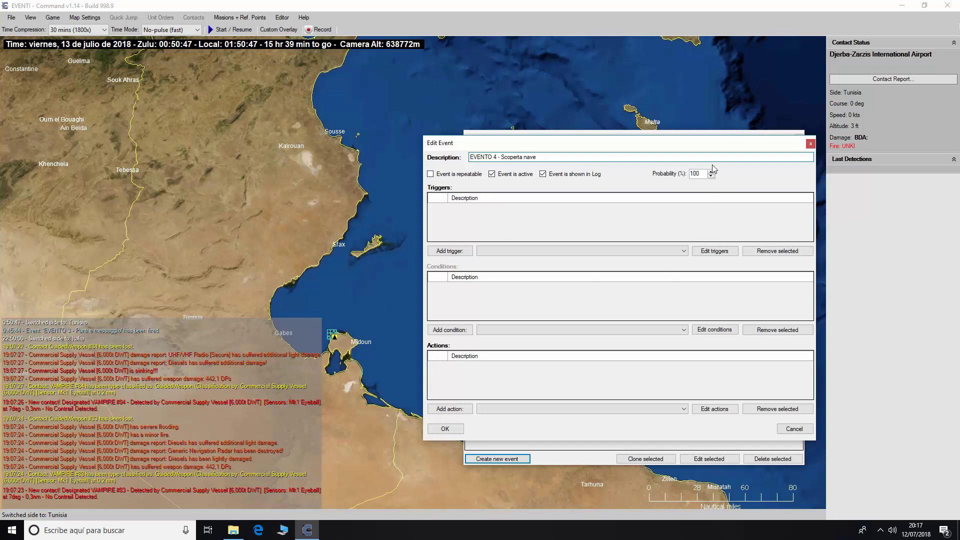
# Create a Unit is Detected trigger for the event and describe it as "unita italia beccata".
pyautogui.click(722, 252)
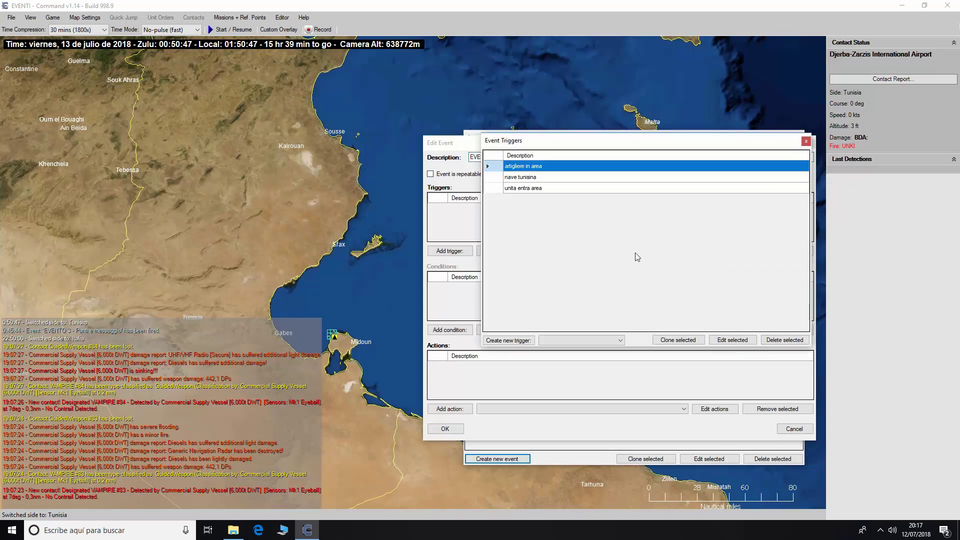
pyautogui.click(620, 340)
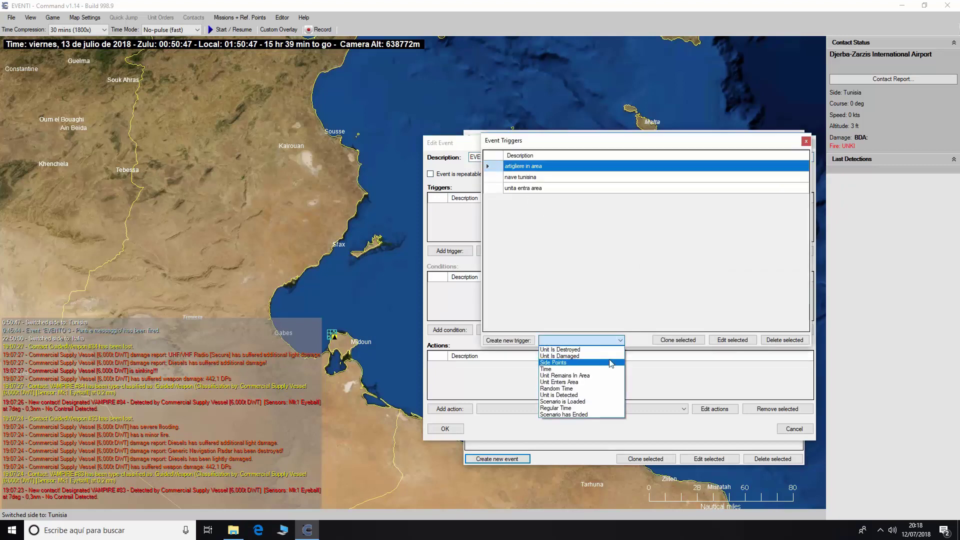
pyautogui.click(601, 396)
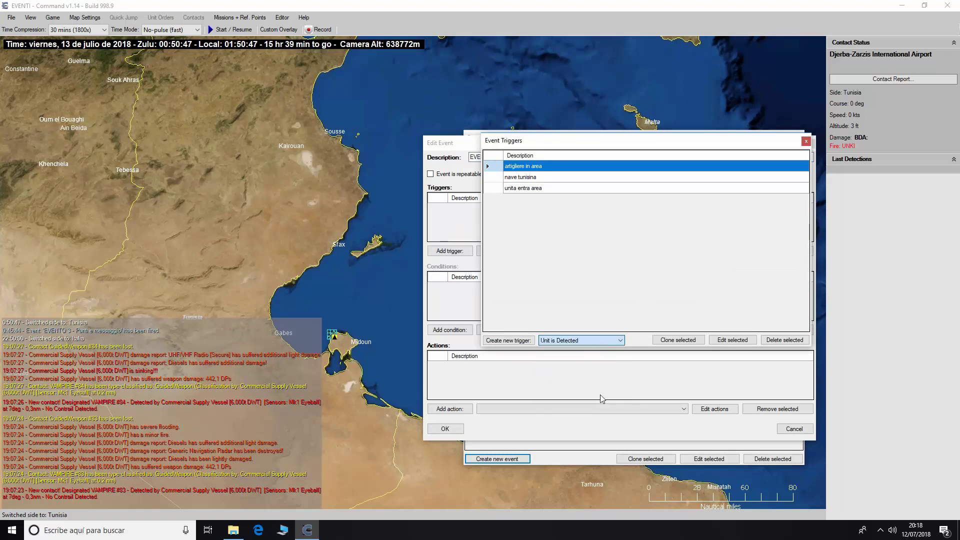
pyautogui.click(513, 341)
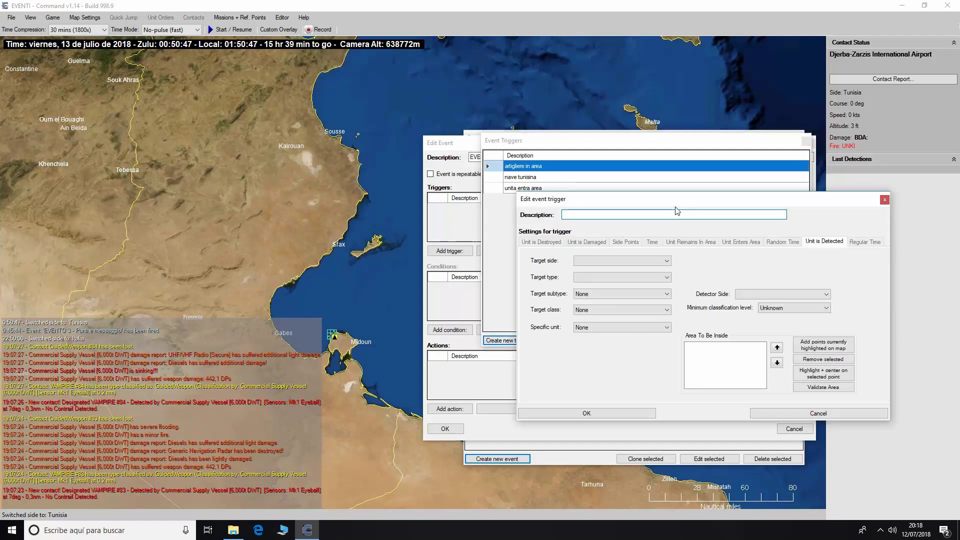
pyautogui.write('unita italia beccata')
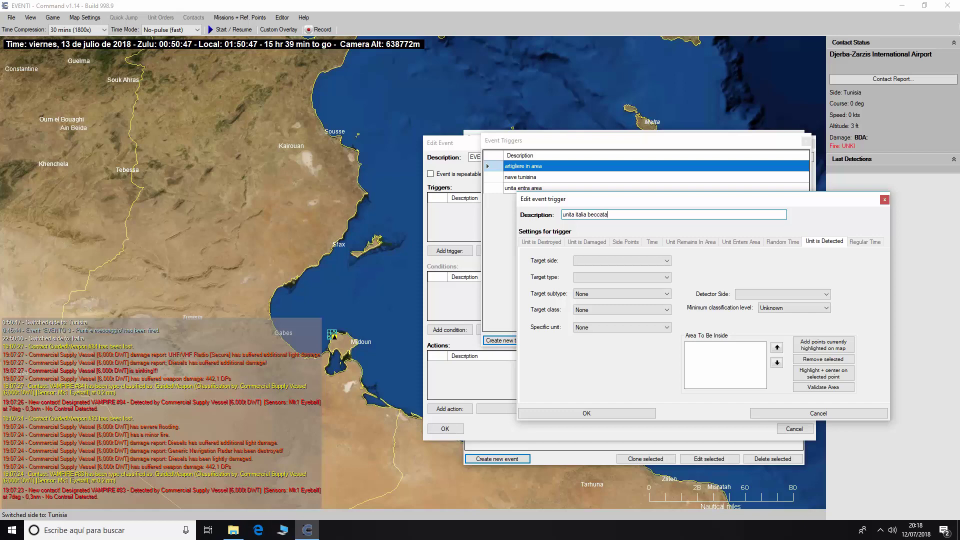
pyautogui.click(662, 261)
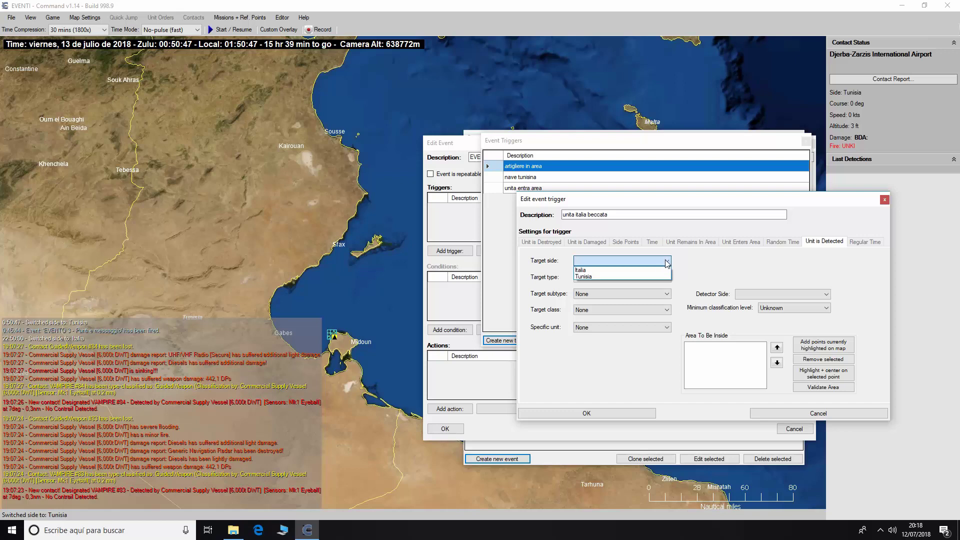
pyautogui.click(664, 276)
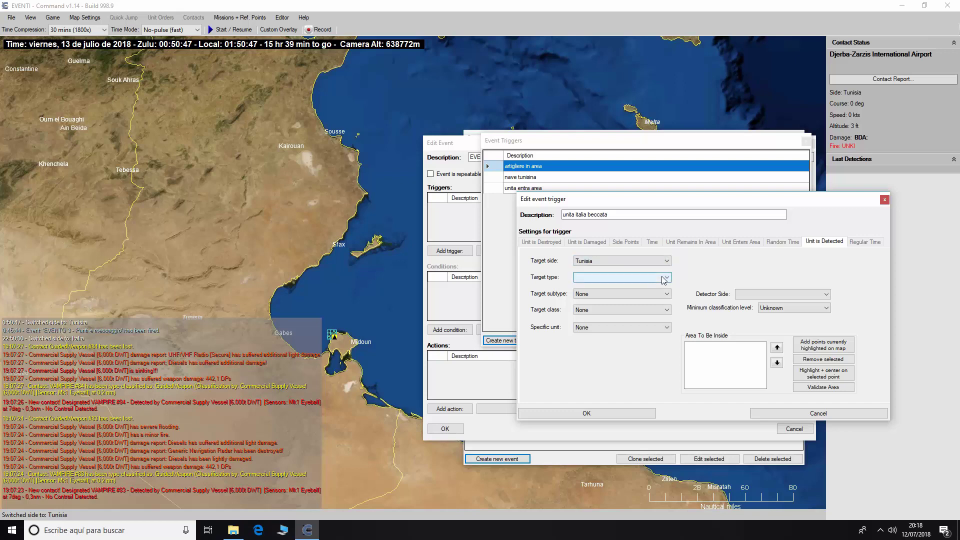
pyautogui.click(665, 278)
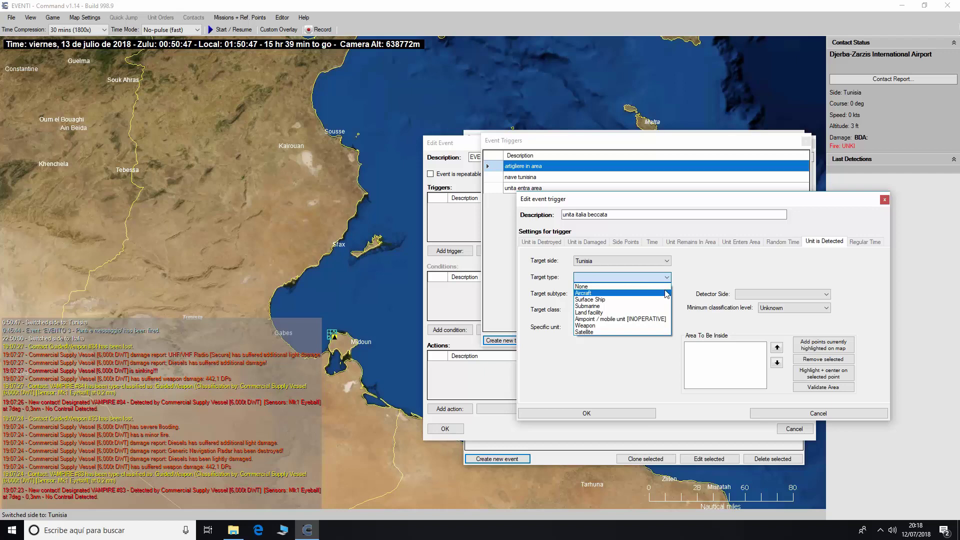
pyautogui.click(665, 278)
# Set the trigger's target to side Italia, type Surface Ship, subtype FFG and class F 582 Artigliere.
pyautogui.click(667, 261)
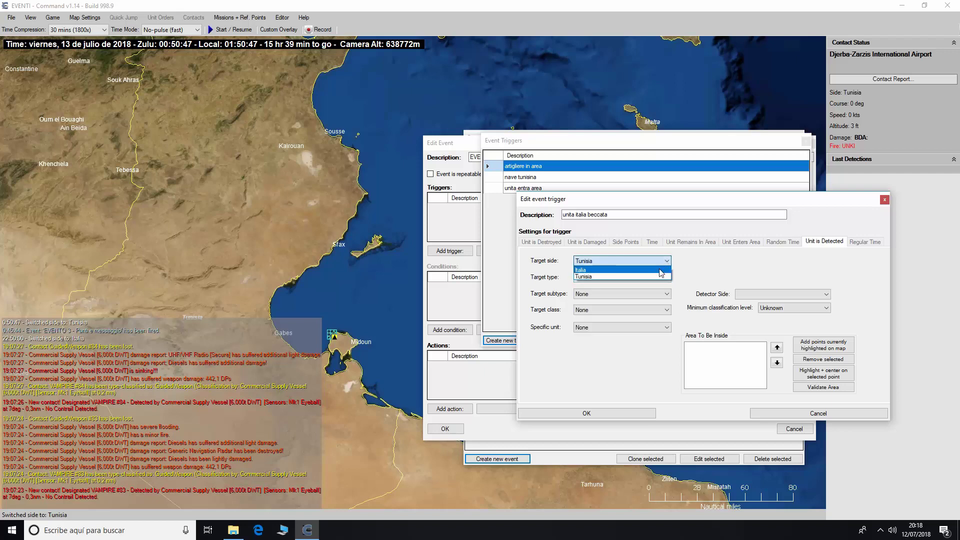
pyautogui.click(660, 269)
pyautogui.click(665, 278)
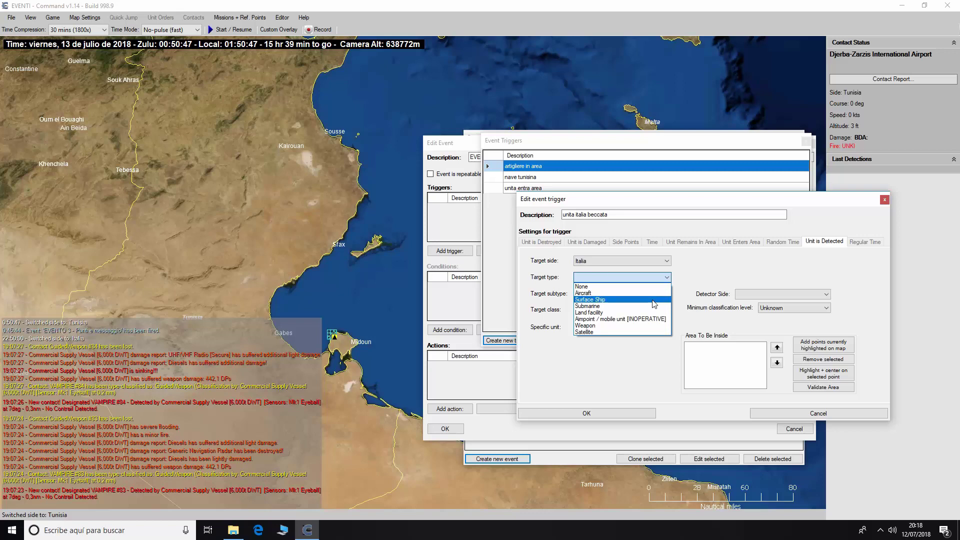
pyautogui.click(652, 299)
pyautogui.click(657, 295)
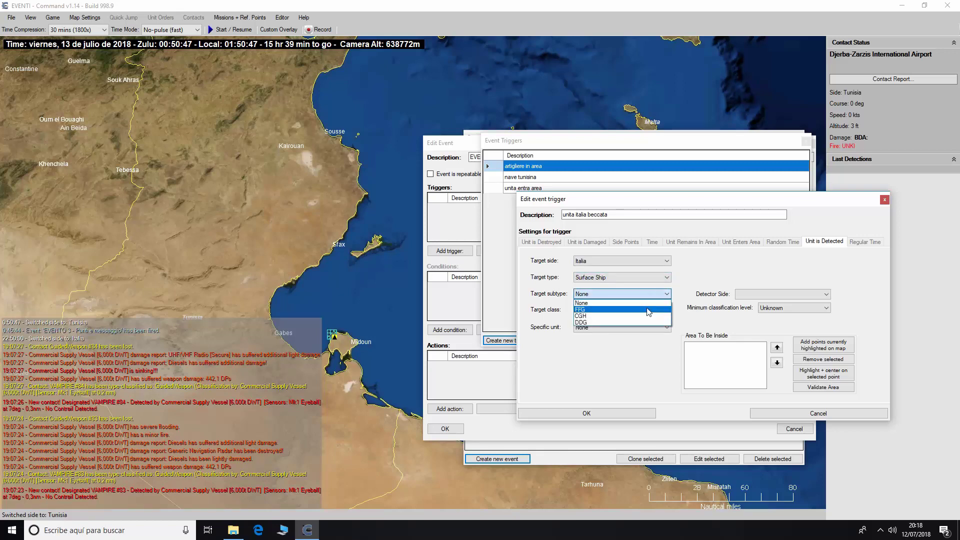
pyautogui.click(649, 309)
pyautogui.click(647, 309)
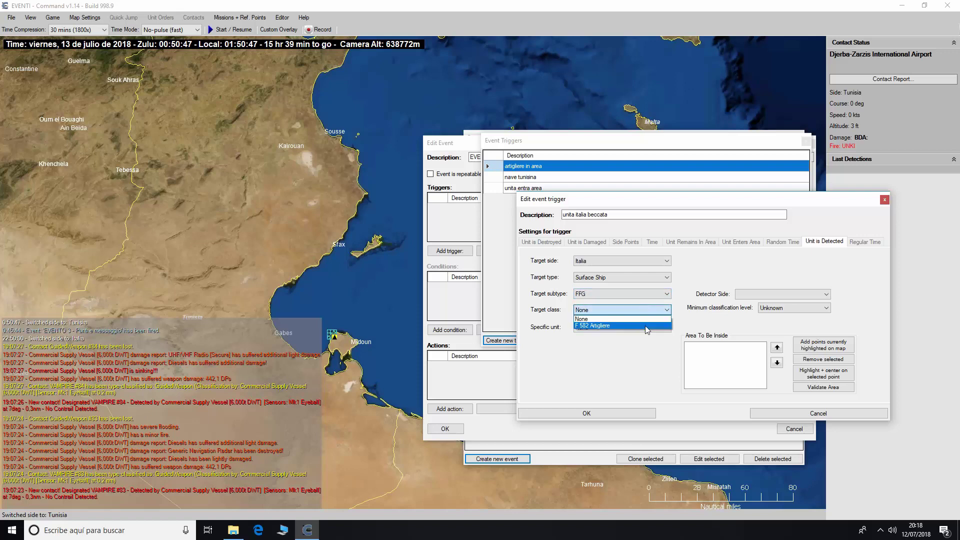
pyautogui.click(646, 322)
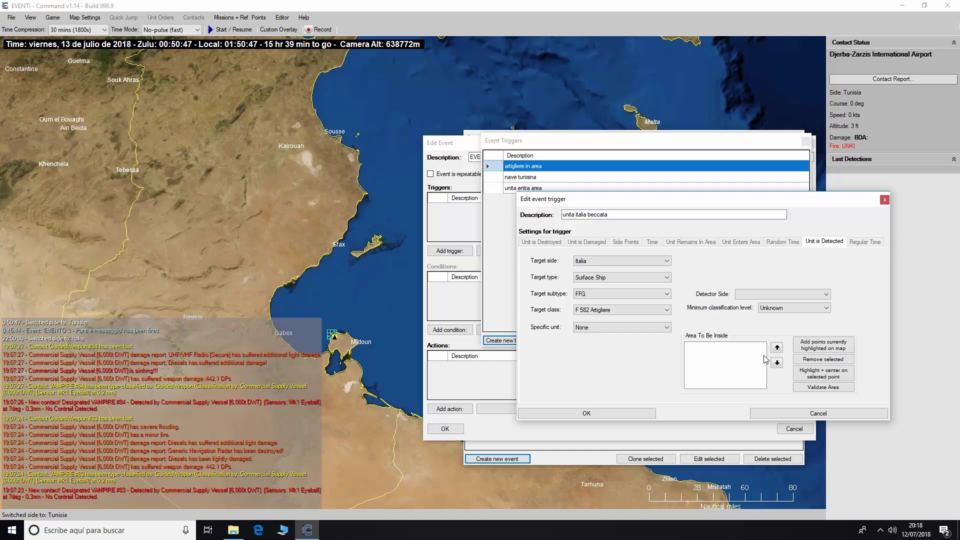
# Set the trigger's detector side to Tunisia with minimum classification level Unknown, and save the trigger.
pyautogui.click(814, 348)
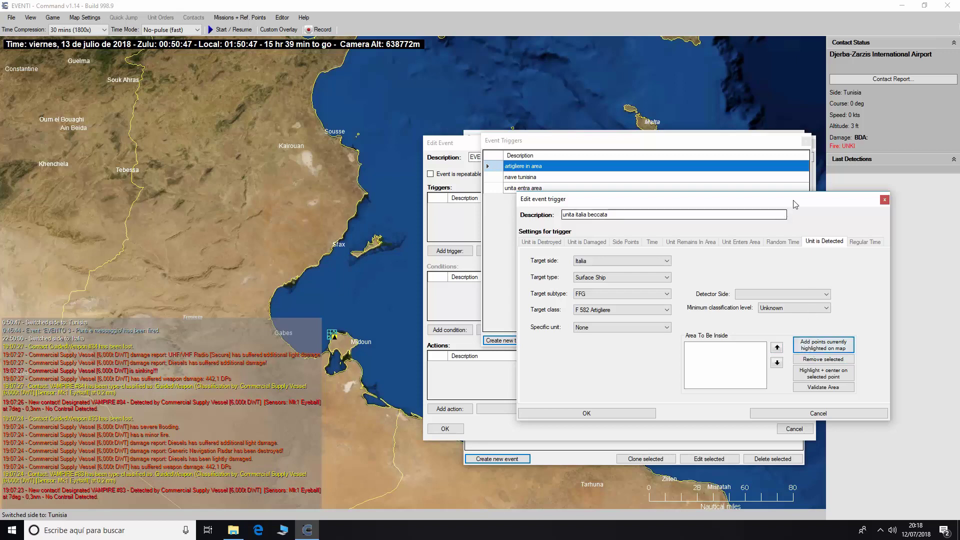
pyautogui.moveTo(795, 204); pyautogui.dragTo(747, 211)
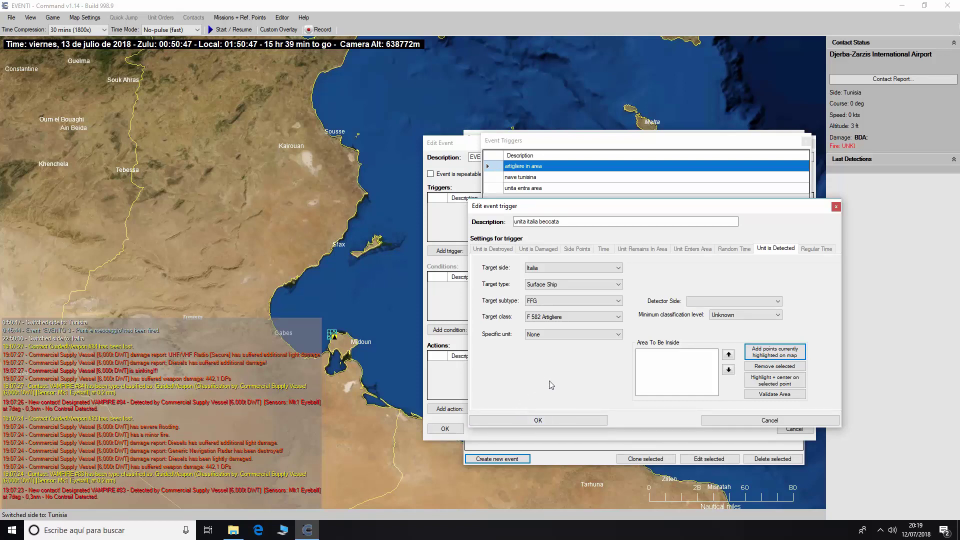
pyautogui.click(763, 302)
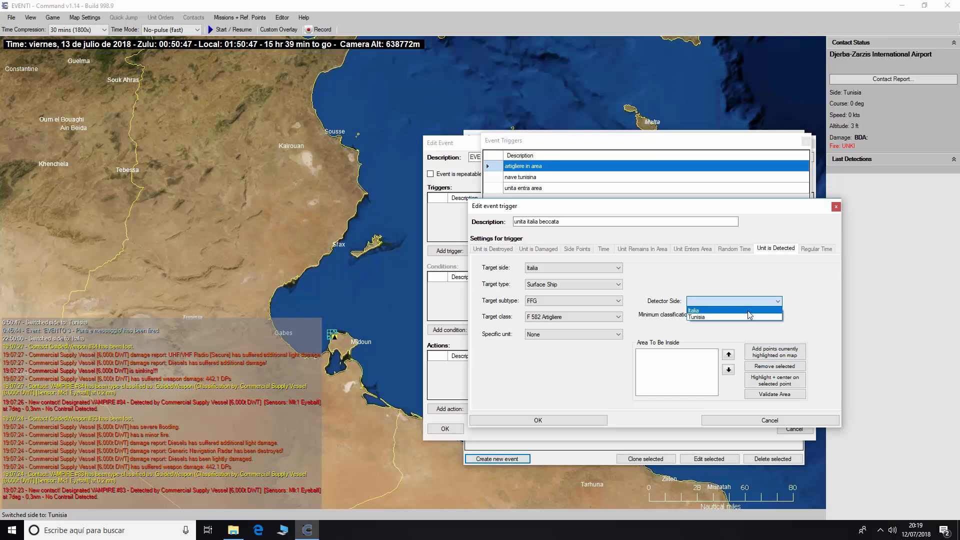
pyautogui.click(746, 317)
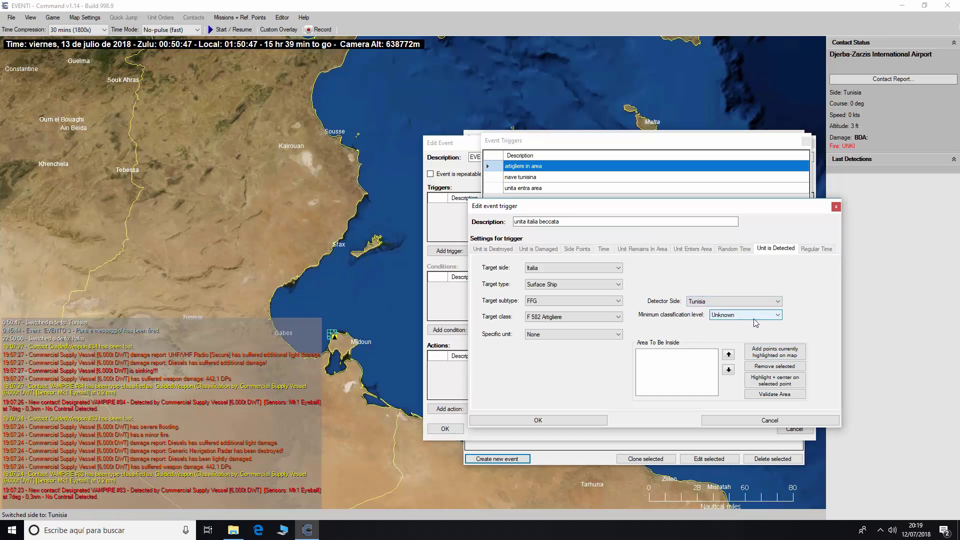
pyautogui.click(757, 319)
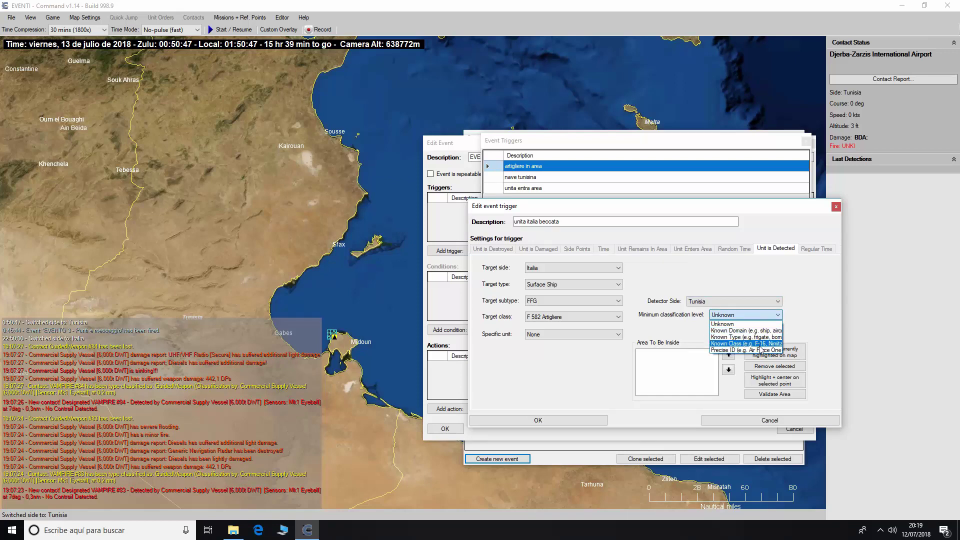
pyautogui.click(742, 326)
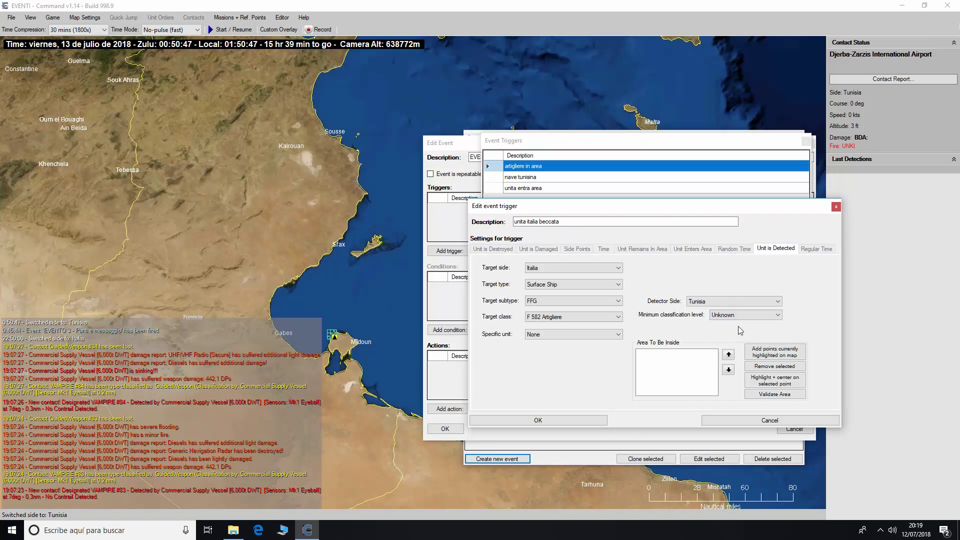
pyautogui.click(590, 420)
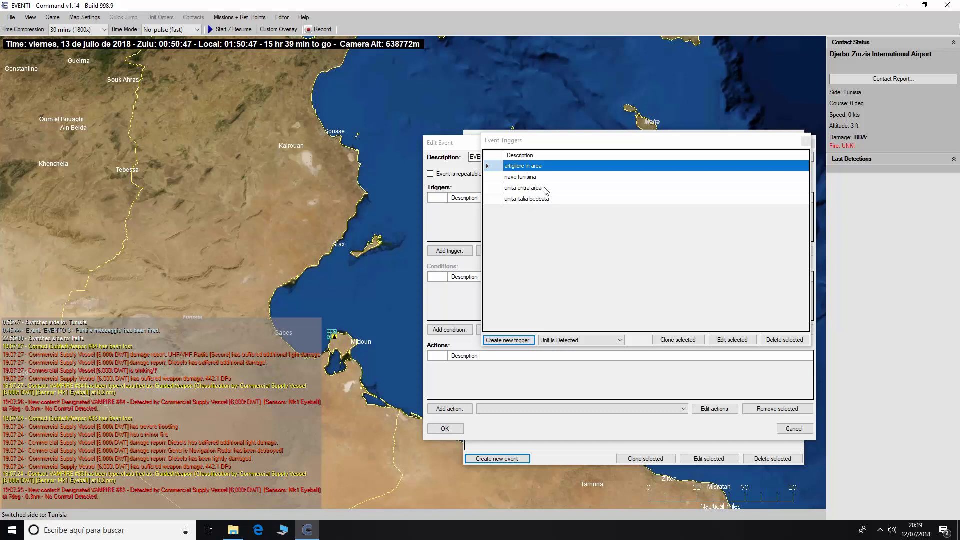
# Add the "unita italia beccata" trigger to the event "EVENTO 4 - Scoperta nave".
pyautogui.click(806, 141)
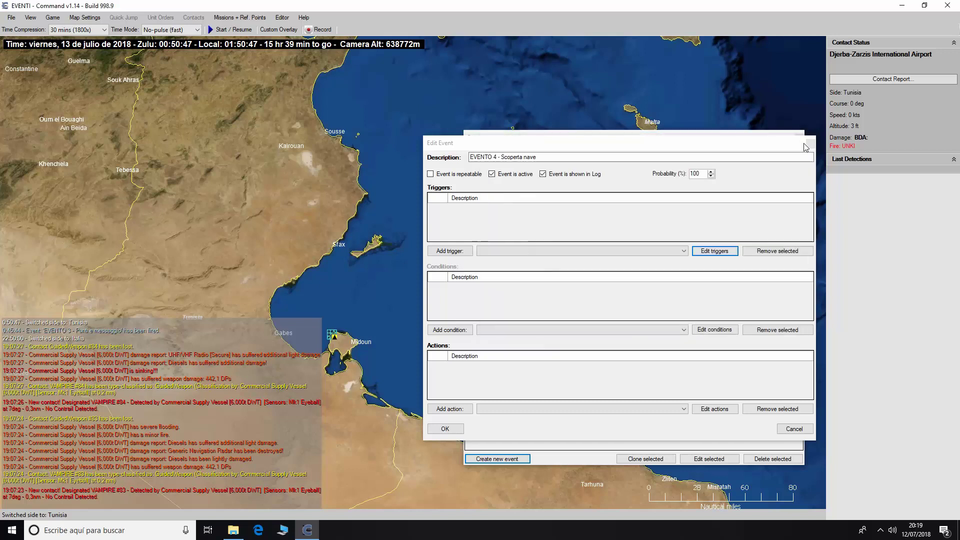
pyautogui.click(684, 251)
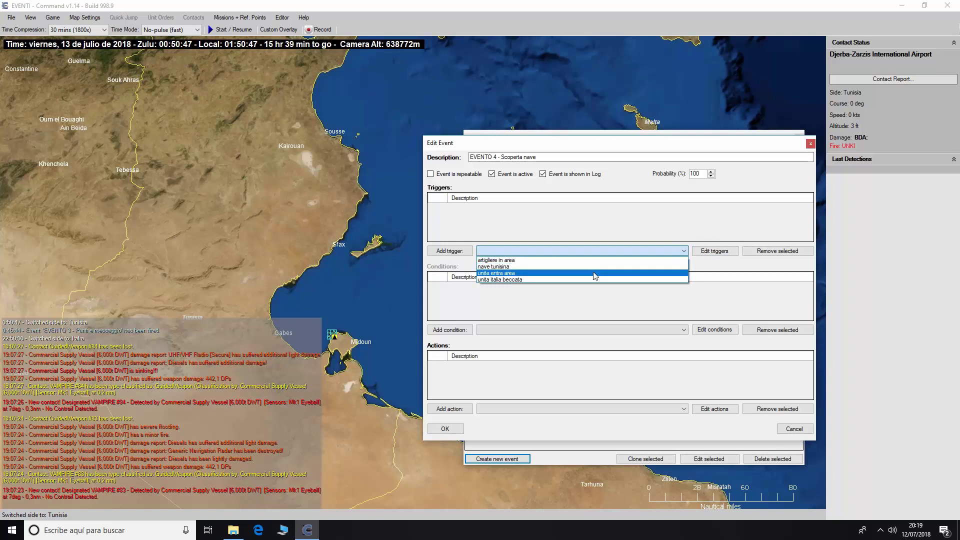
pyautogui.click(568, 280)
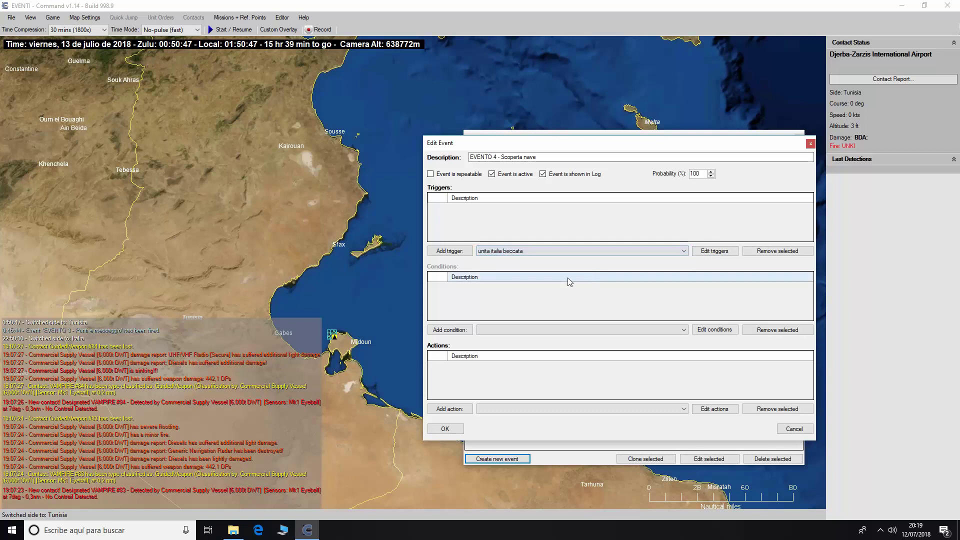
pyautogui.click(450, 250)
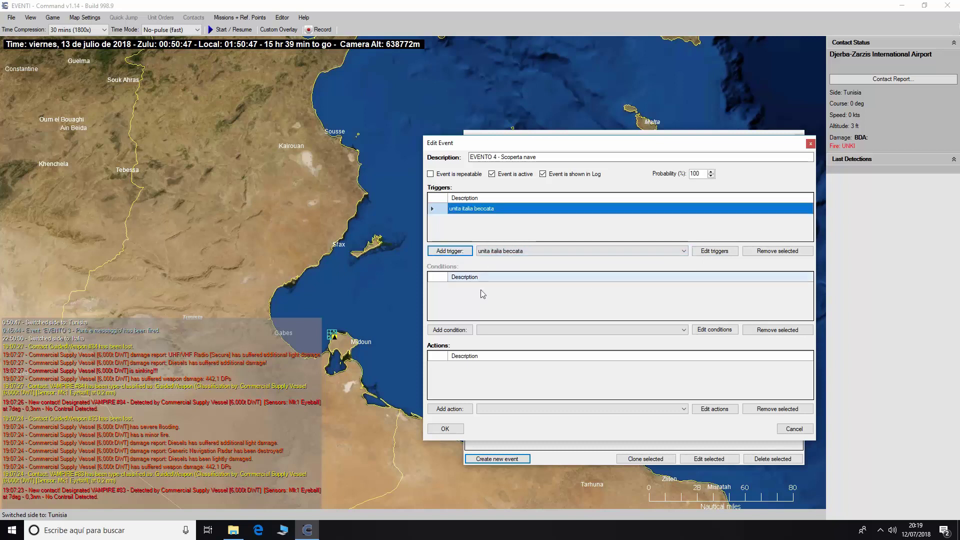
# Create a new event action of type Points for the ship detection event.
pyautogui.click(711, 410)
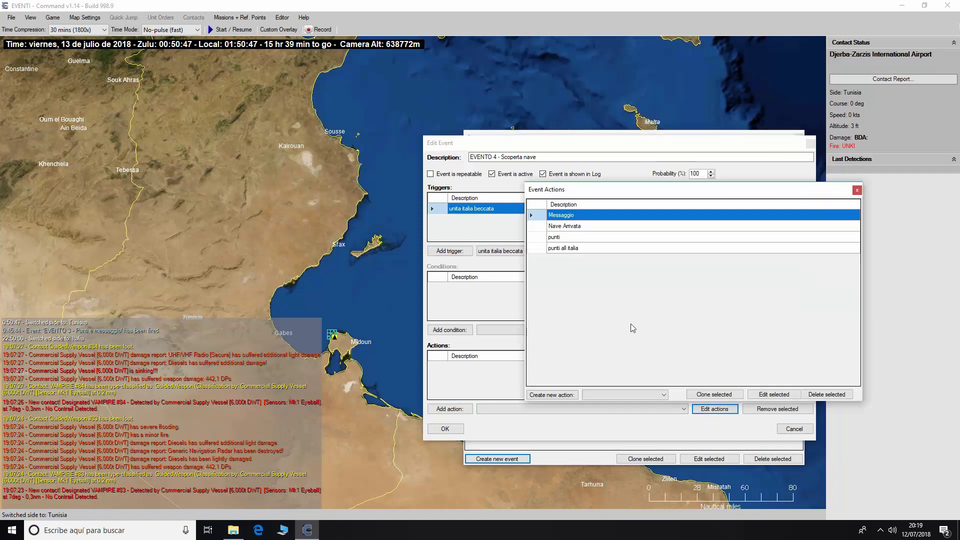
pyautogui.click(643, 395)
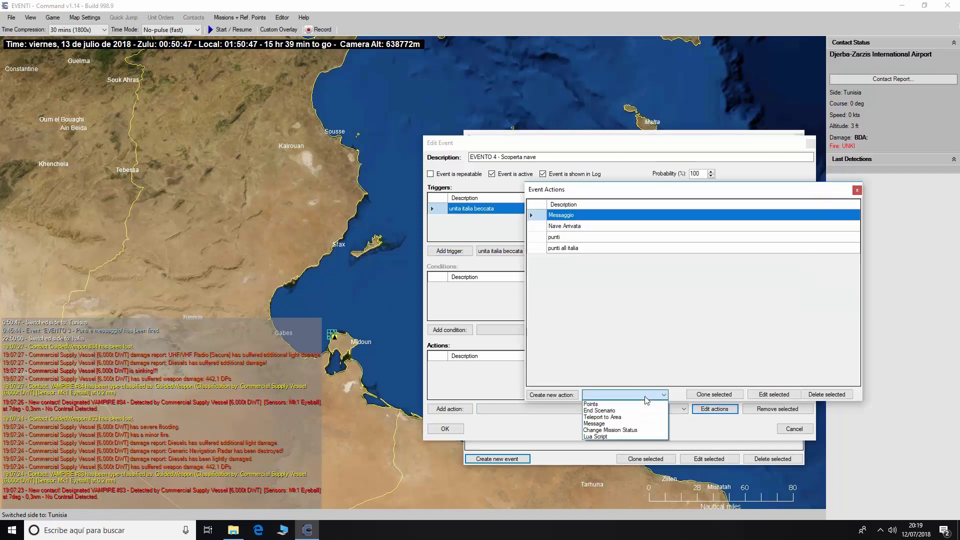
pyautogui.click(618, 424)
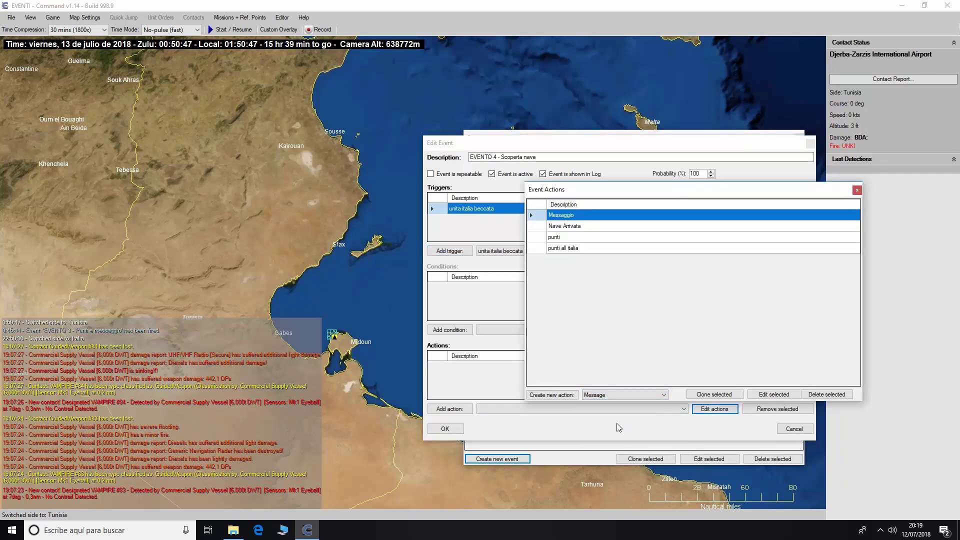
pyautogui.click(664, 395)
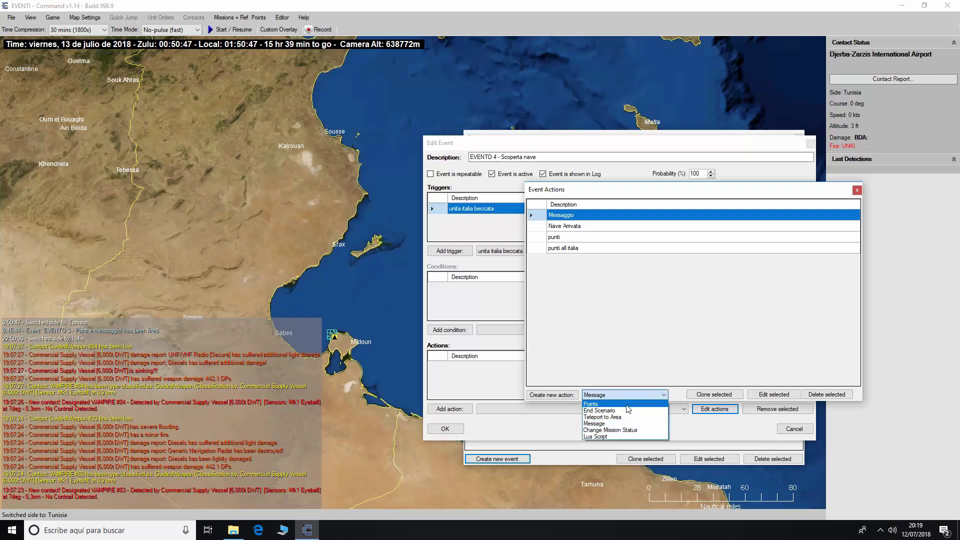
pyautogui.click(630, 404)
pyautogui.click(574, 395)
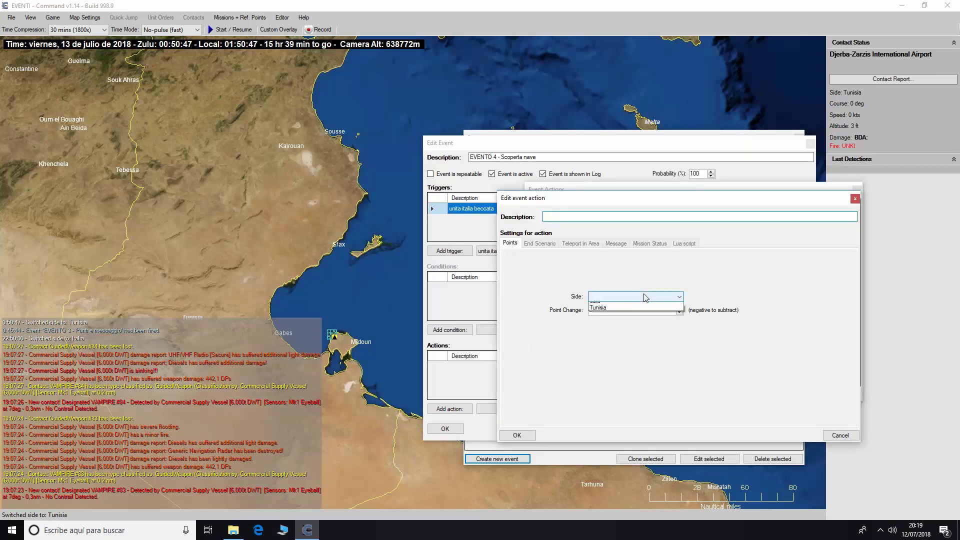
# Set the action to give Tunisia 150 points, describe it as "punti per tunisia" and save it.
pyautogui.click(643, 298)
pyautogui.click(638, 314)
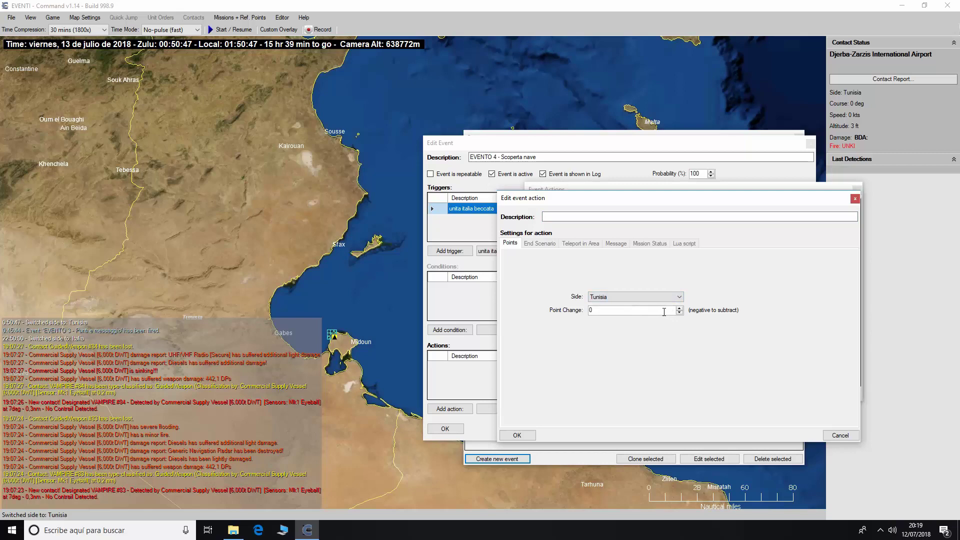
pyautogui.doubleClick(664, 312)
pyautogui.write('150')
pyautogui.click(595, 217)
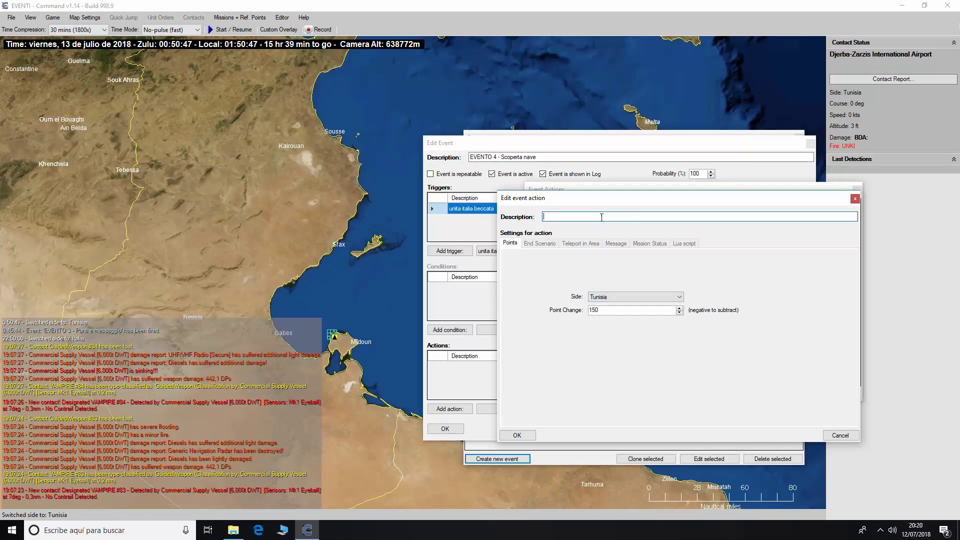
pyautogui.write('punti per tunisia')
pyautogui.click(530, 436)
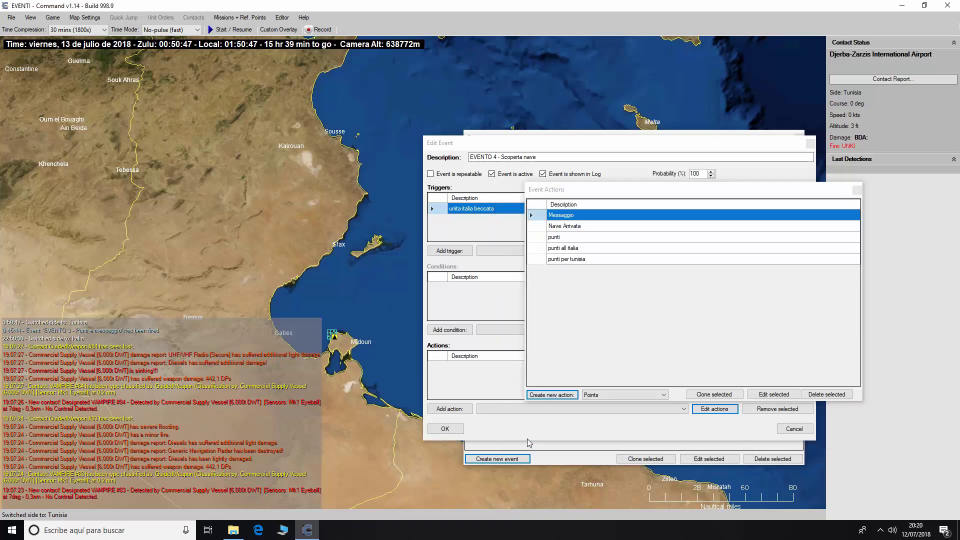
# Add the "punti per tunisia" action to EVENTO 4, save the event and close the event list.
pyautogui.click(858, 189)
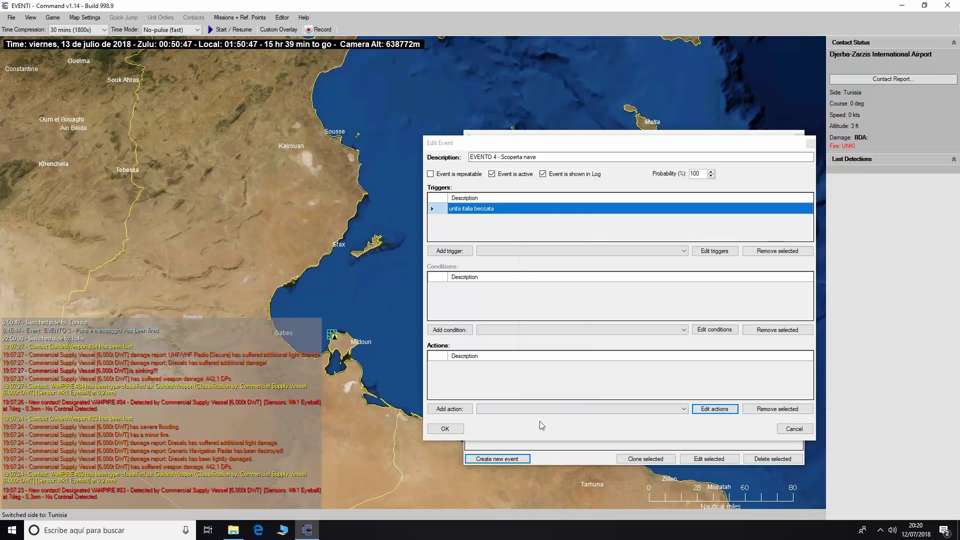
pyautogui.click(556, 409)
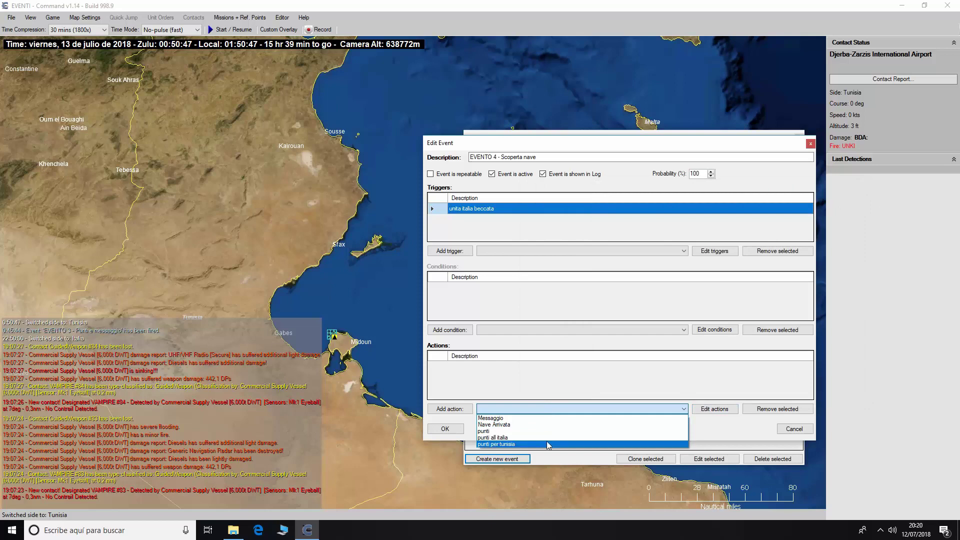
pyautogui.click(531, 443)
pyautogui.click(449, 411)
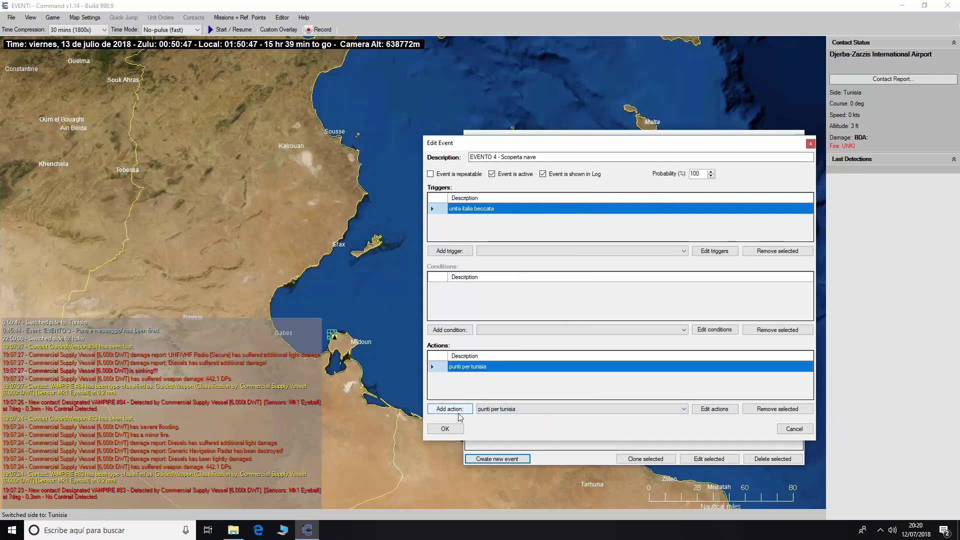
pyautogui.click(445, 429)
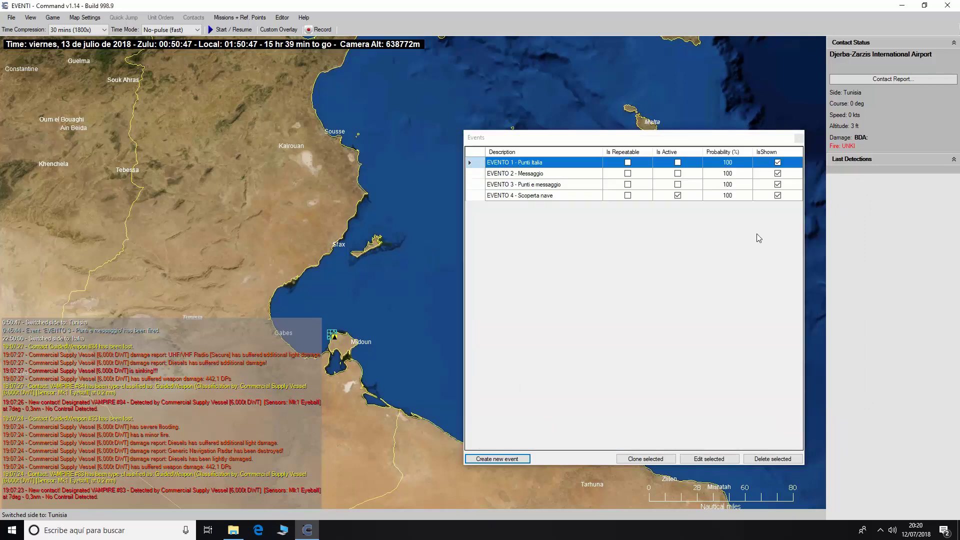
pyautogui.click(568, 196)
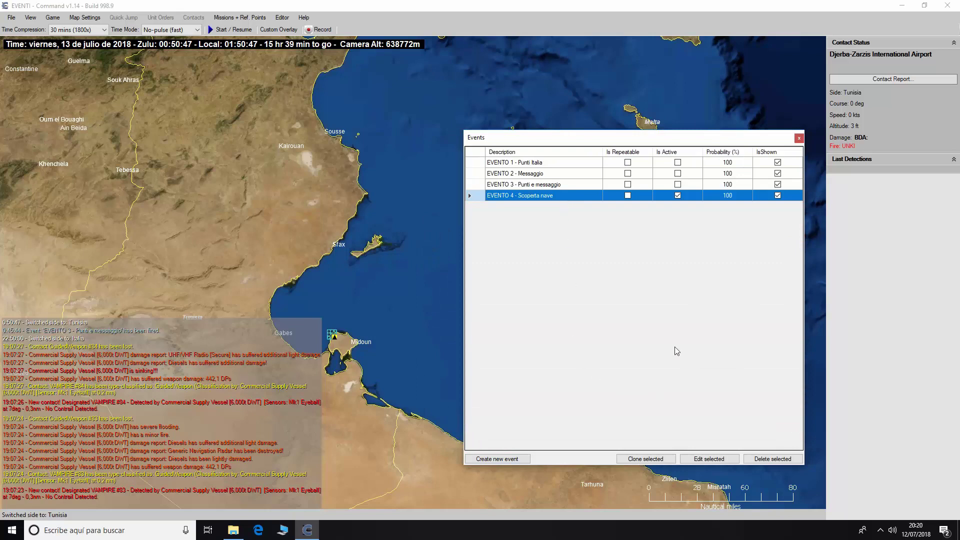
pyautogui.moveTo(581, 143); pyautogui.dragTo(597, 111)
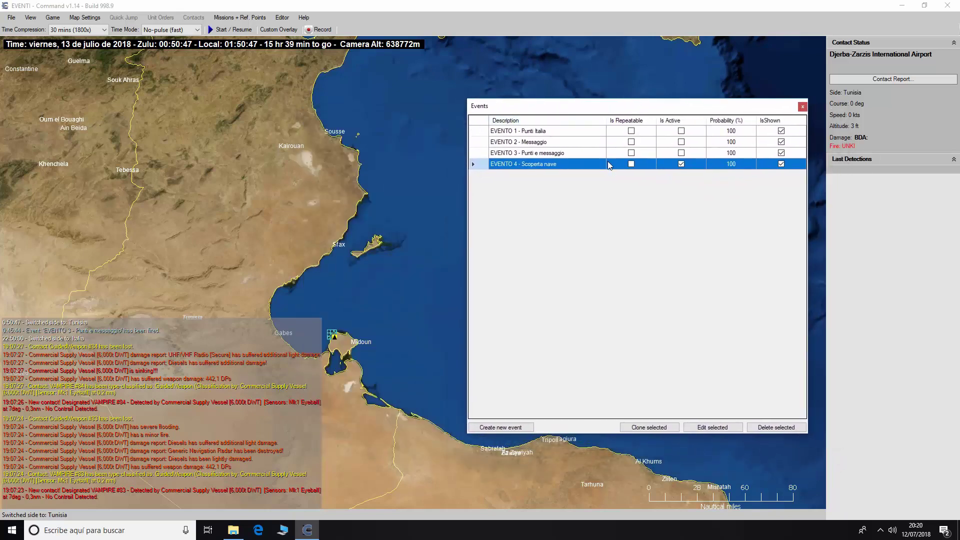
pyautogui.click(803, 107)
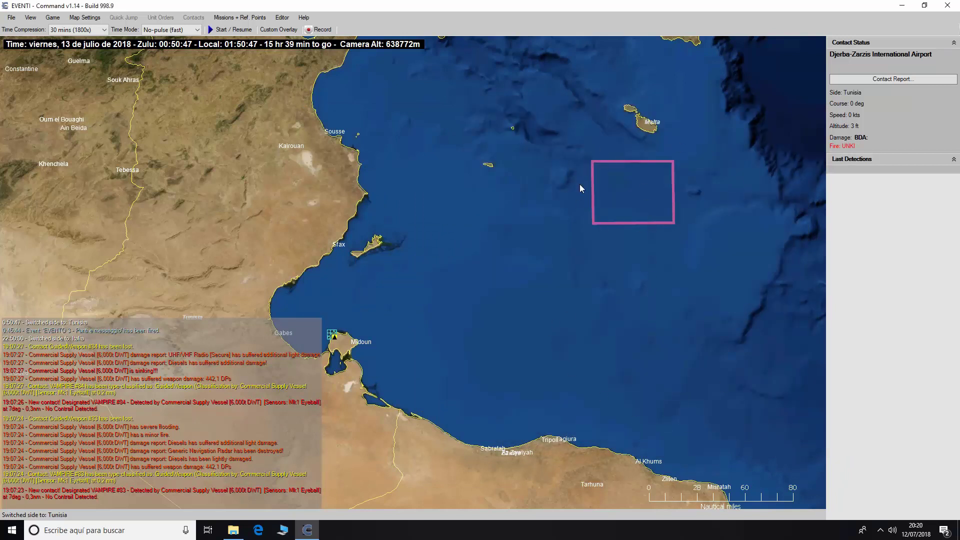
# Launch Panther #1, #2 and #3 (Mirage 5DE) as a group from Djerba-Zarzis International Airport and close its air operations window.
pyautogui.doubleClick(332, 334)
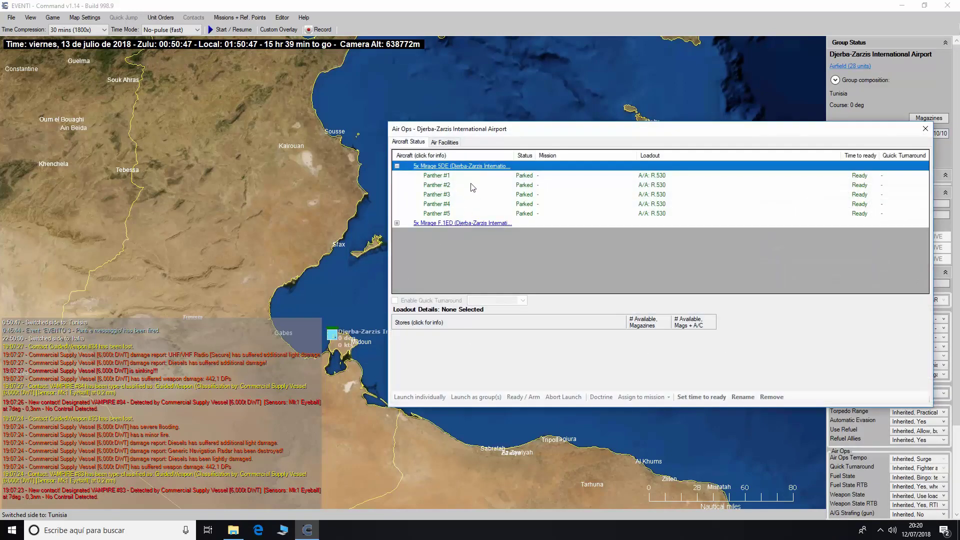
pyautogui.moveTo(641, 178); pyautogui.dragTo(650, 195)
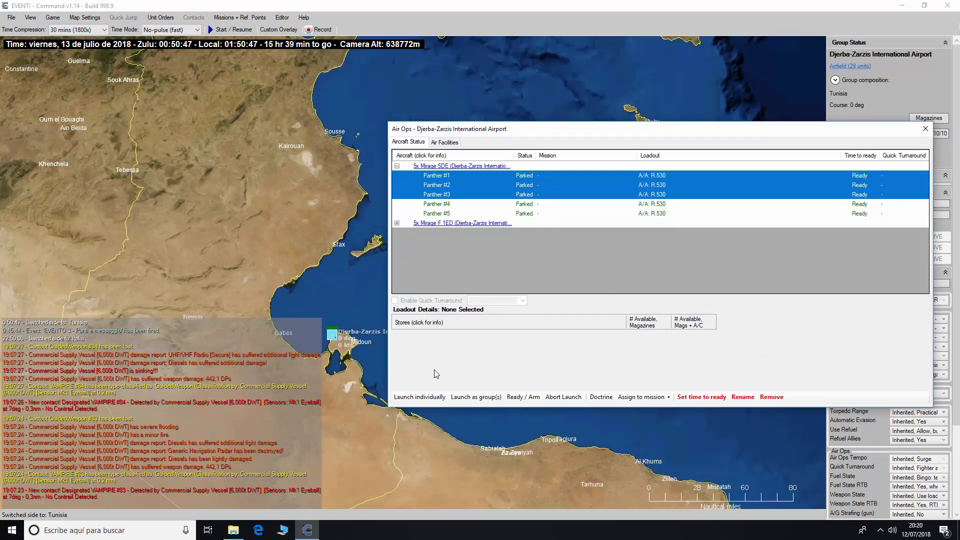
pyautogui.click(478, 398)
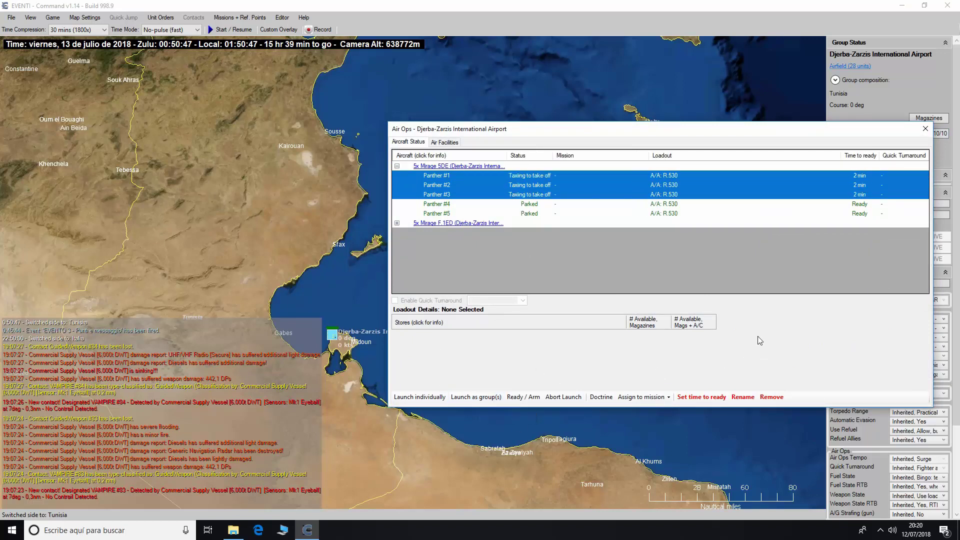
pyautogui.click(925, 129)
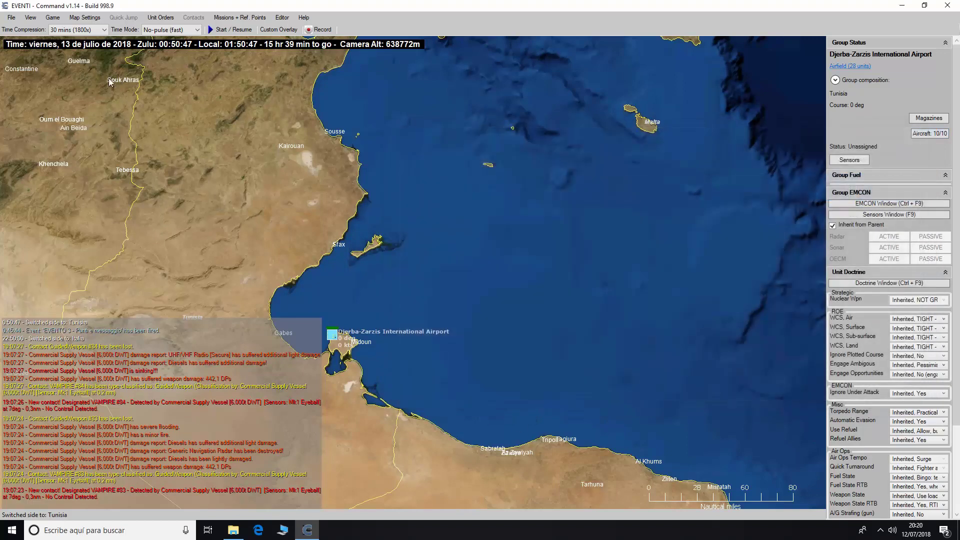
# Run the simulation for the take-off and return the time compression to 1 sec (real-time).
pyautogui.click(227, 30)
pyautogui.click(82, 33)
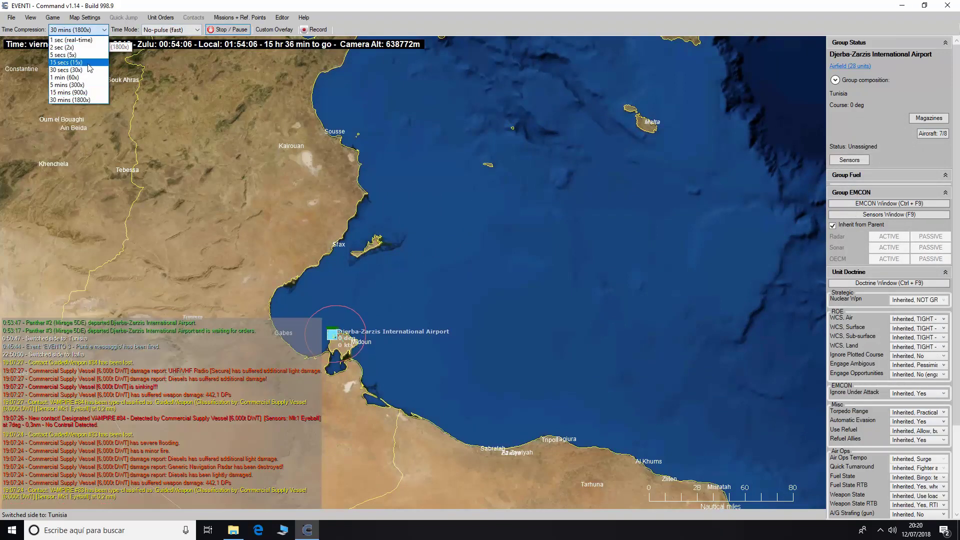
pyautogui.click(71, 40)
# Plot a two-waypoint course for the airborne Mirage flight, running northeast over the sea and ending just south of Malta.
pyautogui.scroll(2, 370, 350)
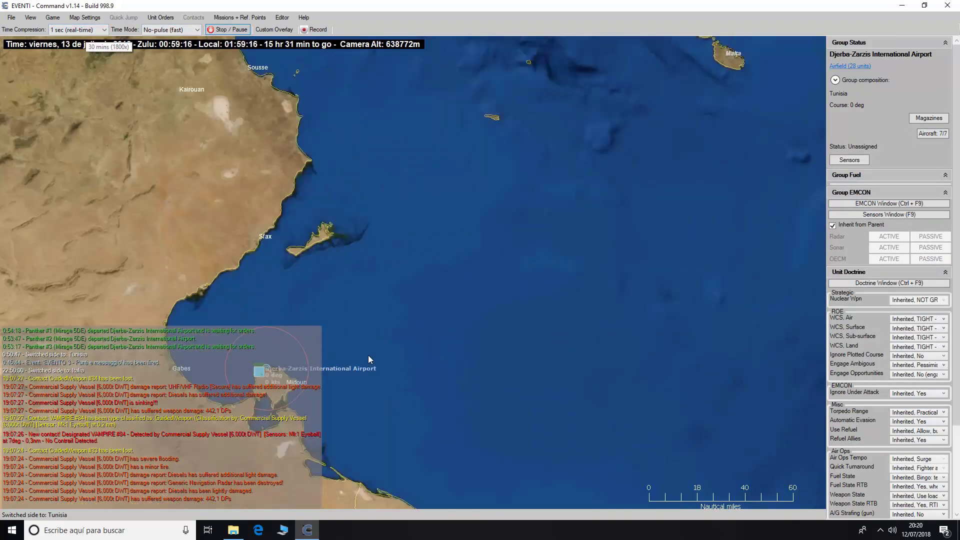
pyautogui.click(367, 295)
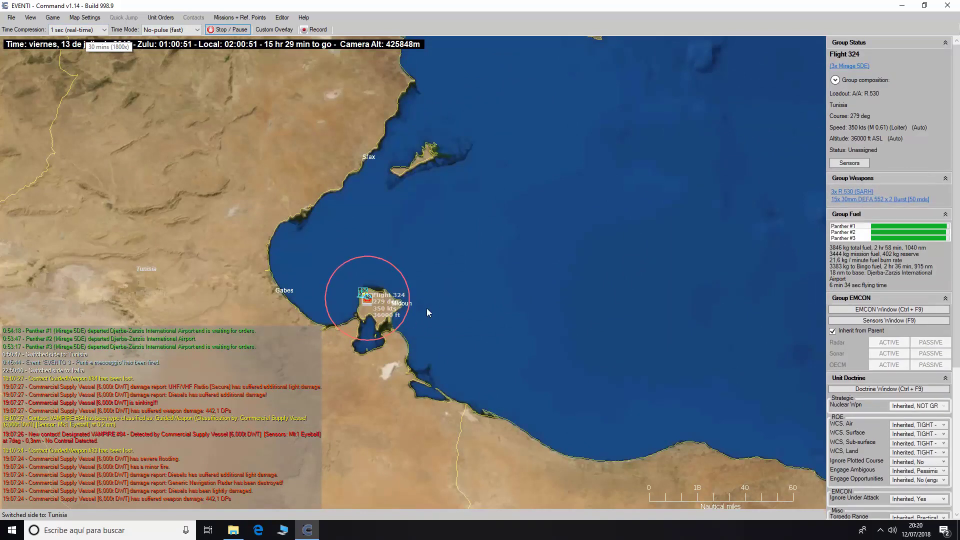
pyautogui.press('F3')
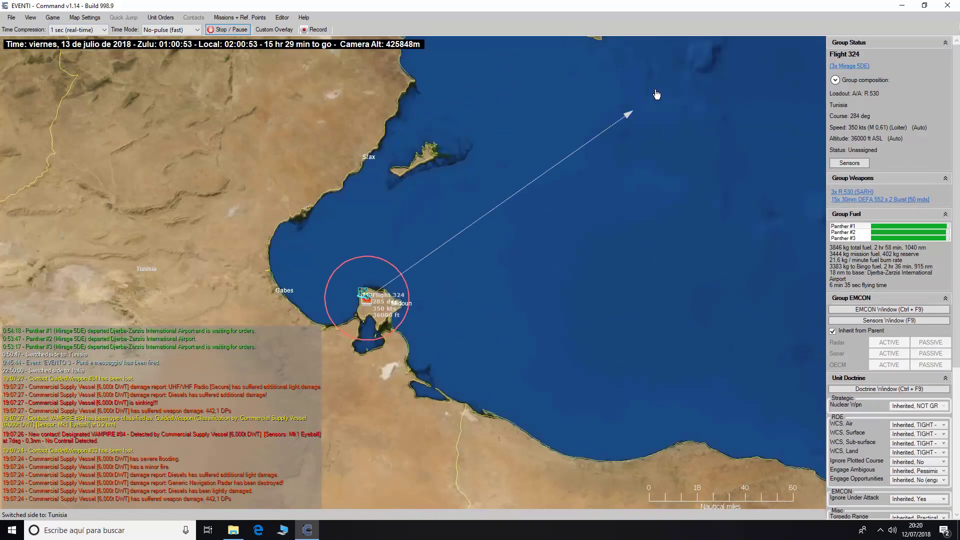
pyautogui.click(660, 80)
pyautogui.scroll(-1, 658, 84)
pyautogui.scroll(-2, 658, 84)
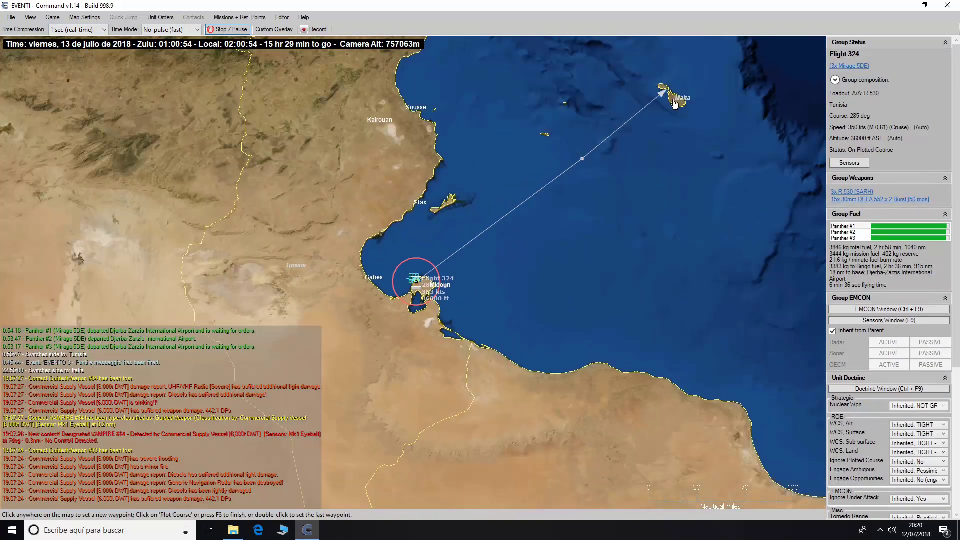
pyautogui.doubleClick(688, 137)
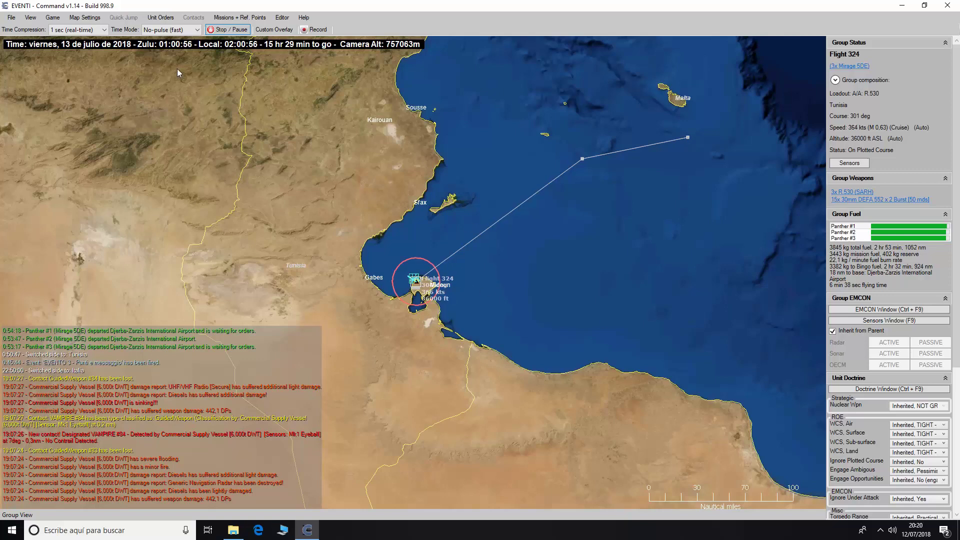
# Advance the flight along its plotted course under faster time compression and return to 1 sec (real-time).
pyautogui.click(104, 30)
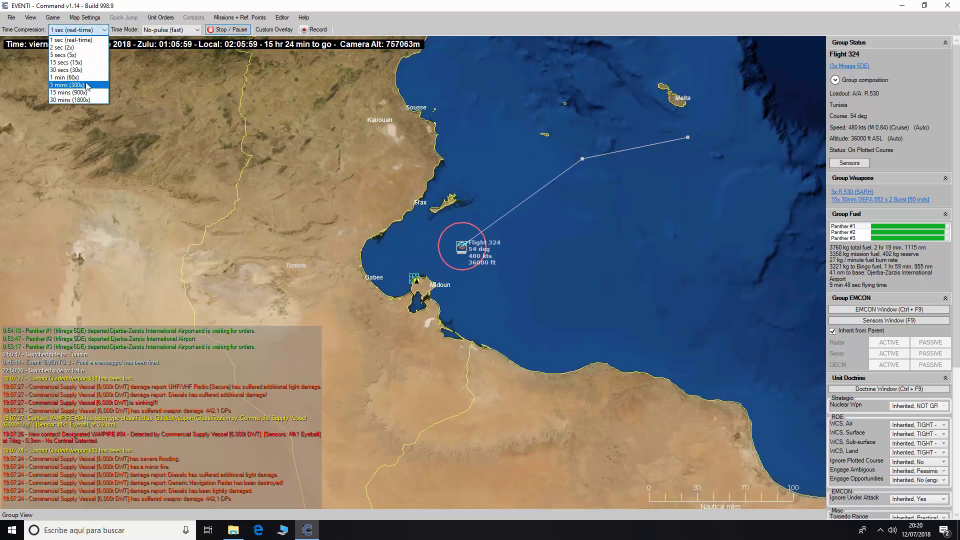
pyautogui.click(89, 48)
pyautogui.click(89, 31)
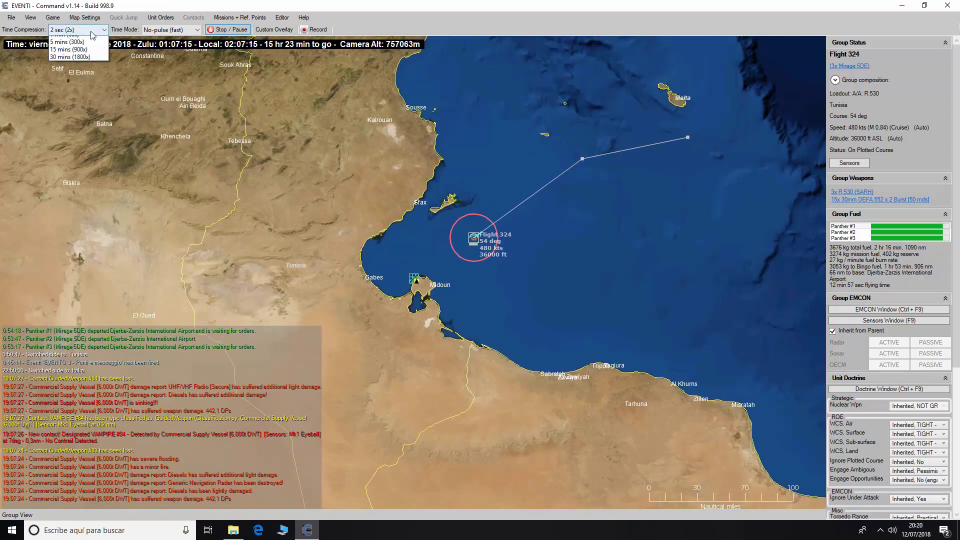
pyautogui.click(89, 39)
# Set the Mirage flight's altitude to the Low Altitude (1000 ft) preset and close the throttle and altitude settings.
pyautogui.click(160, 19)
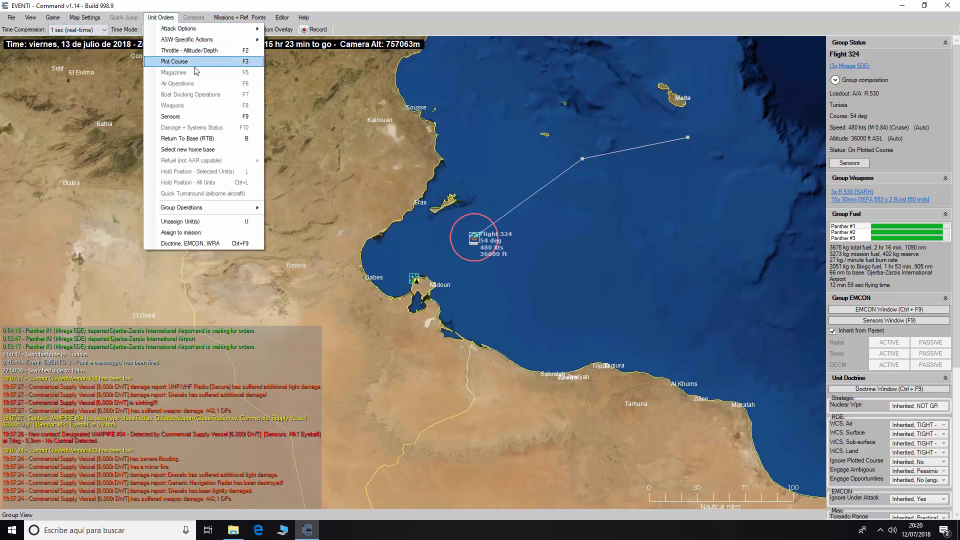
pyautogui.click(202, 51)
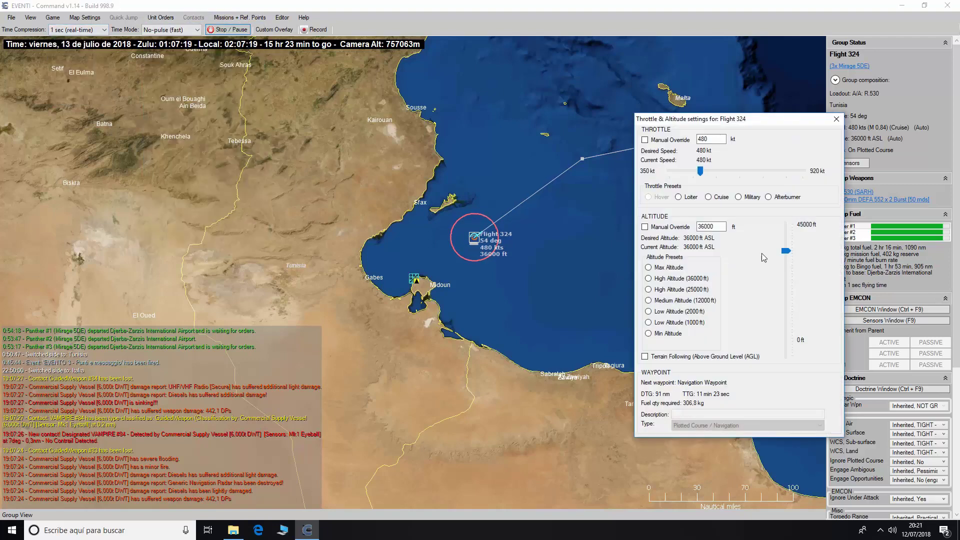
pyautogui.click(680, 323)
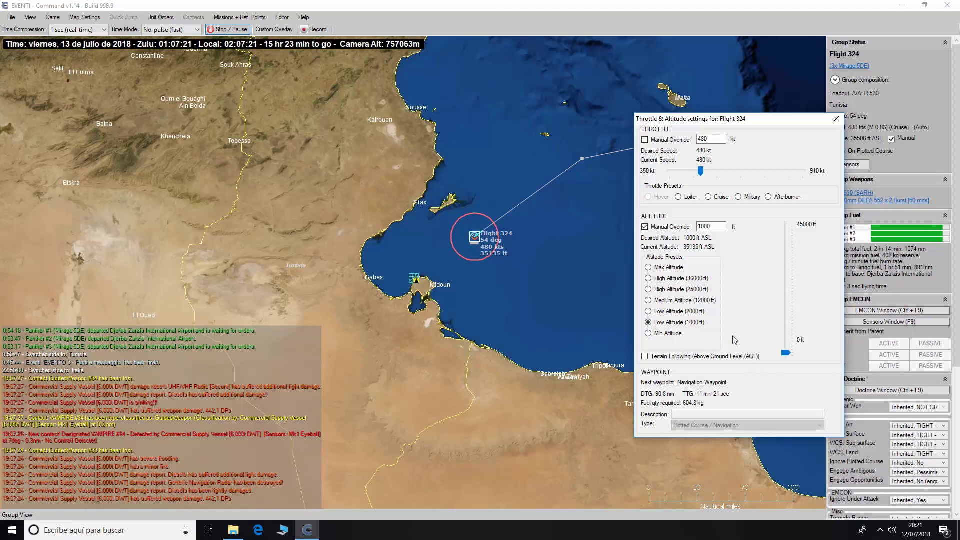
pyautogui.press('Escape')
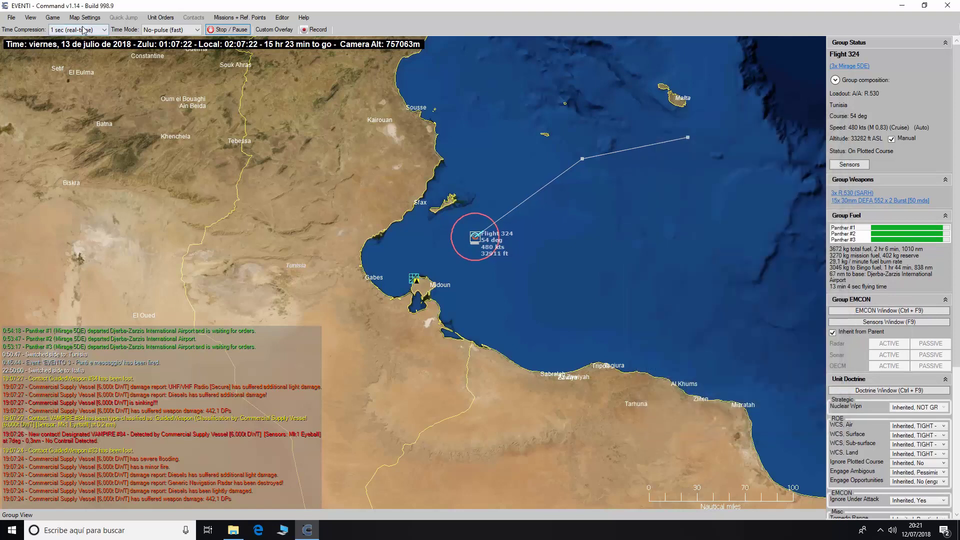
# Advance the simulation until the flight picks up a contact, return to 1 sec (real-time) and select the contact.
pyautogui.click(79, 29)
pyautogui.click(79, 40)
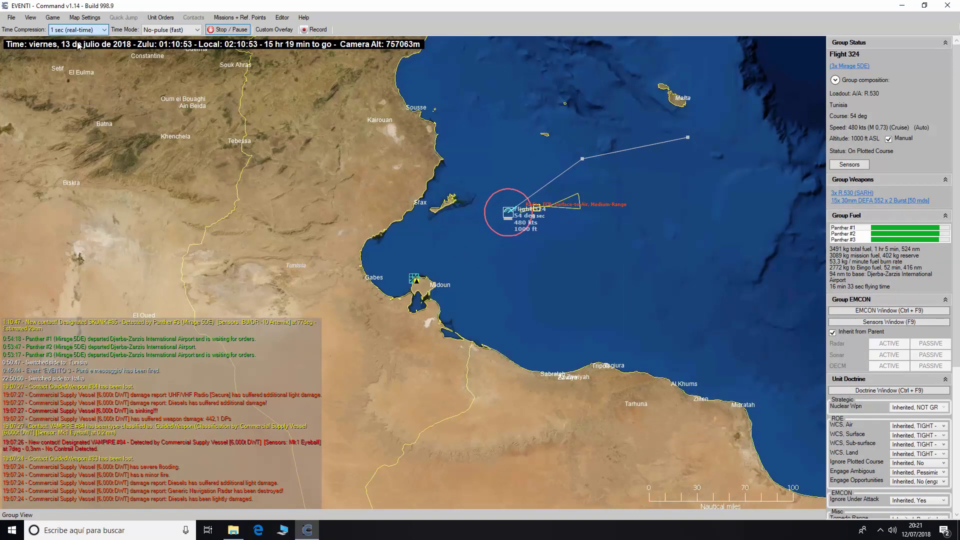
pyautogui.scroll(3, 592, 195)
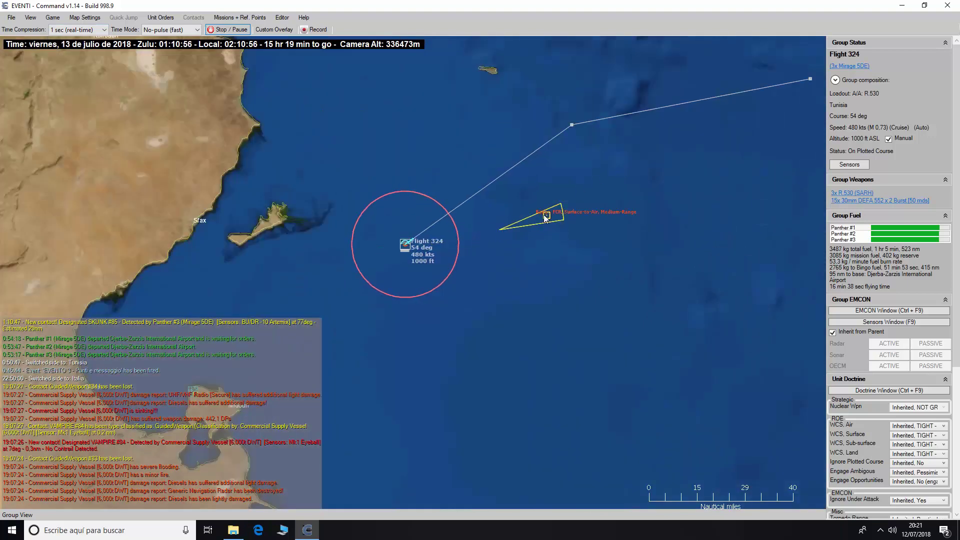
pyautogui.click(551, 215)
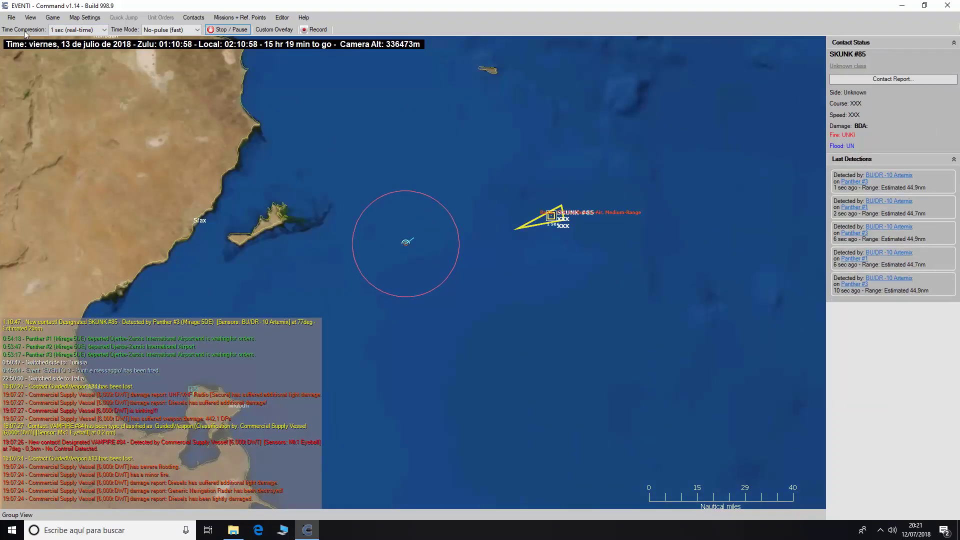
# Check Tunisia's current score in the player evaluation and close it.
pyautogui.click(53, 17)
pyautogui.click(97, 196)
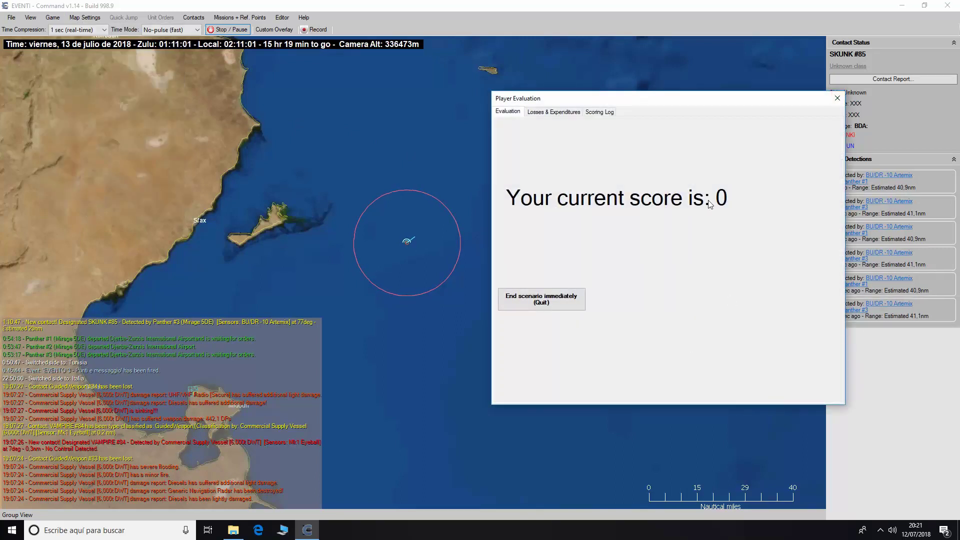
pyautogui.click(836, 98)
# Switch the selection back to the Mirage flight and run the simulation at 1 min (60x).
pyautogui.scroll(-1, 488, 261)
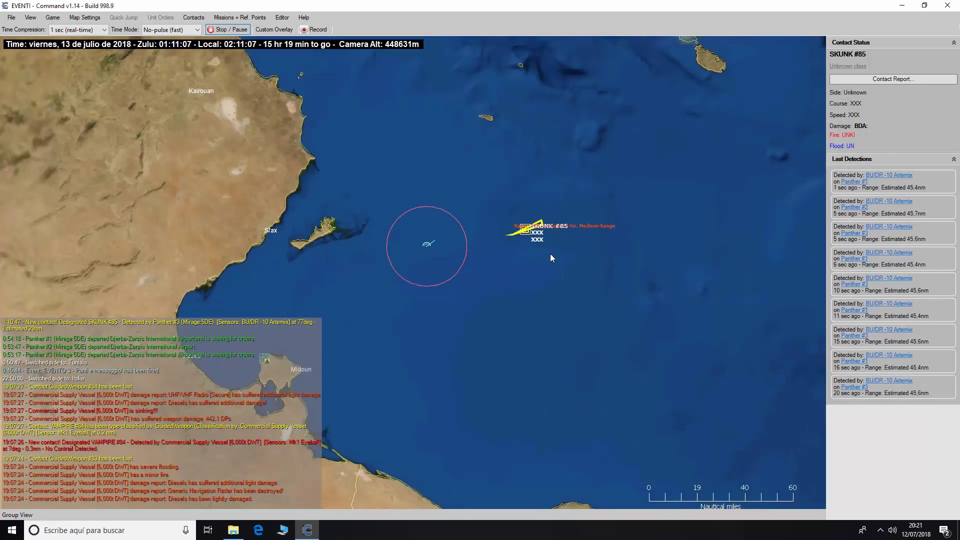
pyautogui.scroll(-2, 457, 270)
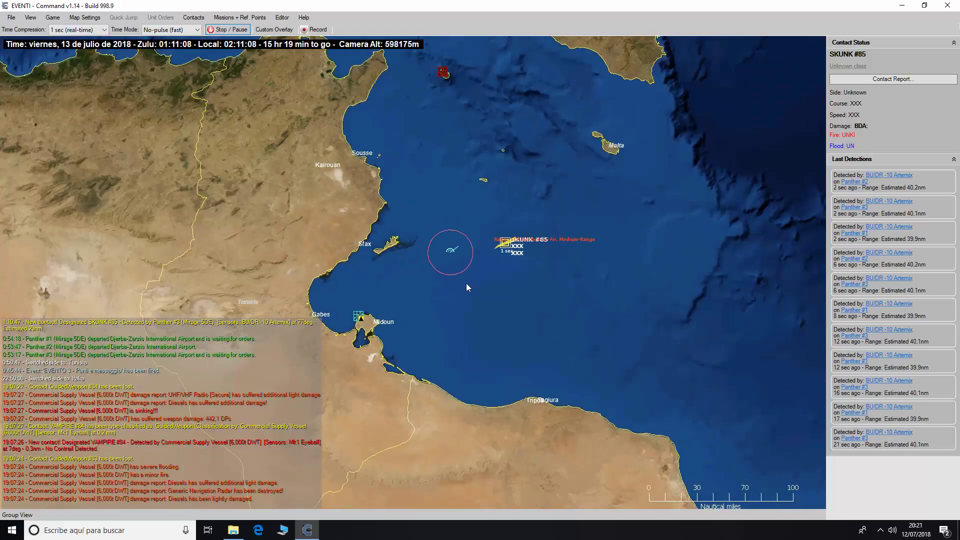
pyautogui.press('Tab')
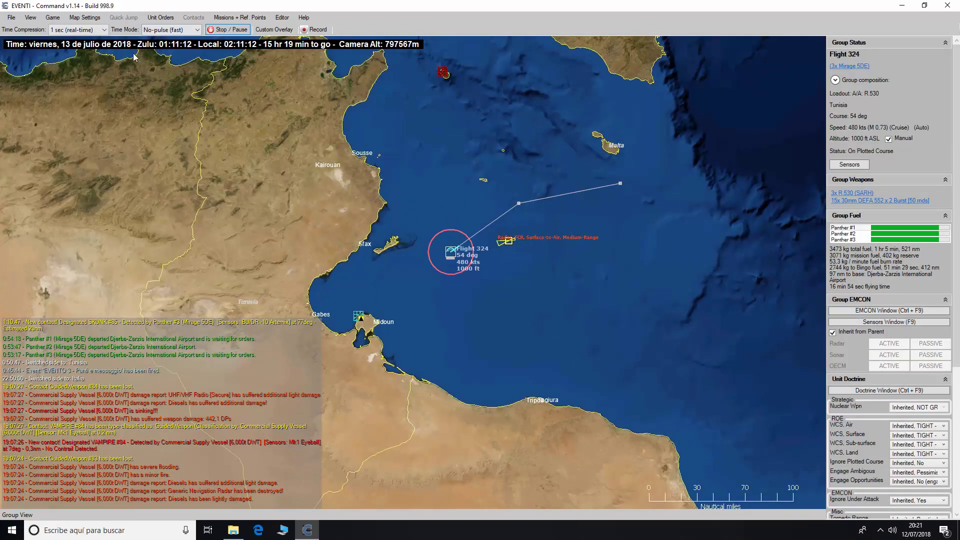
pyautogui.click(103, 29)
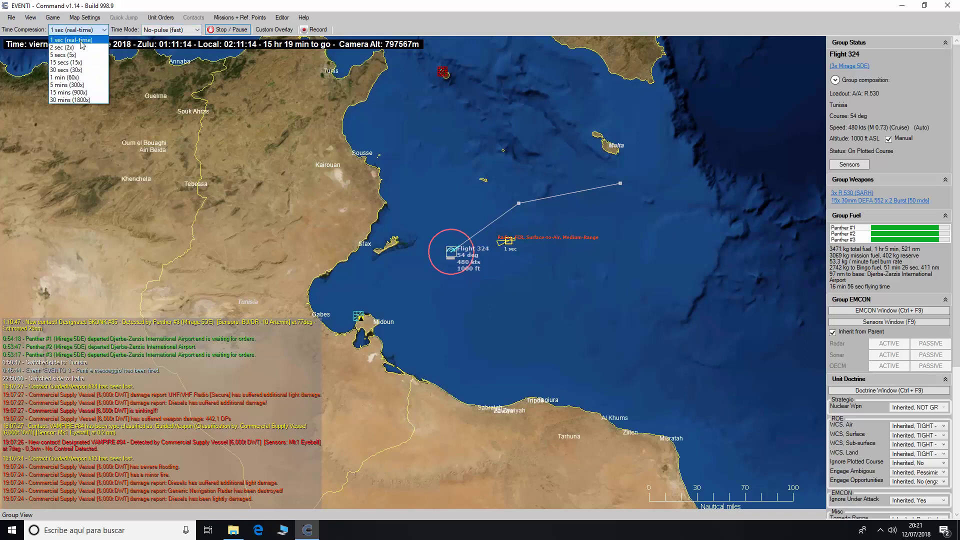
pyautogui.click(79, 77)
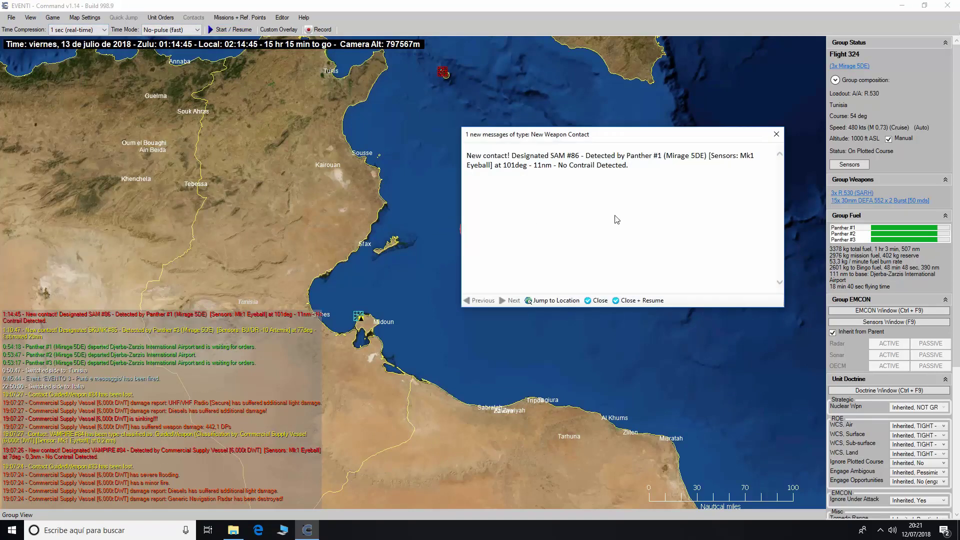
# Move the weapon contact message window aside, dismiss the SAM #86 and #87 messages and resume the simulation.
pyautogui.moveTo(662, 140); pyautogui.dragTo(525, 228)
pyautogui.click(504, 386)
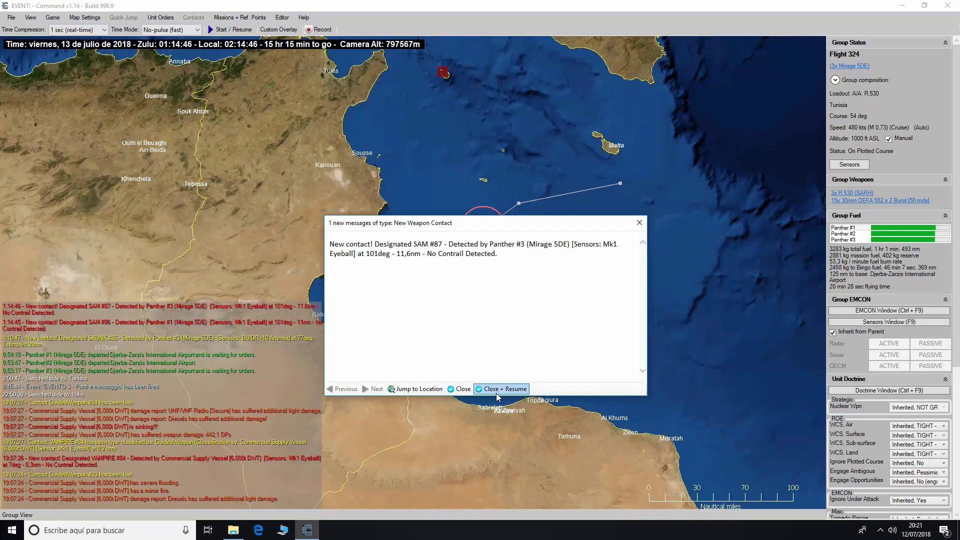
pyautogui.click(496, 393)
# Advance the simulation around the engaged flight, dismissing the following SAM contact messages and resuming each time.
pyautogui.scroll(3, 508, 260)
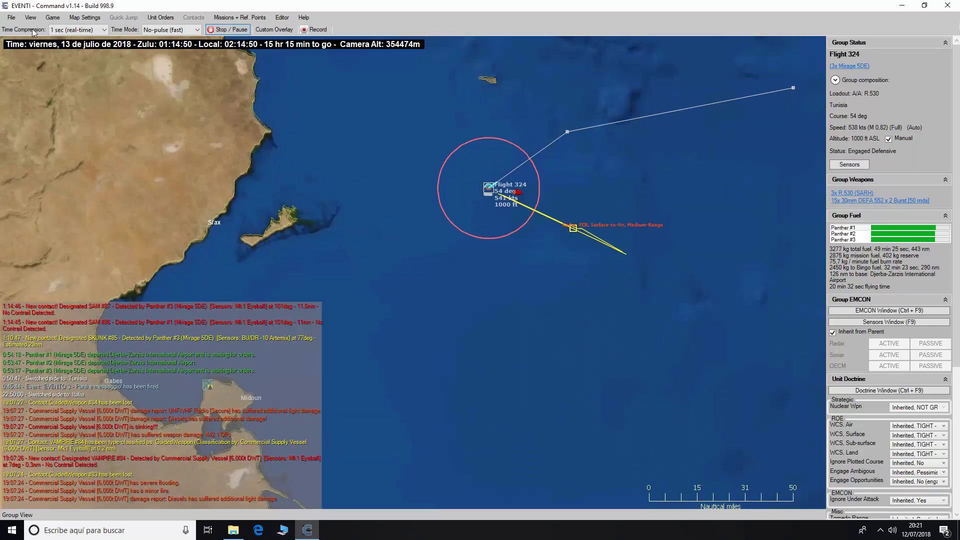
pyautogui.click(104, 30)
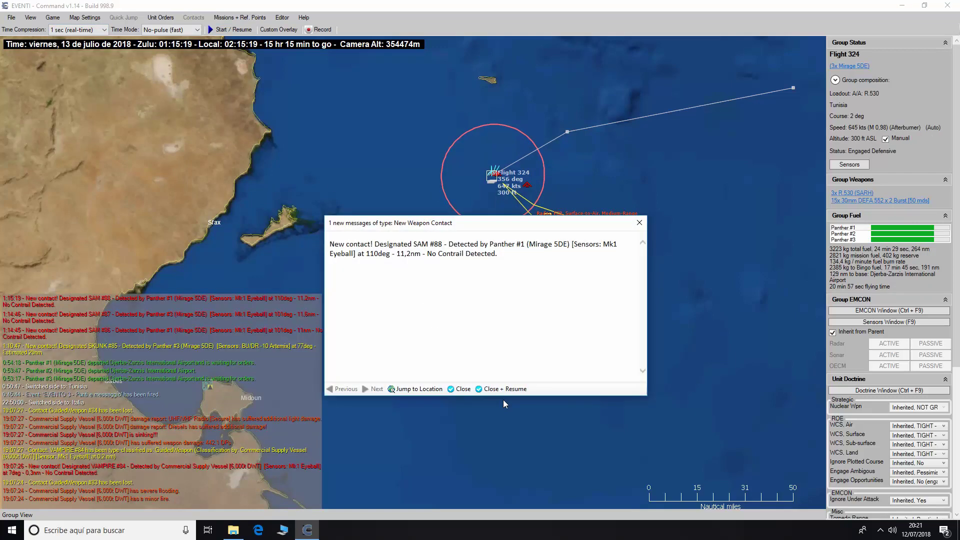
pyautogui.click(506, 390)
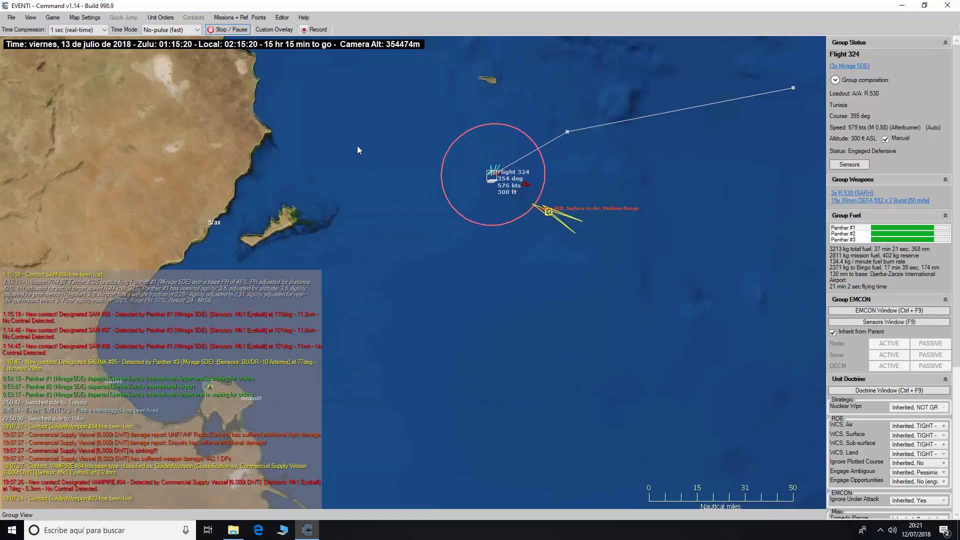
pyautogui.click(509, 391)
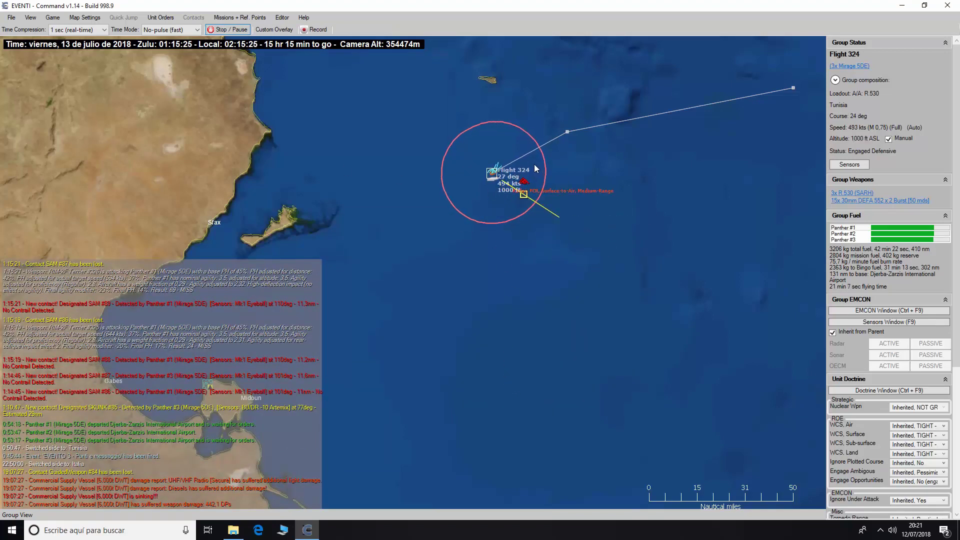
# Run the simulation at 1 min (60x), dismiss the SAM #90 and #91 messages, and return to 1 sec (real-time).
pyautogui.click(78, 30)
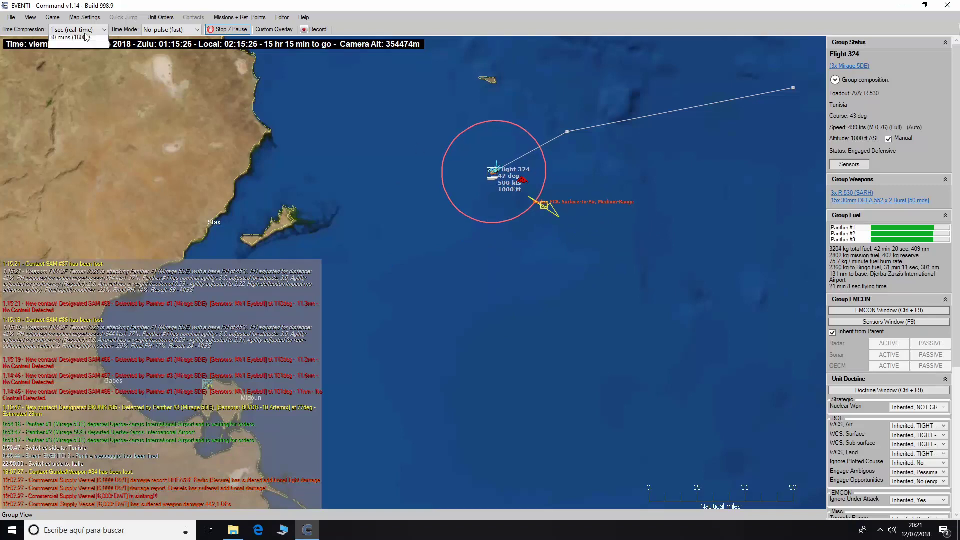
pyautogui.click(86, 75)
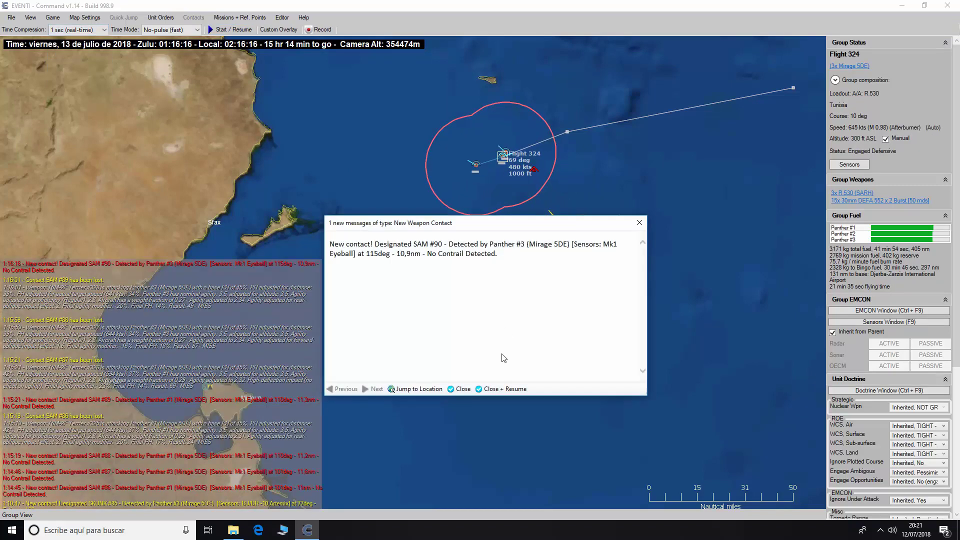
pyautogui.click(512, 390)
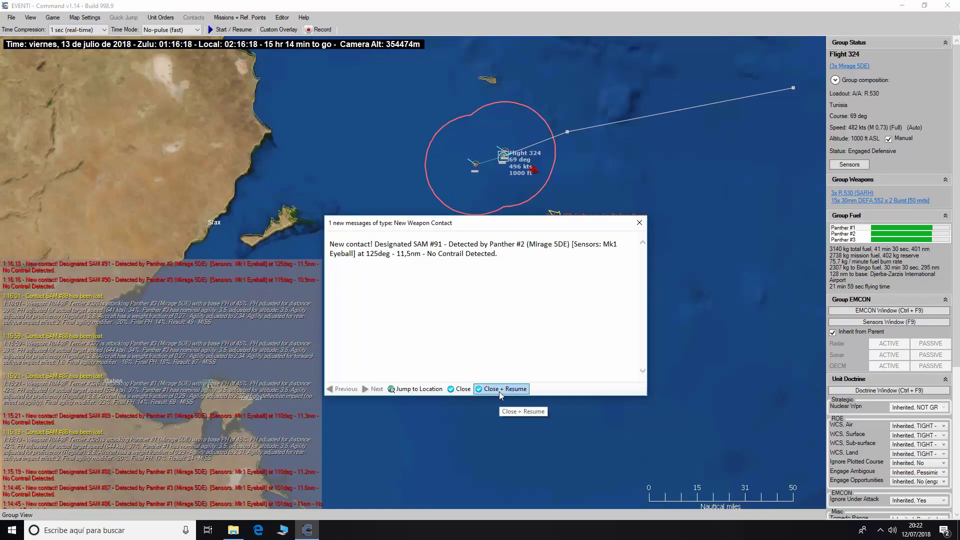
pyautogui.click(499, 390)
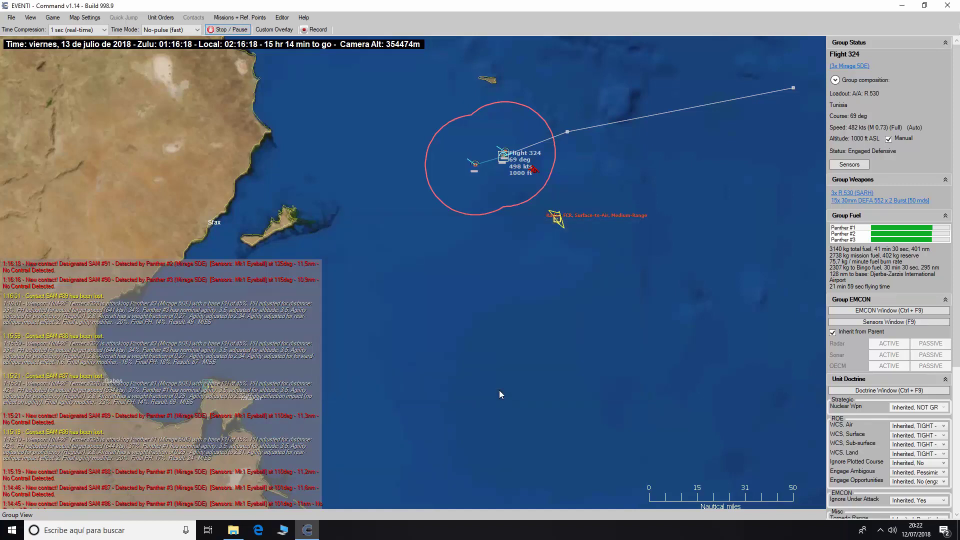
pyautogui.click(84, 31)
pyautogui.click(65, 40)
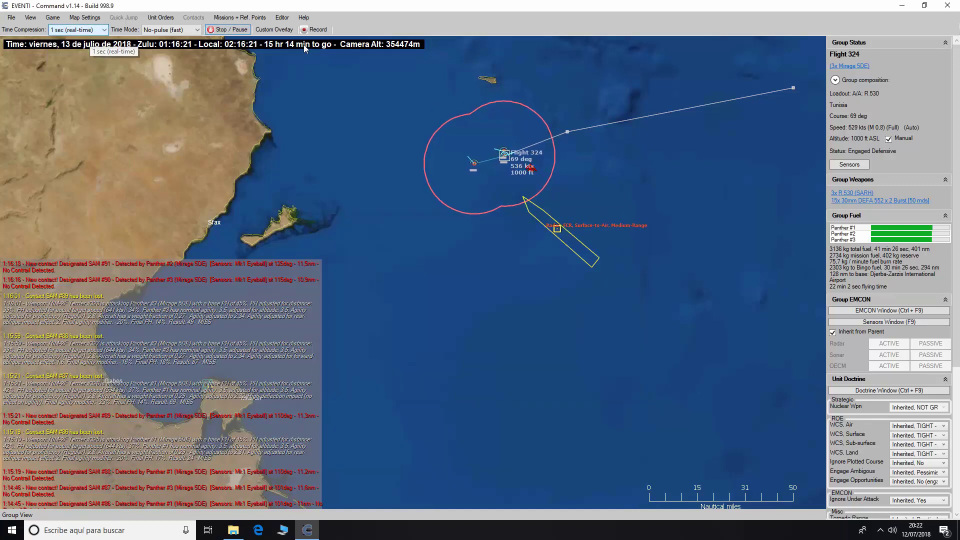
# Turn on God's Eye view to examine the hostile ships' positions and ranges relative to the Mirage flight, and turn it off again.
pyautogui.click(282, 18)
pyautogui.click(314, 128)
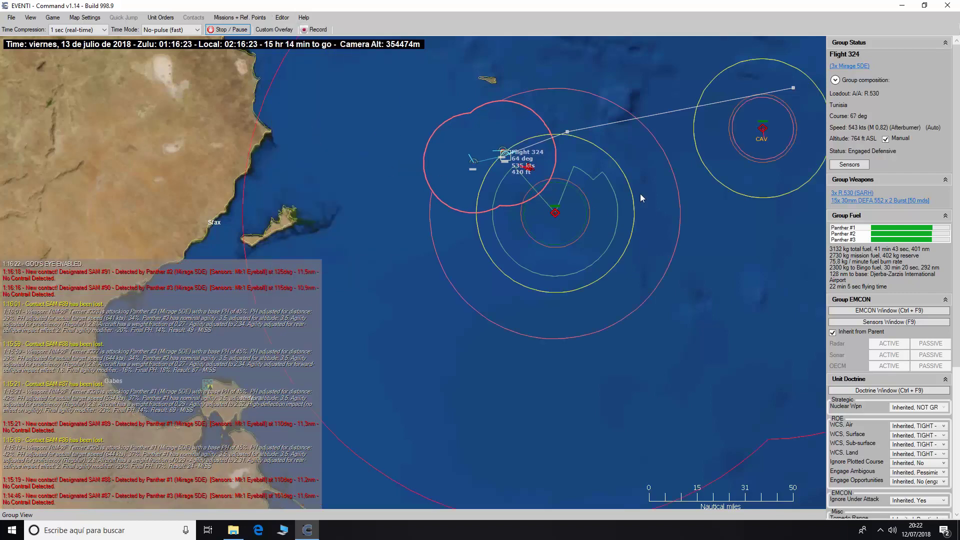
pyautogui.moveTo(764, 134)
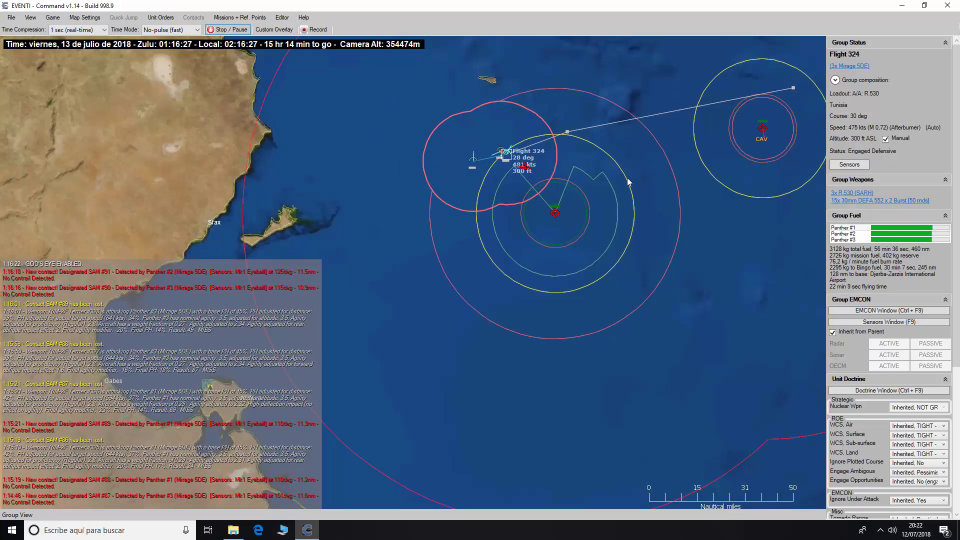
pyautogui.scroll(-1, 629, 224)
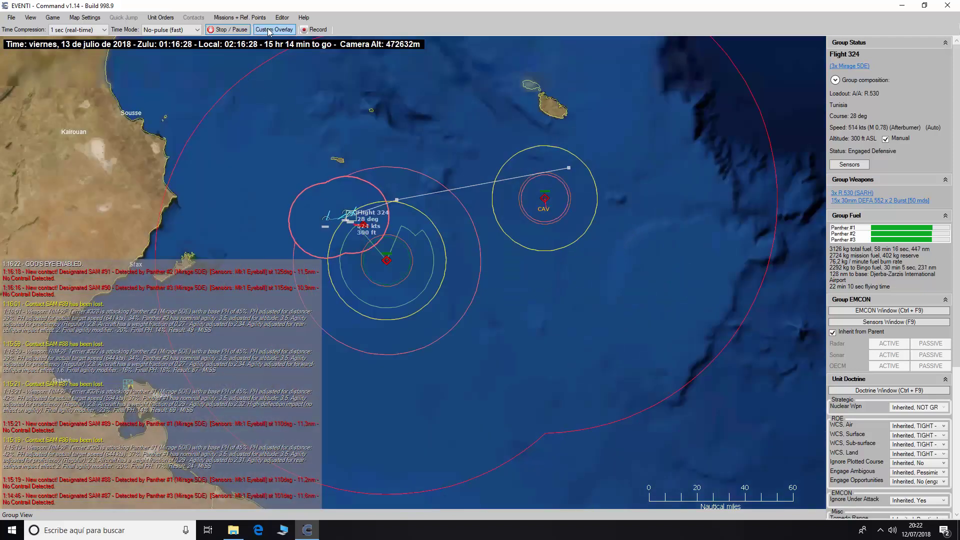
pyautogui.click(269, 31)
pyautogui.click(665, 193)
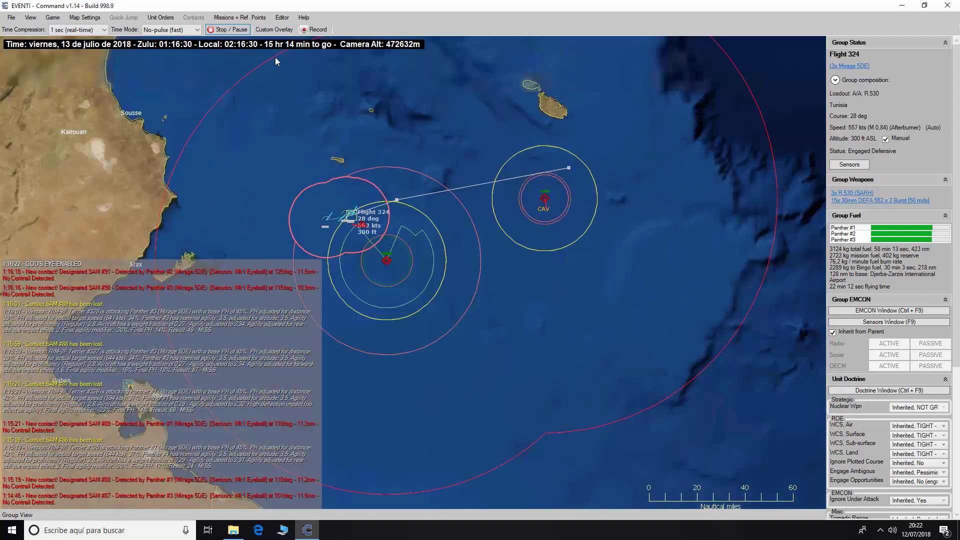
pyautogui.click(262, 18)
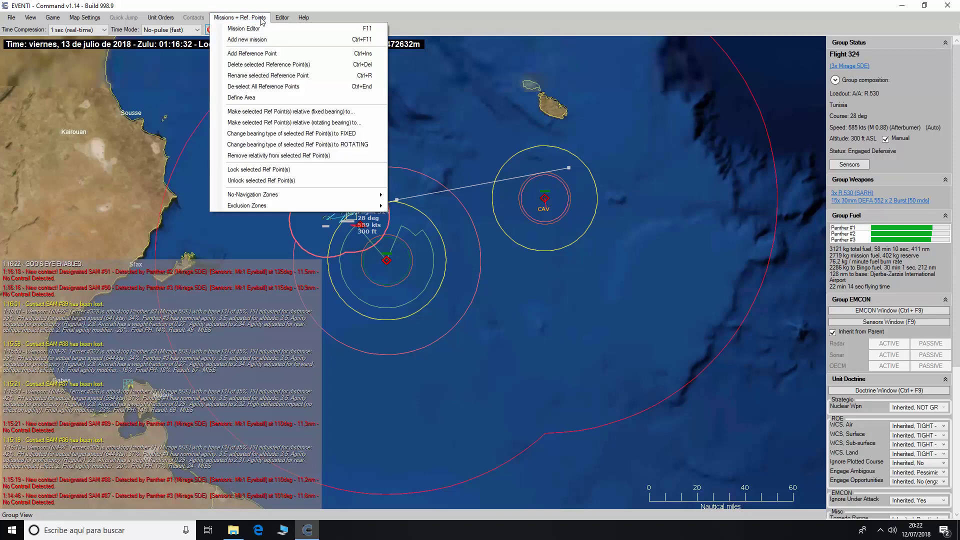
pyautogui.moveTo(282, 17)
pyautogui.click(316, 128)
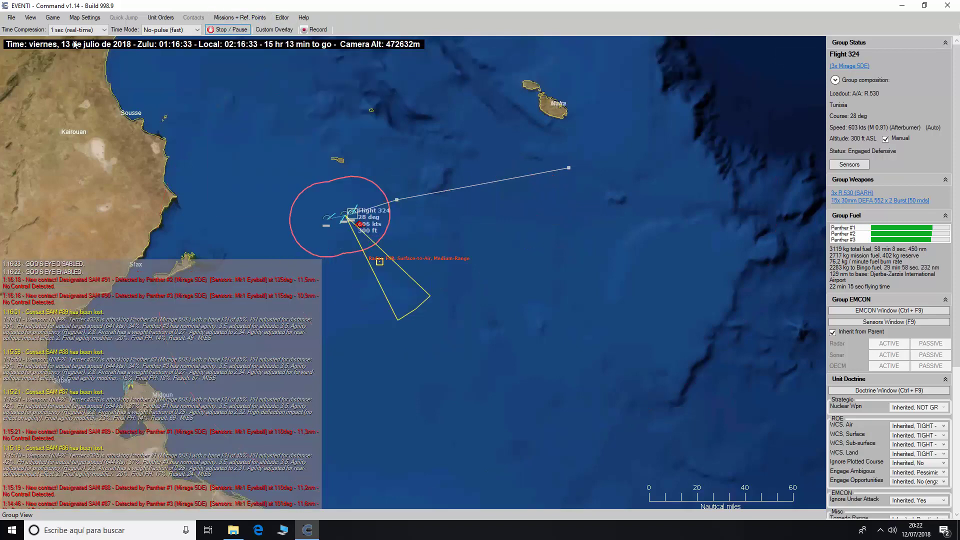
# Advance the simulation with faster time compression, dismissing the SAM #92 and #93 messages and the Panther #2 loss message and resuming each time.
pyautogui.click(77, 30)
pyautogui.click(84, 73)
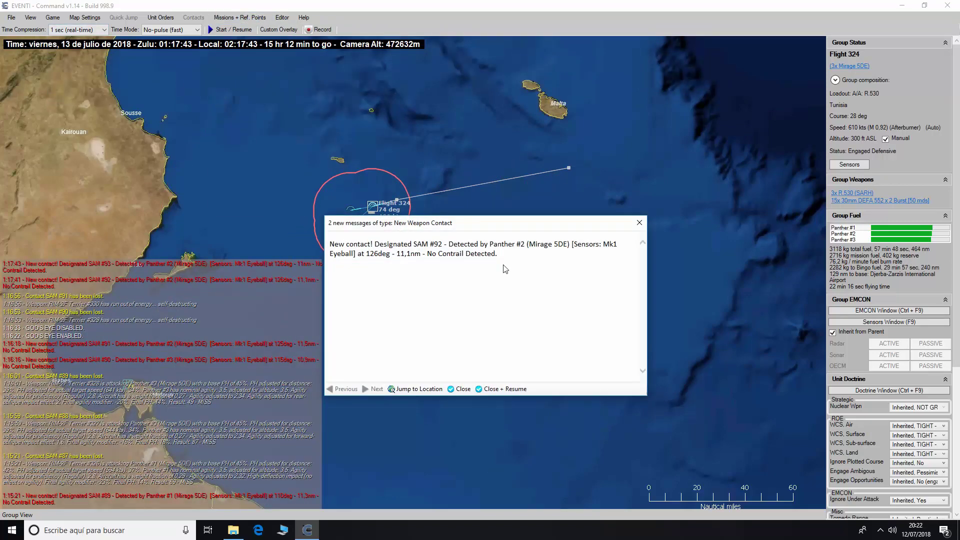
pyautogui.click(505, 389)
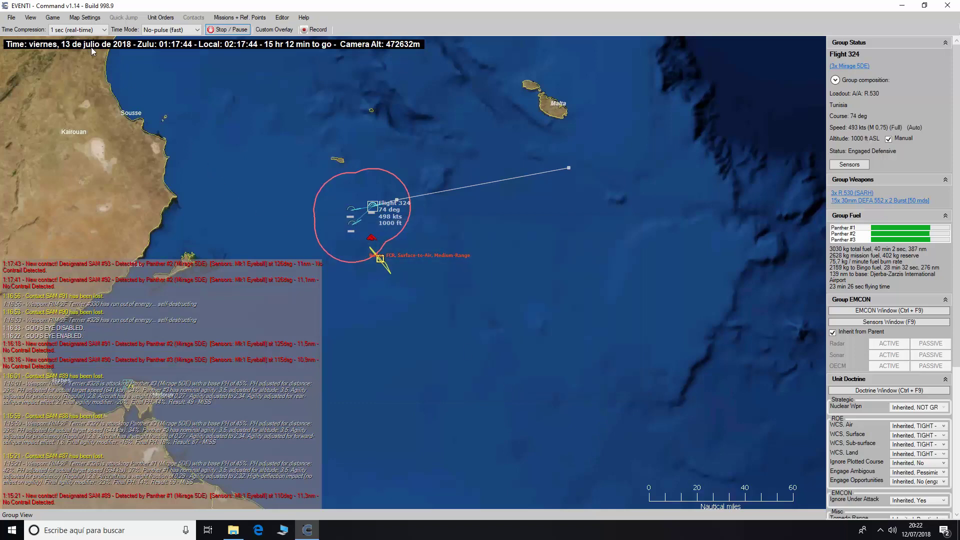
pyautogui.click(86, 30)
pyautogui.click(86, 64)
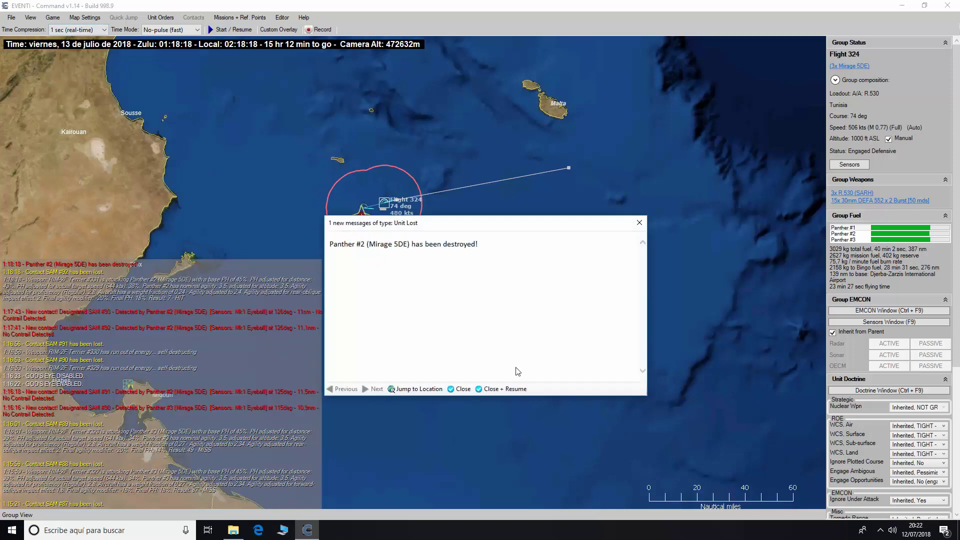
pyautogui.click(501, 389)
# Run the simulation at 15 secs (15x), dismiss the SAM #94 and #95 messages, and return to 1 sec (real-time).
pyautogui.click(86, 30)
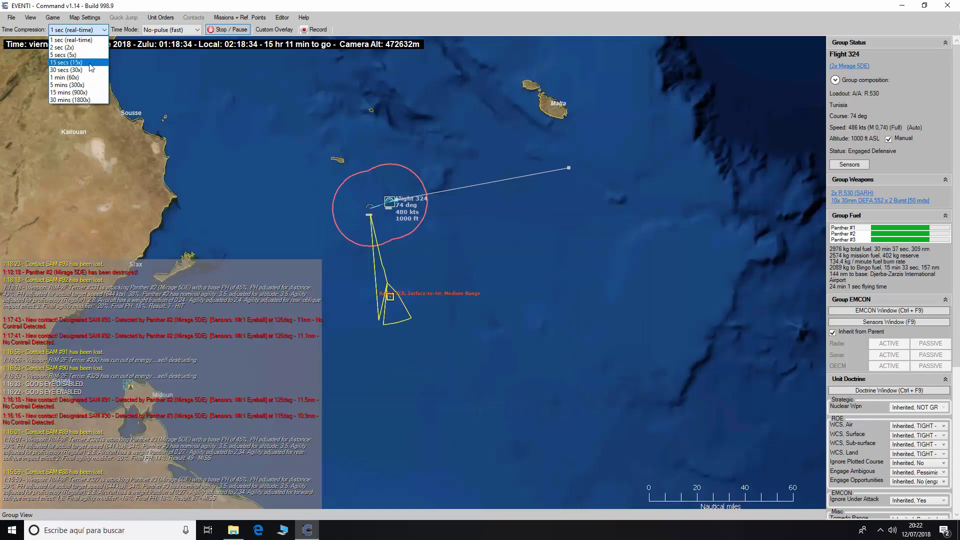
pyautogui.click(90, 64)
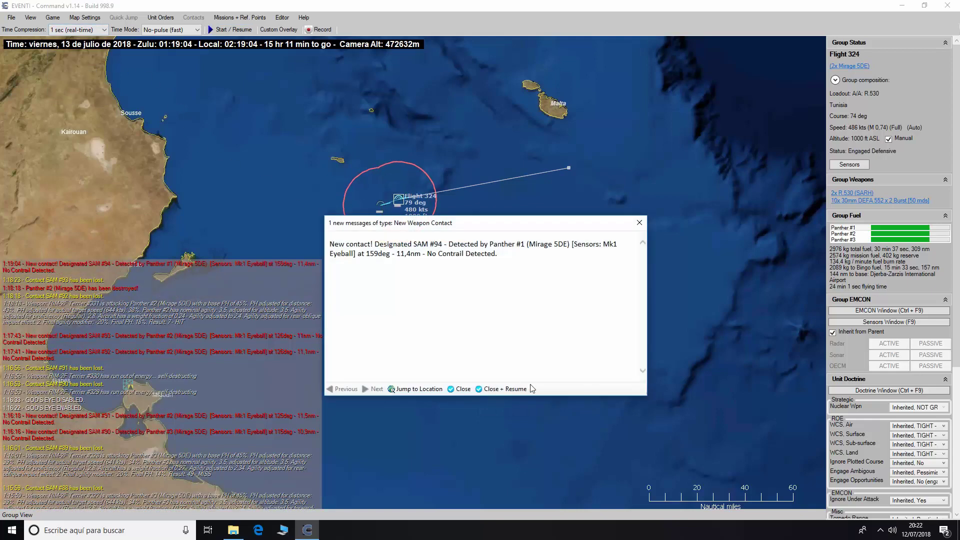
pyautogui.click(530, 389)
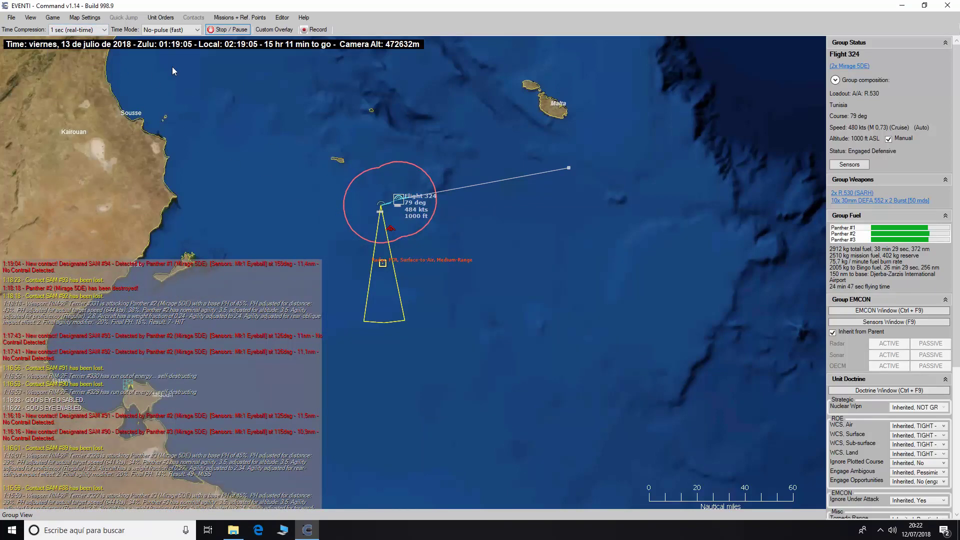
pyautogui.click(105, 30)
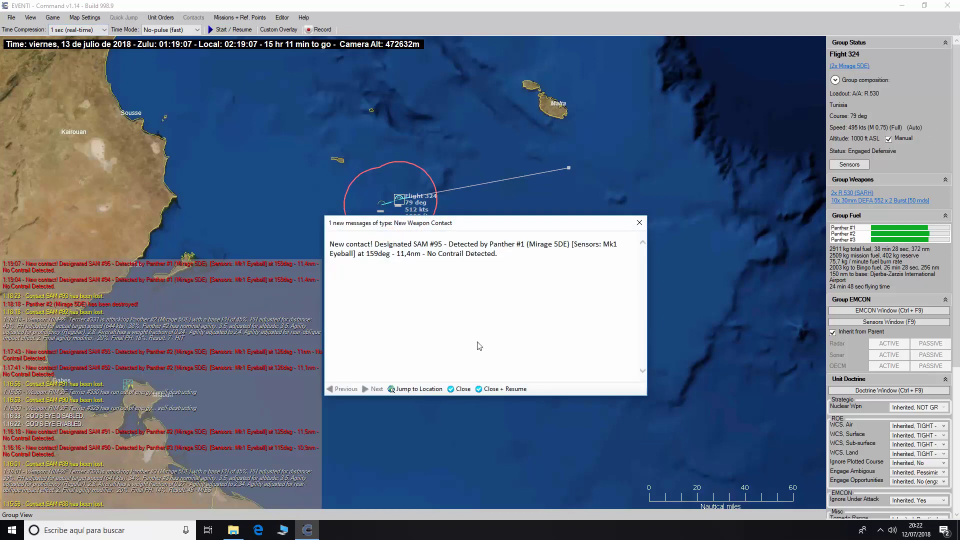
pyautogui.click(502, 389)
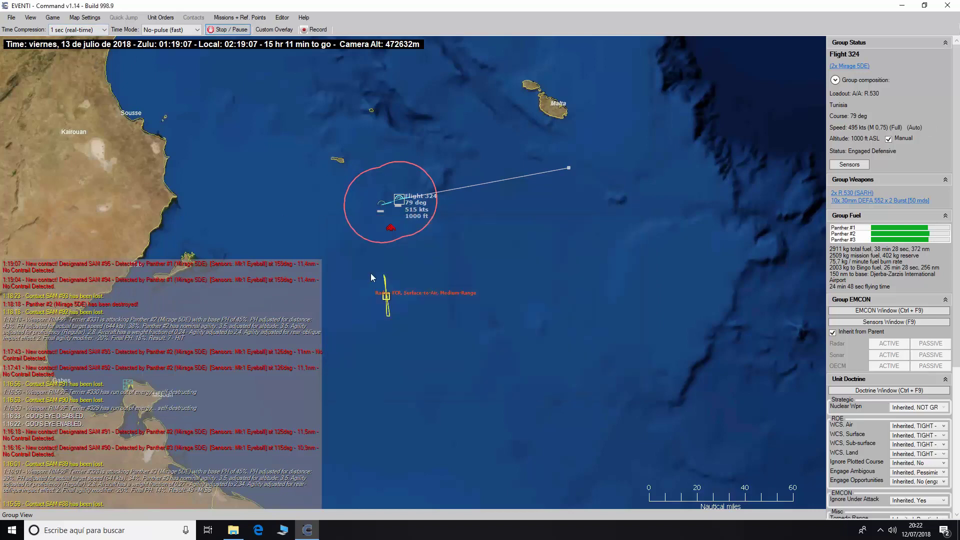
pyautogui.click(90, 31)
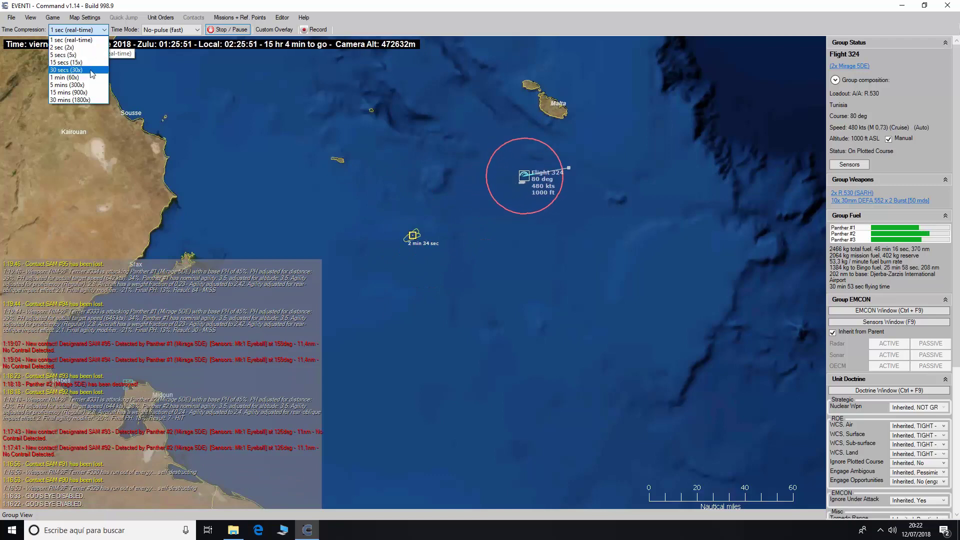
pyautogui.click(91, 40)
# Activate the Mirage flight's radars, sonars and offensive ECM, overriding strict EMCON obedience for each.
pyautogui.click(850, 164)
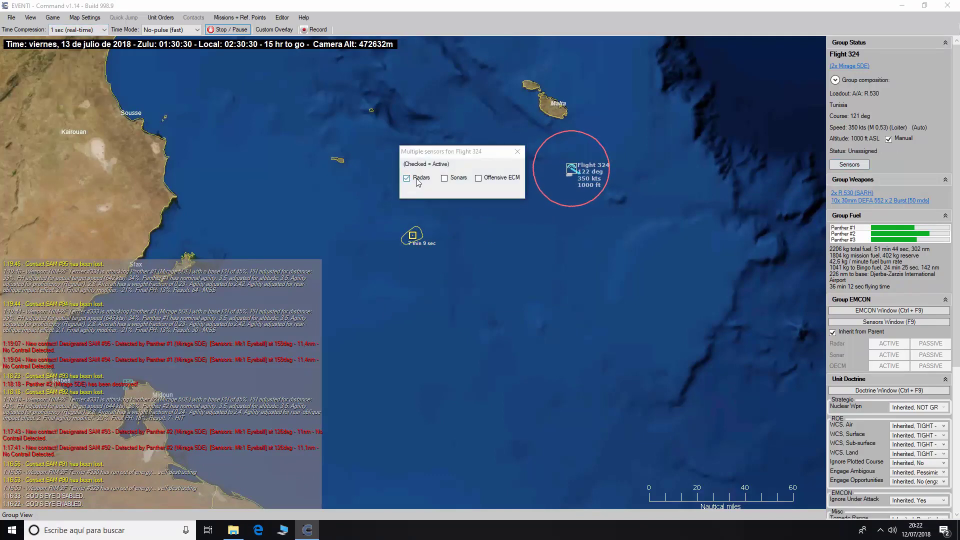
pyautogui.click(416, 179)
pyautogui.click(491, 294)
pyautogui.click(458, 179)
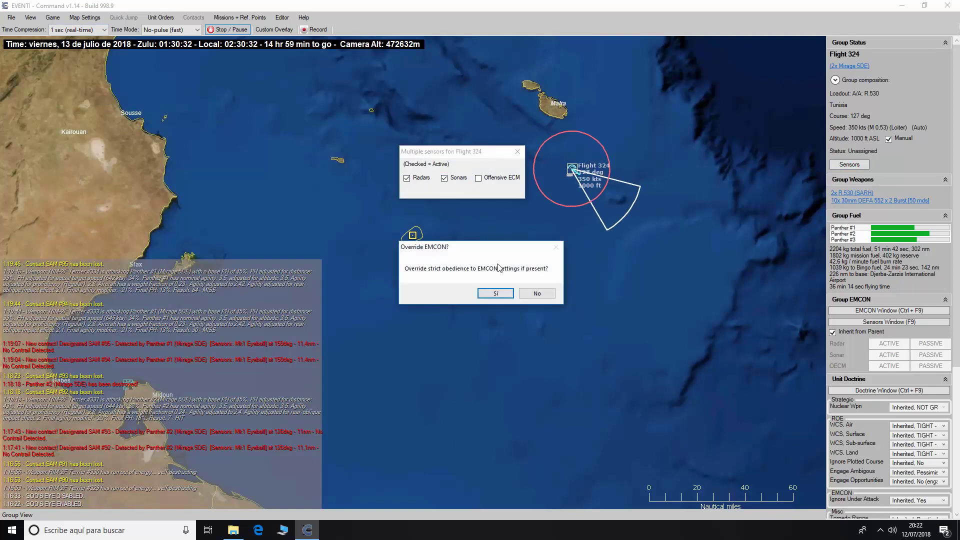
pyautogui.click(491, 294)
pyautogui.click(492, 177)
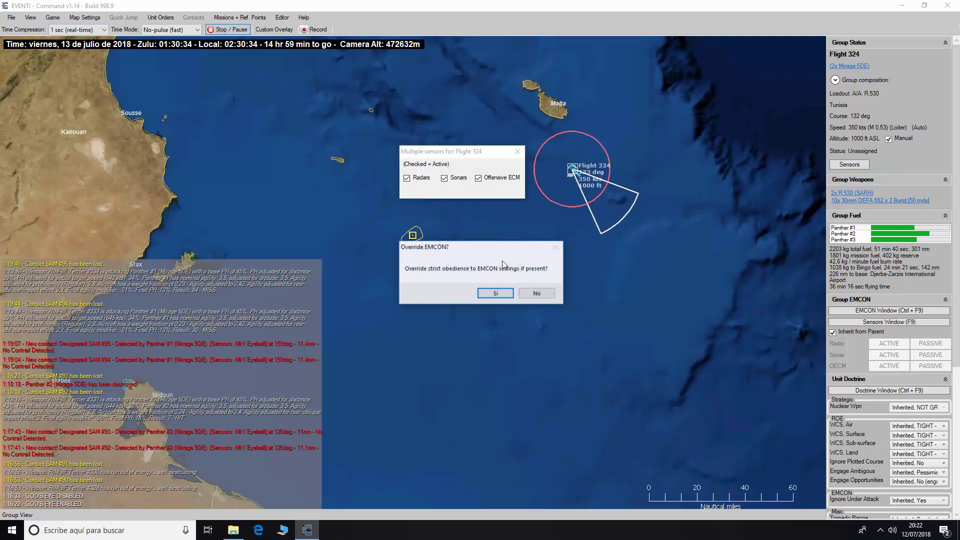
pyautogui.click(492, 294)
pyautogui.click(517, 151)
# Turn on God's Eye view and plot a three-waypoint zigzag course for the Mirage flight around the CAV ship south of Malta.
pyautogui.scroll(2, 584, 194)
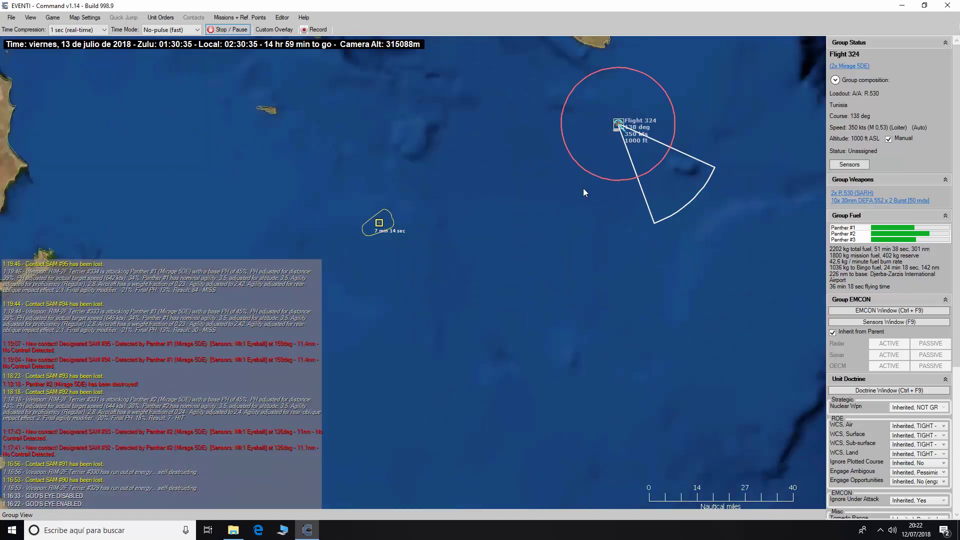
pyautogui.click(282, 18)
pyautogui.click(320, 125)
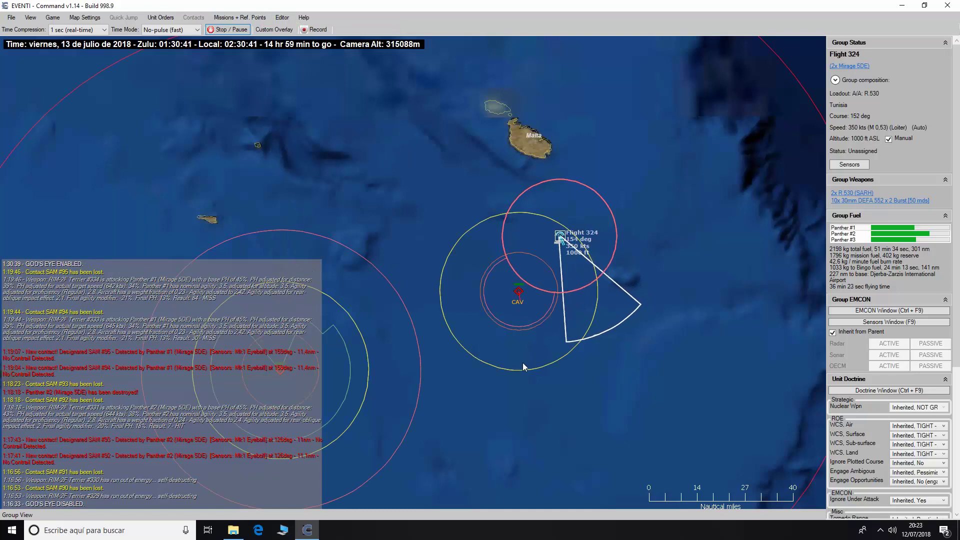
pyautogui.press('F3')
pyautogui.click(509, 373)
pyautogui.click(499, 248)
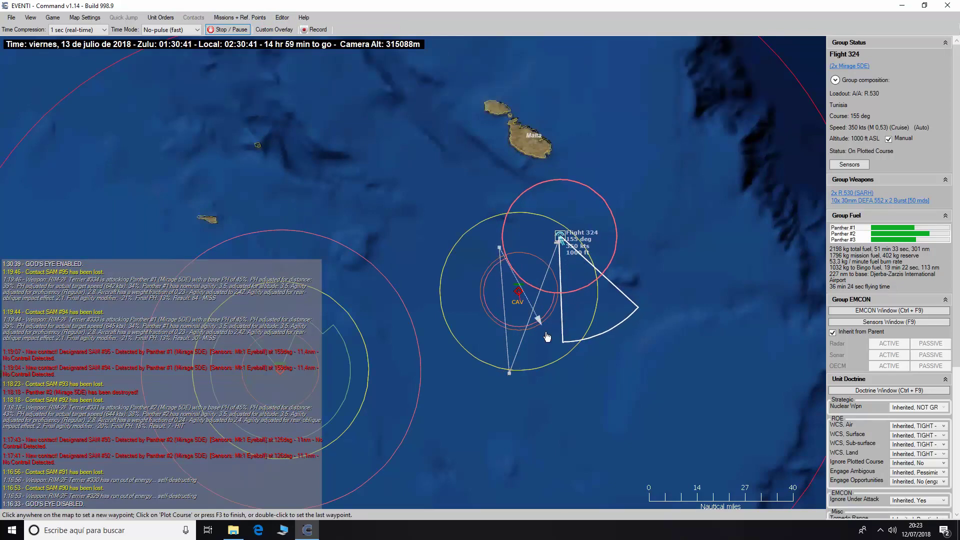
pyautogui.doubleClick(556, 346)
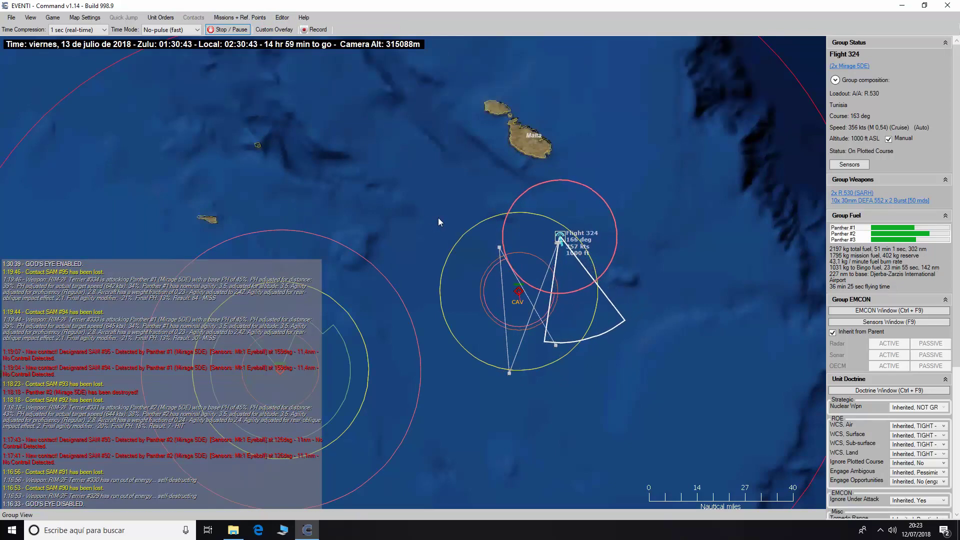
# Turn off God's Eye view and fly the Mirages past the CAV ship at faster time compression, dismissing the SAM #96 message, before returning to real-time.
pyautogui.click(282, 17)
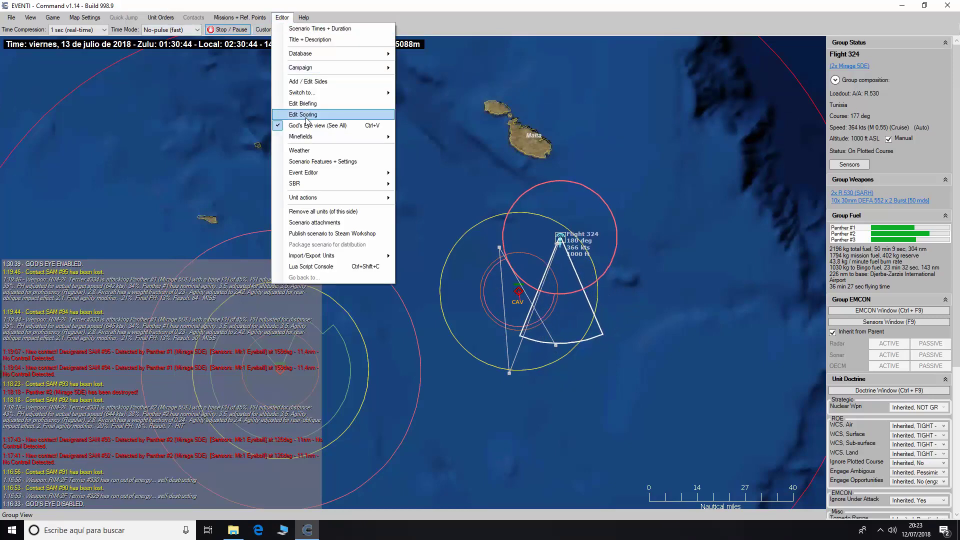
pyautogui.click(305, 125)
pyautogui.click(103, 29)
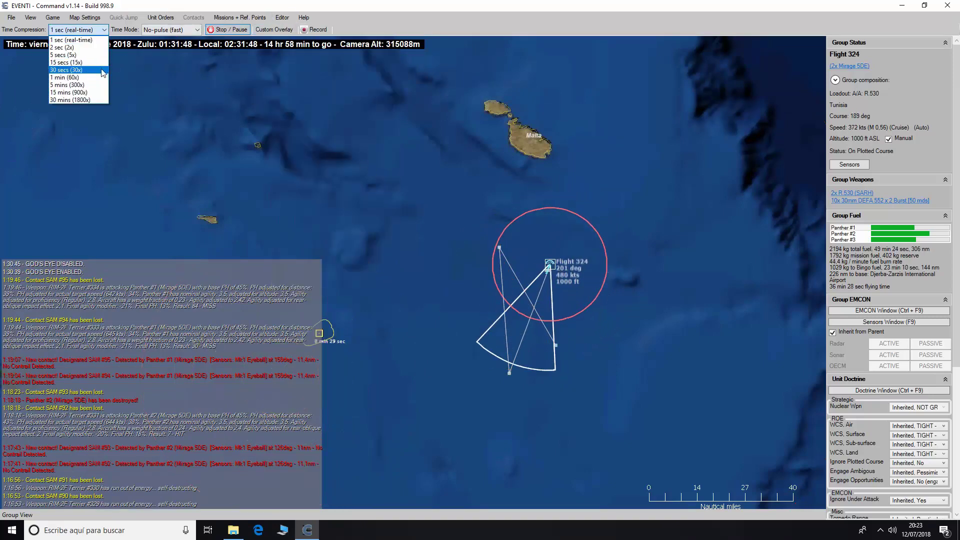
pyautogui.click(102, 50)
pyautogui.click(518, 390)
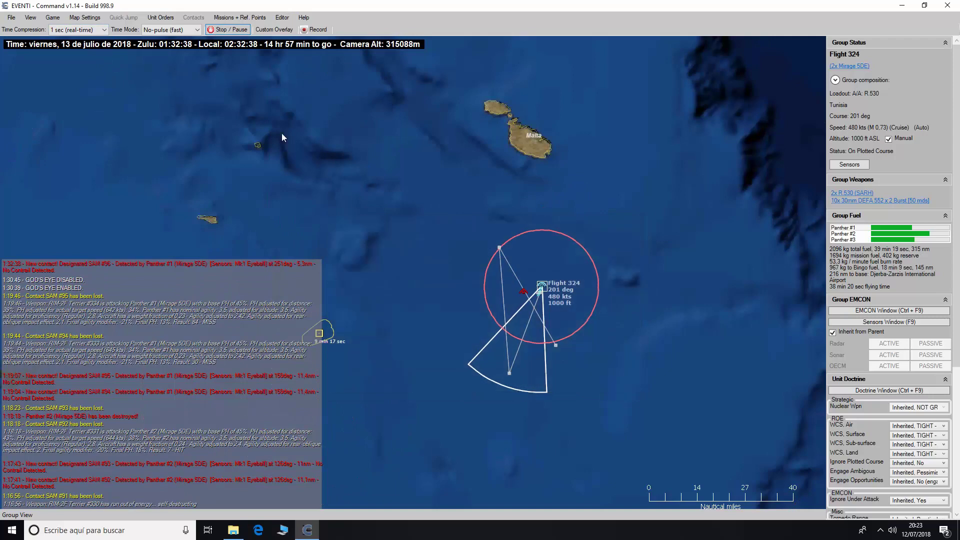
pyautogui.click(89, 33)
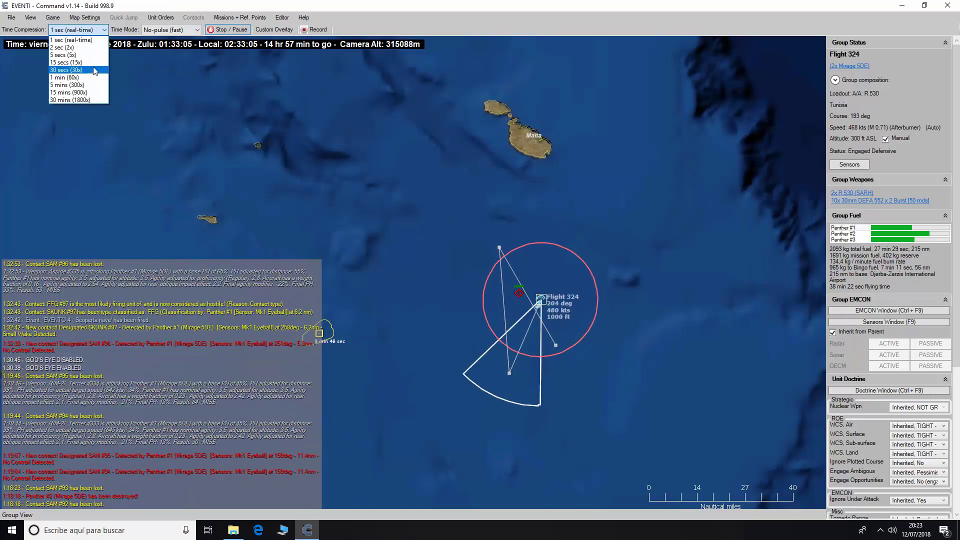
pyautogui.click(92, 40)
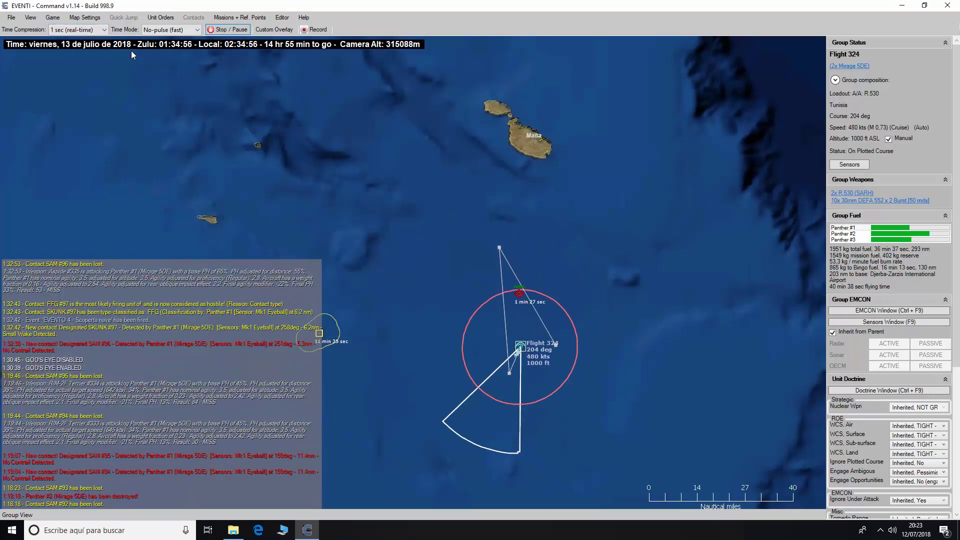
# Pause the simulation, select the detected FFG #97 contact, and check the current score in the player evaluation.
pyautogui.click(227, 30)
pyautogui.click(515, 290)
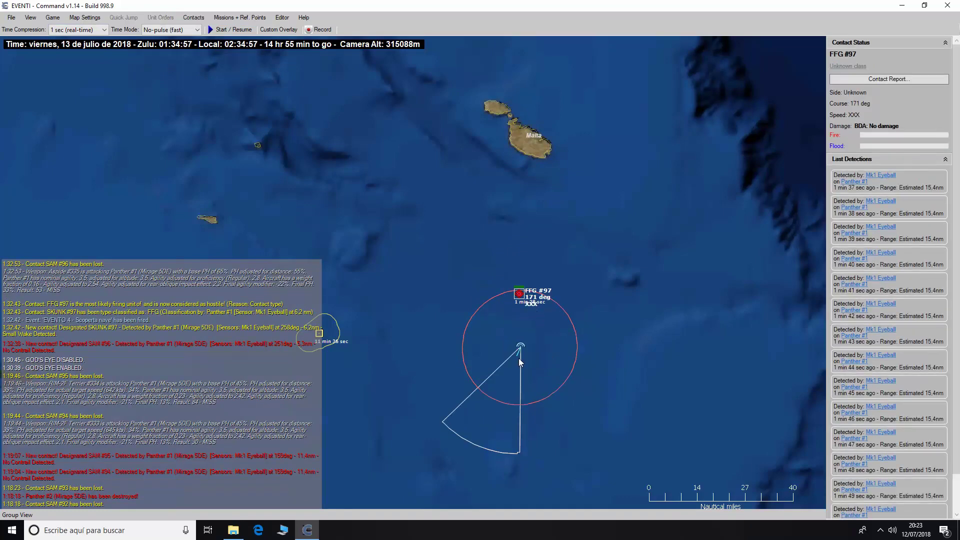
pyautogui.click(11, 18)
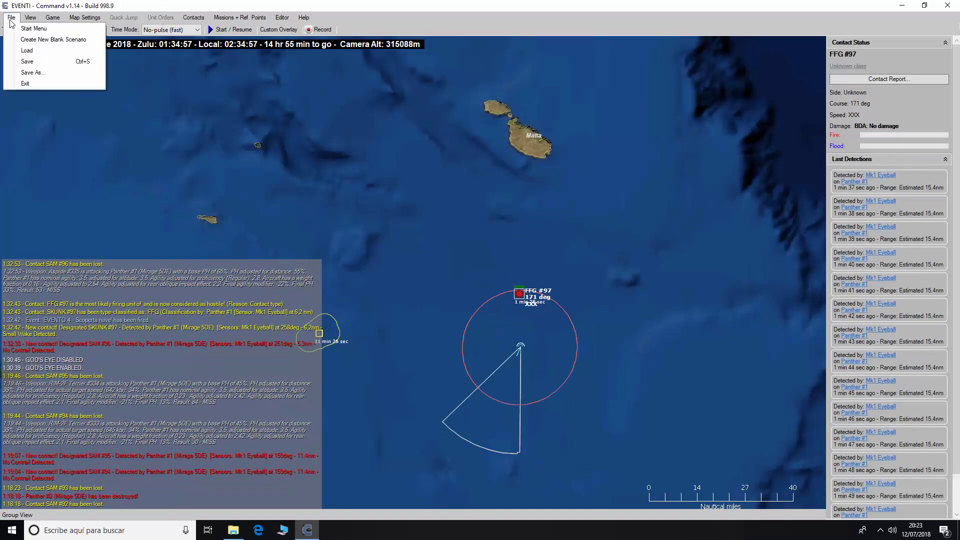
pyautogui.moveTo(53, 18)
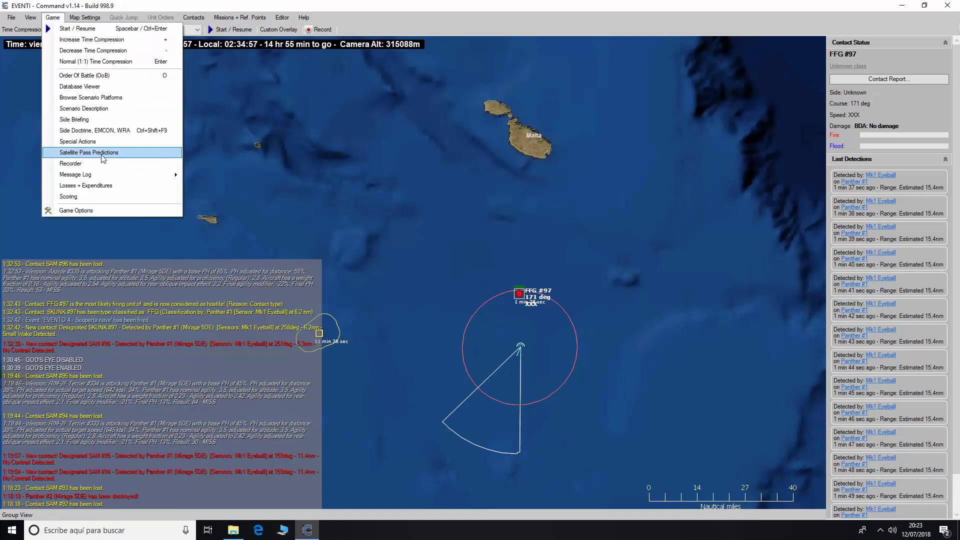
pyautogui.click(98, 195)
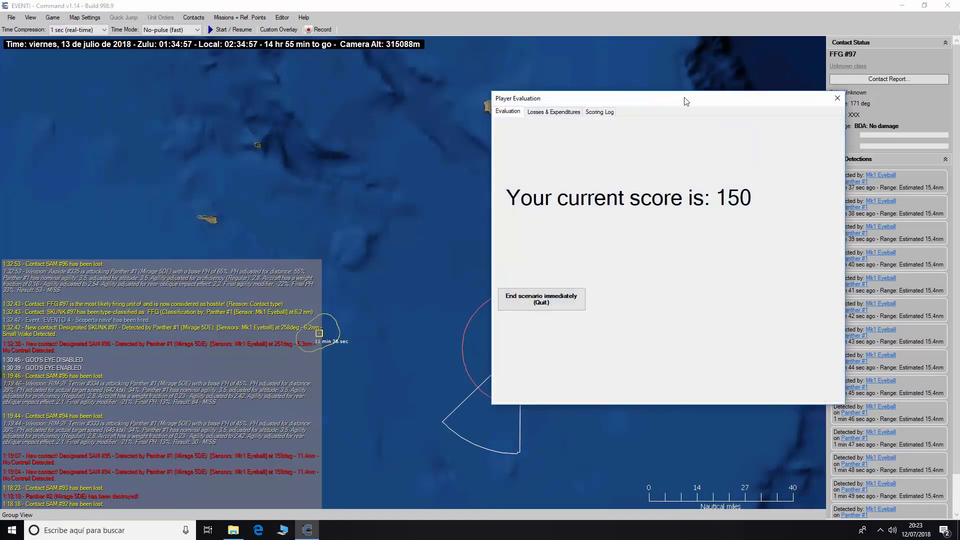
pyautogui.moveTo(685, 101); pyautogui.dragTo(279, 101)
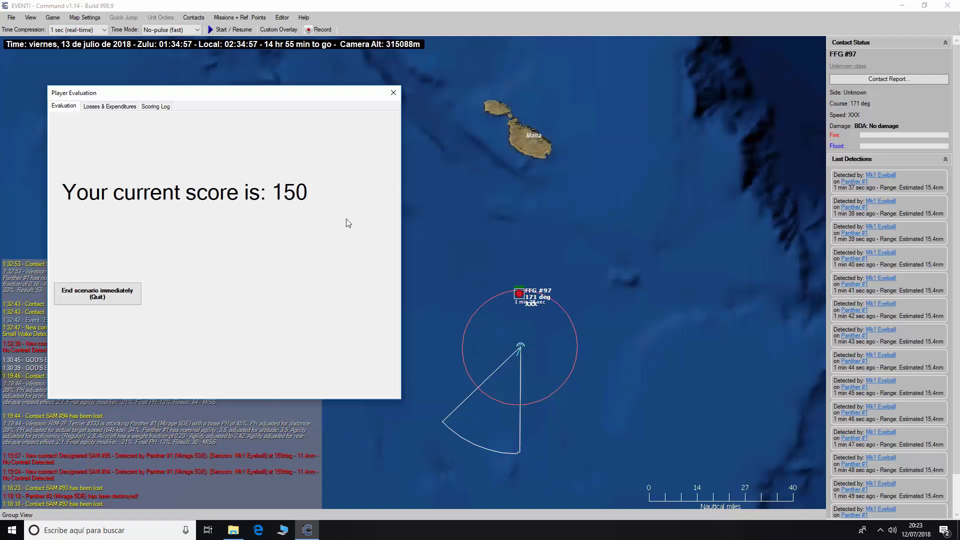
pyautogui.click(393, 92)
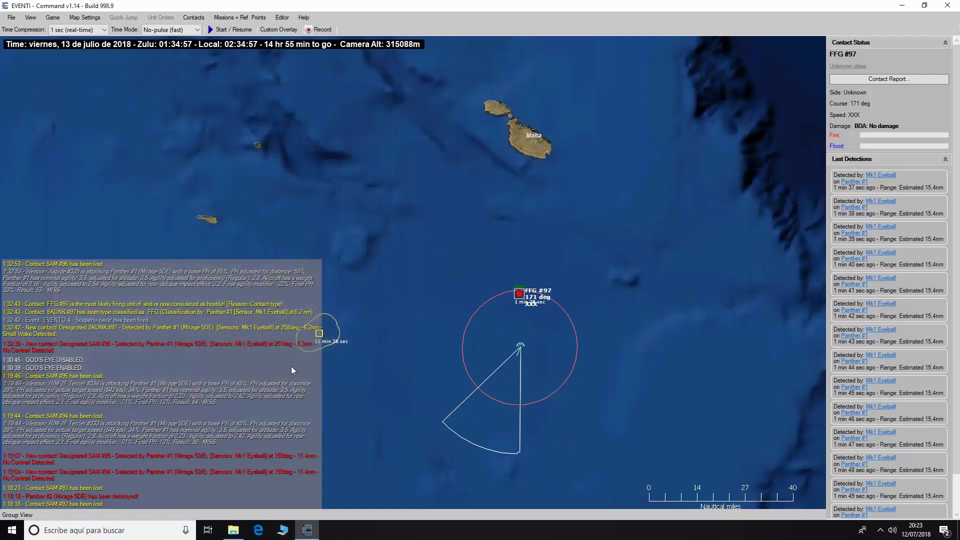
# Resume the simulation and order the Mirage flight to return to base.
pyautogui.click(230, 29)
pyautogui.moveTo(506, 338); pyautogui.dragTo(553, 388)
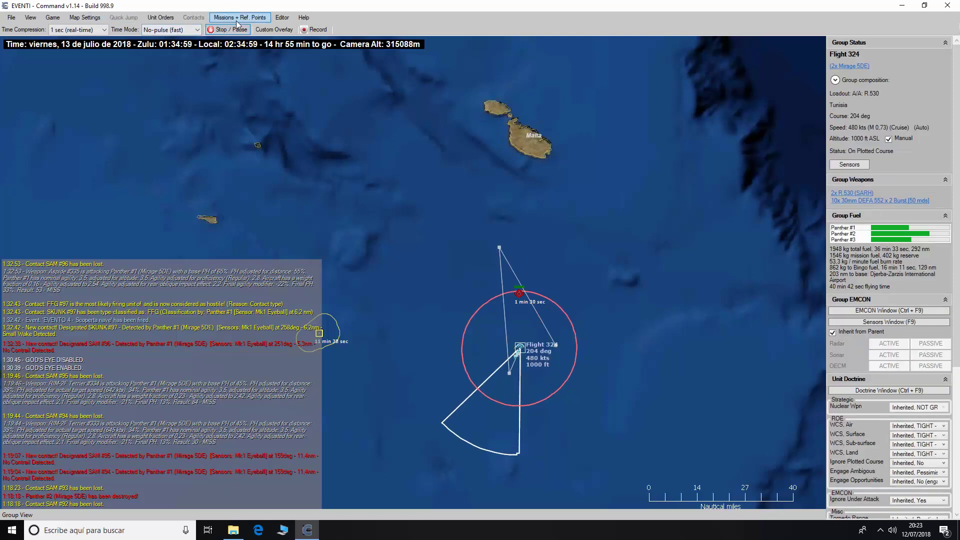
pyautogui.click(161, 17)
pyautogui.click(203, 129)
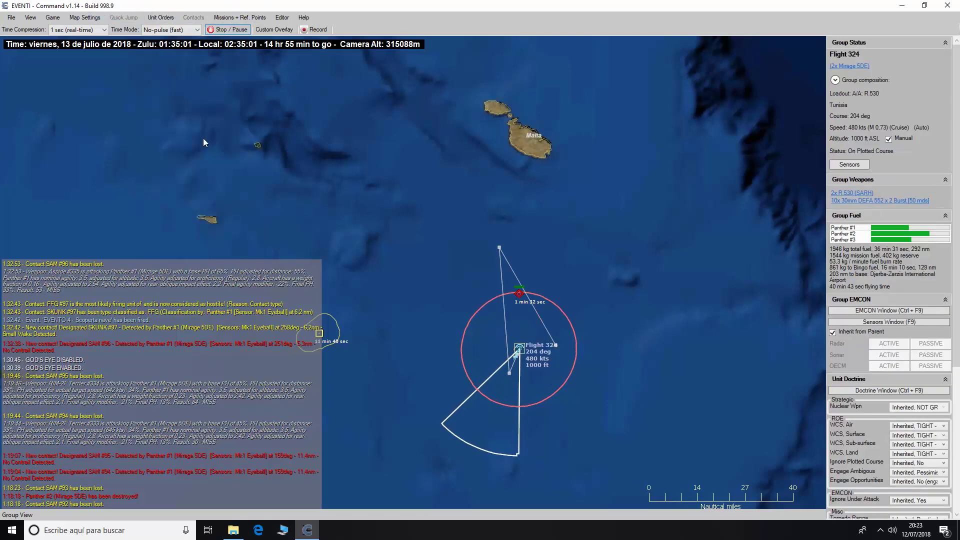
pyautogui.scroll(-3, 448, 278)
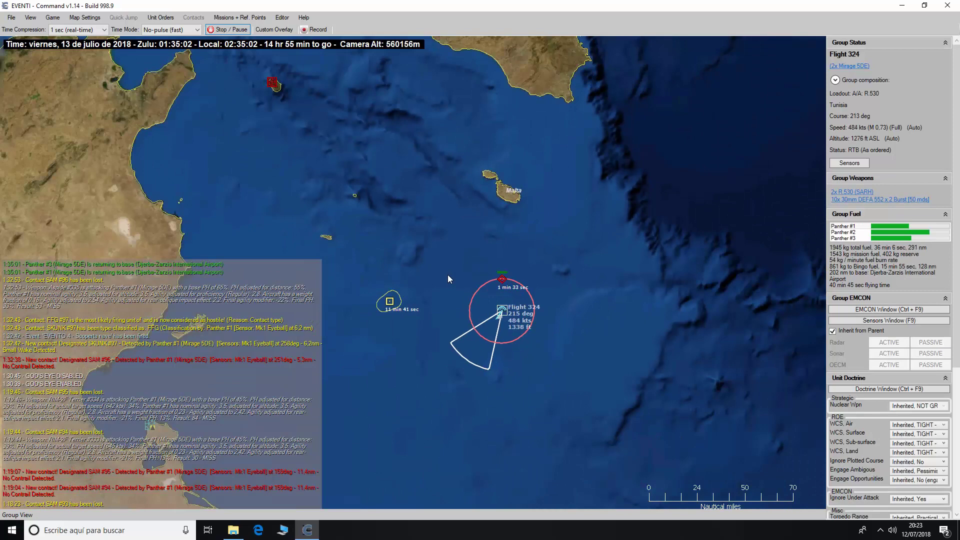
# Run the Mirages' return flight at faster time compression, dismissing the new SAM contact messages, and finish back at real-time.
pyautogui.click(103, 30)
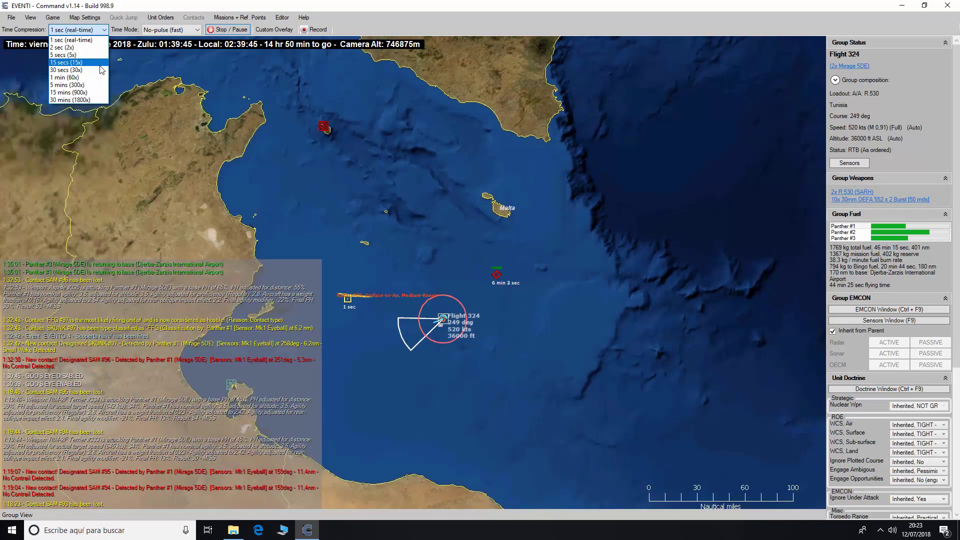
pyautogui.click(501, 388)
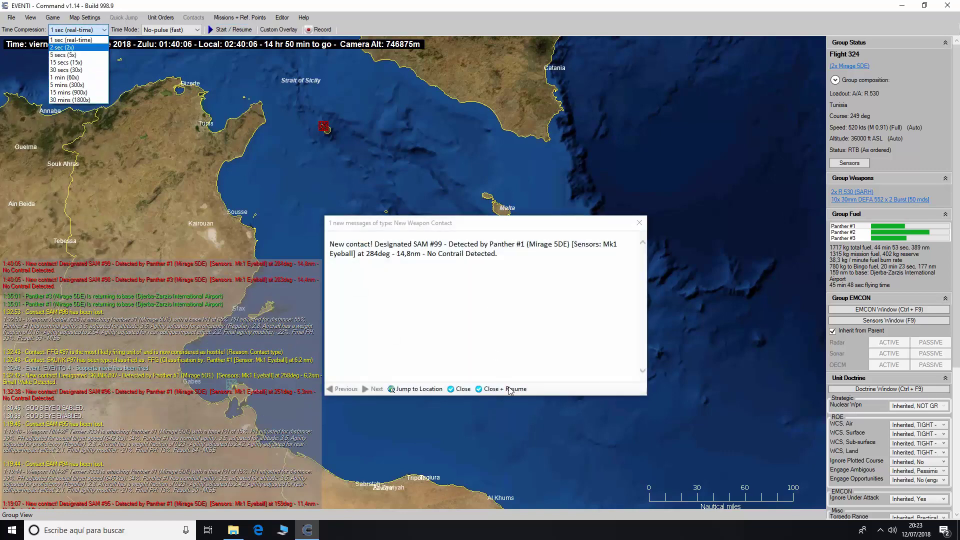
pyautogui.click(510, 390)
pyautogui.click(103, 29)
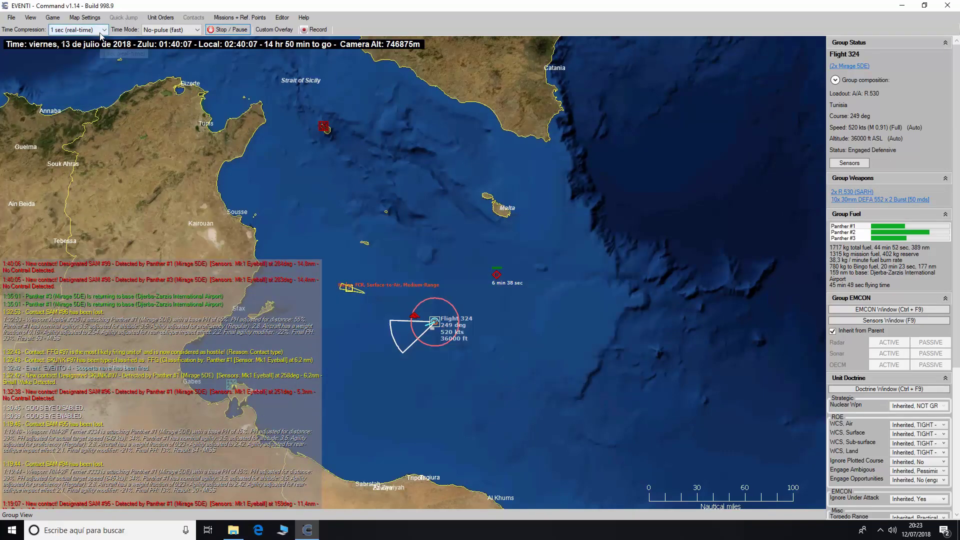
pyautogui.click(506, 394)
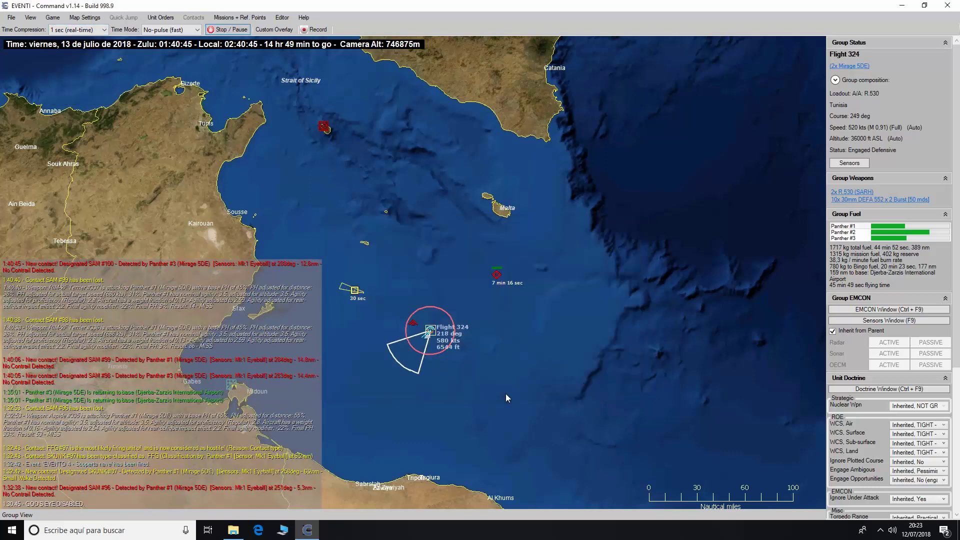
pyautogui.click(103, 30)
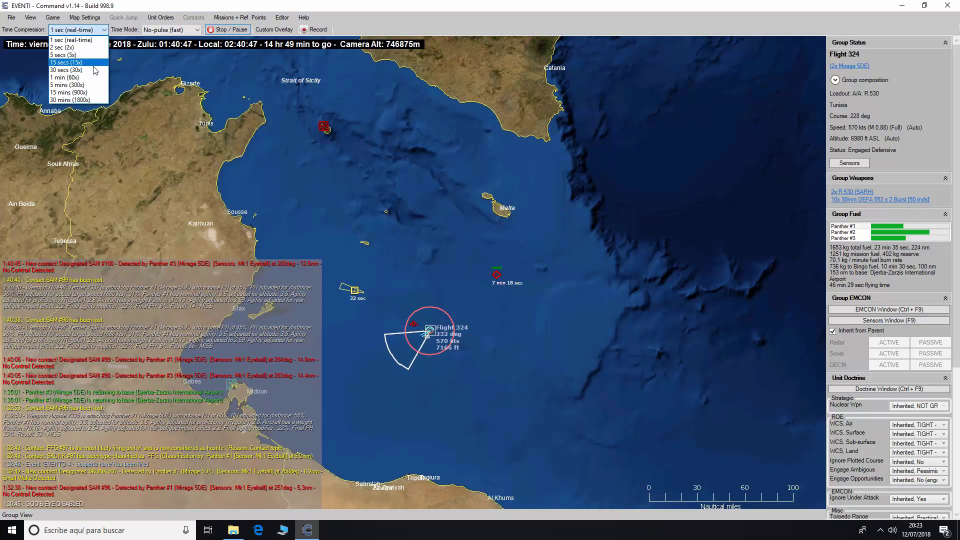
pyautogui.click(506, 389)
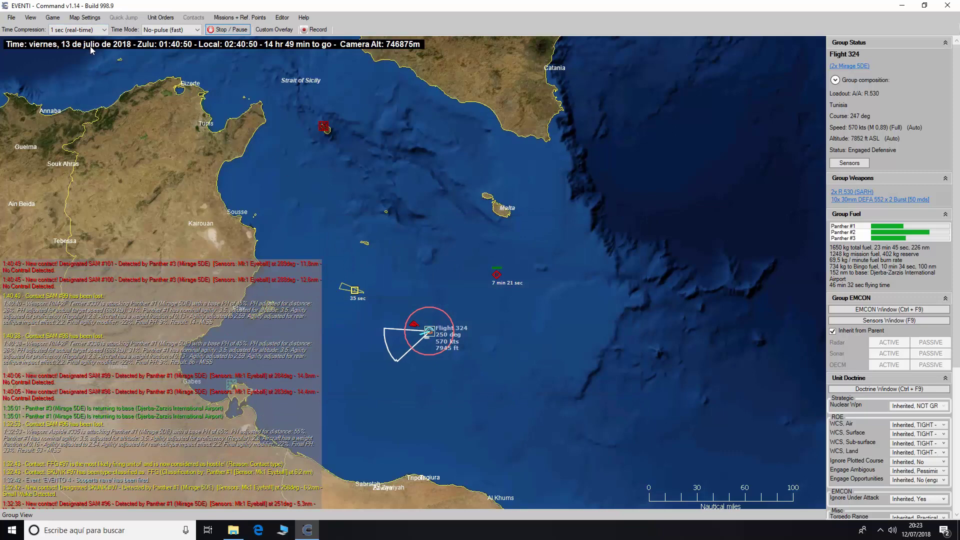
pyautogui.click(91, 31)
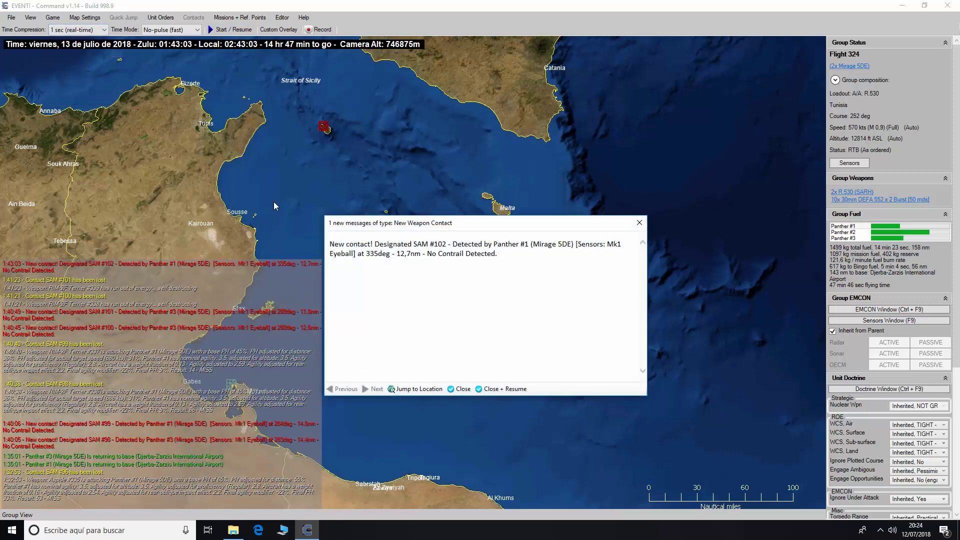
pyautogui.click(500, 391)
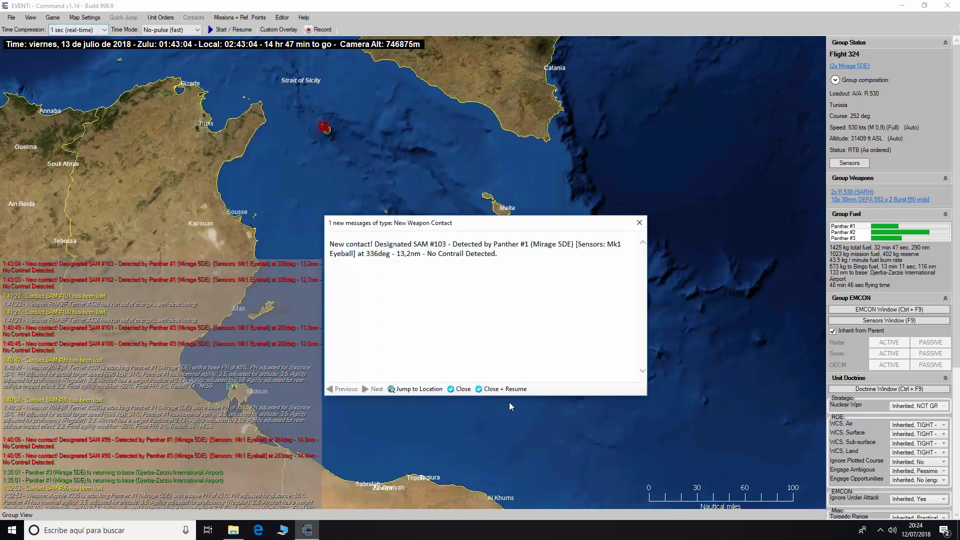
pyautogui.click(511, 390)
pyautogui.click(103, 30)
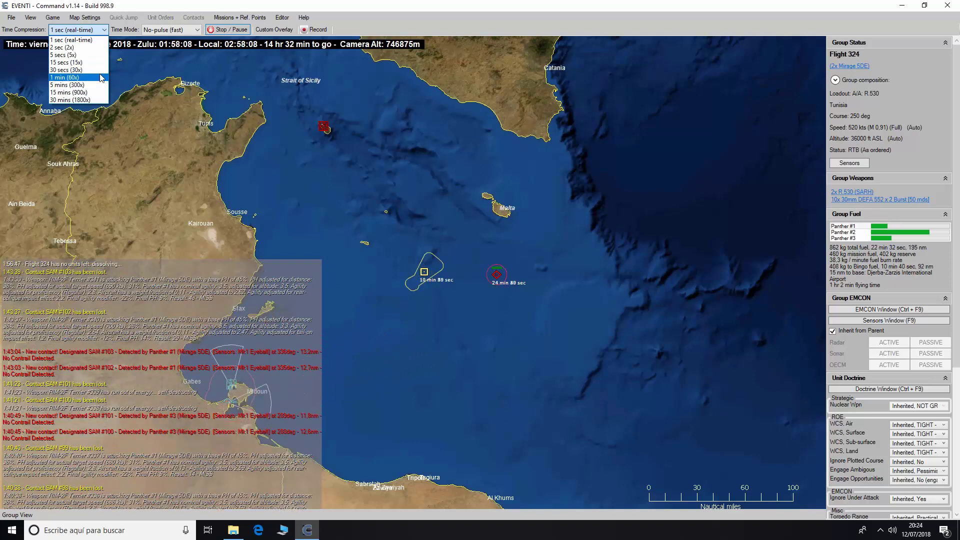
pyautogui.click(75, 40)
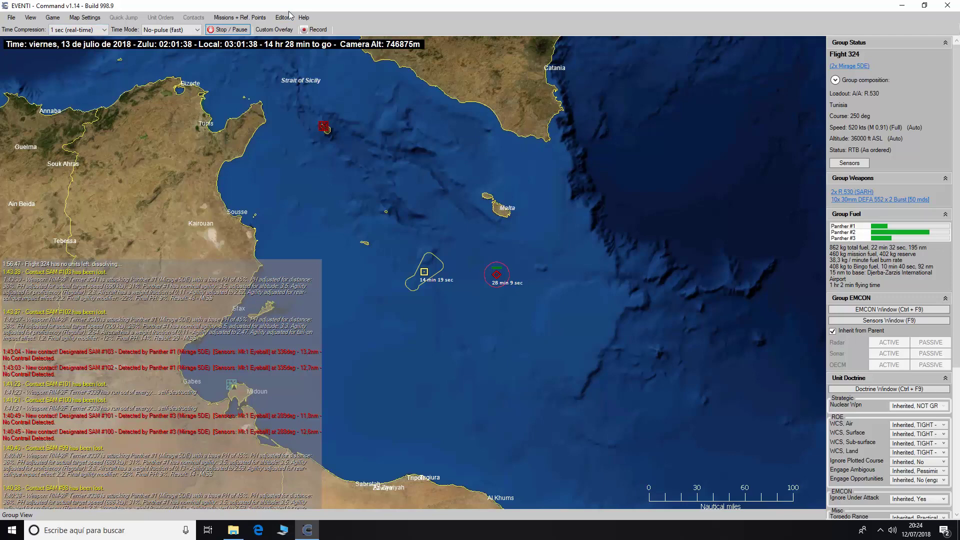
# Create a new scenario event with the description "EVENTO 5 - fine scenario".
pyautogui.moveTo(206, 159); pyautogui.dragTo(337, 212)
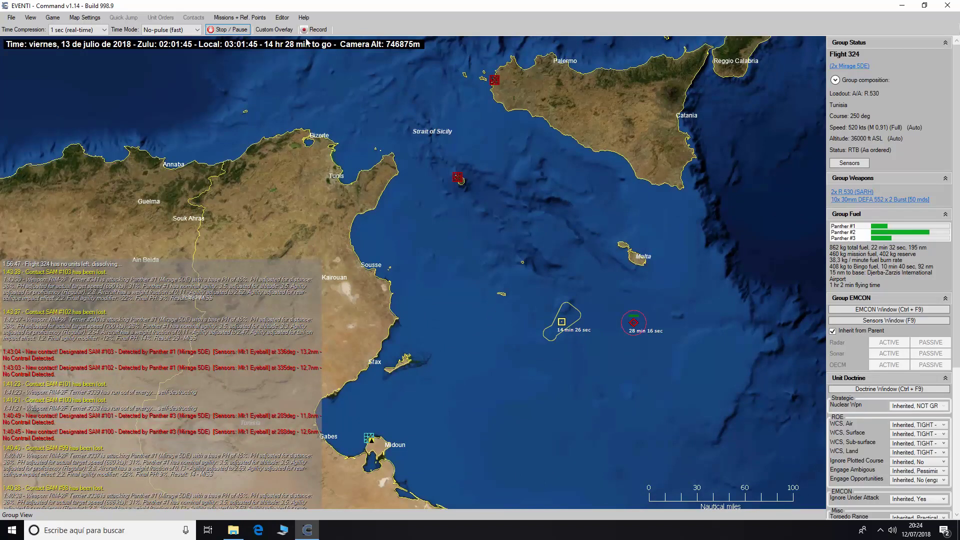
pyautogui.click(281, 17)
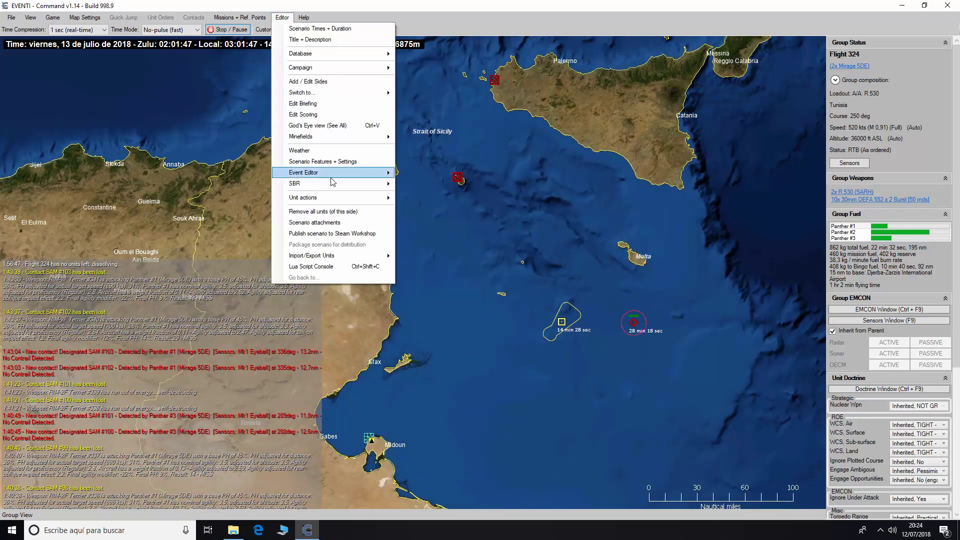
pyautogui.moveTo(333, 175)
pyautogui.click(414, 175)
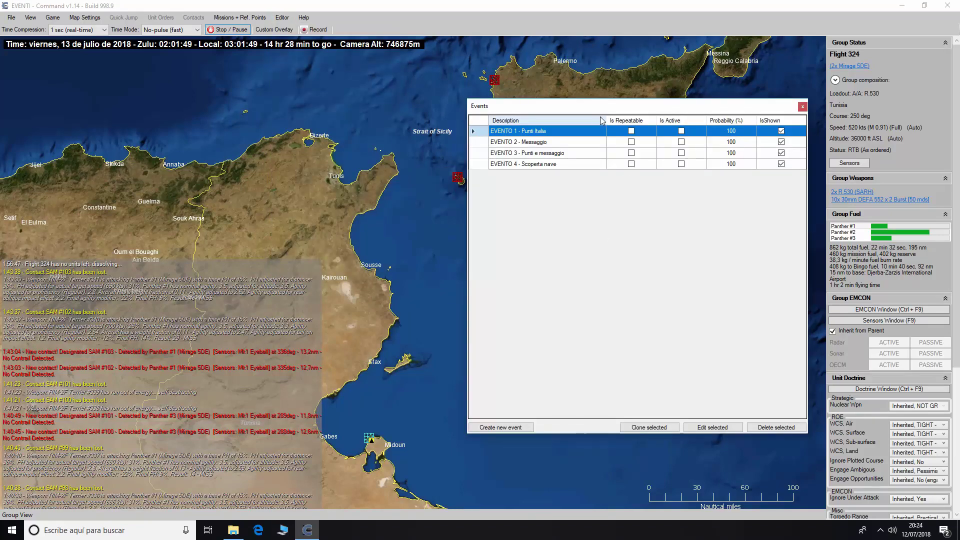
pyautogui.moveTo(596, 113); pyautogui.dragTo(645, 144)
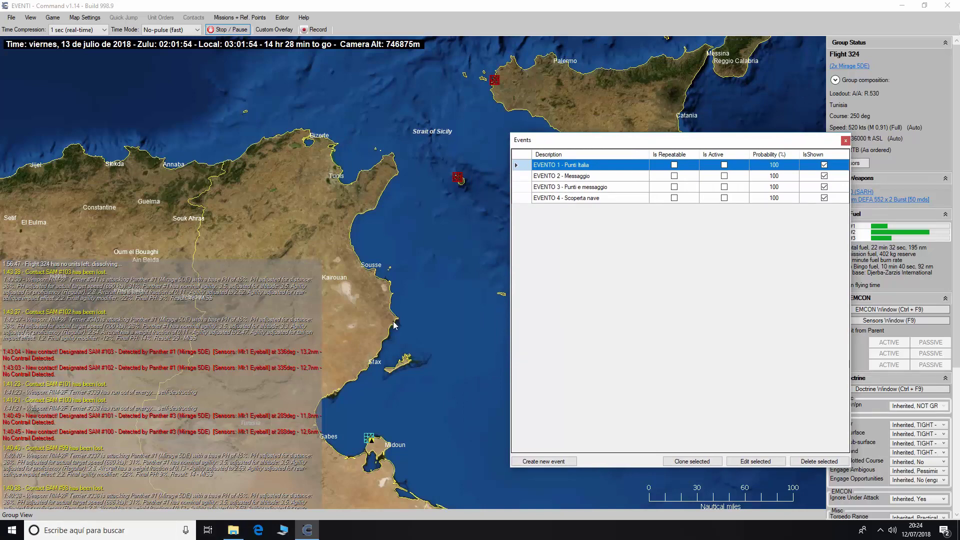
pyautogui.click(544, 461)
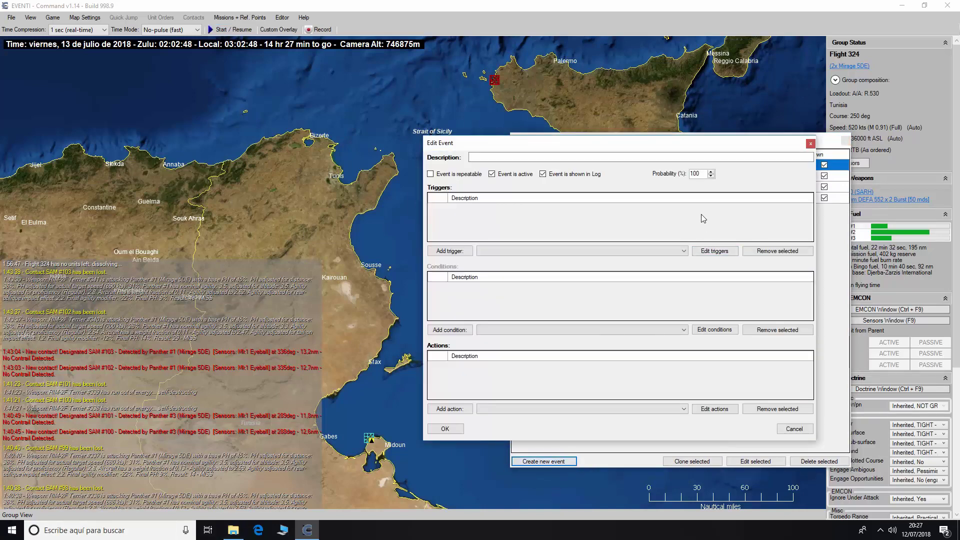
pyautogui.click(531, 156)
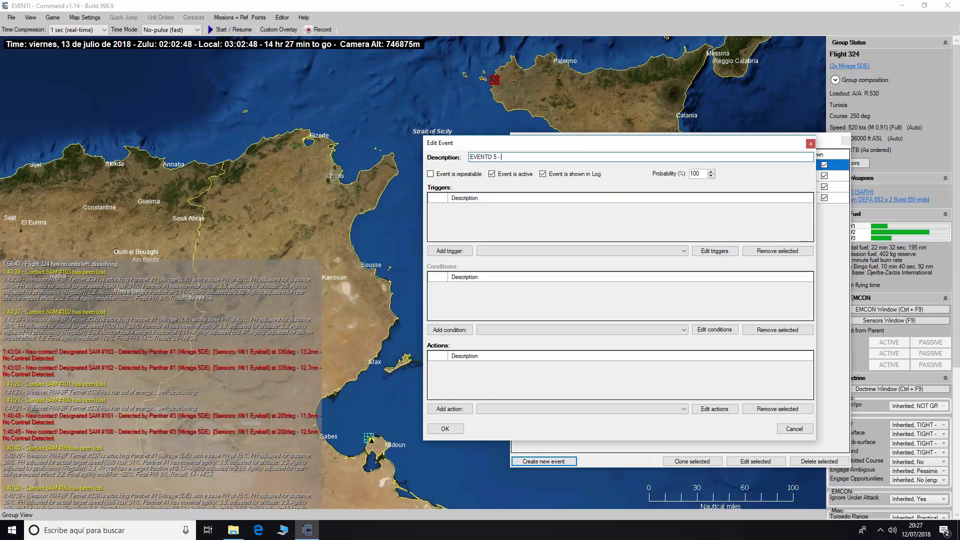
pyautogui.write('EVENTO 5 - fine scenario')
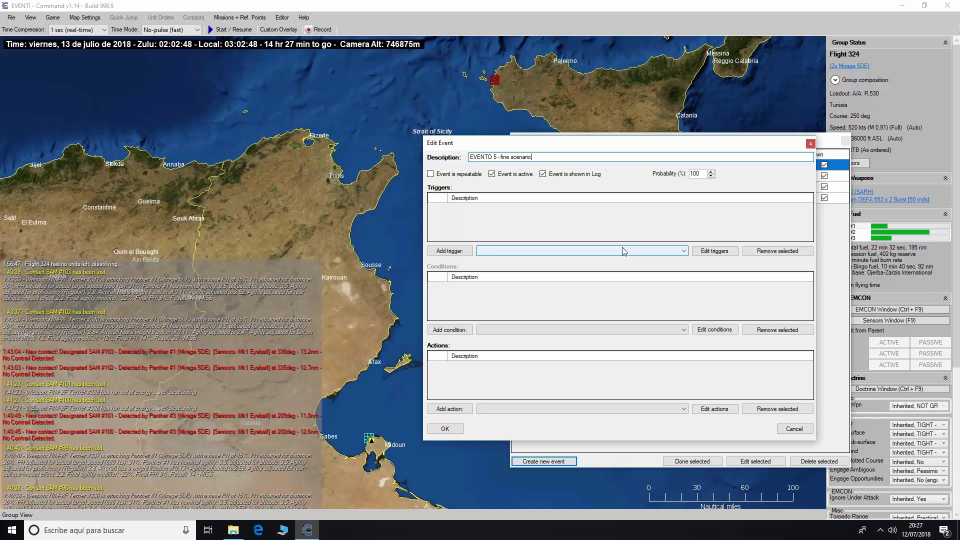
# Create a Side Points trigger described "punteggio italia fine scenario" that activates when side Italia exceeds a points threshold.
pyautogui.click(713, 251)
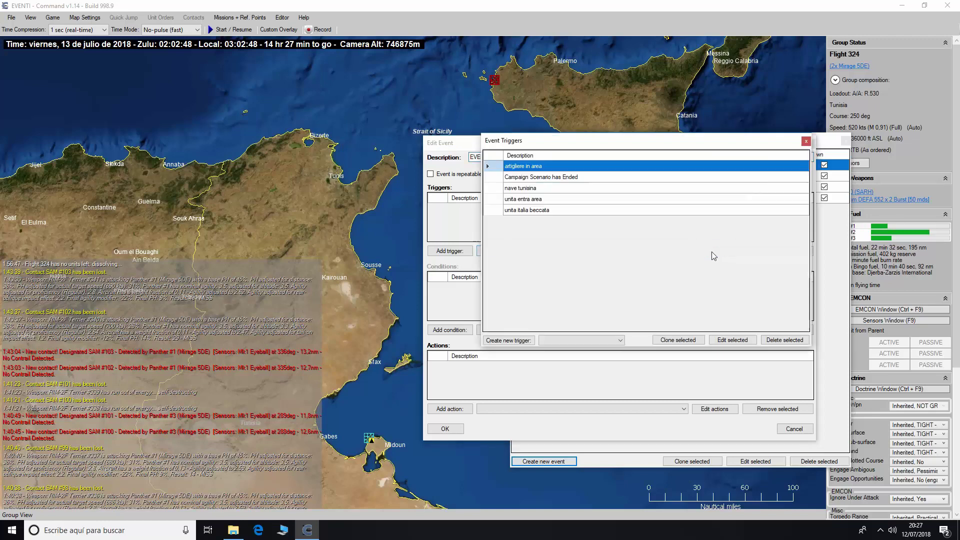
pyautogui.click(620, 340)
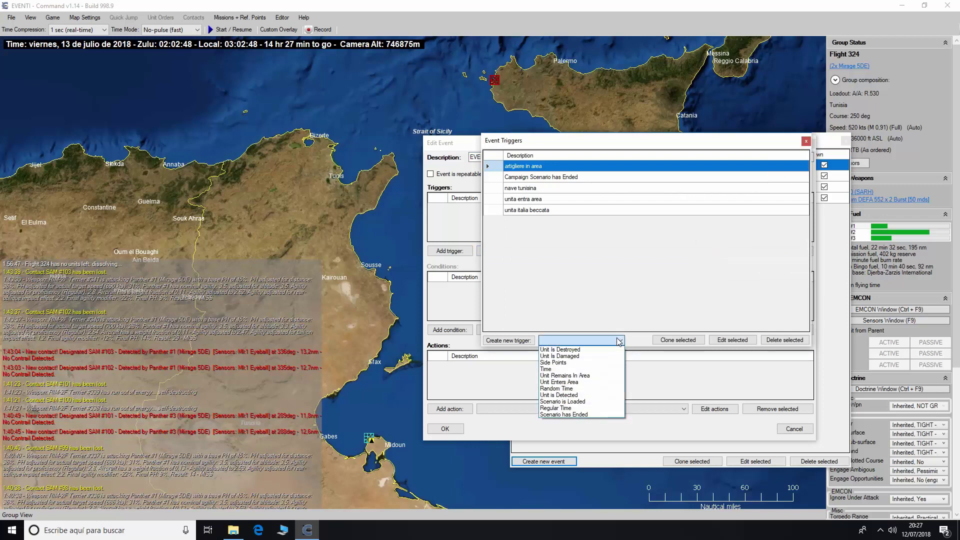
pyautogui.click(594, 363)
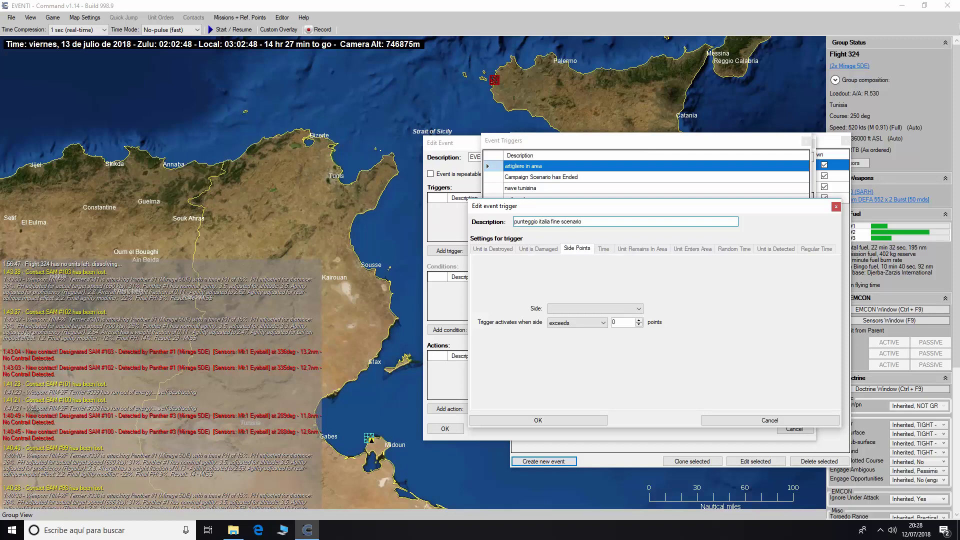
pyautogui.click(615, 308)
pyautogui.click(600, 315)
pyautogui.click(602, 323)
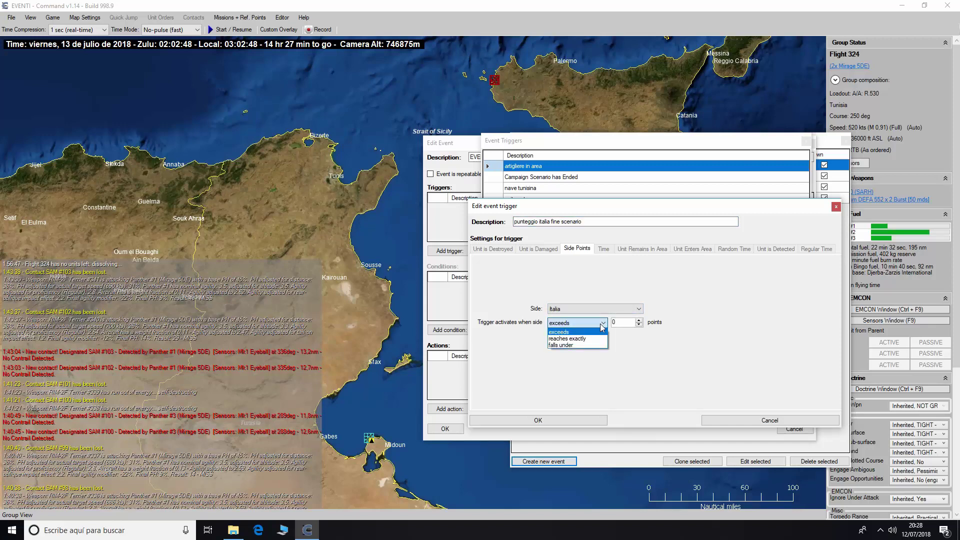
pyautogui.click(602, 333)
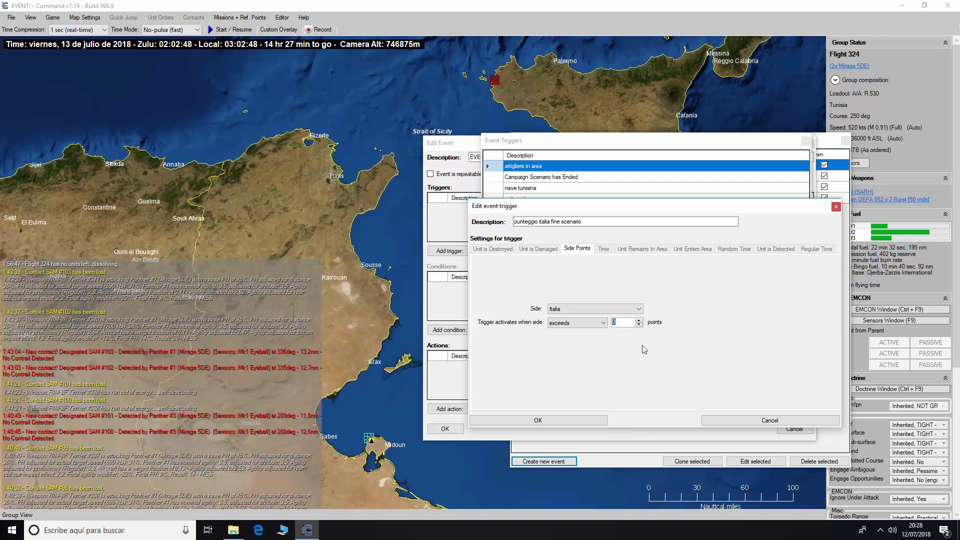
# Check the current side's score in the player evaluation.
pyautogui.click(53, 17)
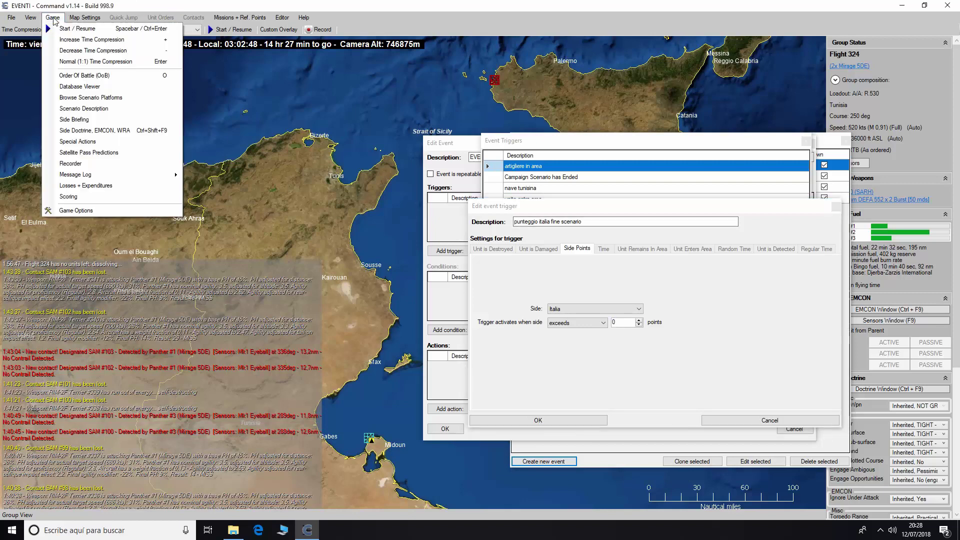
pyautogui.click(95, 196)
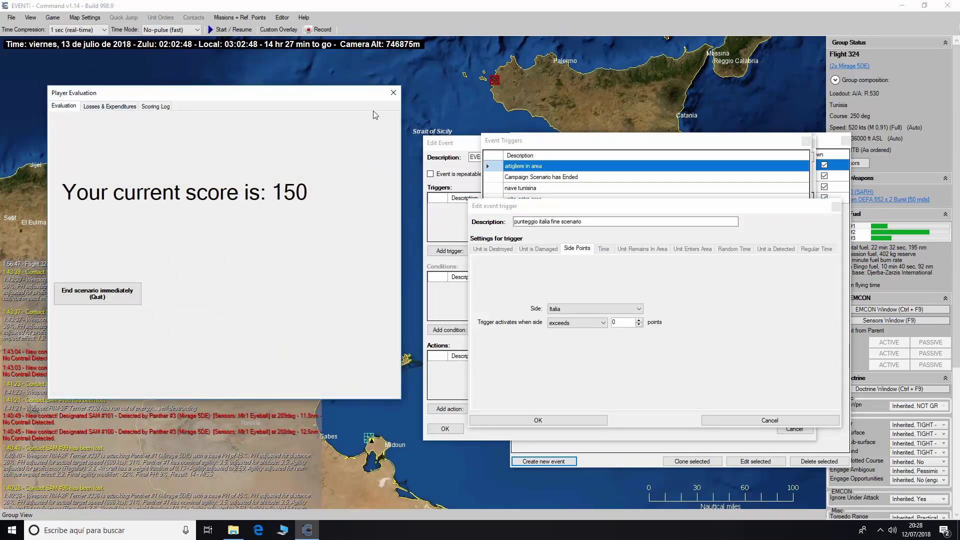
pyautogui.click(394, 94)
# Switch the played side to Italia and check its current score in the player evaluation.
pyautogui.click(282, 18)
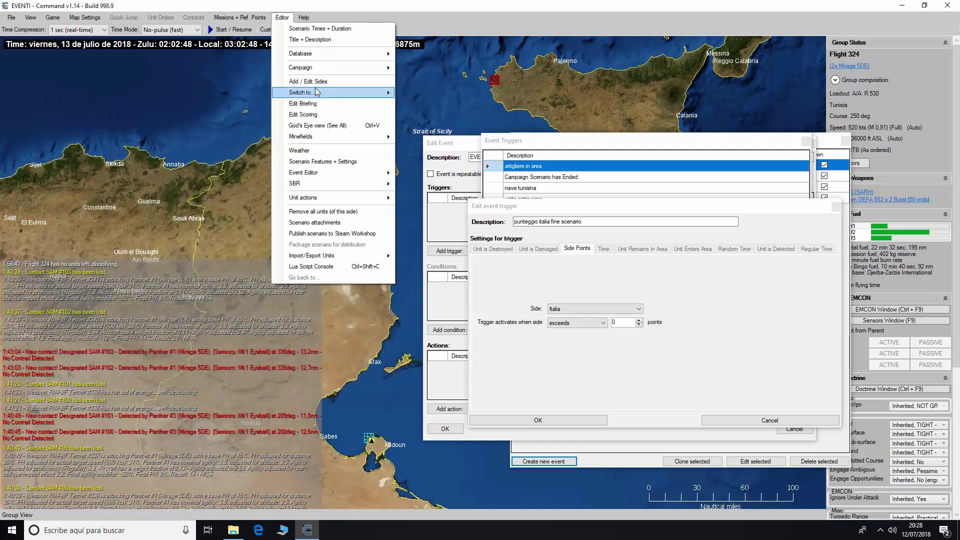
pyautogui.moveTo(317, 92)
pyautogui.click(416, 93)
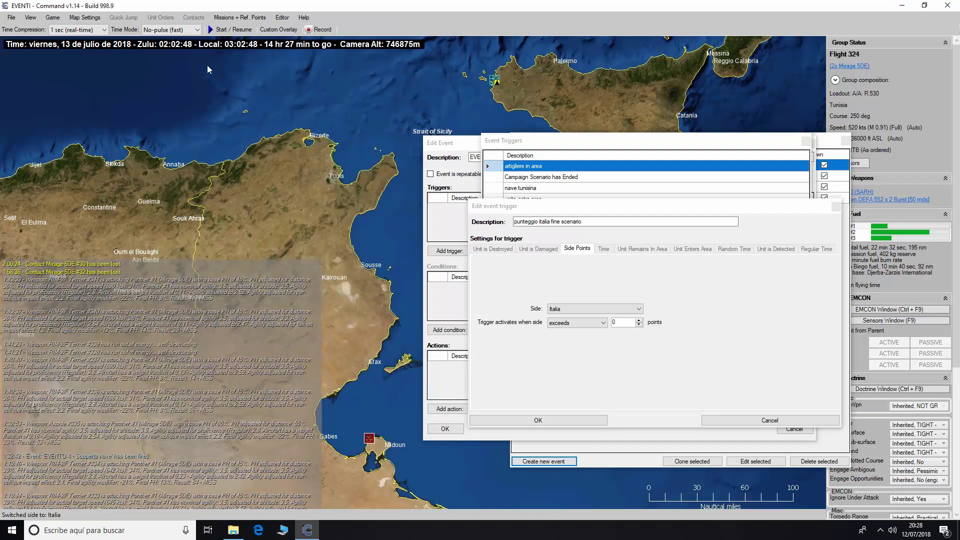
pyautogui.click(52, 17)
pyautogui.click(80, 198)
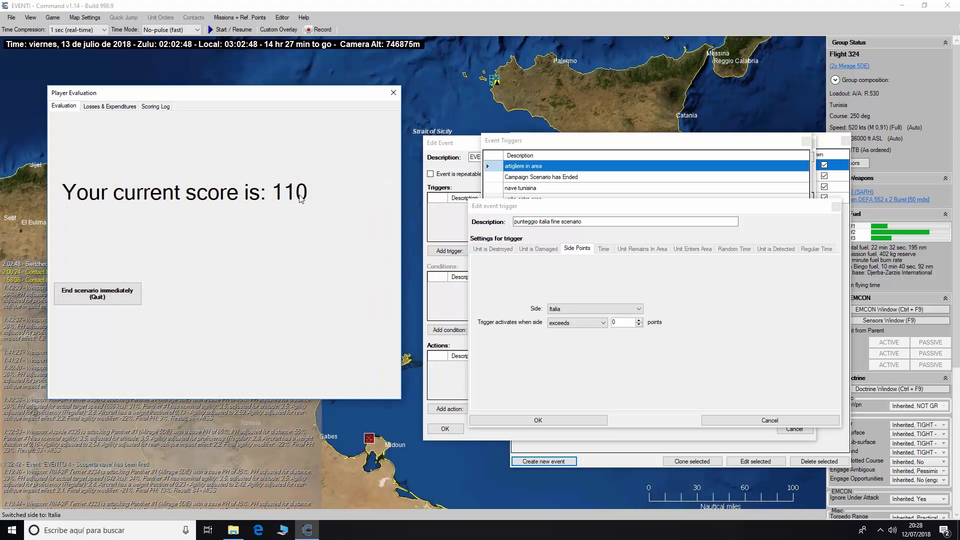
pyautogui.click(393, 93)
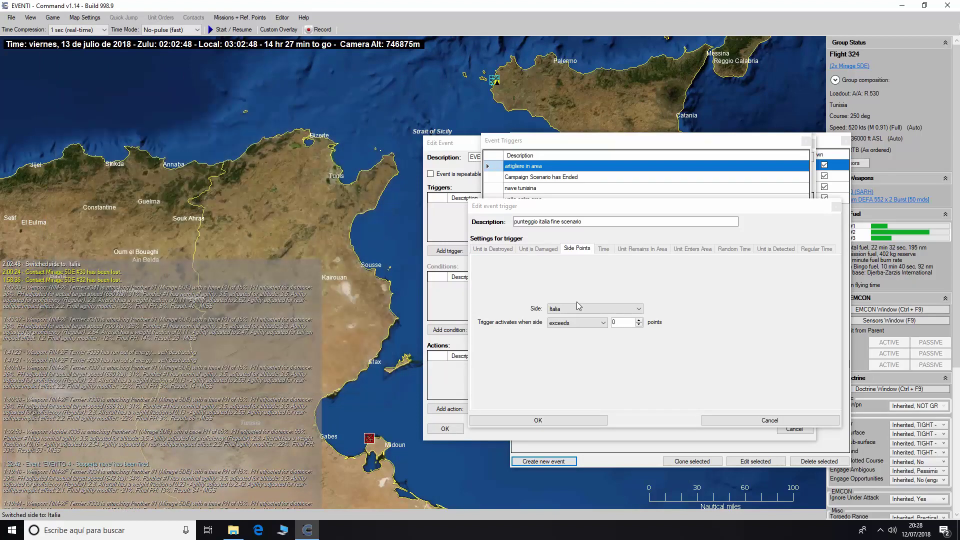
# Set the Italia trigger's threshold to 200 points and save the trigger, returning to the event's settings.
pyautogui.click(629, 320)
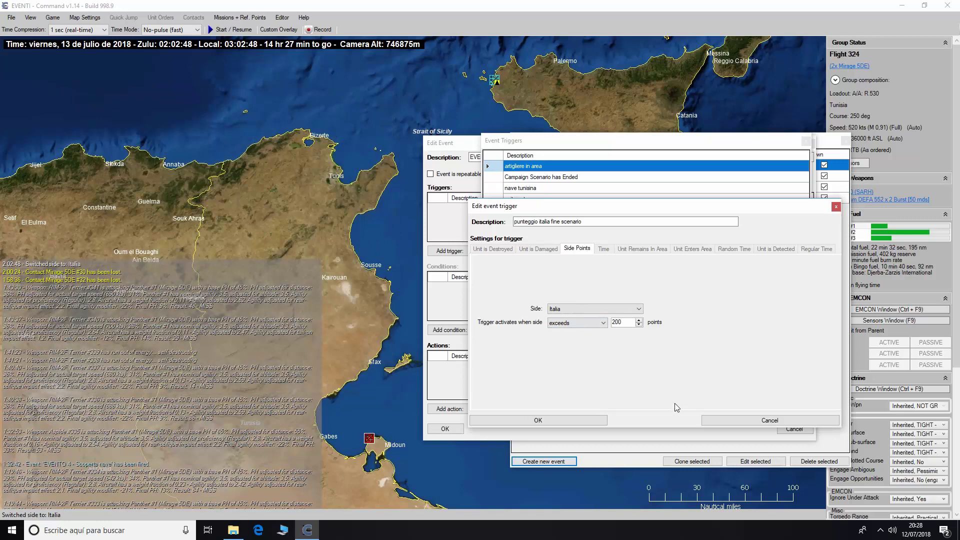
pyautogui.click(581, 423)
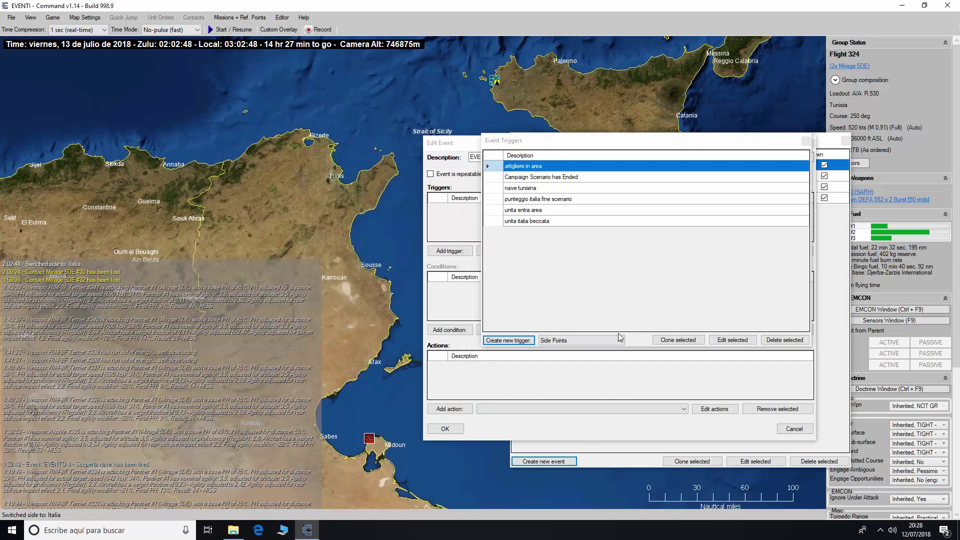
pyautogui.click(806, 142)
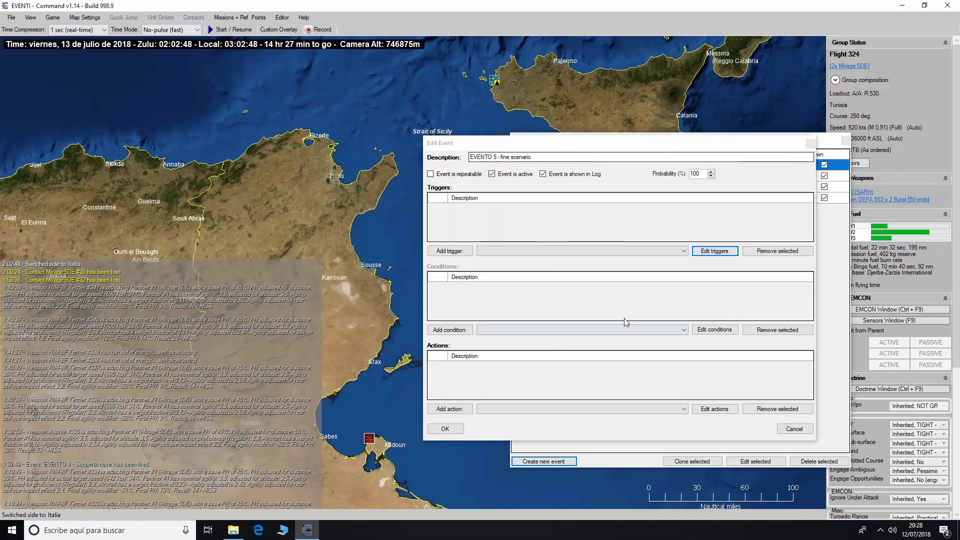
# Create an End Scenario event action described "End the scenario" and return to EVENTO 5's settings.
pyautogui.click(533, 252)
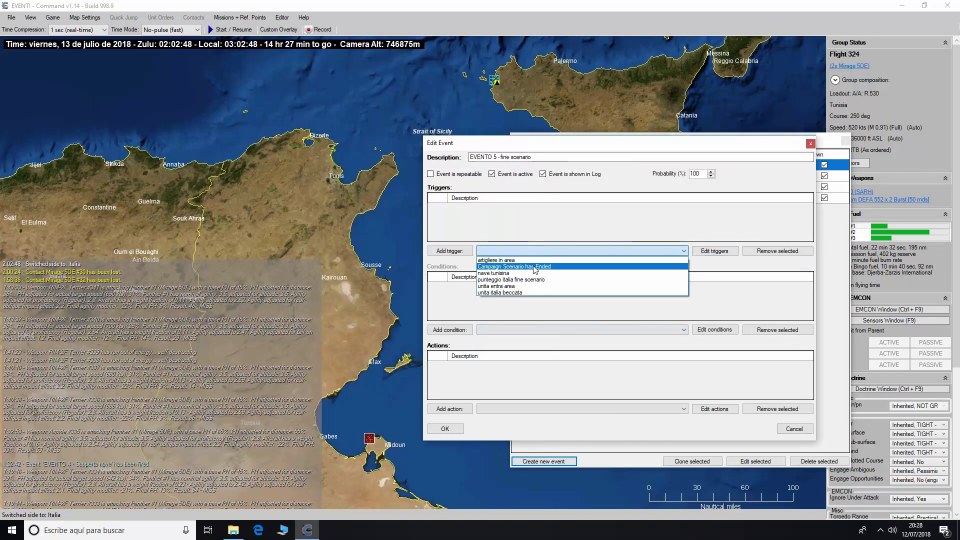
pyautogui.click(534, 280)
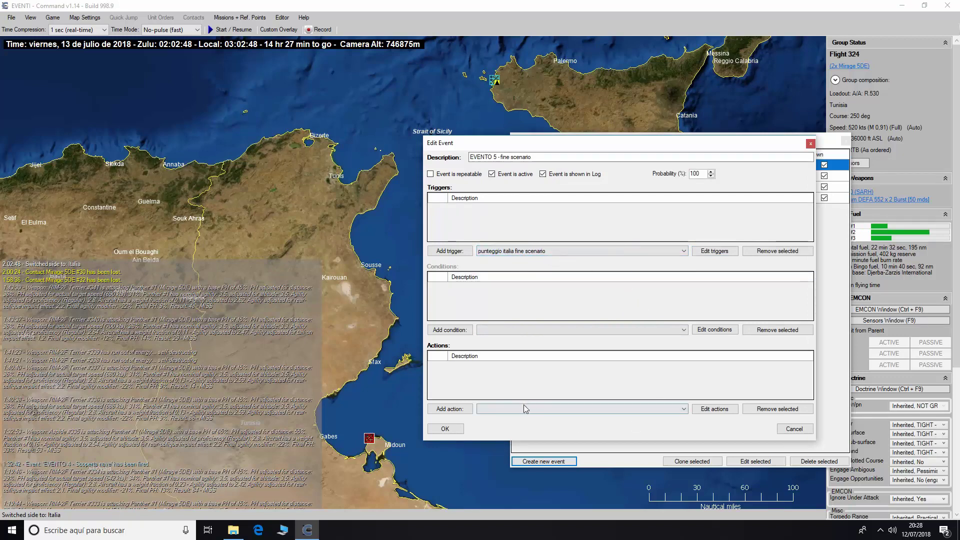
pyautogui.click(717, 409)
pyautogui.click(659, 396)
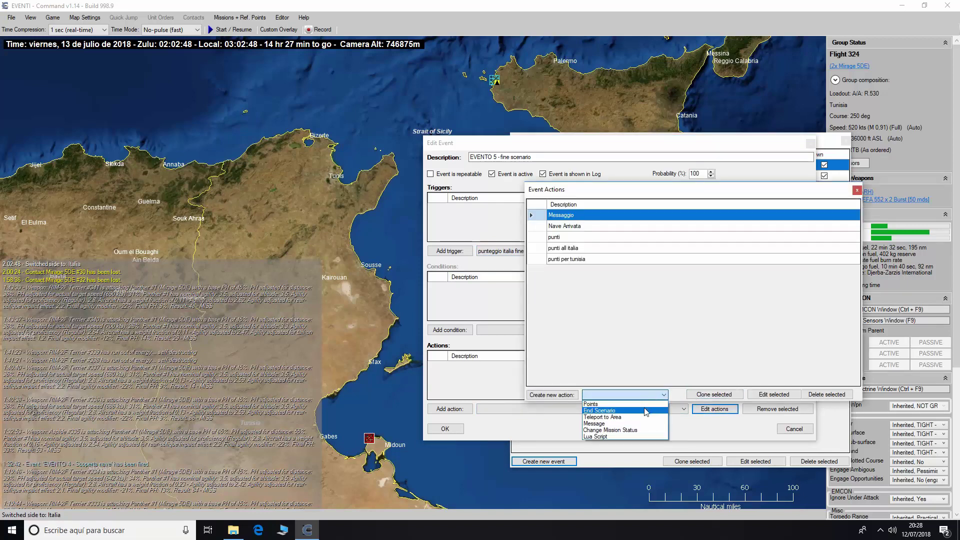
pyautogui.click(646, 412)
pyautogui.click(560, 398)
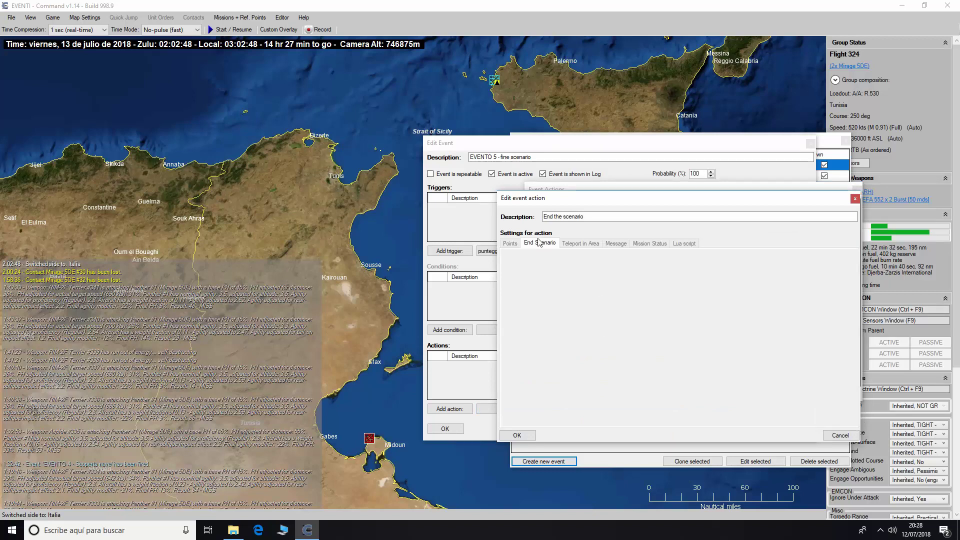
pyautogui.click(524, 437)
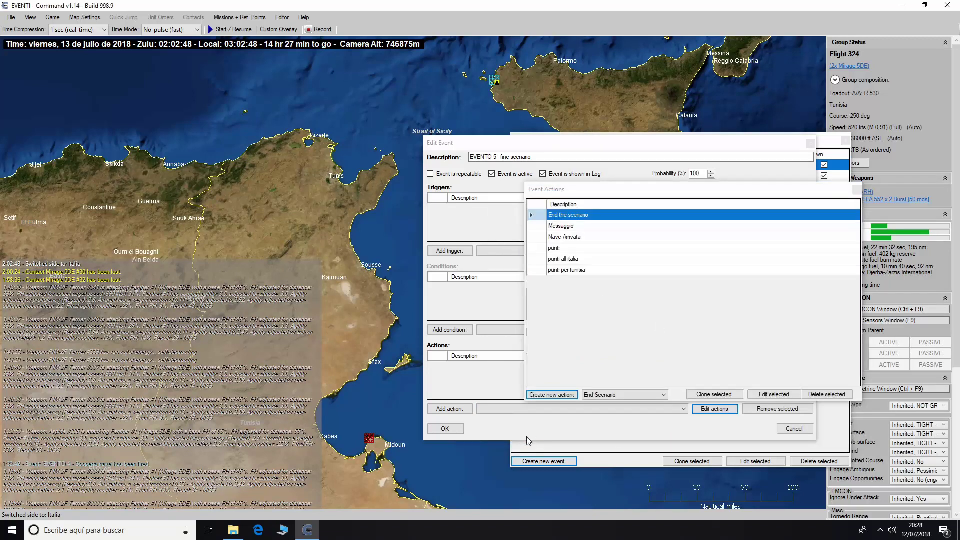
pyautogui.click(857, 190)
# Add the "End the scenario" action to EVENTO 5 - fine scenario.
pyautogui.click(538, 410)
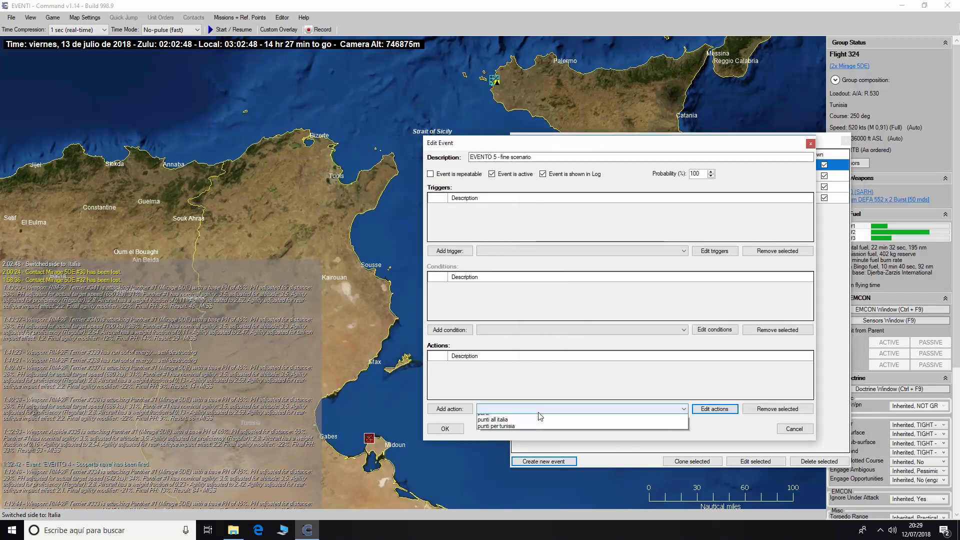
pyautogui.click(540, 419)
pyautogui.click(452, 409)
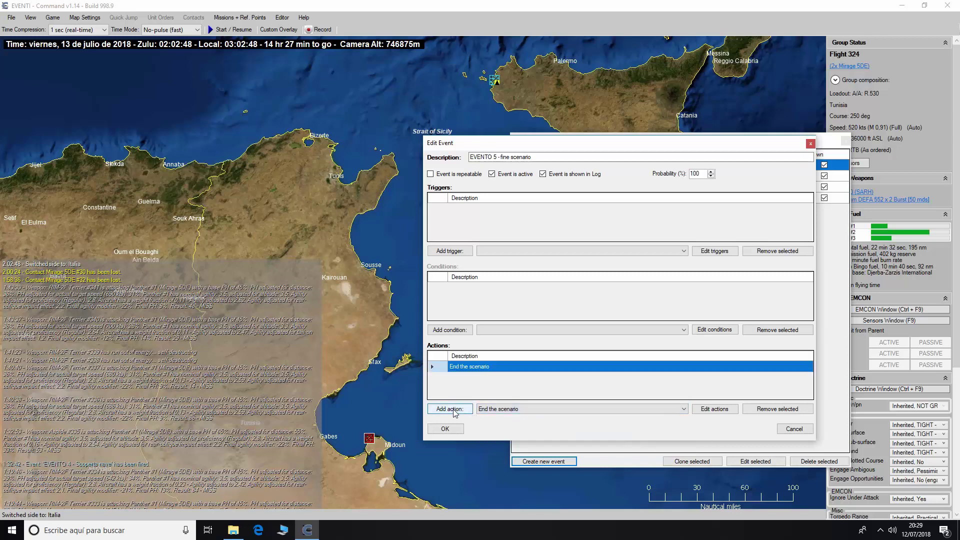
# Add the "punteggio italia fine scenario" trigger to EVENTO 5 and save the event.
pyautogui.click(540, 251)
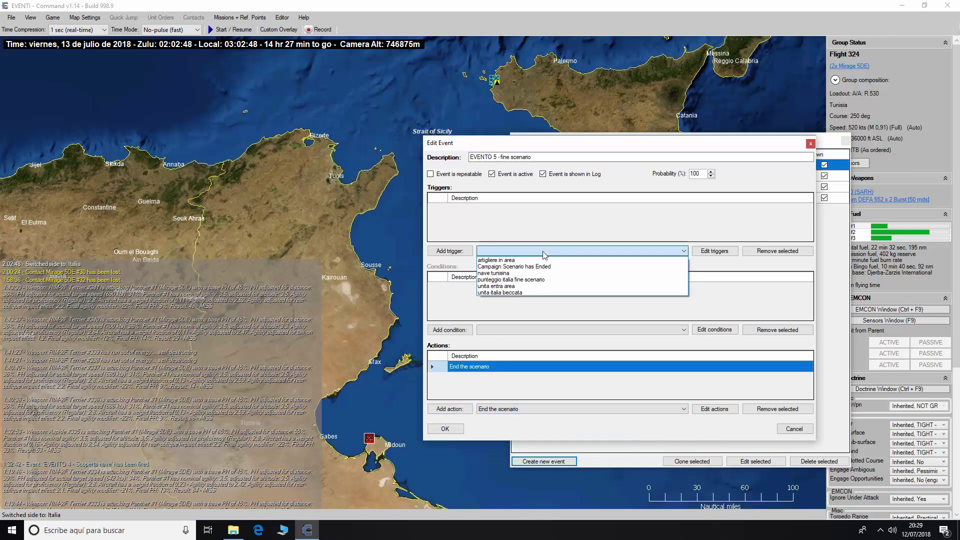
pyautogui.click(541, 281)
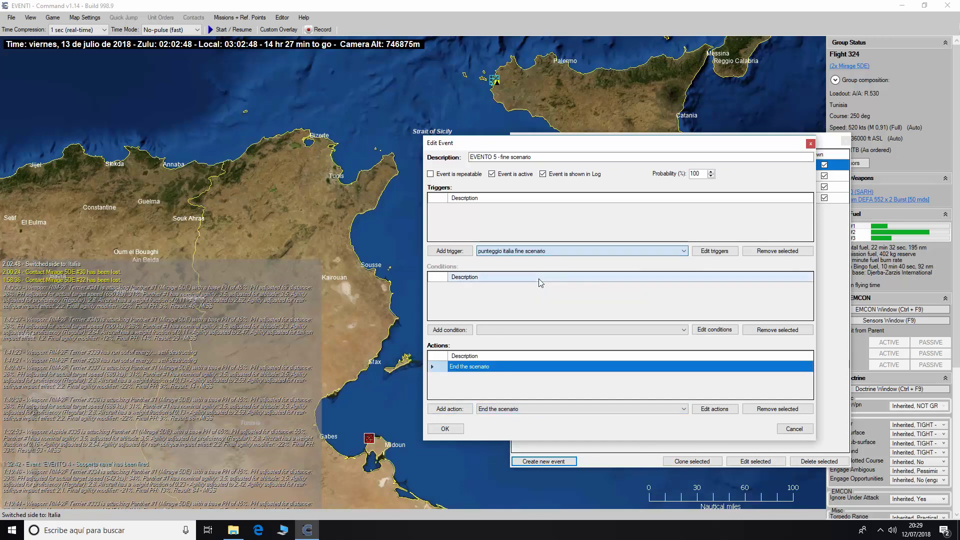
pyautogui.click(450, 251)
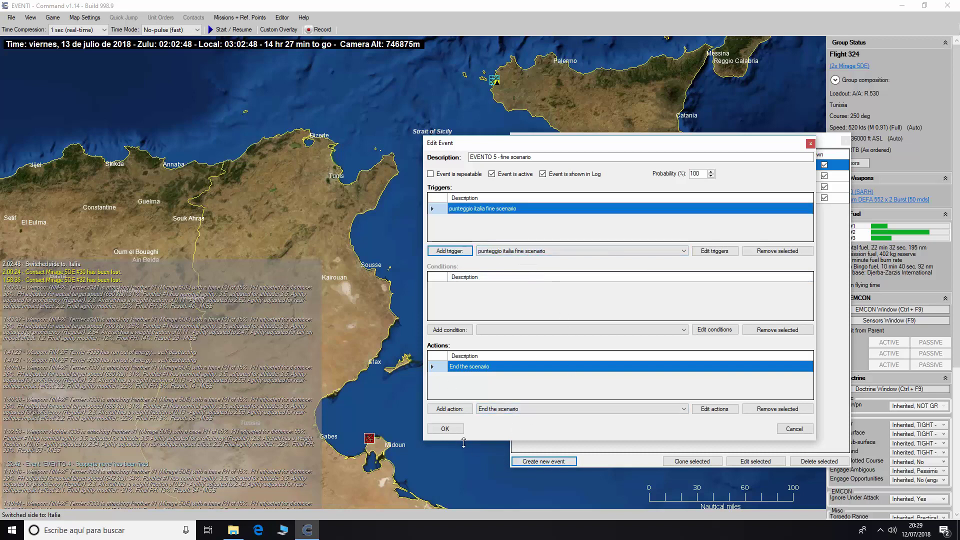
pyautogui.click(457, 429)
pyautogui.click(595, 210)
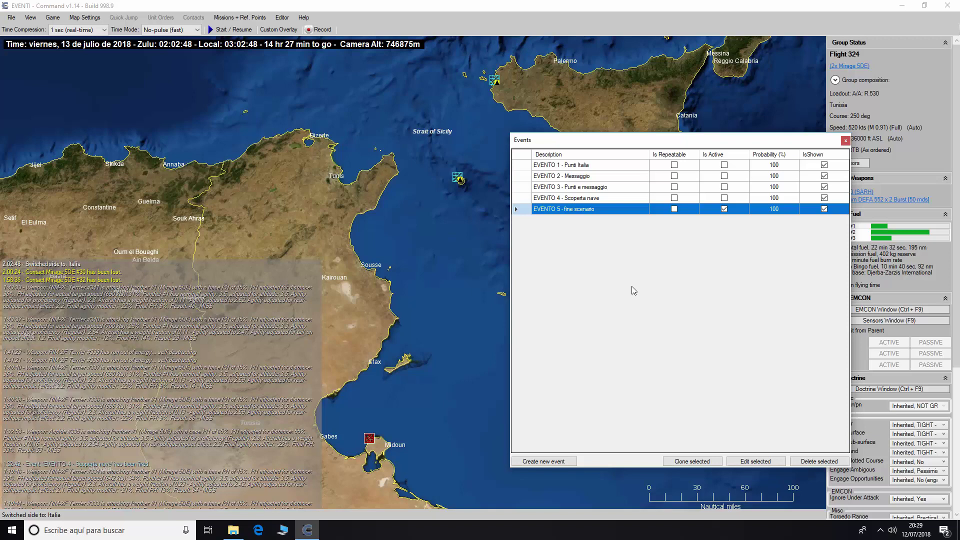
# Check Italia's current score in the player evaluation again.
pyautogui.click(51, 18)
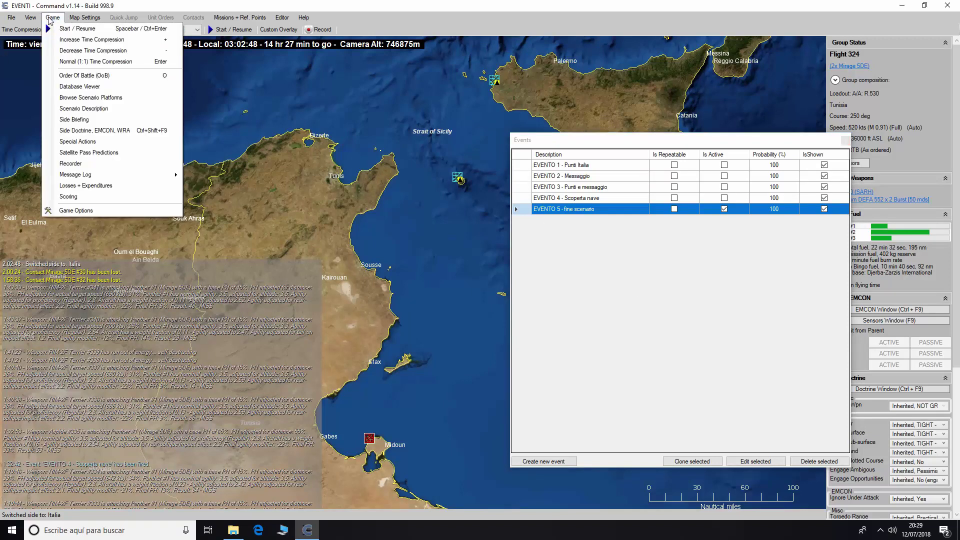
pyautogui.click(94, 196)
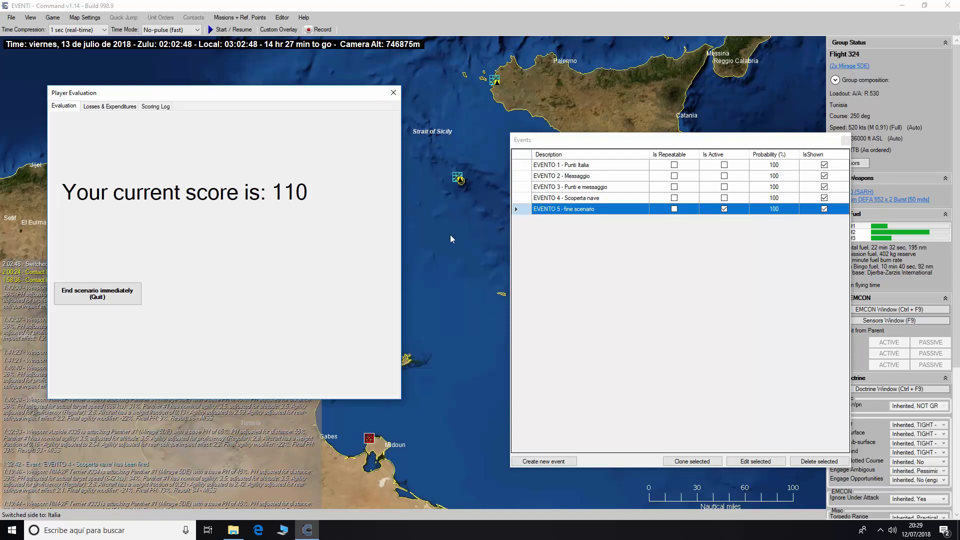
pyautogui.click(394, 92)
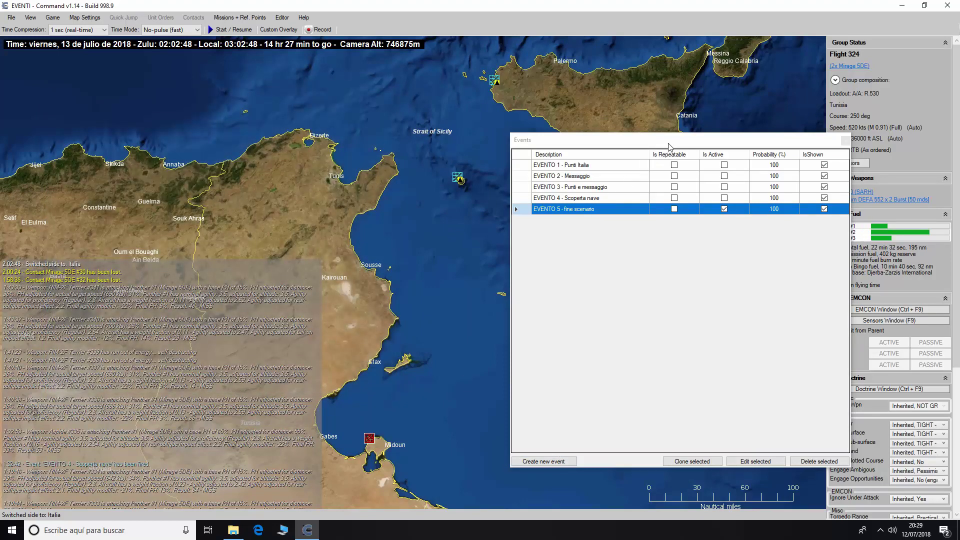
# Move the events list off the map's central sea area and switch the played side to Tunisia.
pyautogui.moveTo(670, 146); pyautogui.dragTo(150, 145)
pyautogui.click(282, 17)
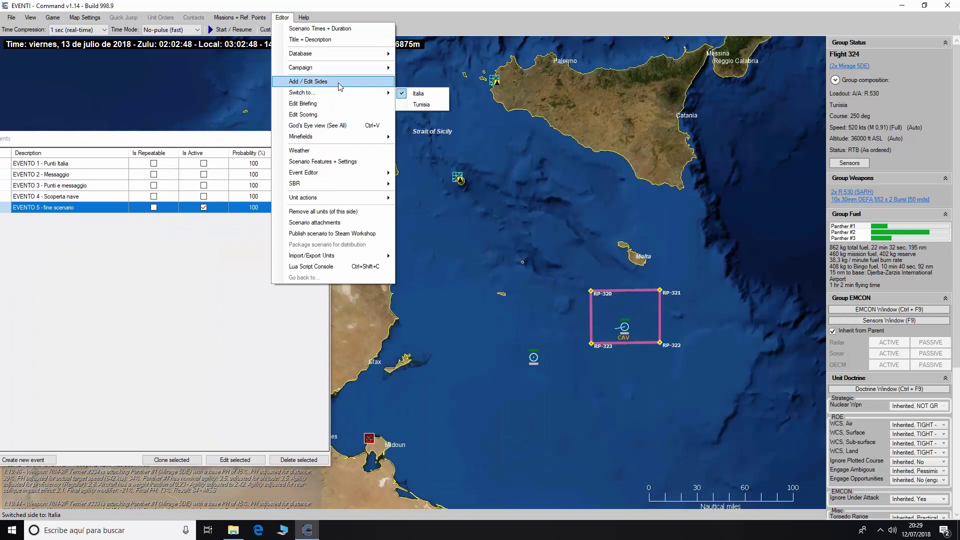
pyautogui.click(393, 83)
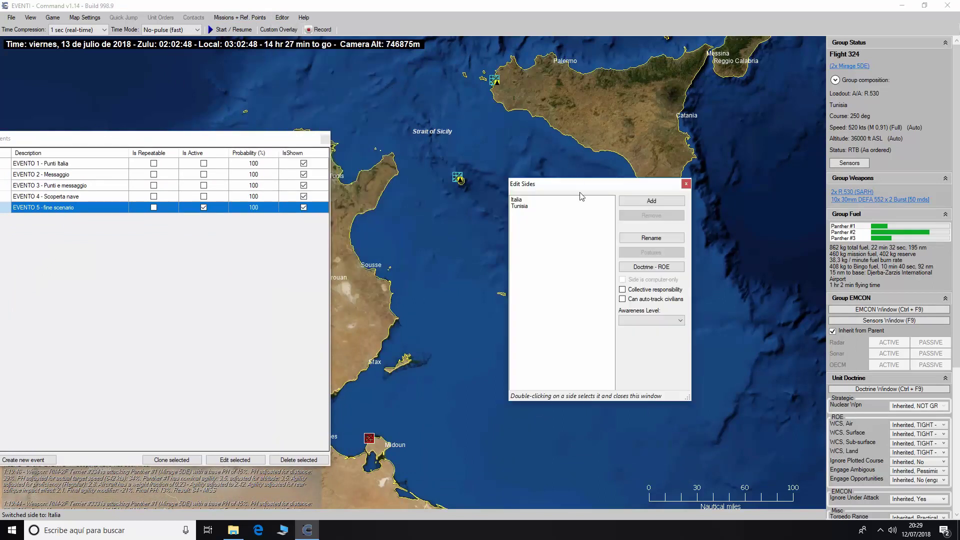
pyautogui.click(686, 183)
pyautogui.click(282, 17)
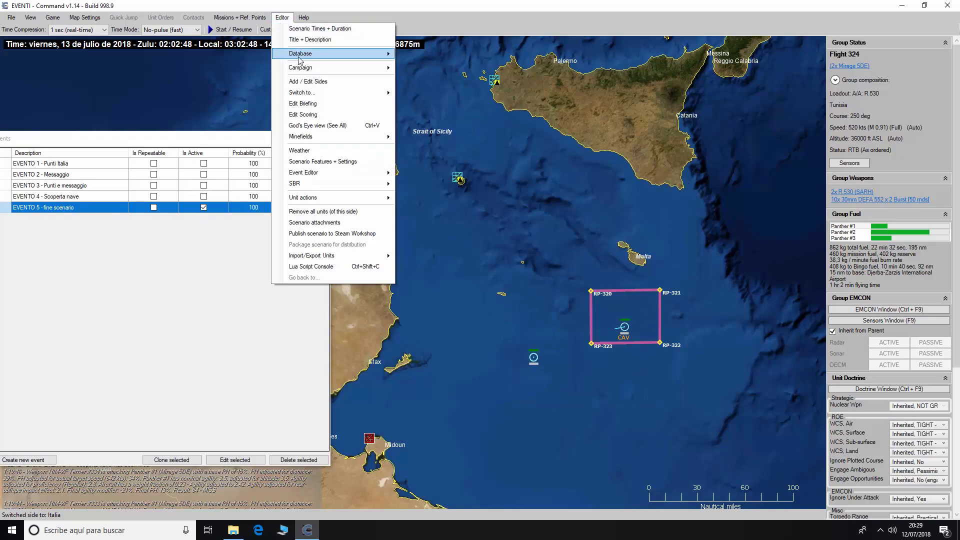
pyautogui.click(416, 104)
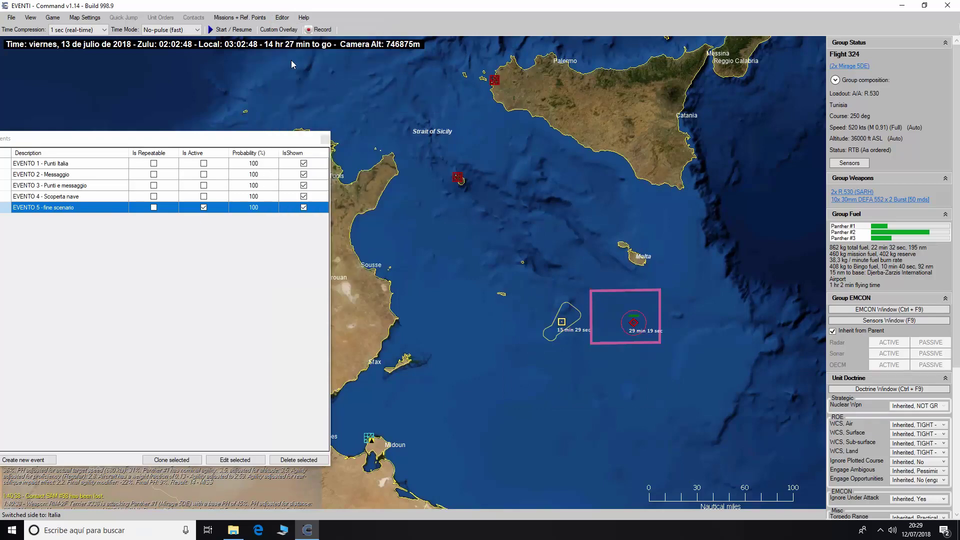
# Place a new Tunisia unit just south of the pink-outlined area, with type Surface Ship and the class filter "supp".
pyautogui.click(282, 17)
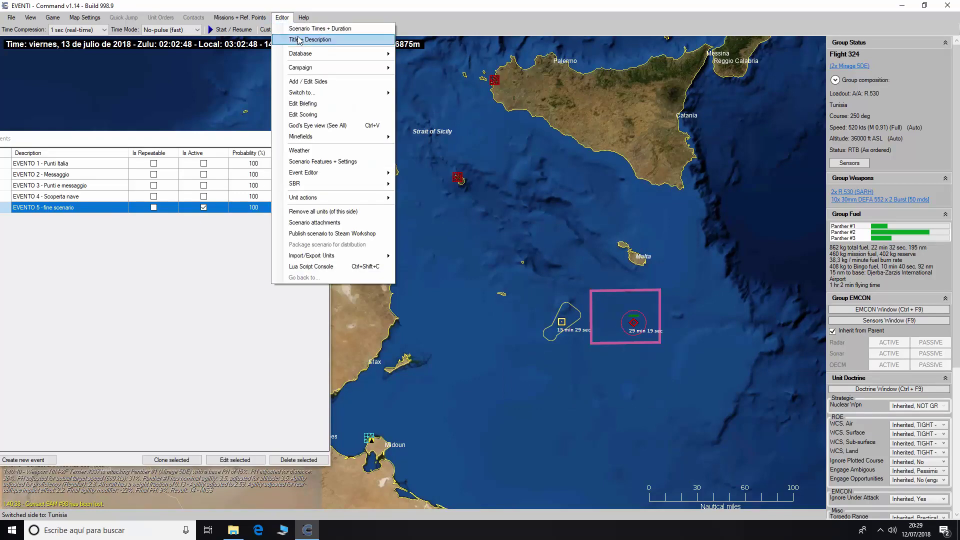
pyautogui.moveTo(323, 197)
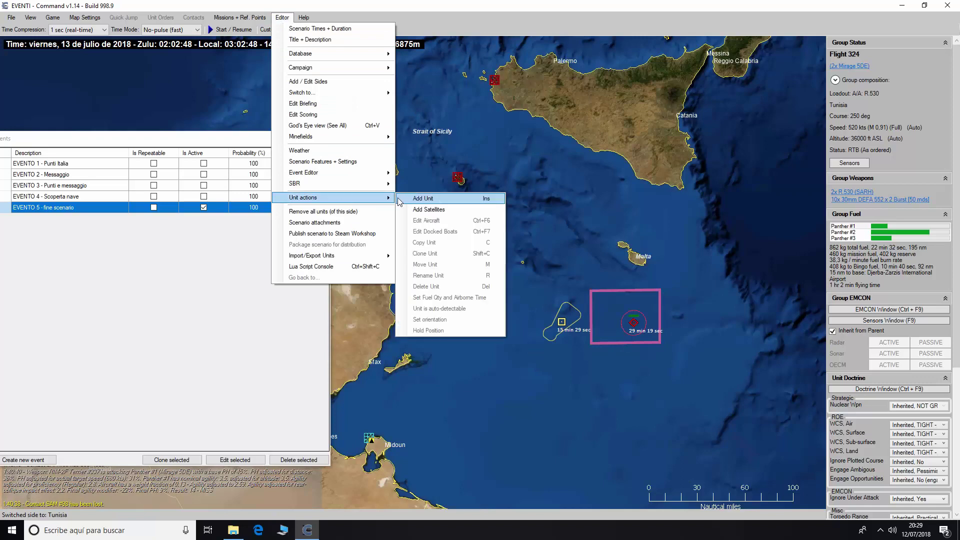
pyautogui.click(404, 199)
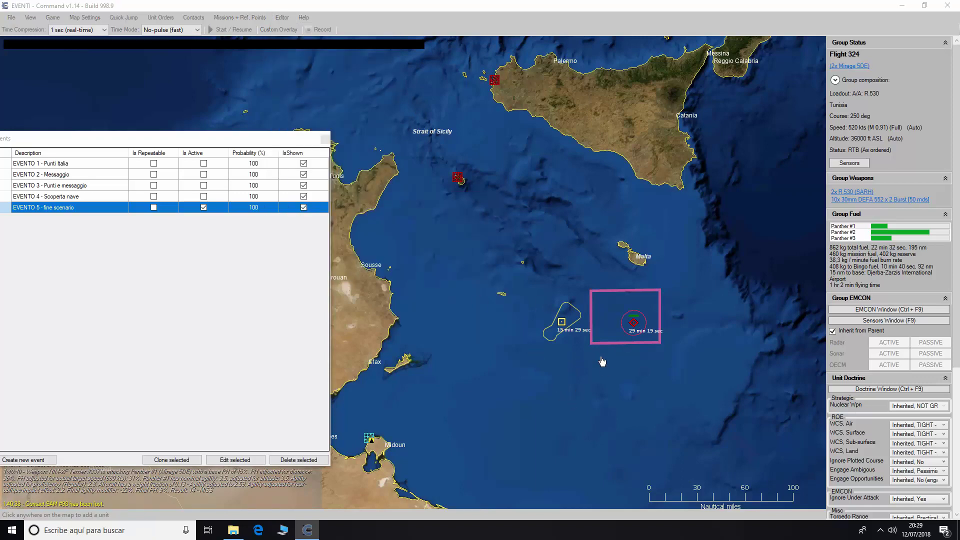
pyautogui.click(602, 362)
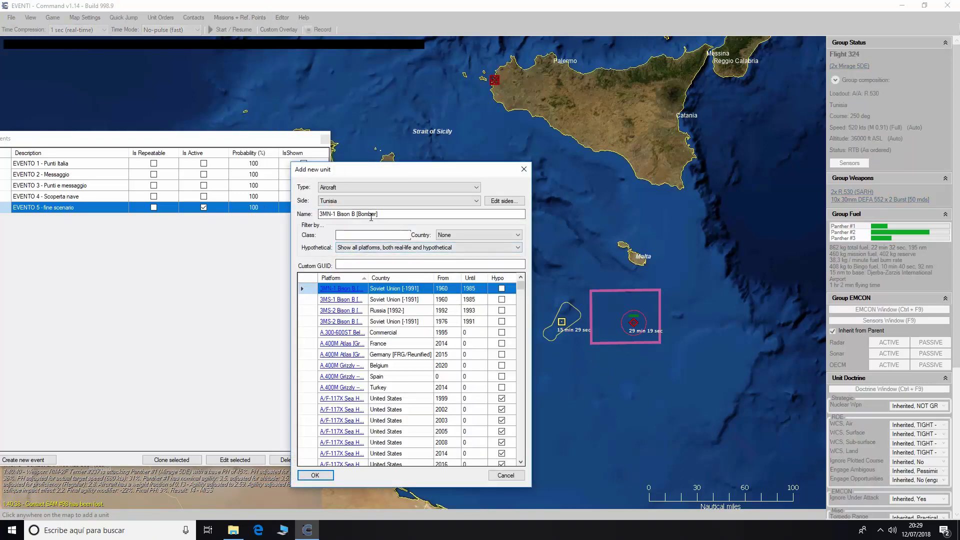
pyautogui.click(372, 235)
pyautogui.write('supp')
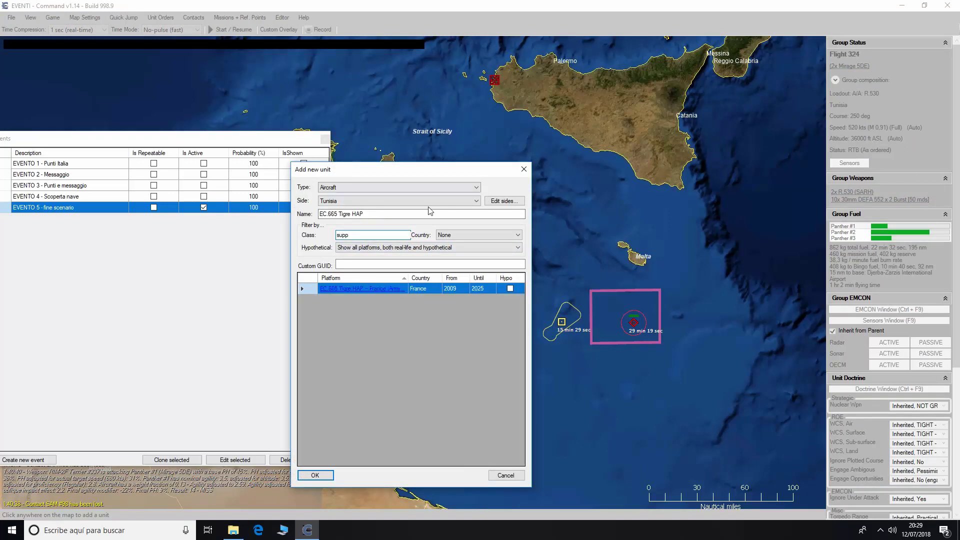
pyautogui.click(392, 188)
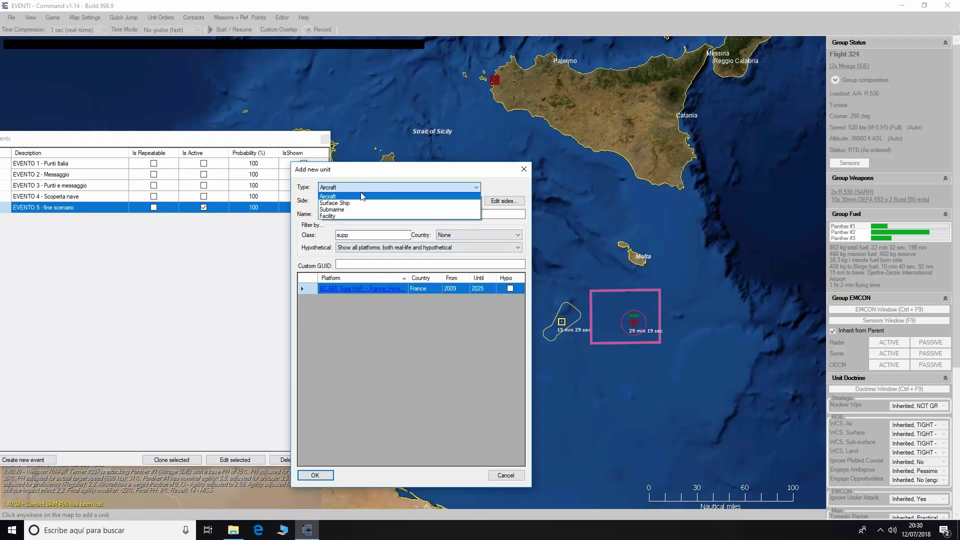
pyautogui.click(356, 203)
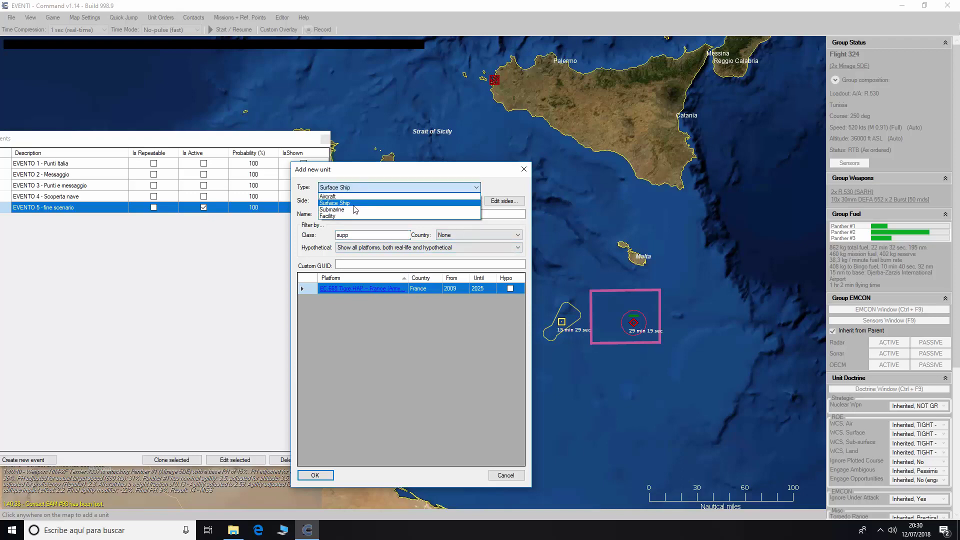
pyautogui.click(358, 234)
pyautogui.write('sup')
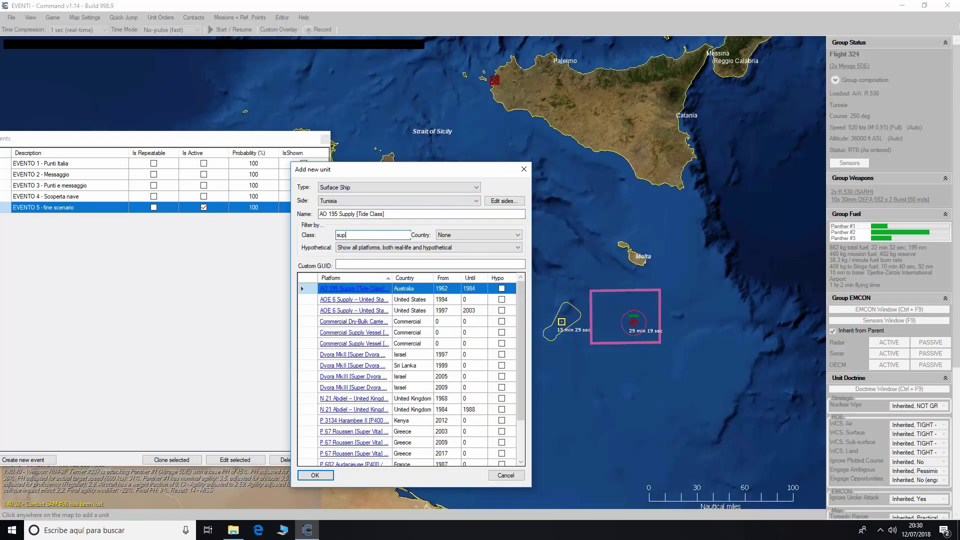
pyautogui.write('p')
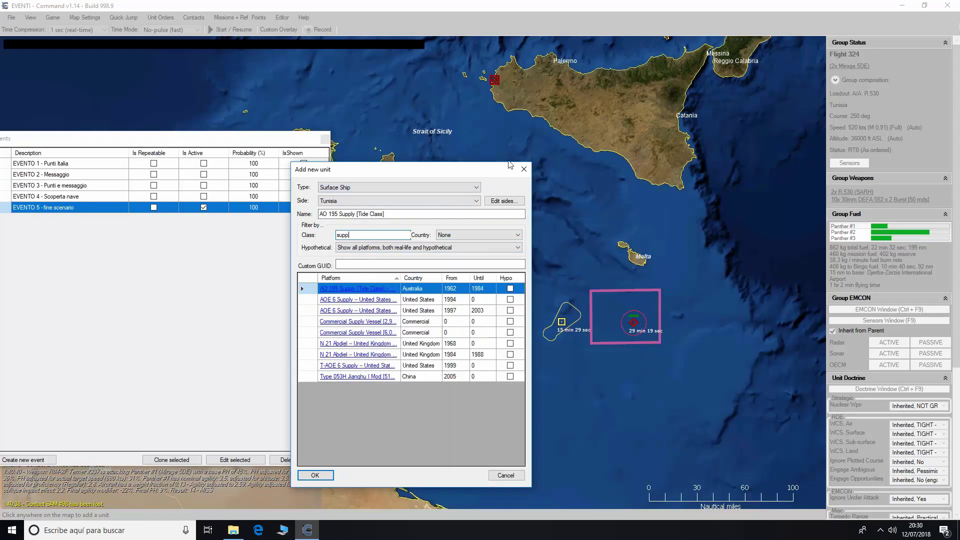
# Choose the Commercial Supply Vessel [6,000t DWT], view its database entry, and add it to the map.
pyautogui.click(362, 333)
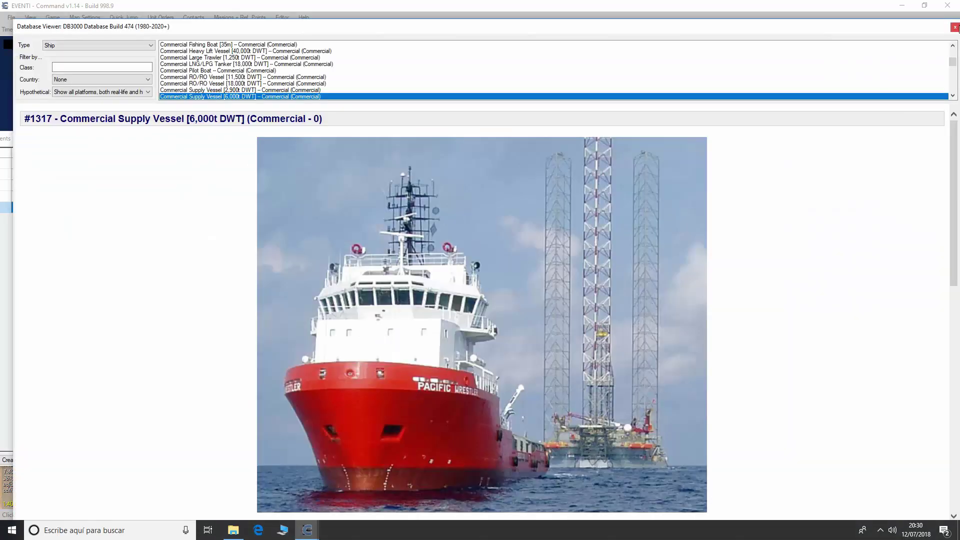
pyautogui.click(955, 27)
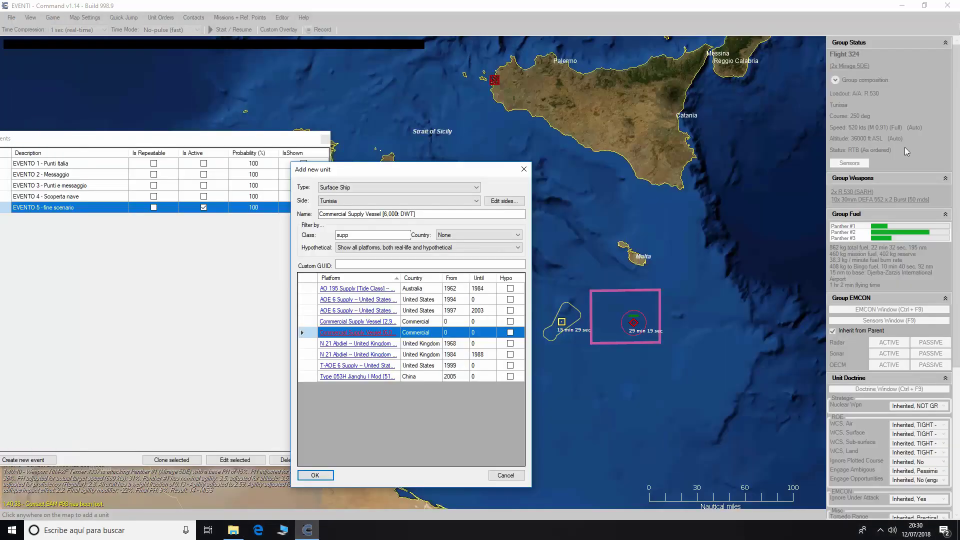
pyautogui.click(325, 478)
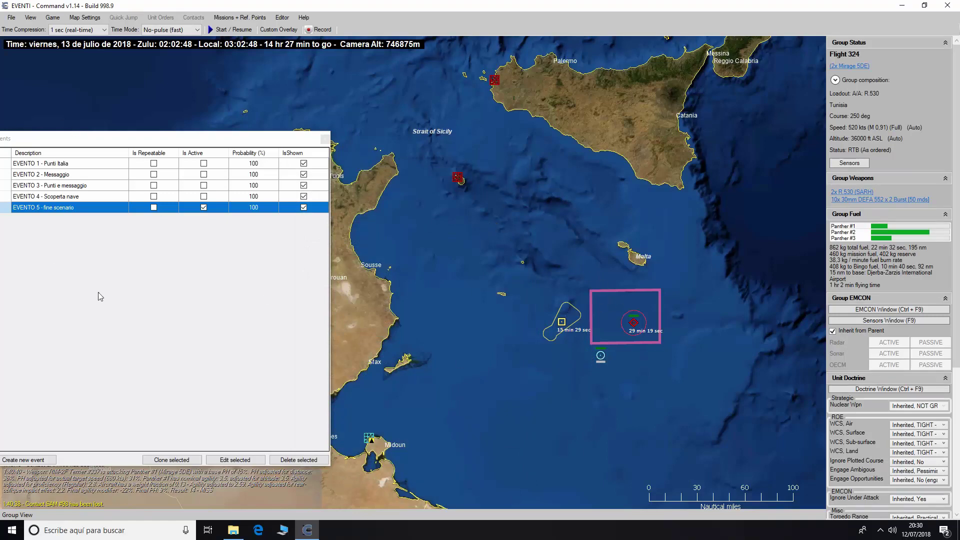
# Open EVENTO 1 - Punti Italia for editing and set the point change of its "punti all italia" action to 90.
pyautogui.moveTo(159, 142); pyautogui.dragTo(284, 113)
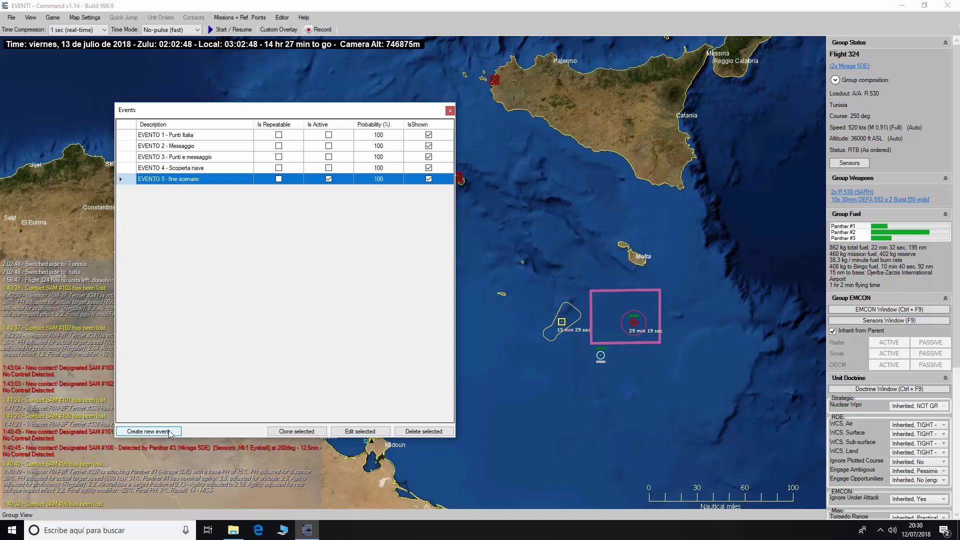
pyautogui.click(205, 137)
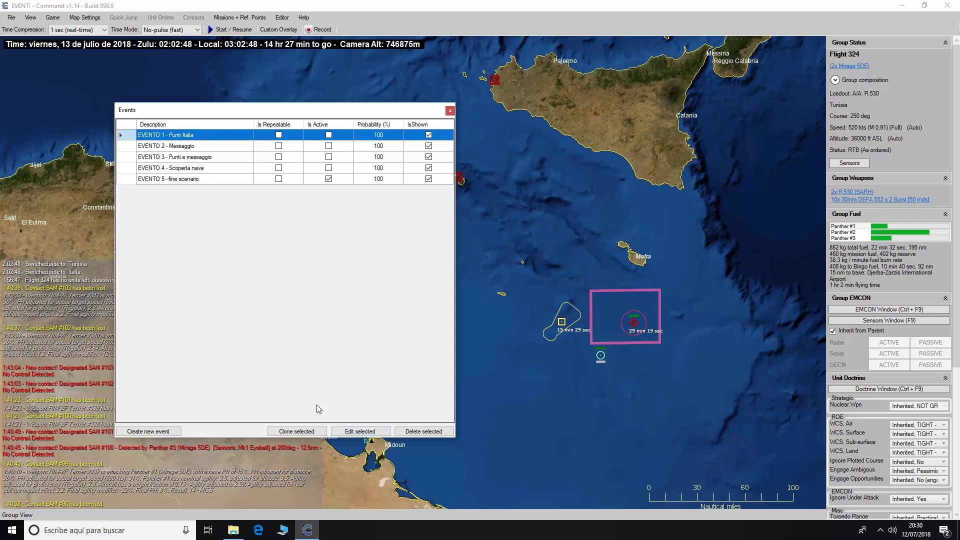
pyautogui.click(348, 431)
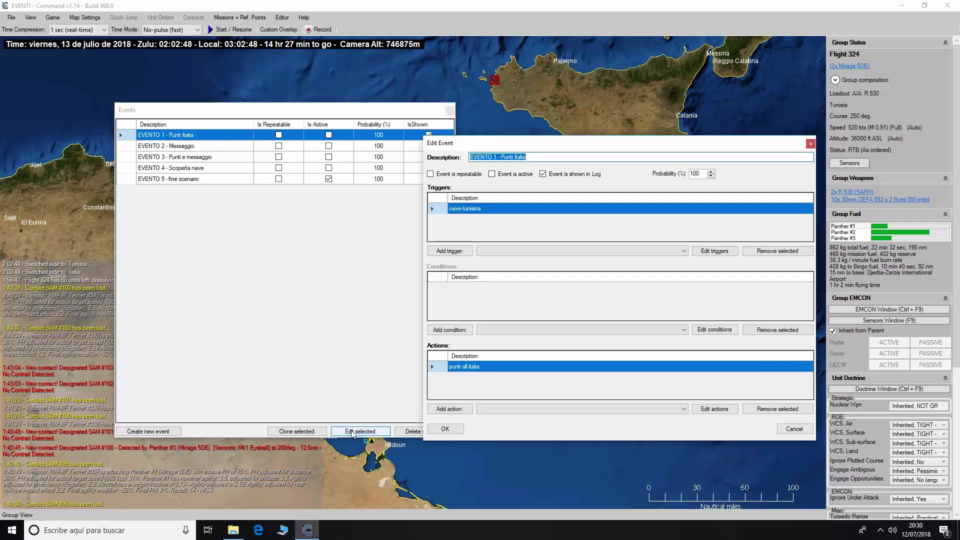
pyautogui.moveTo(601, 136); pyautogui.dragTo(397, 138)
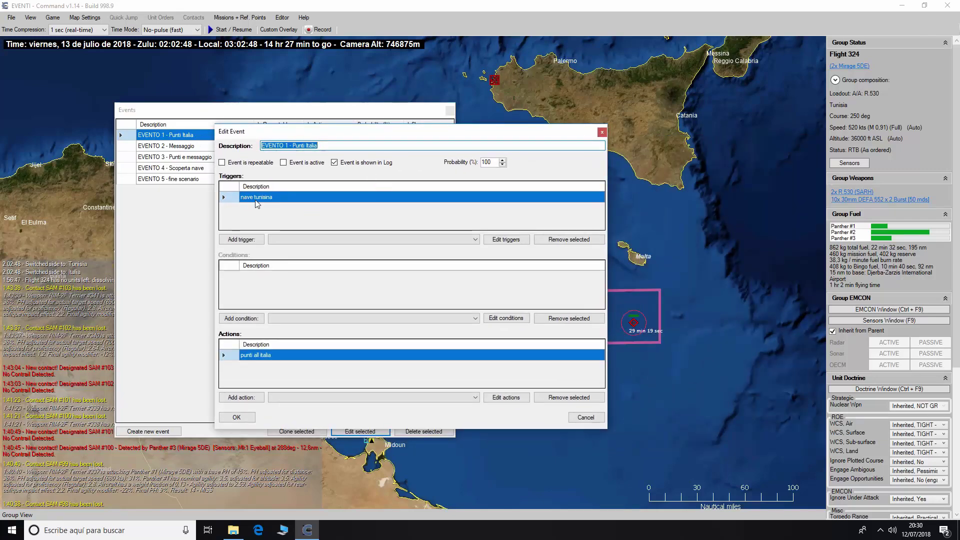
pyautogui.click(503, 400)
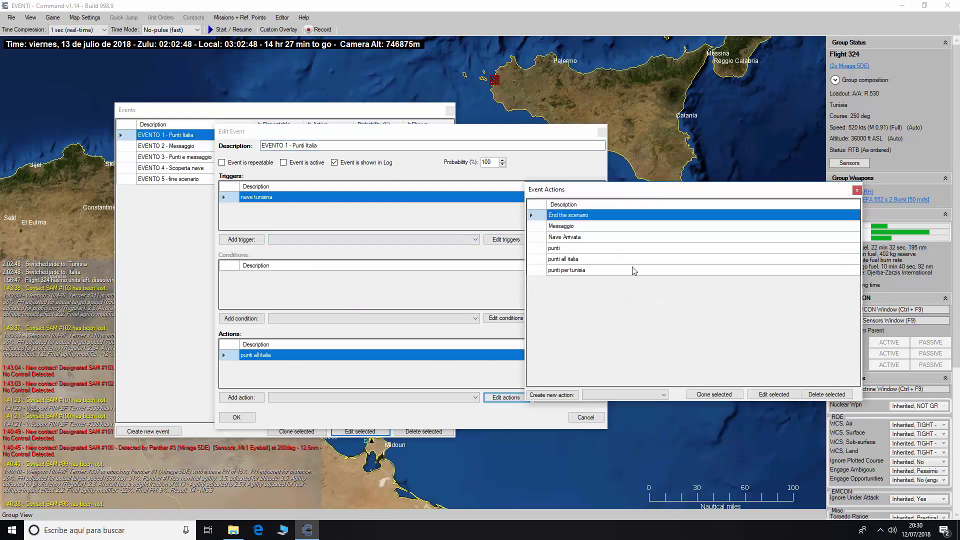
pyautogui.click(570, 259)
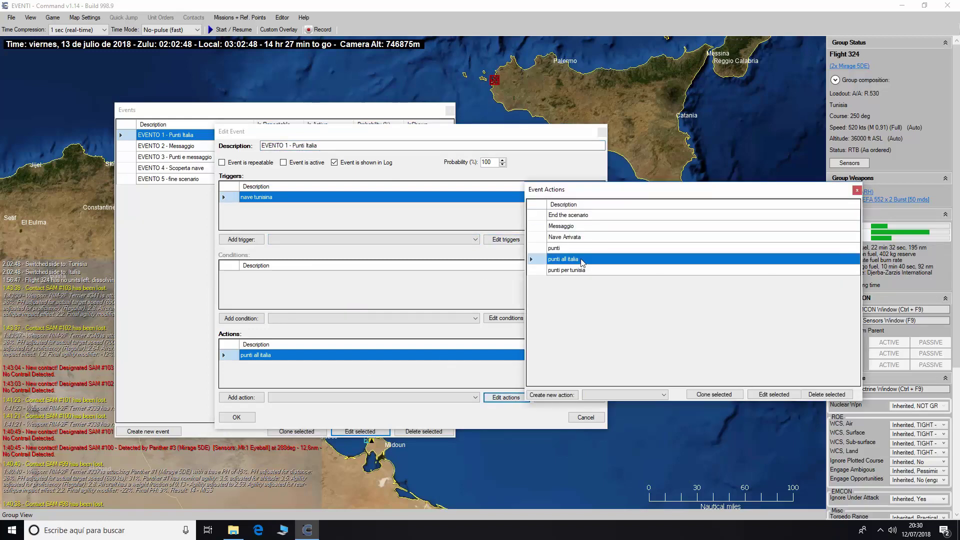
pyautogui.click(774, 394)
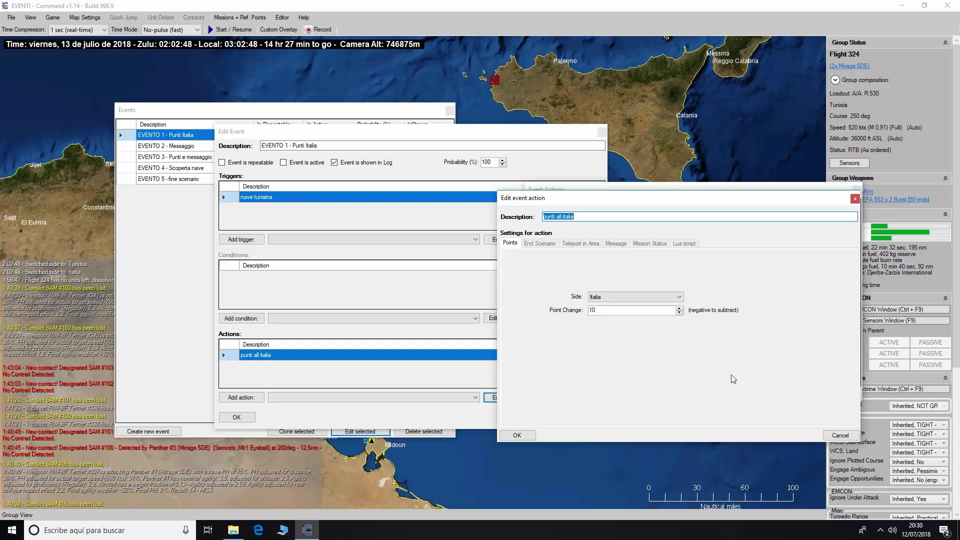
pyautogui.doubleClick(600, 311)
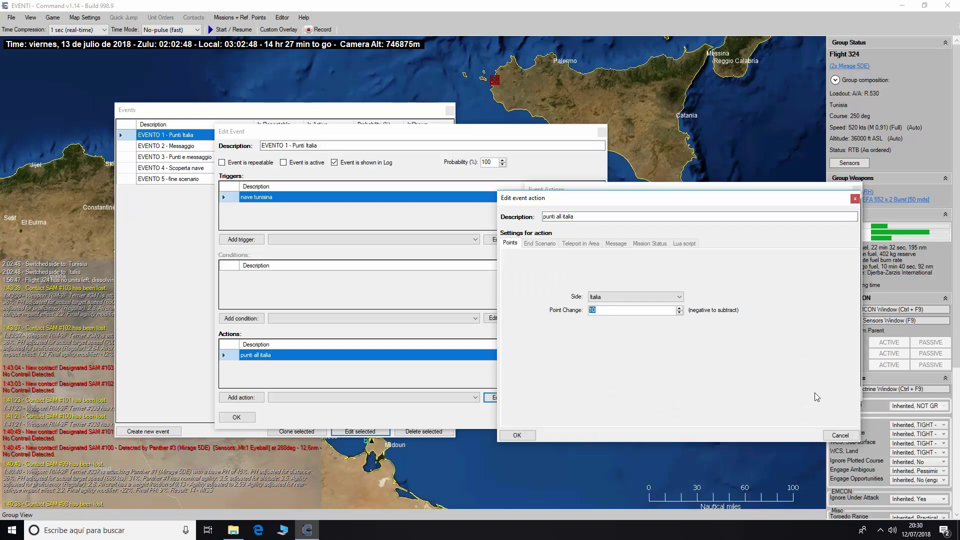
pyautogui.write('90')
pyautogui.click(517, 435)
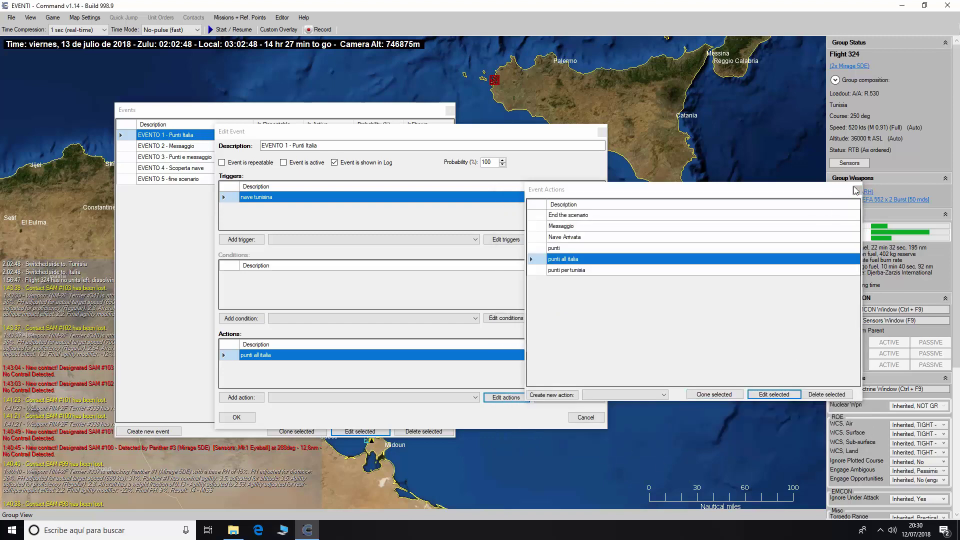
pyautogui.click(856, 189)
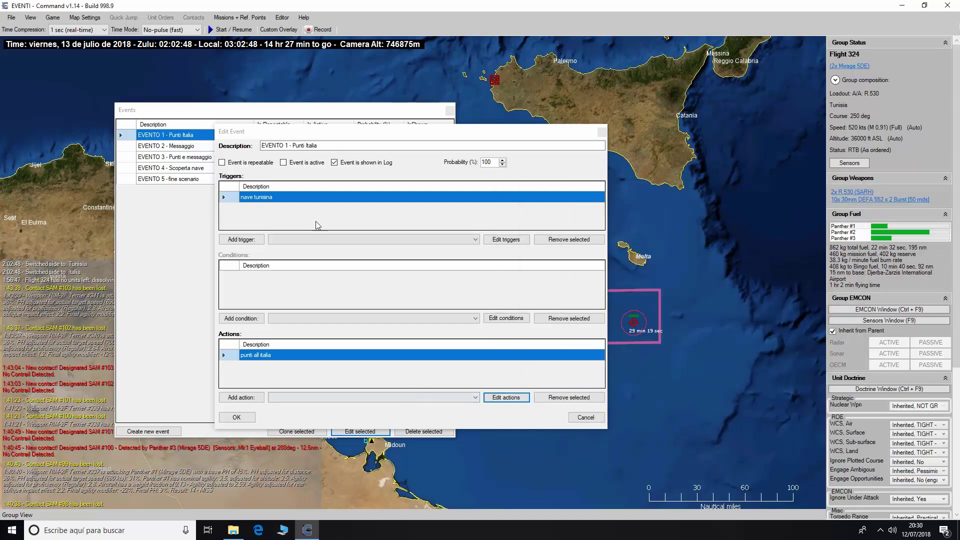
# Make EVENTO 1 active but not repeatable, save it, and close the events list.
pyautogui.click(248, 162)
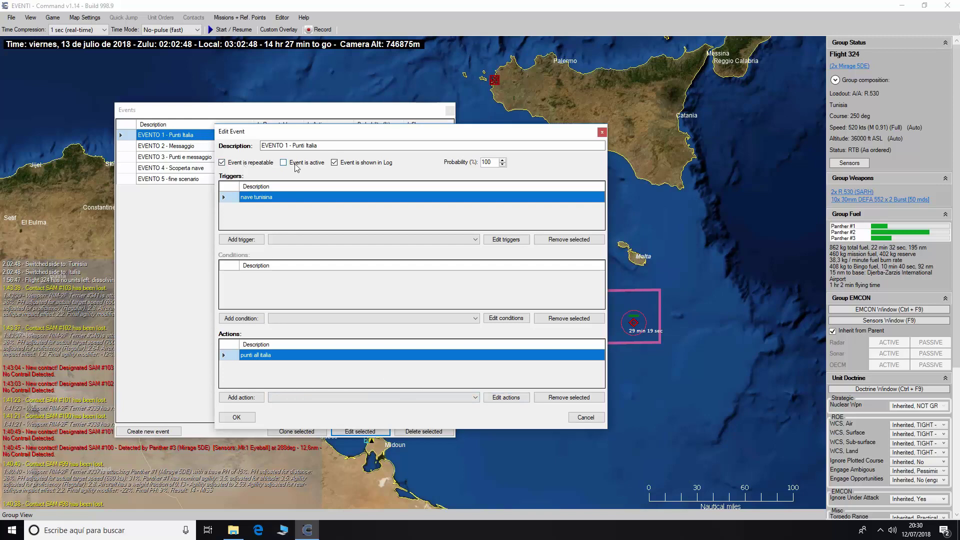
pyautogui.click(256, 165)
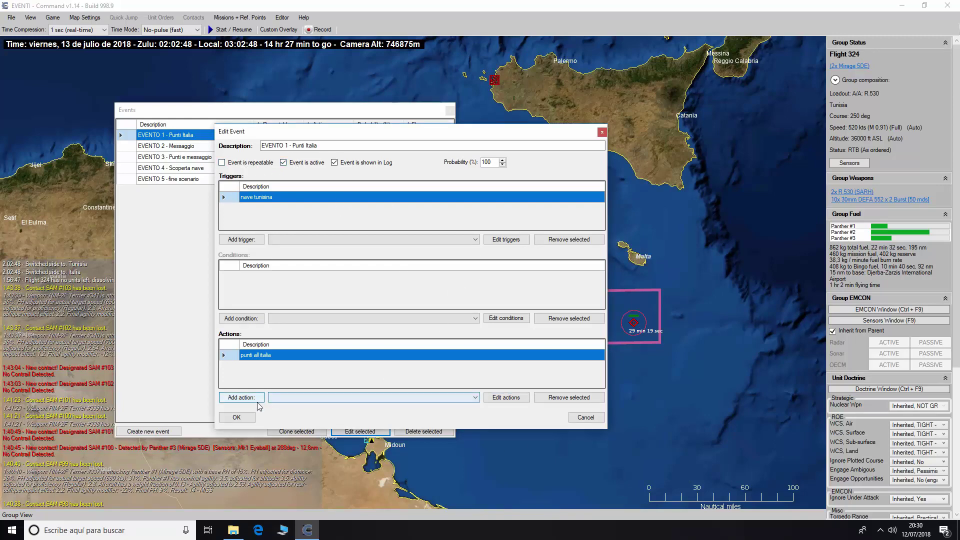
pyautogui.click(245, 418)
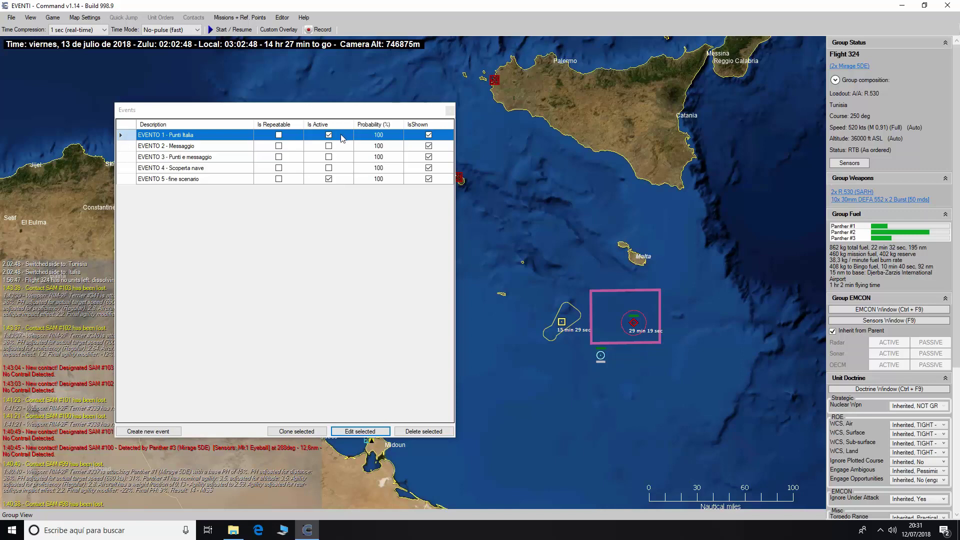
pyautogui.click(449, 112)
# Resume the simulation and switch the played side to Italia.
pyautogui.click(236, 30)
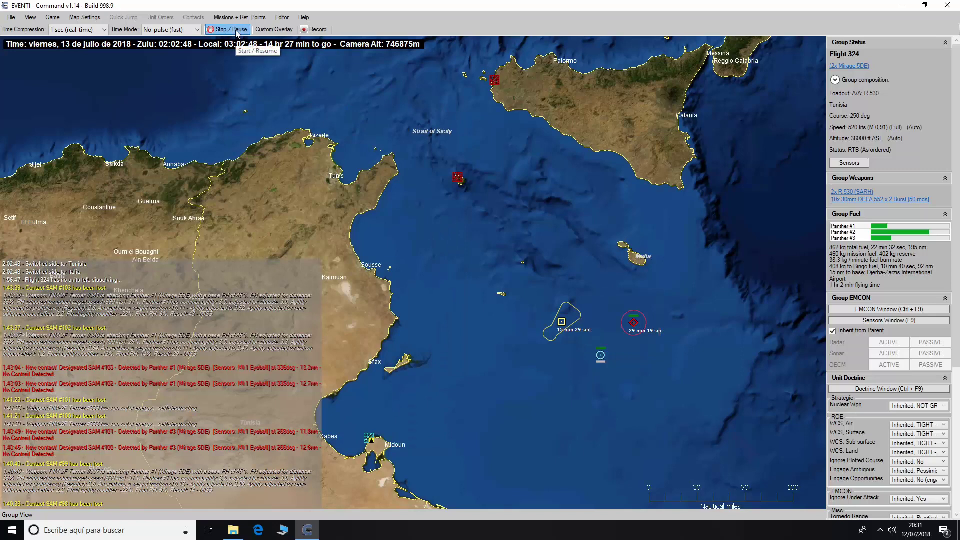
pyautogui.click(282, 17)
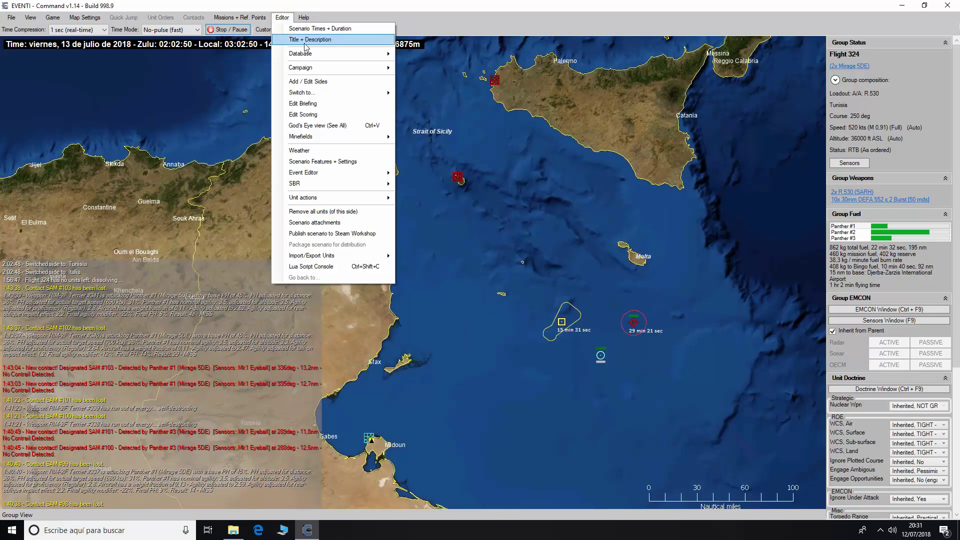
pyautogui.moveTo(328, 95)
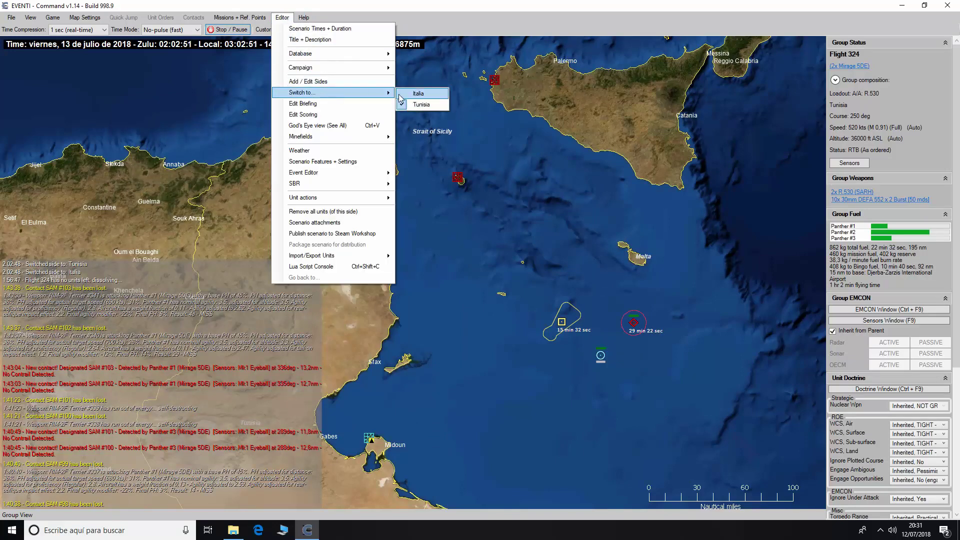
pyautogui.click(418, 93)
# Select F 582 Artigliere, enable God's Eye view, and plot its course southwest past the Tunisian supply ship.
pyautogui.click(624, 328)
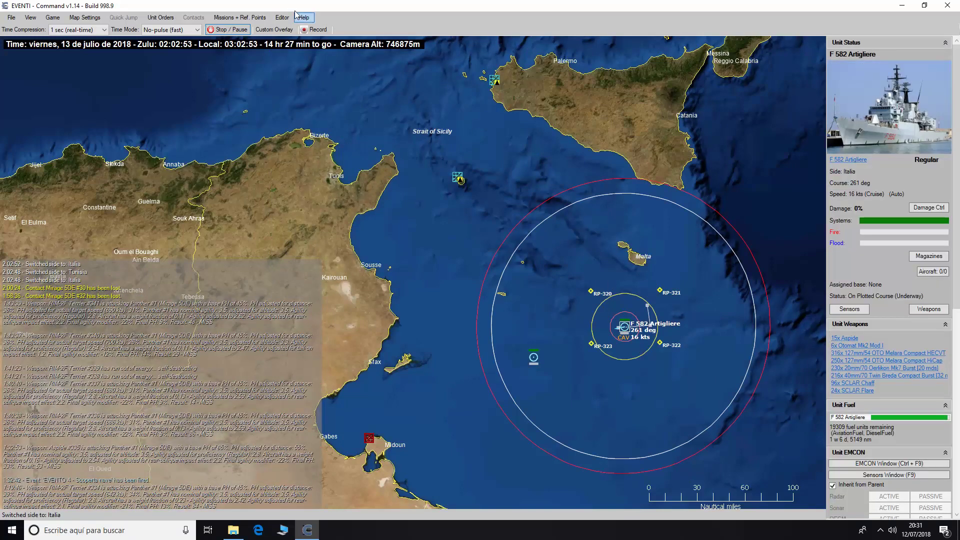
pyautogui.click(282, 17)
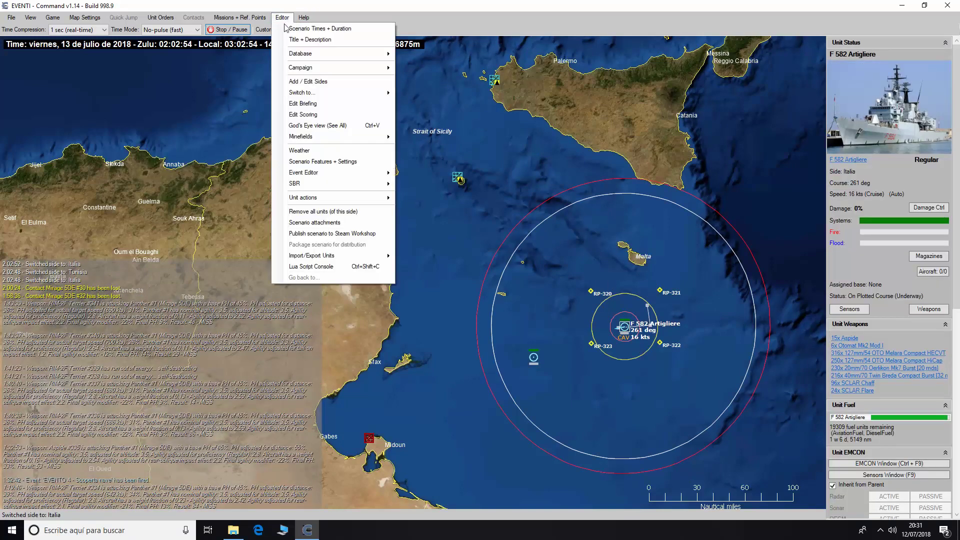
pyautogui.click(325, 125)
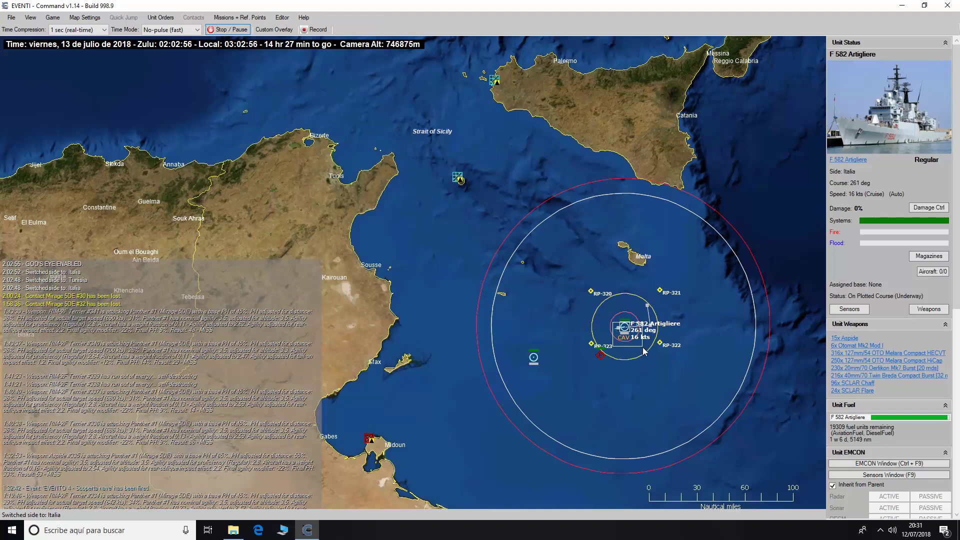
pyautogui.press('F3')
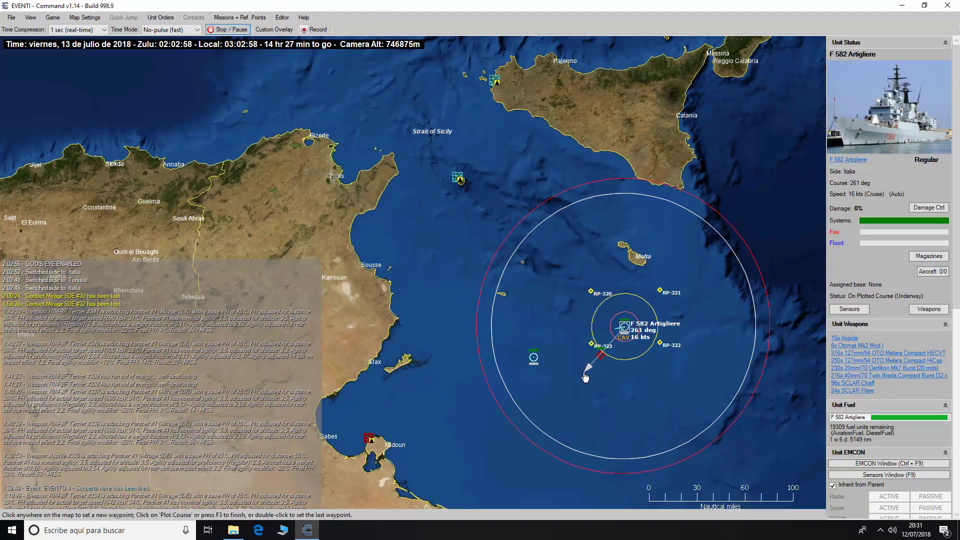
pyautogui.click(583, 376)
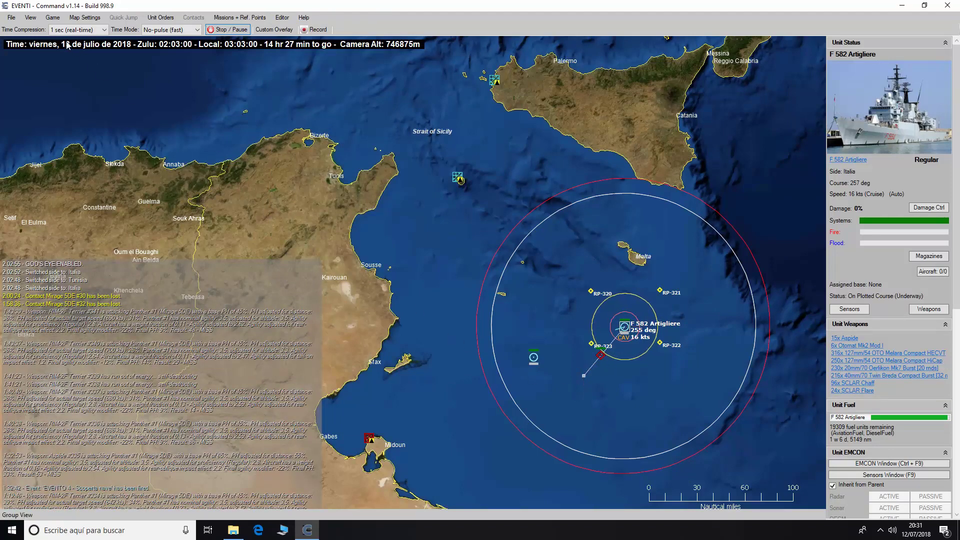
# Run the simulation at 5 mins (300x) compression to bring Artigliere closer to the Tunisian ship, and return to 1 sec (real-time).
pyautogui.click(82, 31)
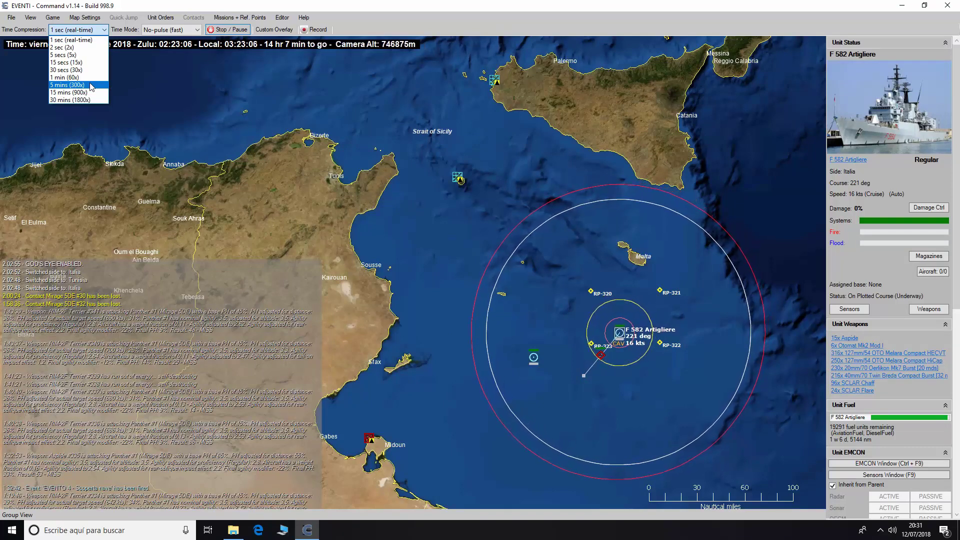
pyautogui.click(75, 40)
pyautogui.click(282, 17)
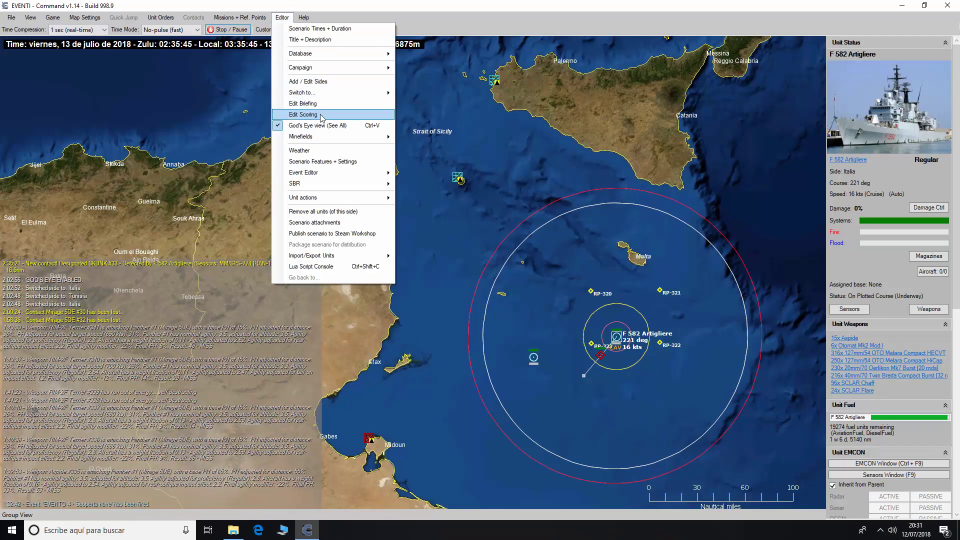